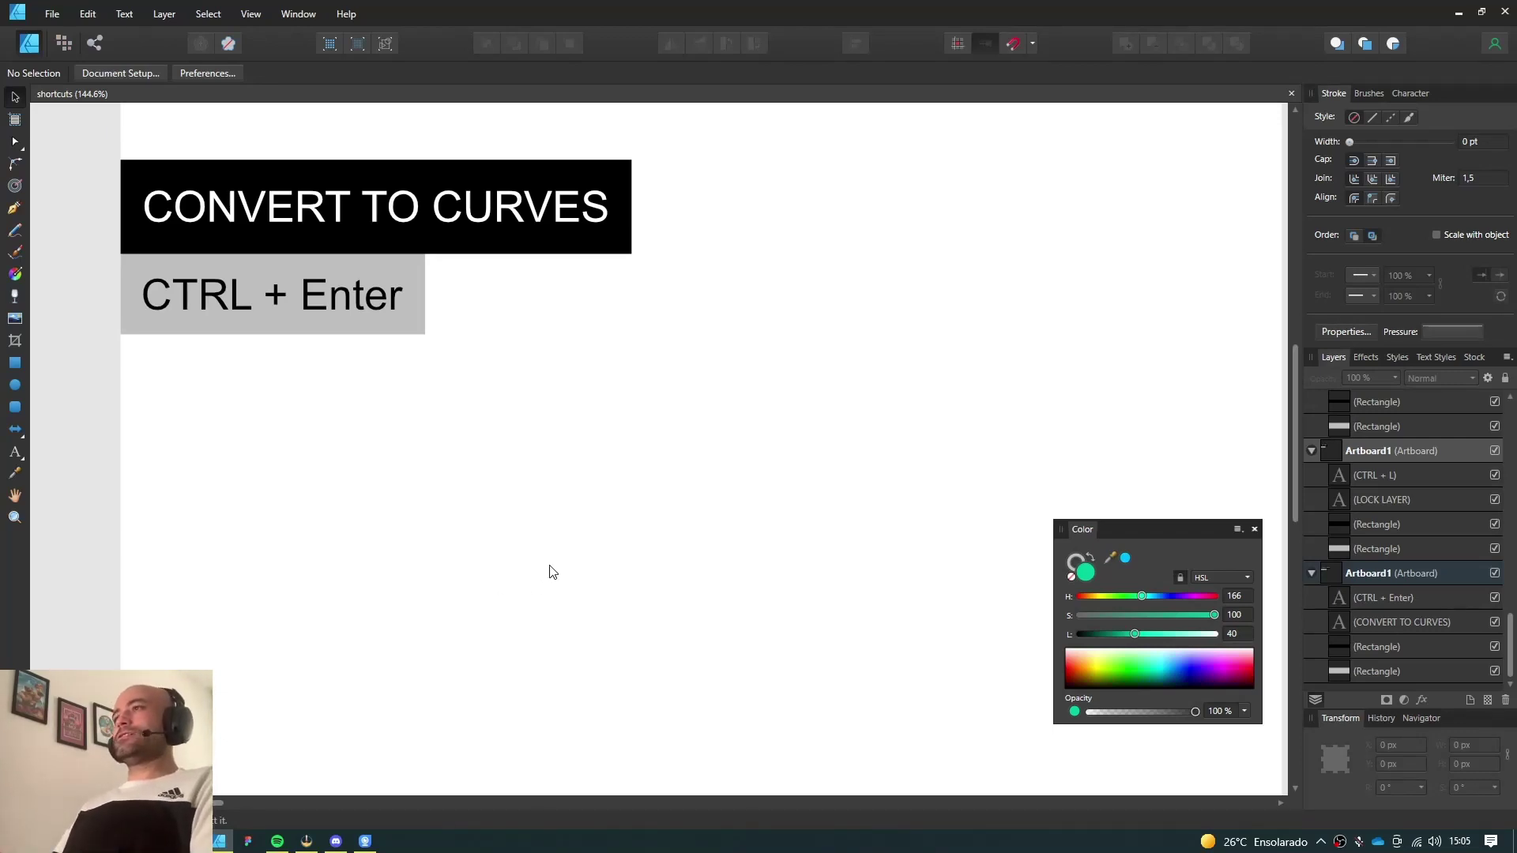
# Draw a green square about 213 px wide on the CONVERT TO CURVES artboard, below the shortcut label
pyautogui.moveTo(552, 557)
pyautogui.mouseDown()
pyautogui.moveTo(499, 577)
pyautogui.moveTo(548, 551)
pyautogui.mouseUp()
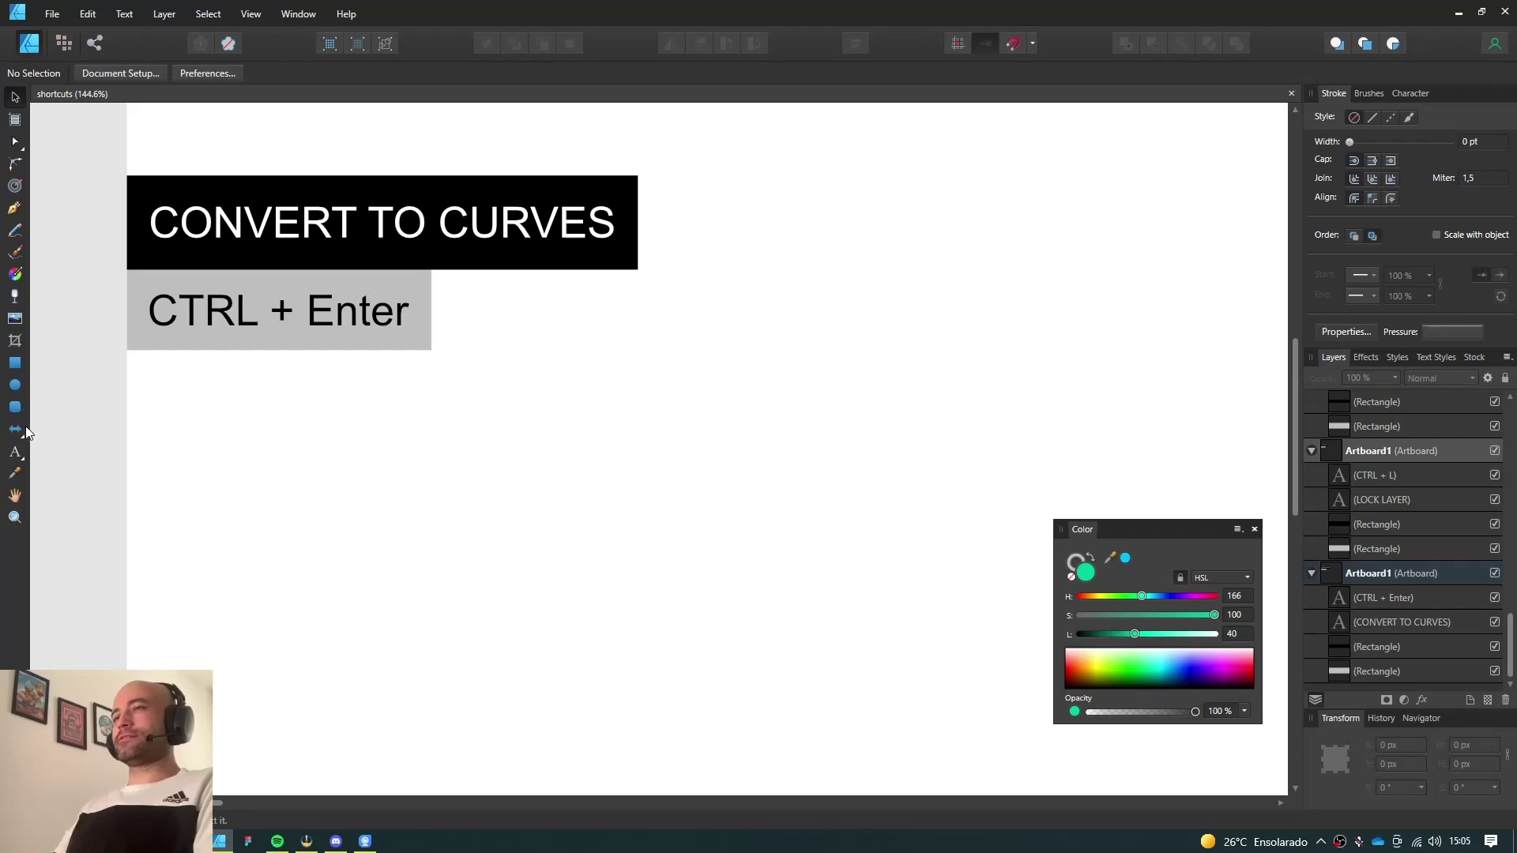
pyautogui.click(15, 365)
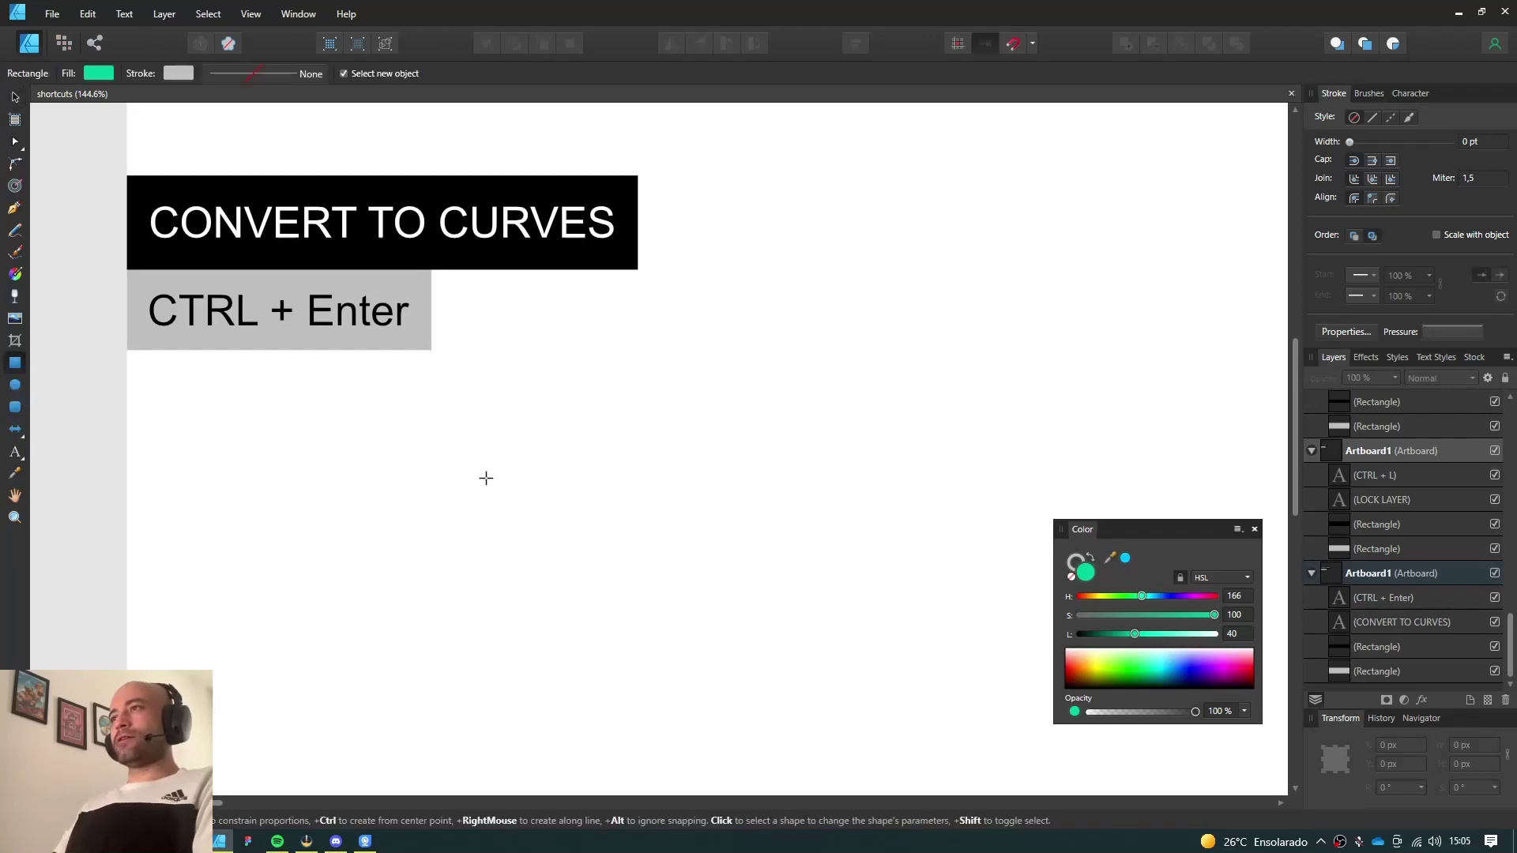
pyautogui.moveTo(524, 376); pyautogui.dragTo(798, 584)
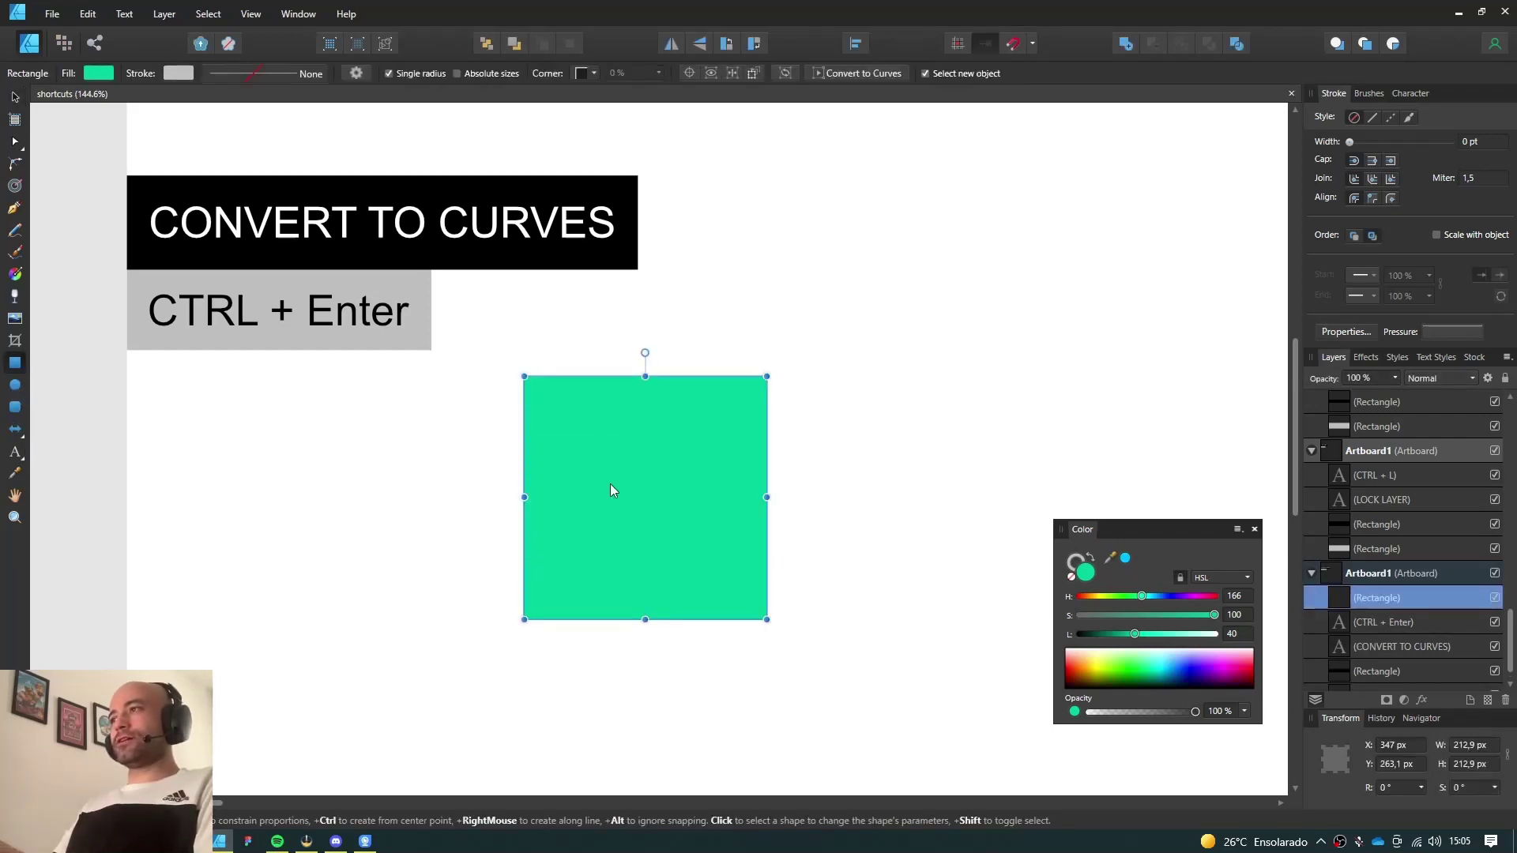
pyautogui.moveTo(692, 509); pyautogui.dragTo(565, 491)
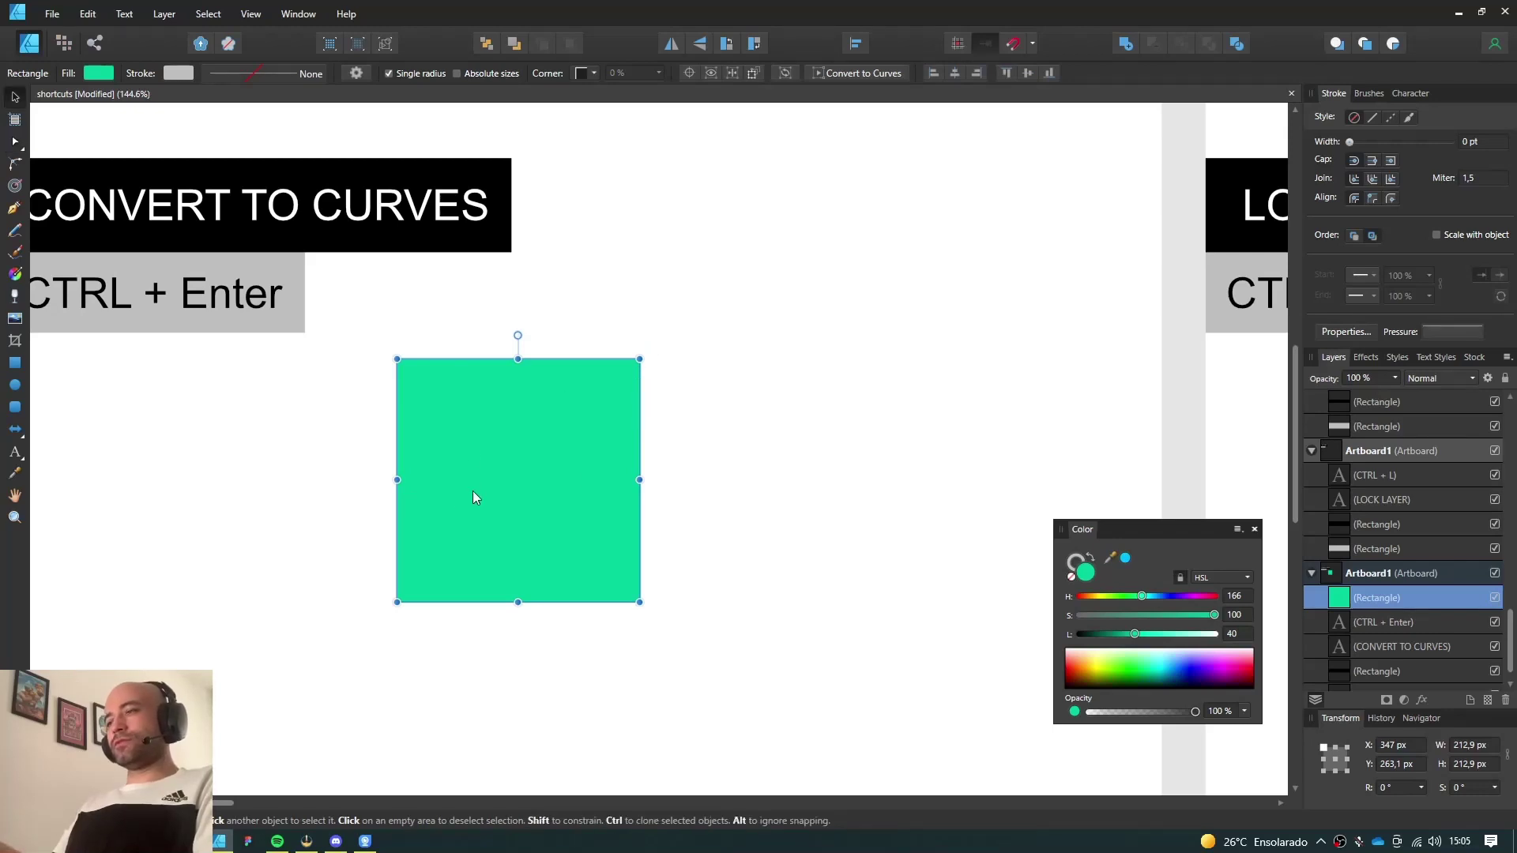
# Convert the green square to curves and move three of its corner nodes to form an irregular quadrilateral about 289 × 226 px
pyautogui.click(325, 481)
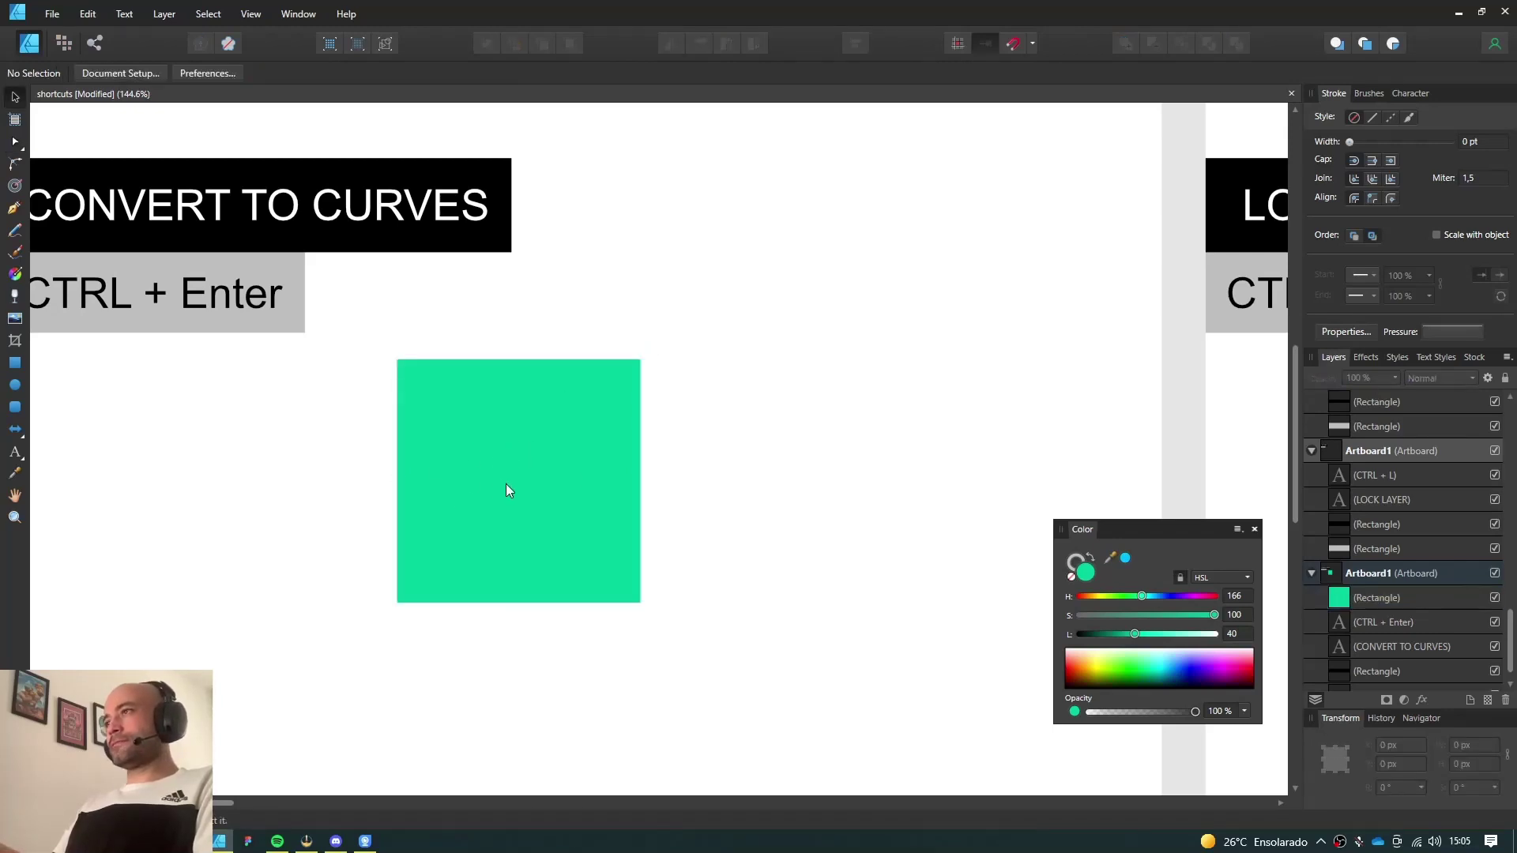
pyautogui.click(506, 487)
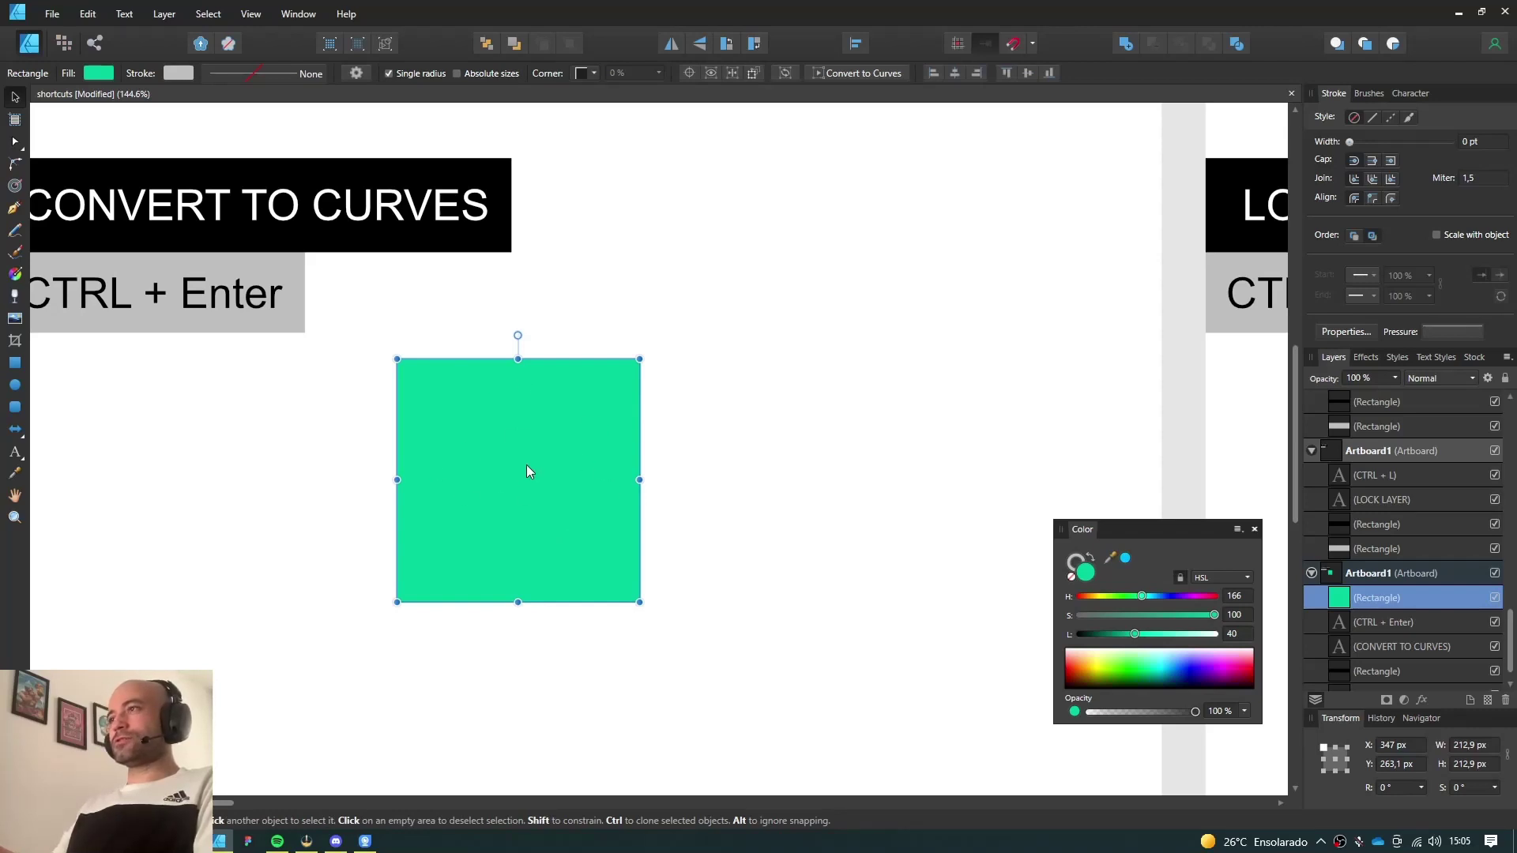
pyautogui.hotkey('ctrl', 'Return')
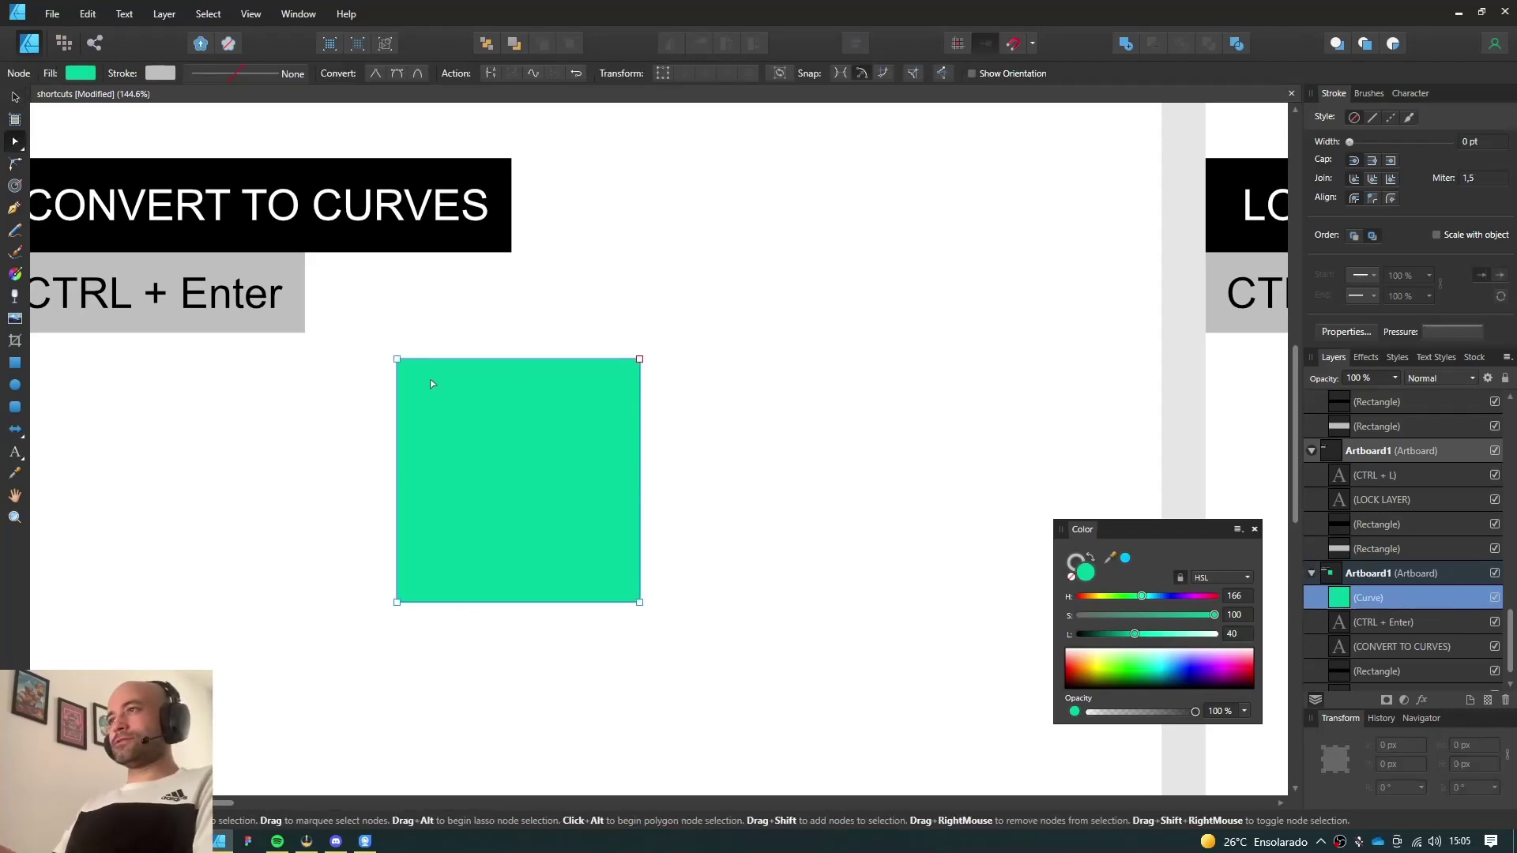
pyautogui.moveTo(397, 359); pyautogui.dragTo(438, 344)
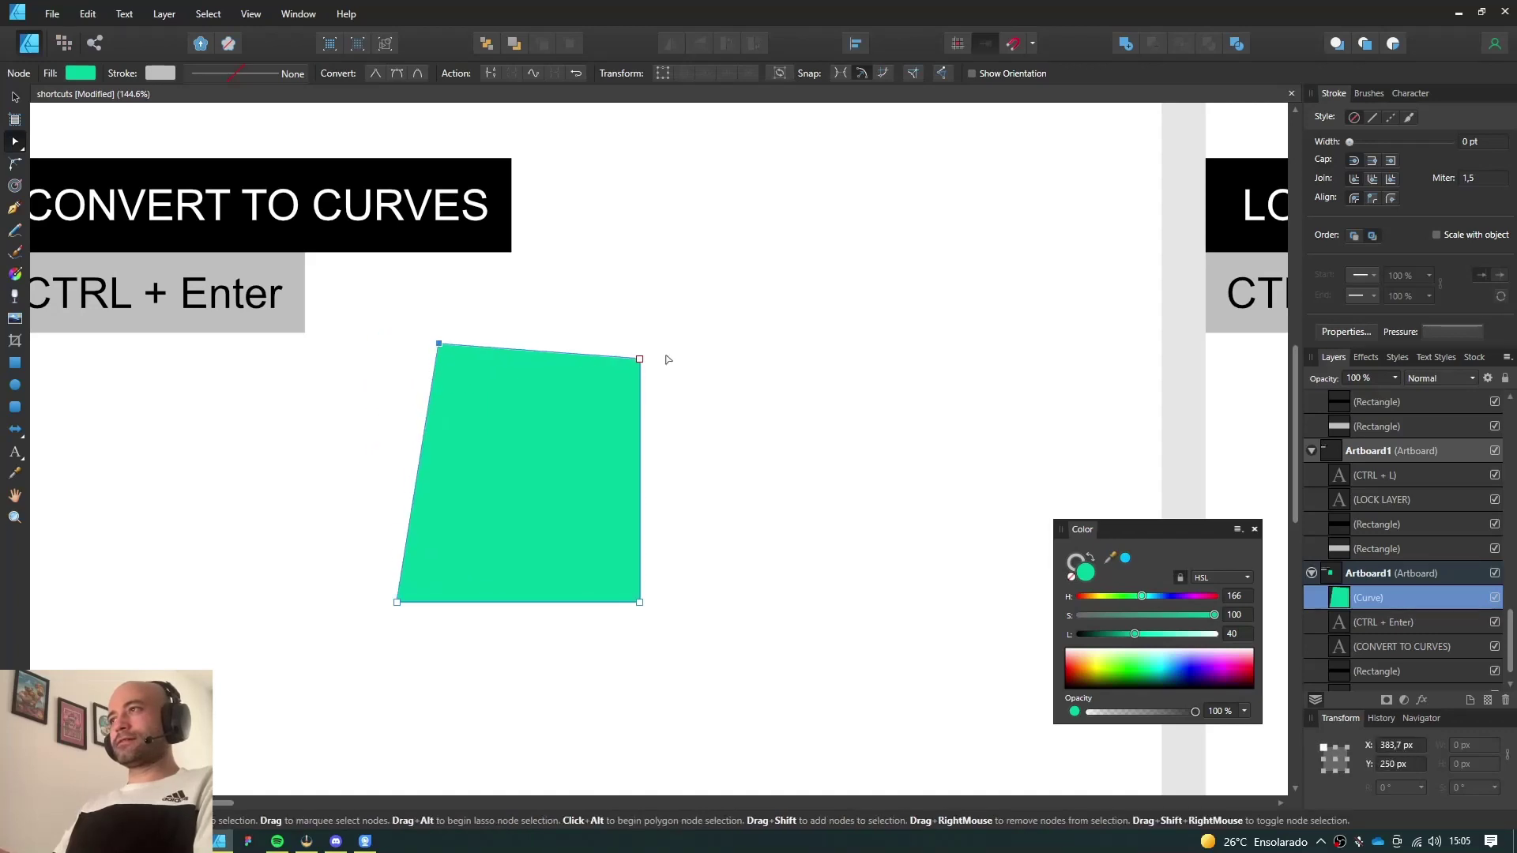
pyautogui.moveTo(640, 359); pyautogui.dragTo(724, 370)
pyautogui.moveTo(640, 602)
pyautogui.mouseDown()
pyautogui.moveTo(695, 639)
pyautogui.moveTo(640, 588)
pyautogui.moveTo(658, 597)
pyautogui.mouseUp()
pyautogui.press('v')
pyautogui.moveTo(301, 538); pyautogui.dragTo(440, 537)
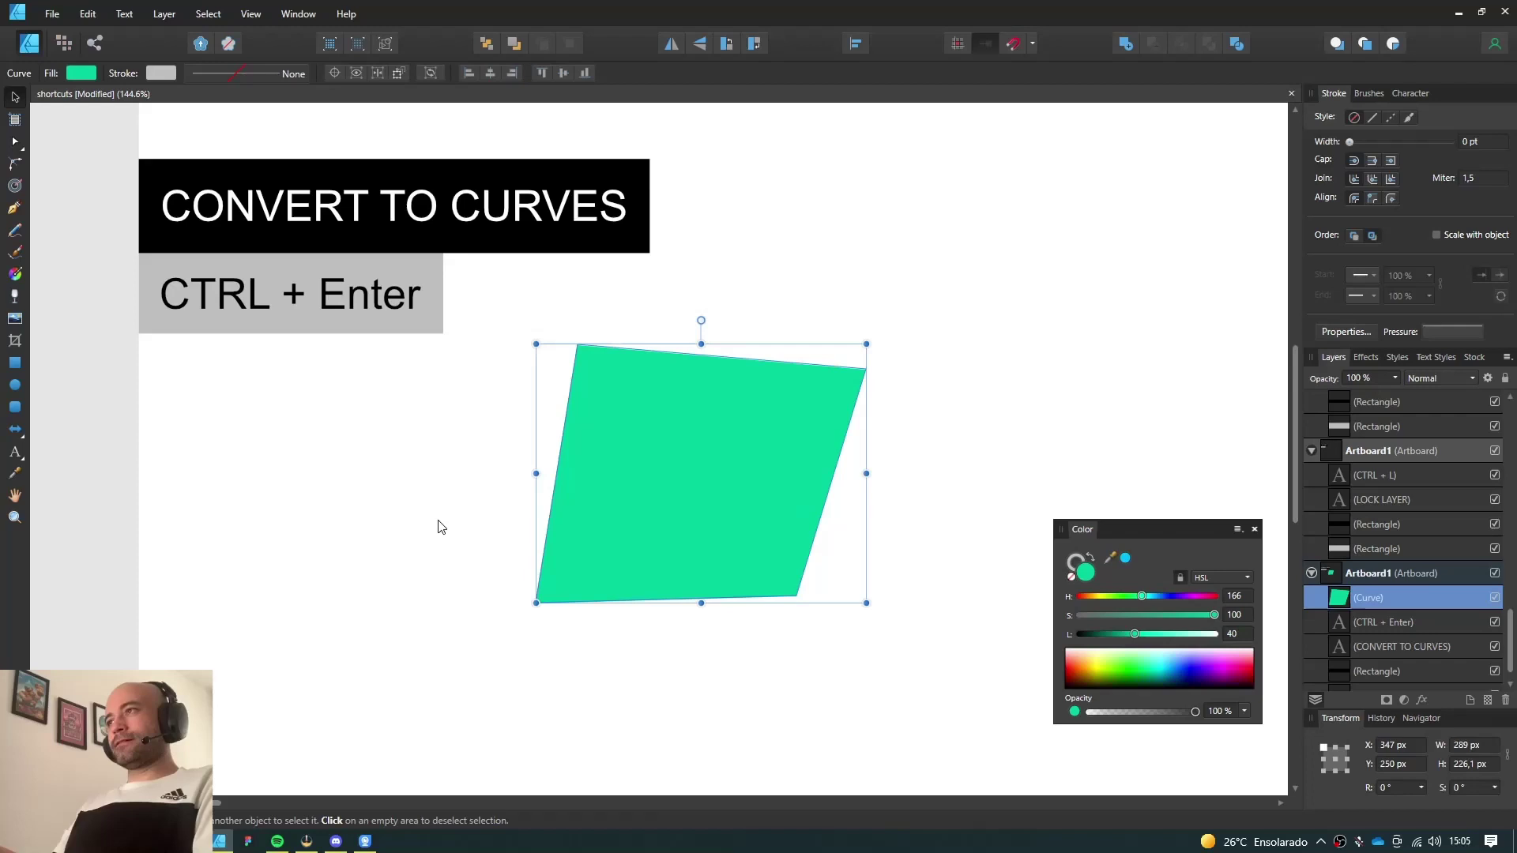
pyautogui.click(440, 527)
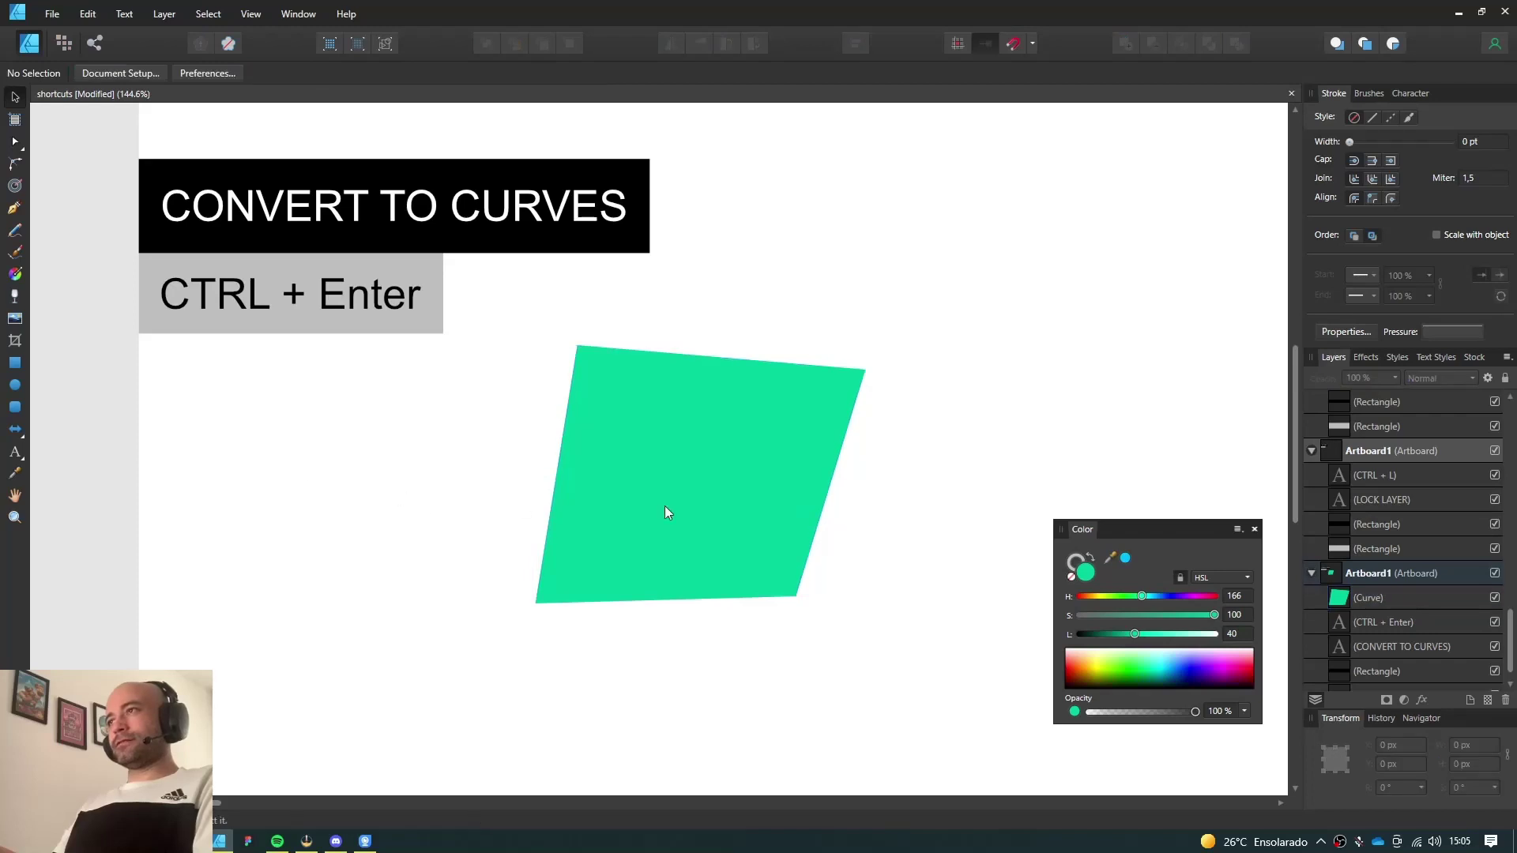
# Draw a green ellipse about 270 × 156 px and position it beside the quadrilateral, under the CTRL + Enter label
pyautogui.click(14, 385)
pyautogui.moveTo(244, 380)
pyautogui.mouseDown()
pyautogui.moveTo(518, 501)
pyautogui.moveTo(552, 556)
pyautogui.mouseUp()
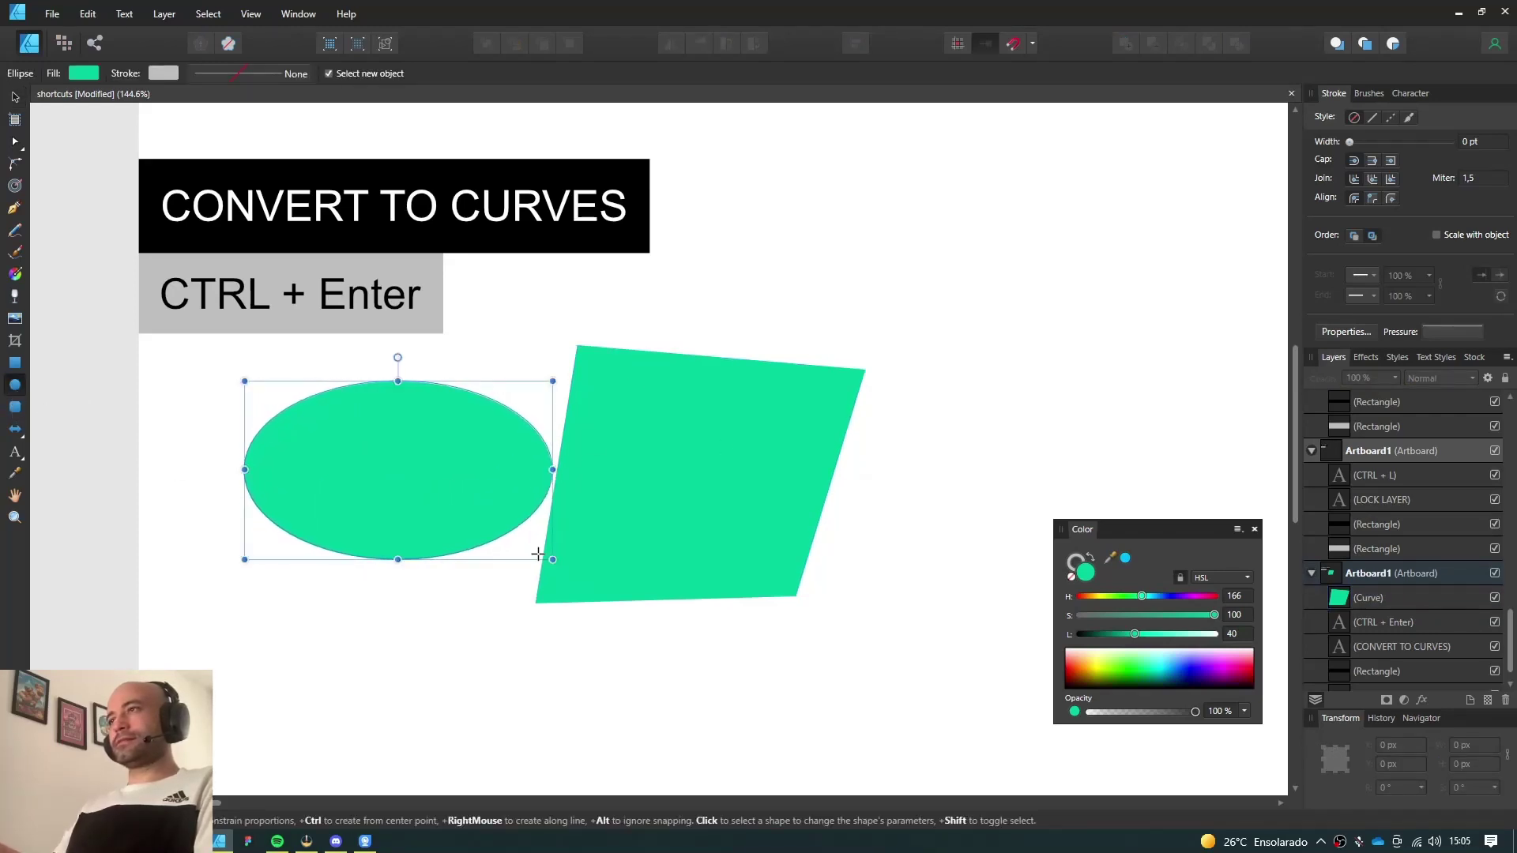
pyautogui.press('v')
pyautogui.moveTo(424, 472)
pyautogui.mouseDown()
pyautogui.moveTo(452, 486)
pyautogui.moveTo(401, 428)
pyautogui.mouseUp()
# Convert the ellipse to curves and reshape it through its top node and right-hand handle, with a dark red fill (HSL 8, 100, 35)
pyautogui.press('a')
pyautogui.hotkey('ctrl', 'Return')
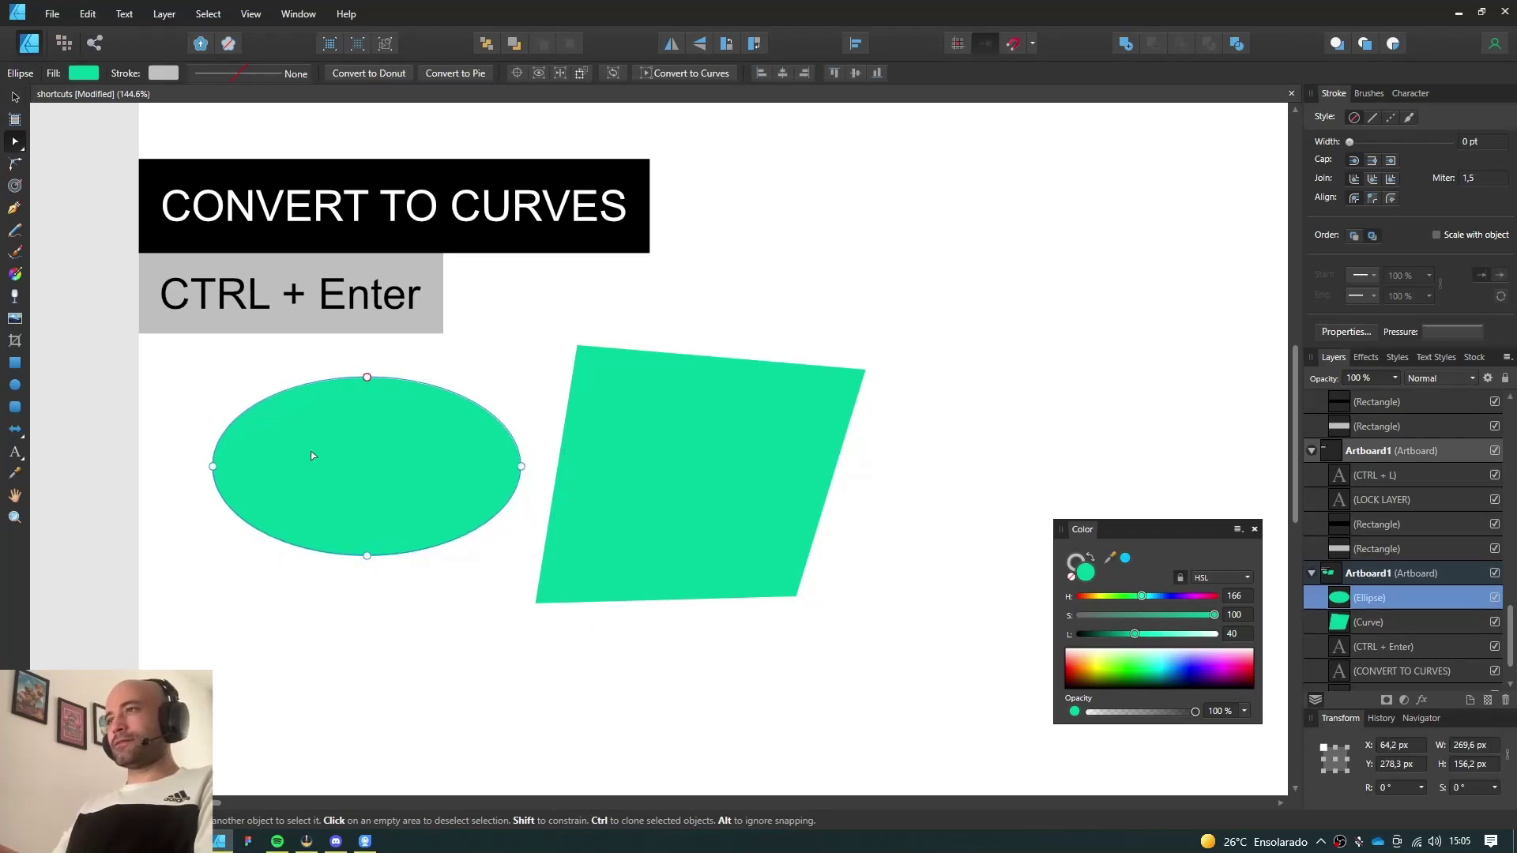
pyautogui.moveTo(365, 379); pyautogui.dragTo(414, 455)
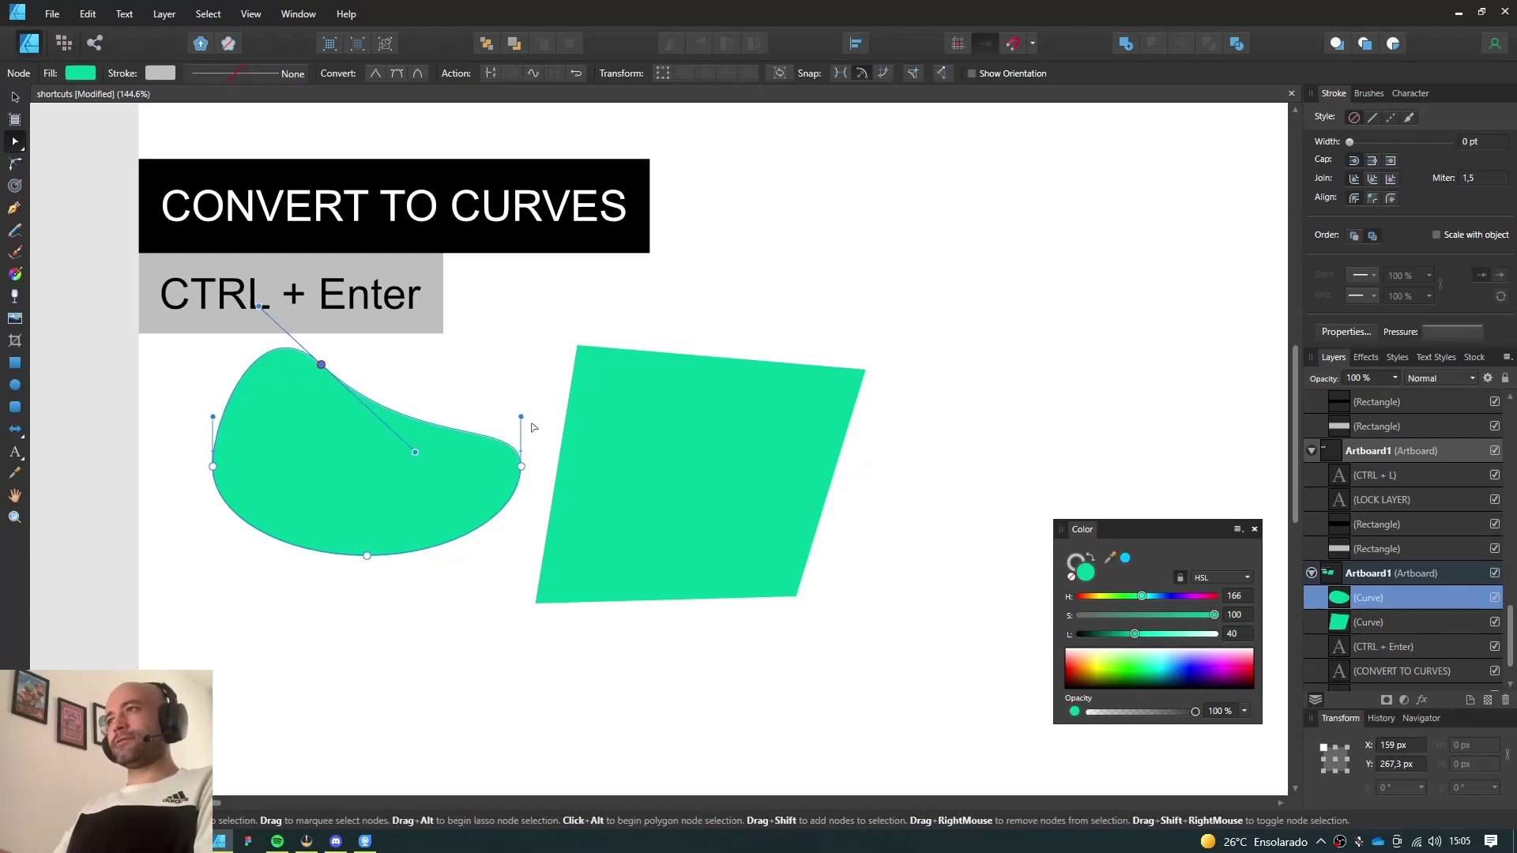
pyautogui.moveTo(520, 419); pyautogui.dragTo(406, 413)
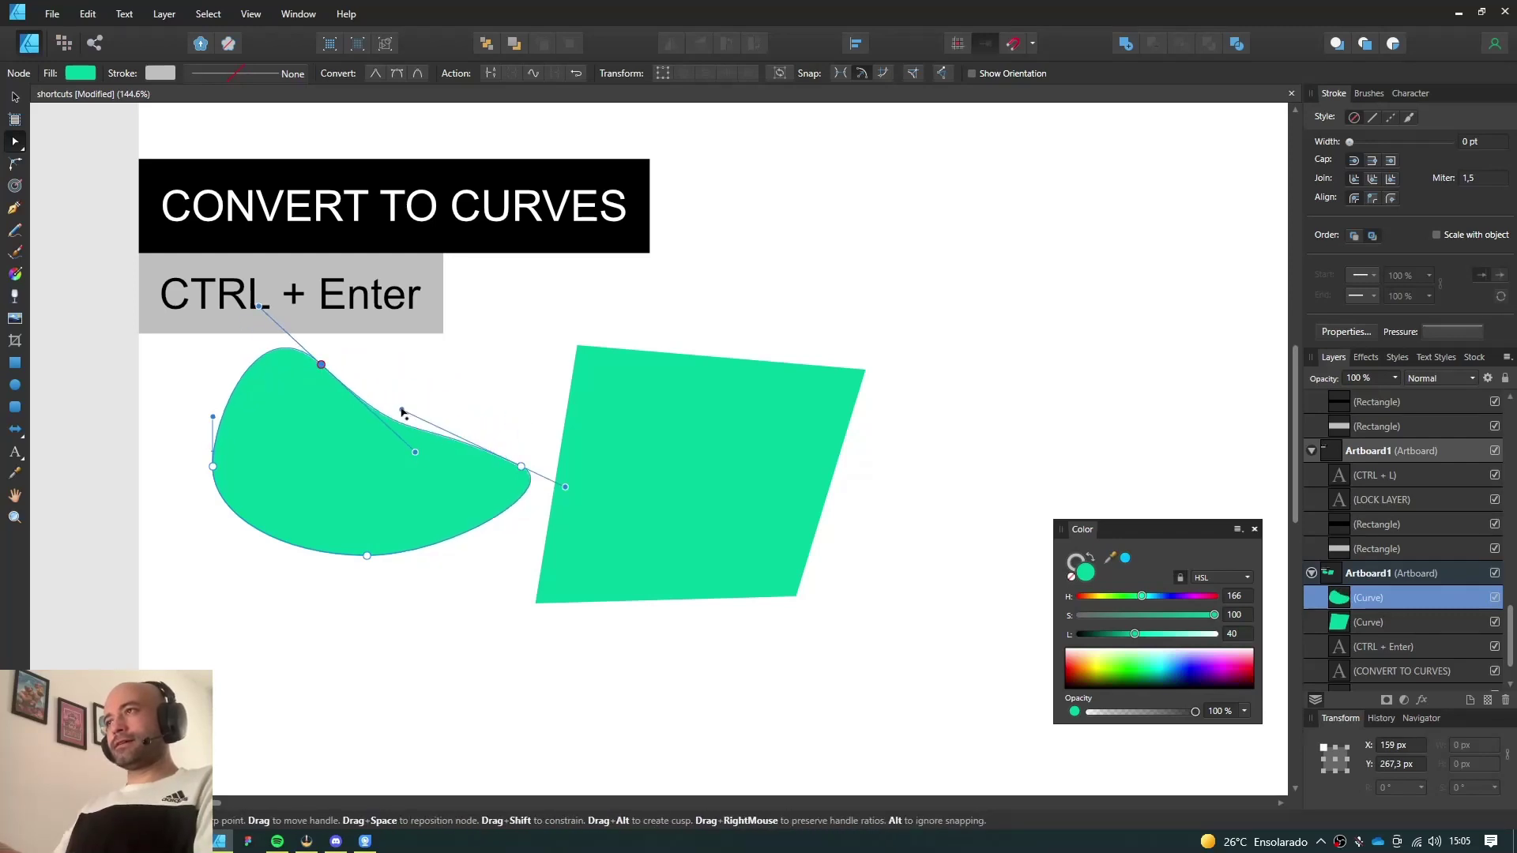
pyautogui.press('v')
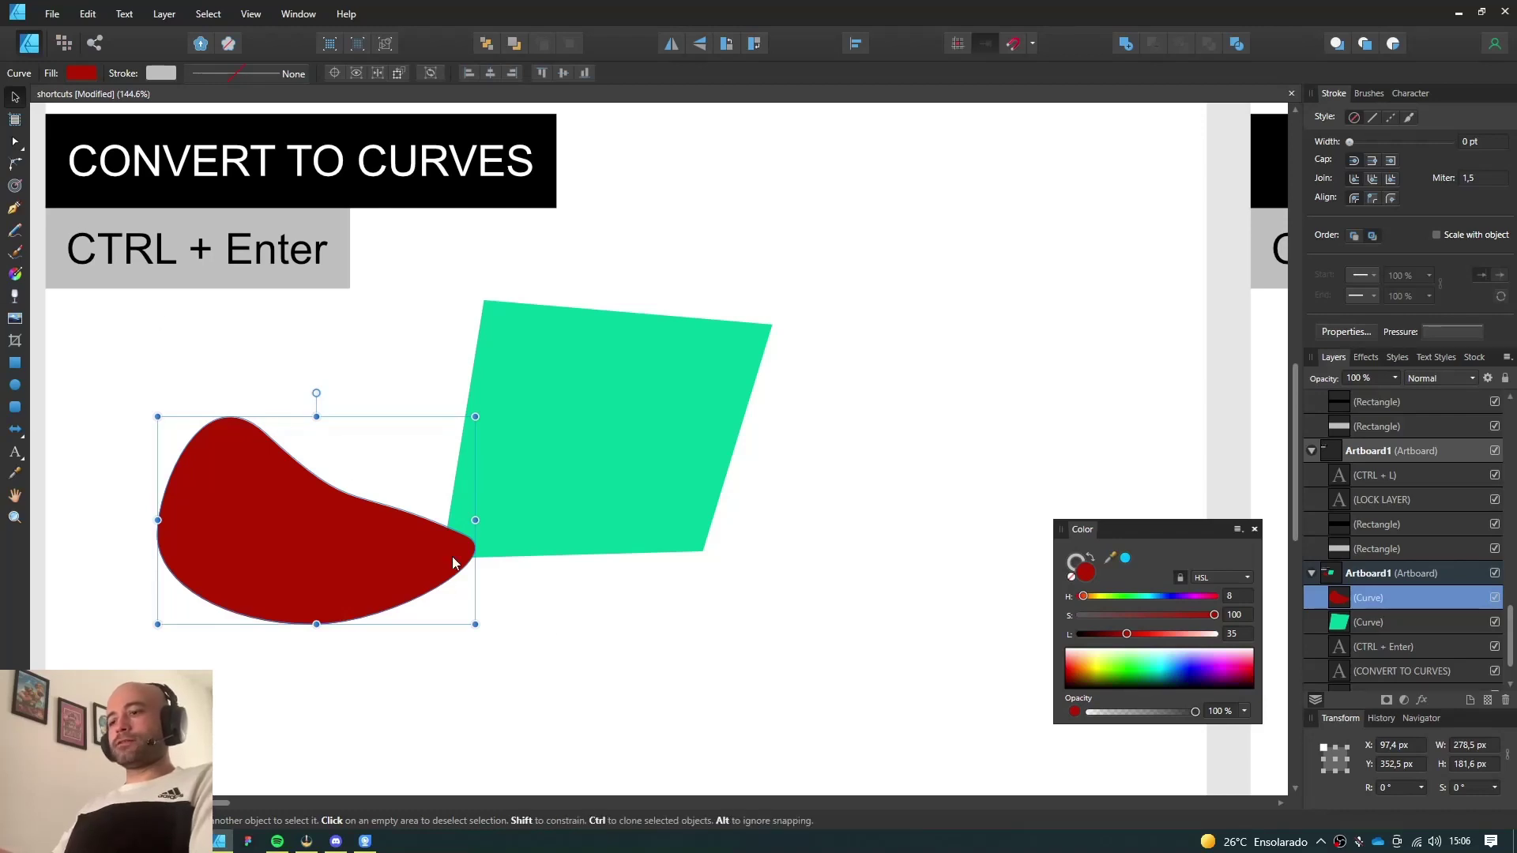
# Add the artistic text "some text here" below the green quadrilateral and shift it slightly up and to the left
pyautogui.press('t')
pyautogui.click(676, 662)
pyautogui.write('some text here')
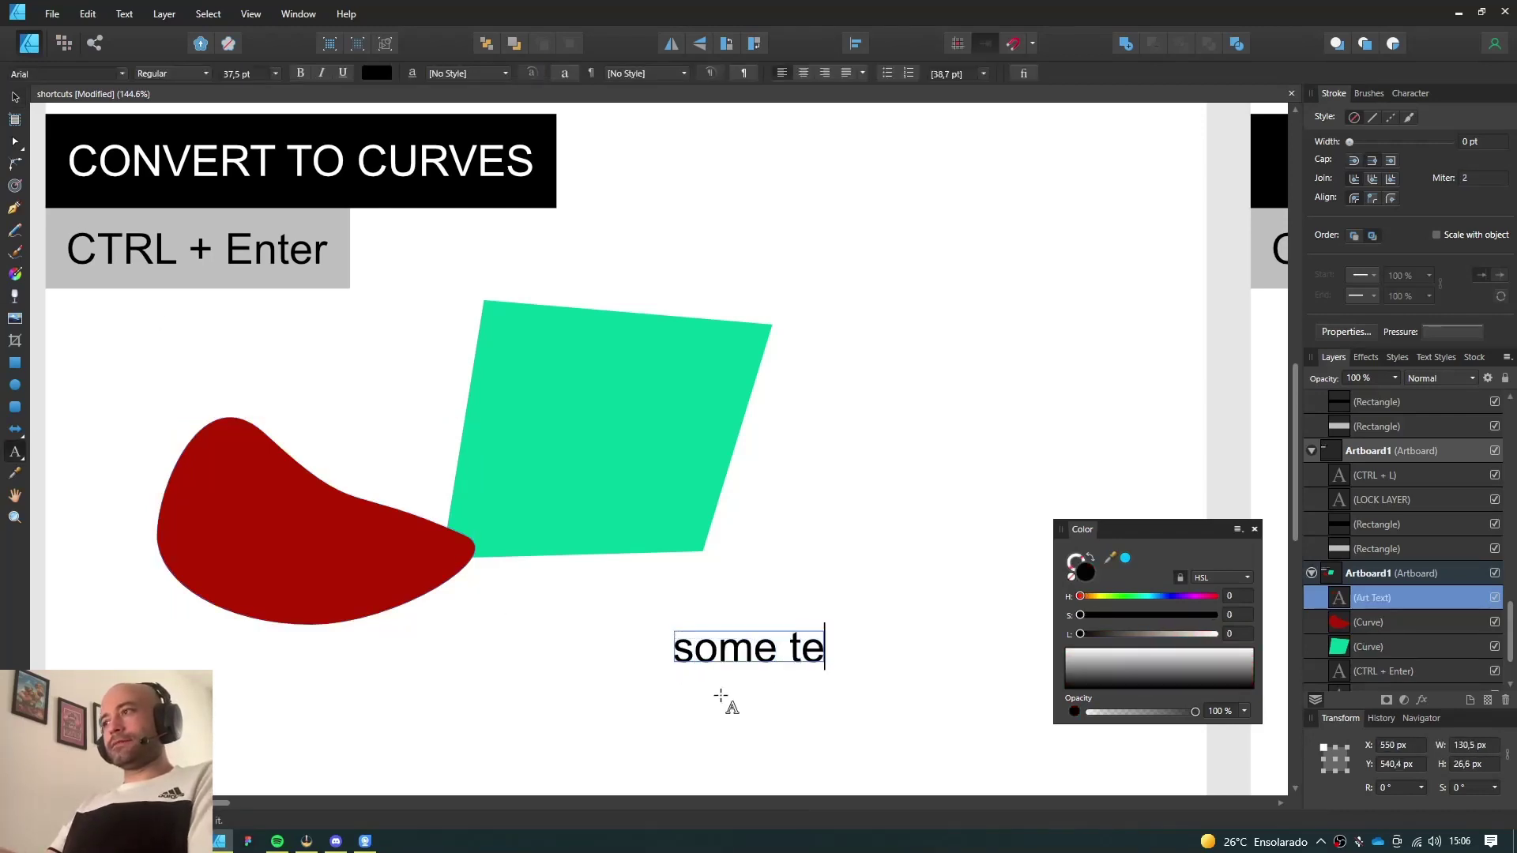
pyautogui.press('Escape')
pyautogui.press('v')
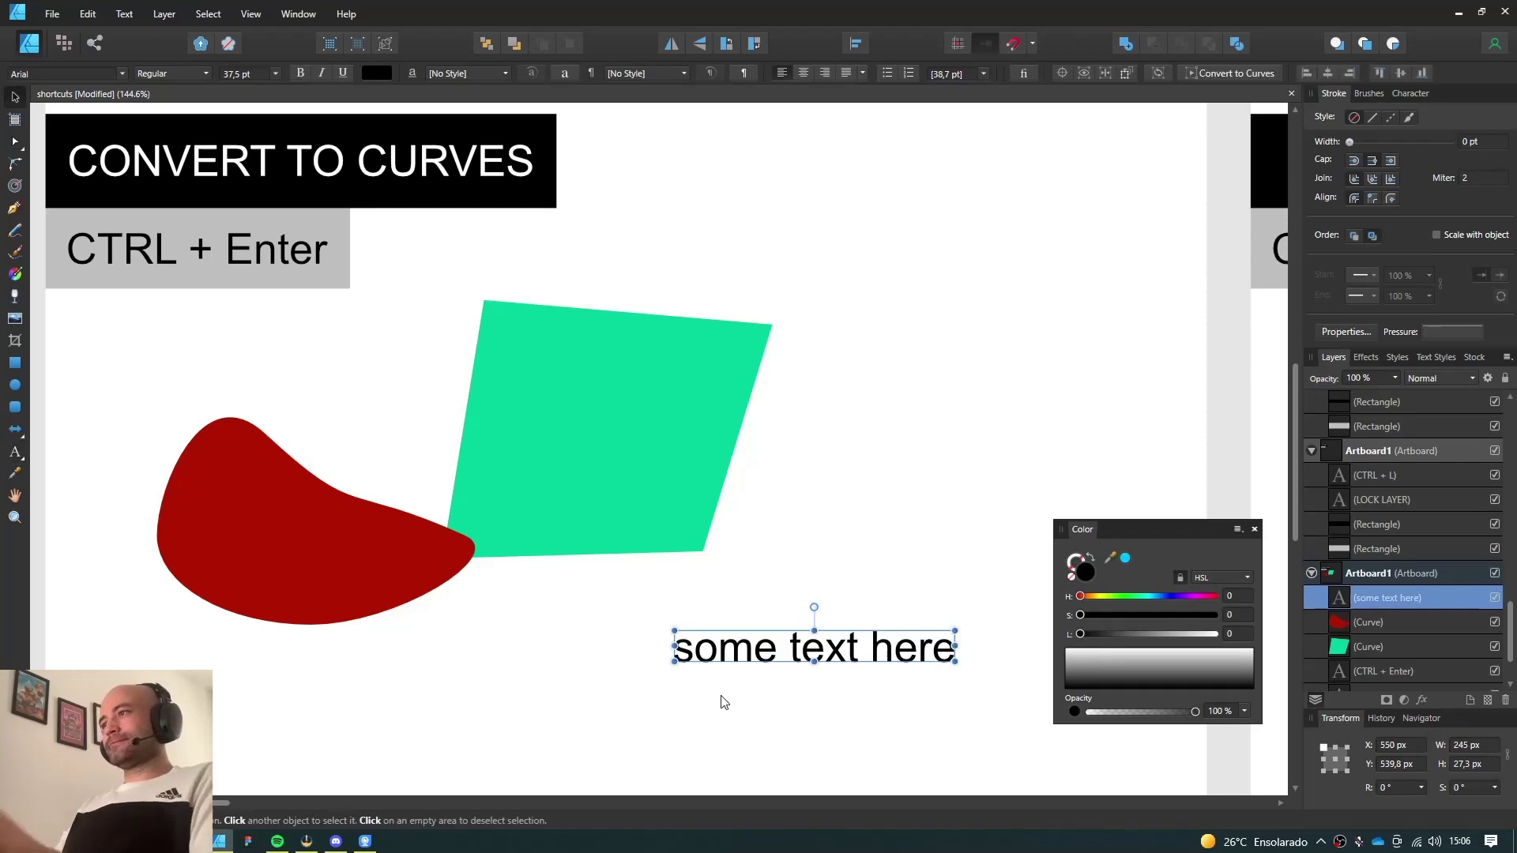
pyautogui.moveTo(759, 651); pyautogui.dragTo(731, 624)
# Convert the text "some text here" to curves and ungroup it into separate letter shapes
pyautogui.scroll(2, 730, 624)
pyautogui.scroll(-3, 731, 624)
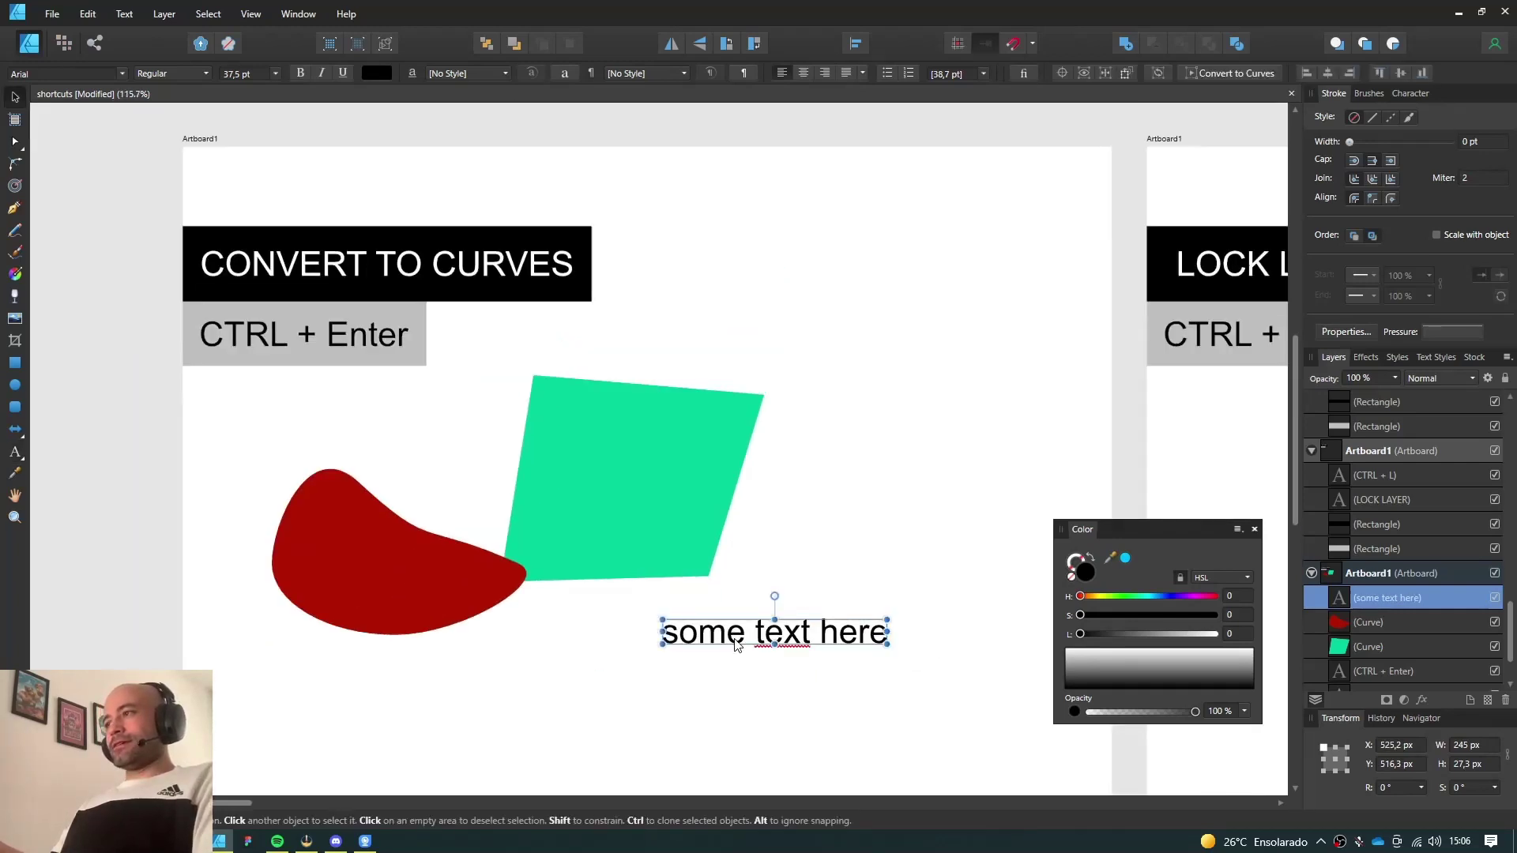
pyautogui.hotkey('ctrl', 'g')
pyautogui.scroll(3, 735, 640)
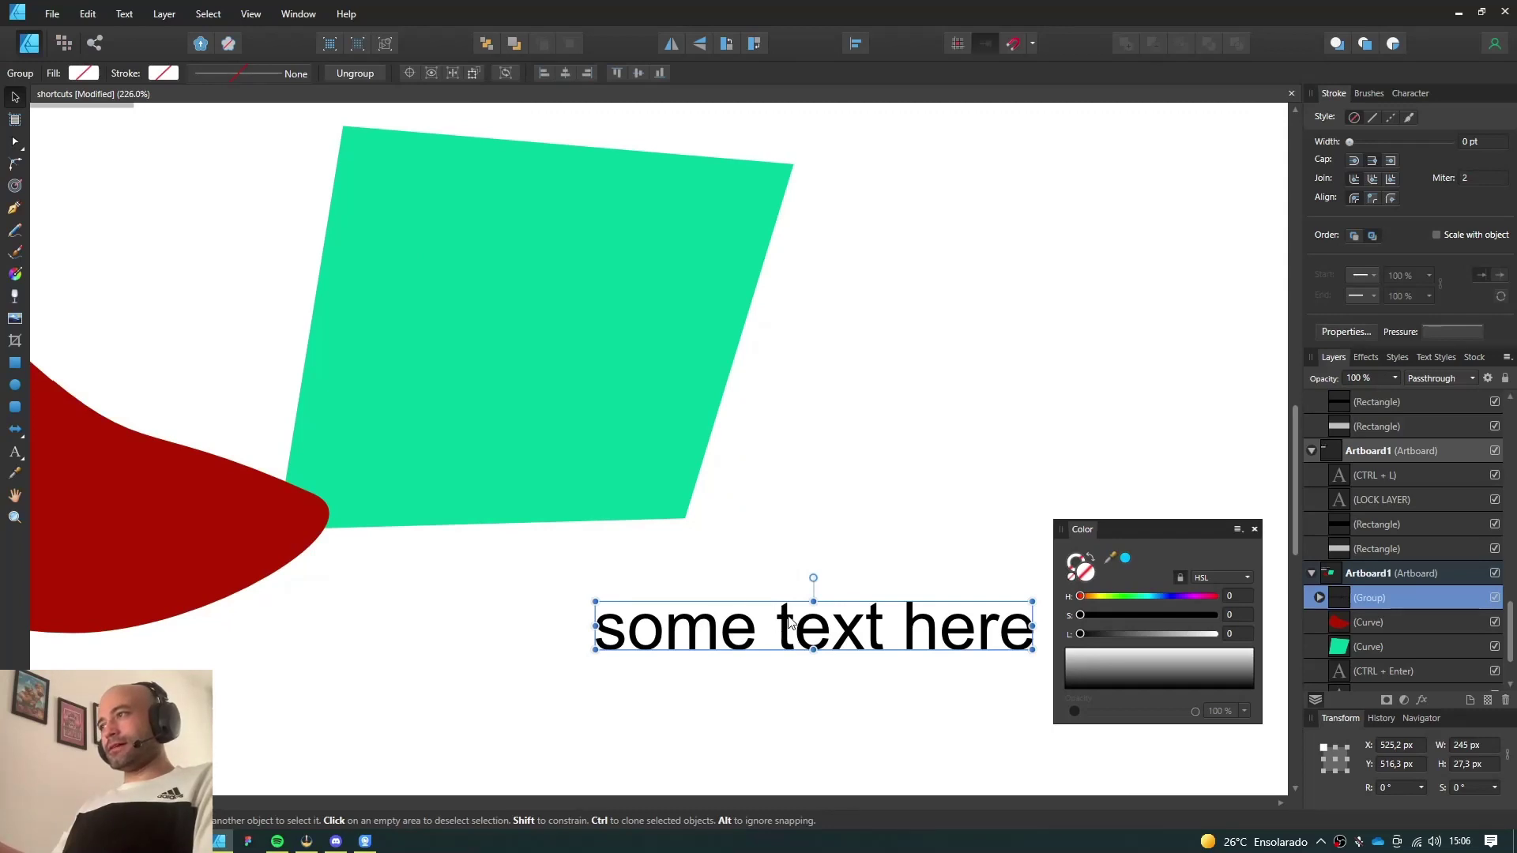
pyautogui.moveTo(790, 622); pyautogui.dragTo(715, 650)
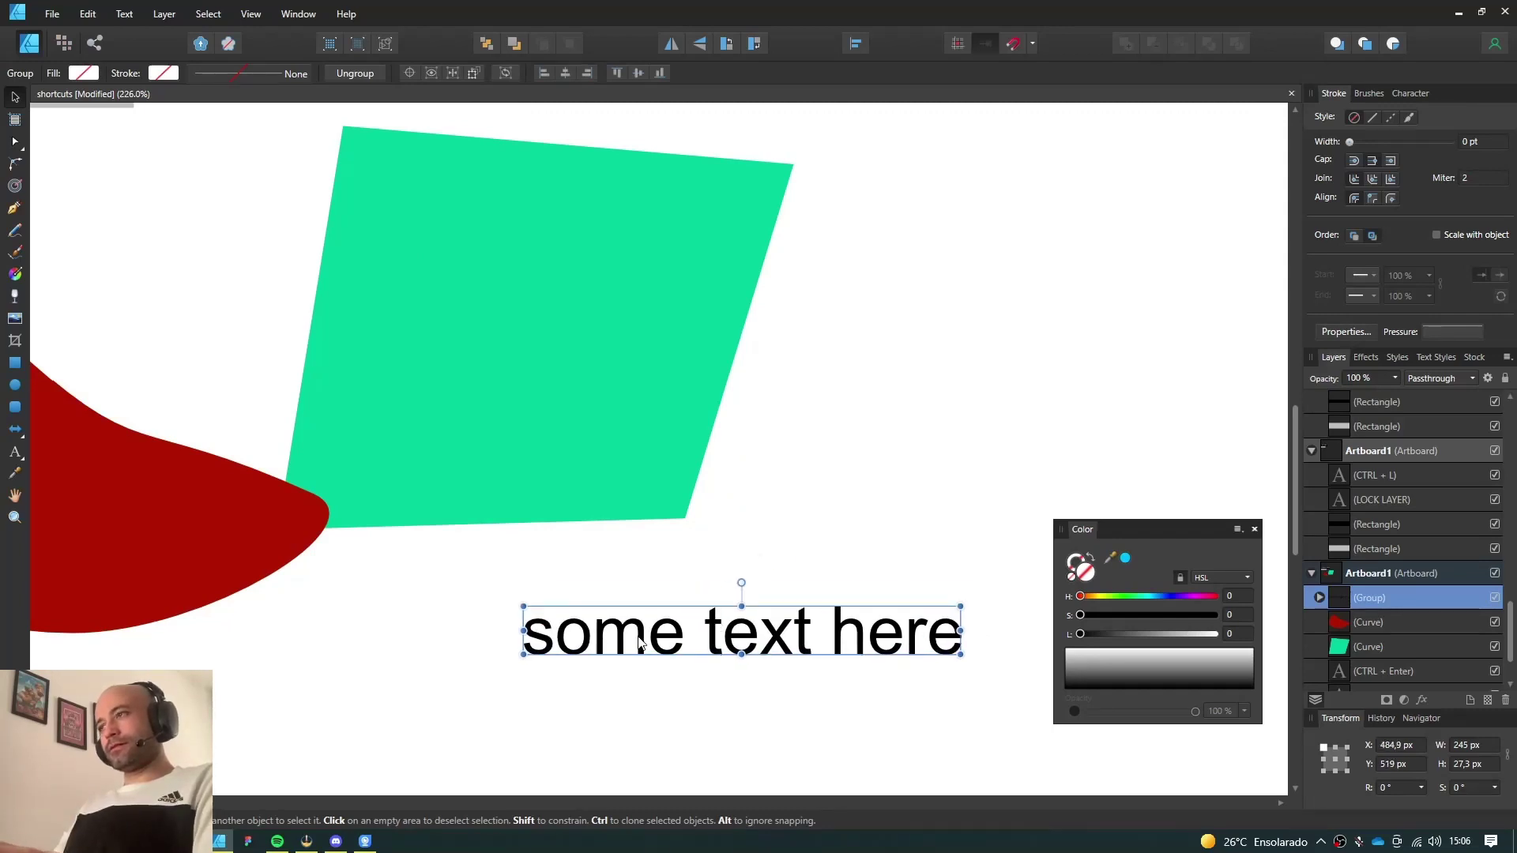
pyautogui.hotkey('ctrl', 'Return')
pyautogui.click(656, 687)
# Move the letter "o" of "some" down out of the text line, and undo the move
pyautogui.click(570, 644)
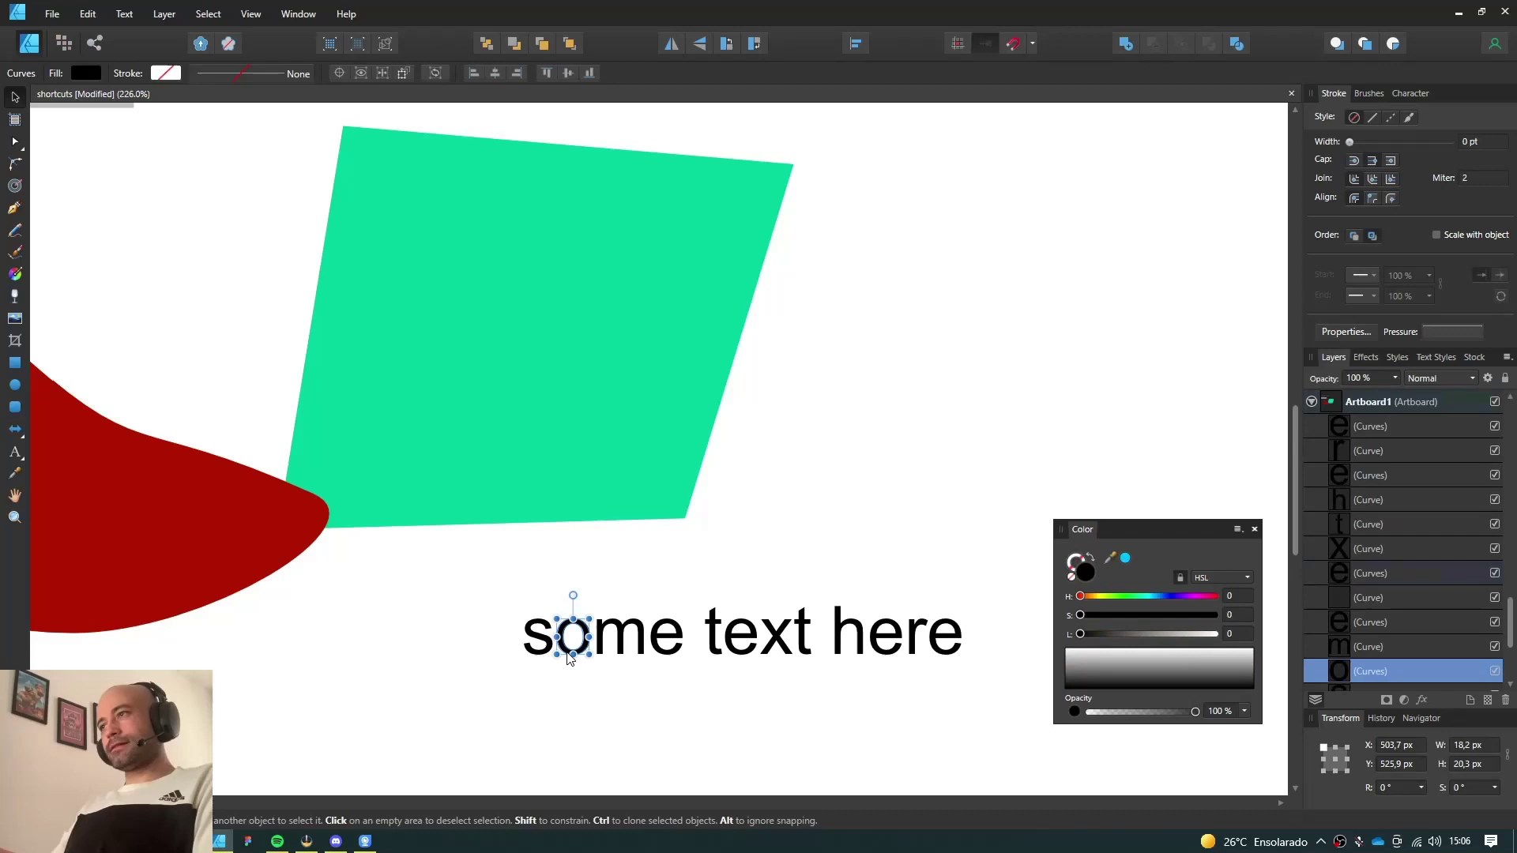
pyautogui.moveTo(570, 643); pyautogui.dragTo(601, 696)
pyautogui.hotkey('ctrl', 'z')
# Try dragging outline nodes of the letter "e" in "some", and undo the changes
pyautogui.scroll(4, 603, 669)
pyautogui.click(618, 591)
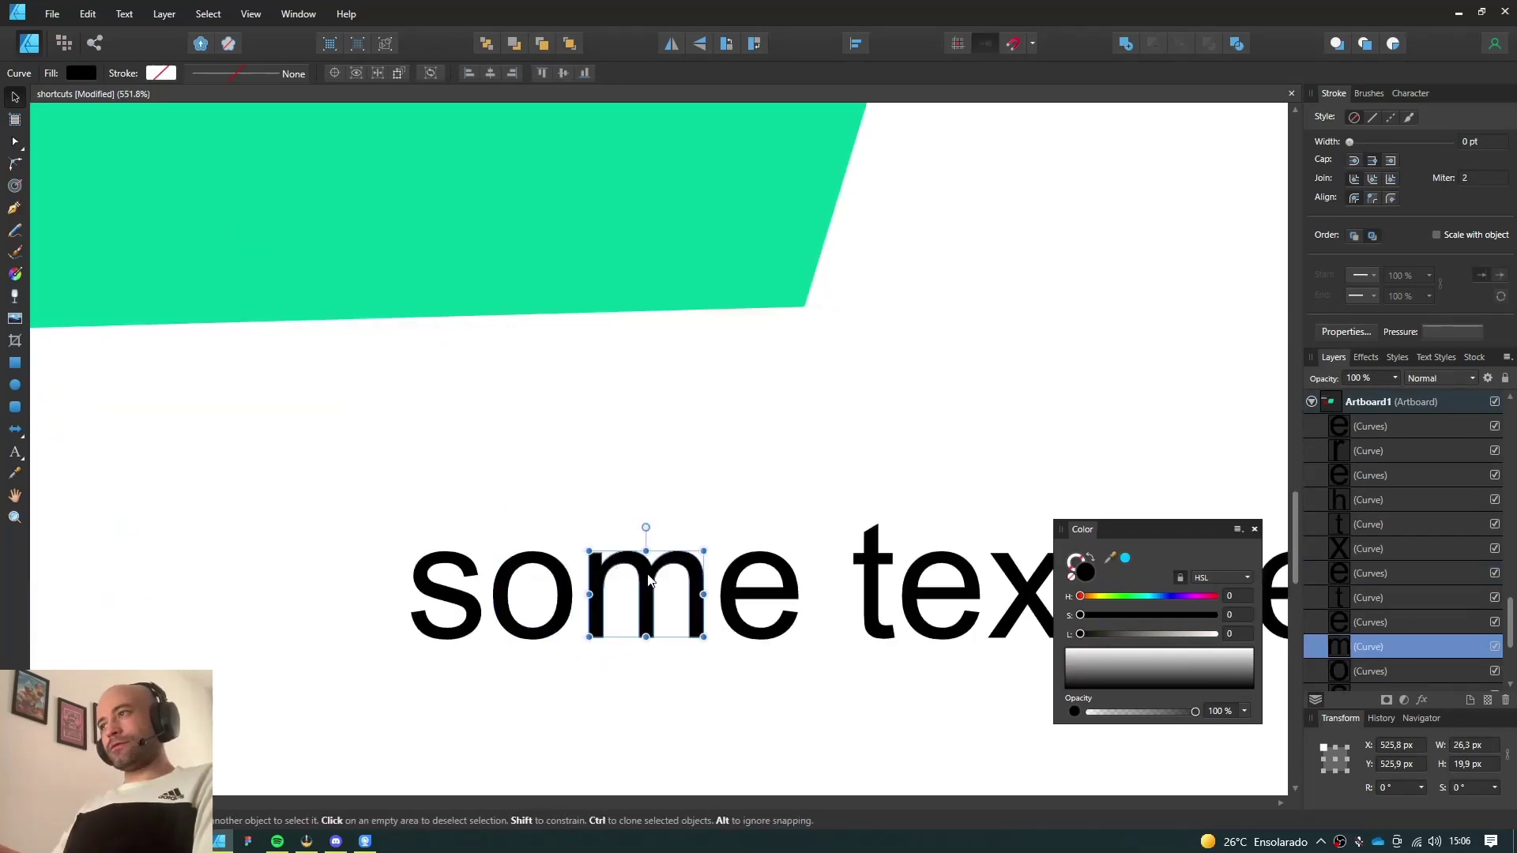
pyautogui.click(786, 584)
pyautogui.press('a')
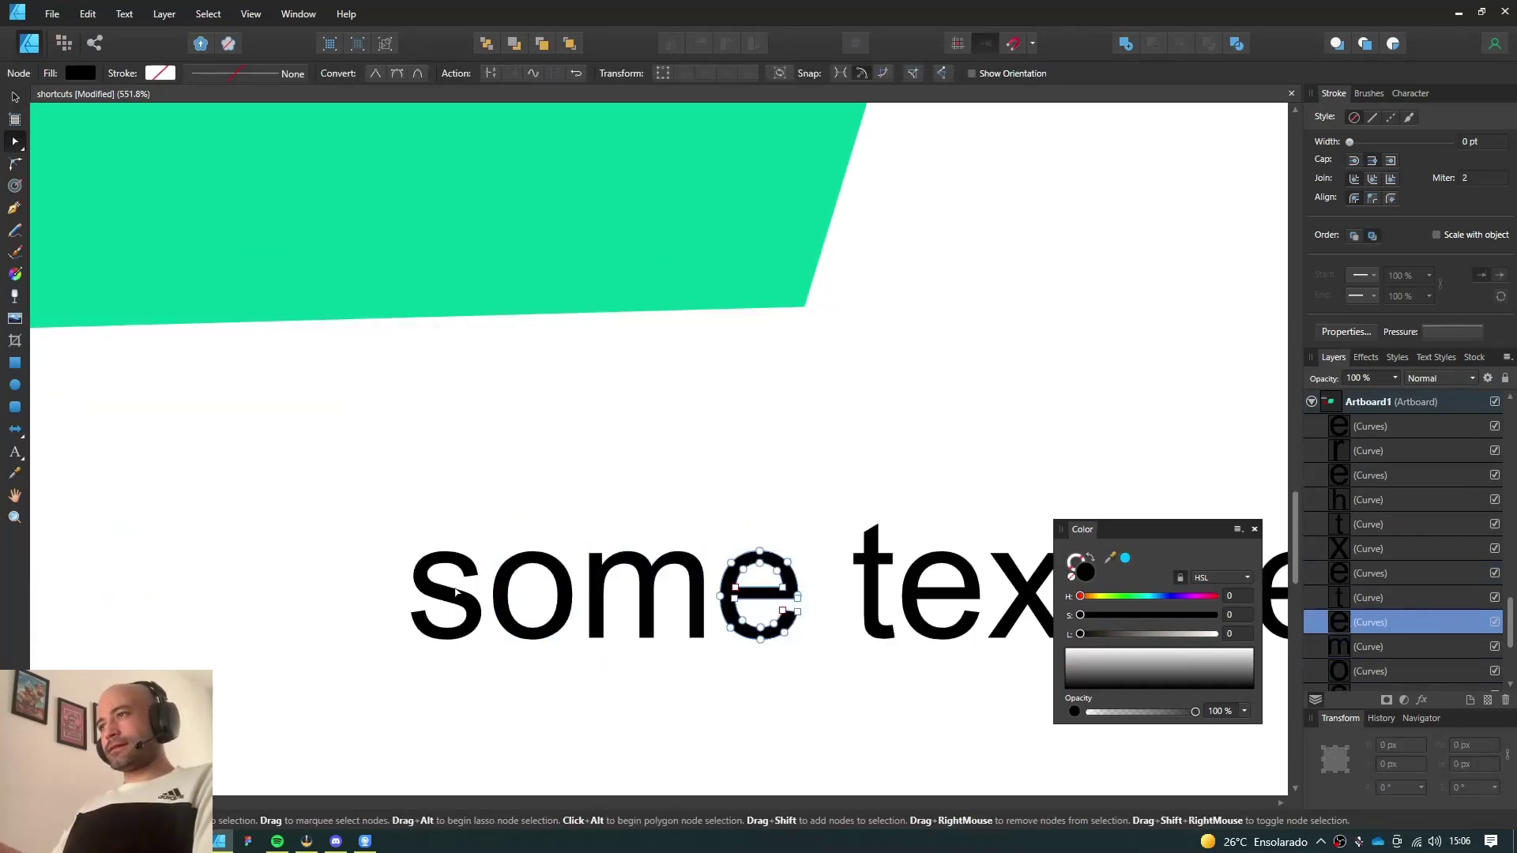
pyautogui.scroll(2, 698, 592)
pyautogui.moveTo(733, 600); pyautogui.dragTo(720, 692)
pyautogui.hotkey('ctrl', 'z')
pyautogui.hotkey('ctrl', 'z')
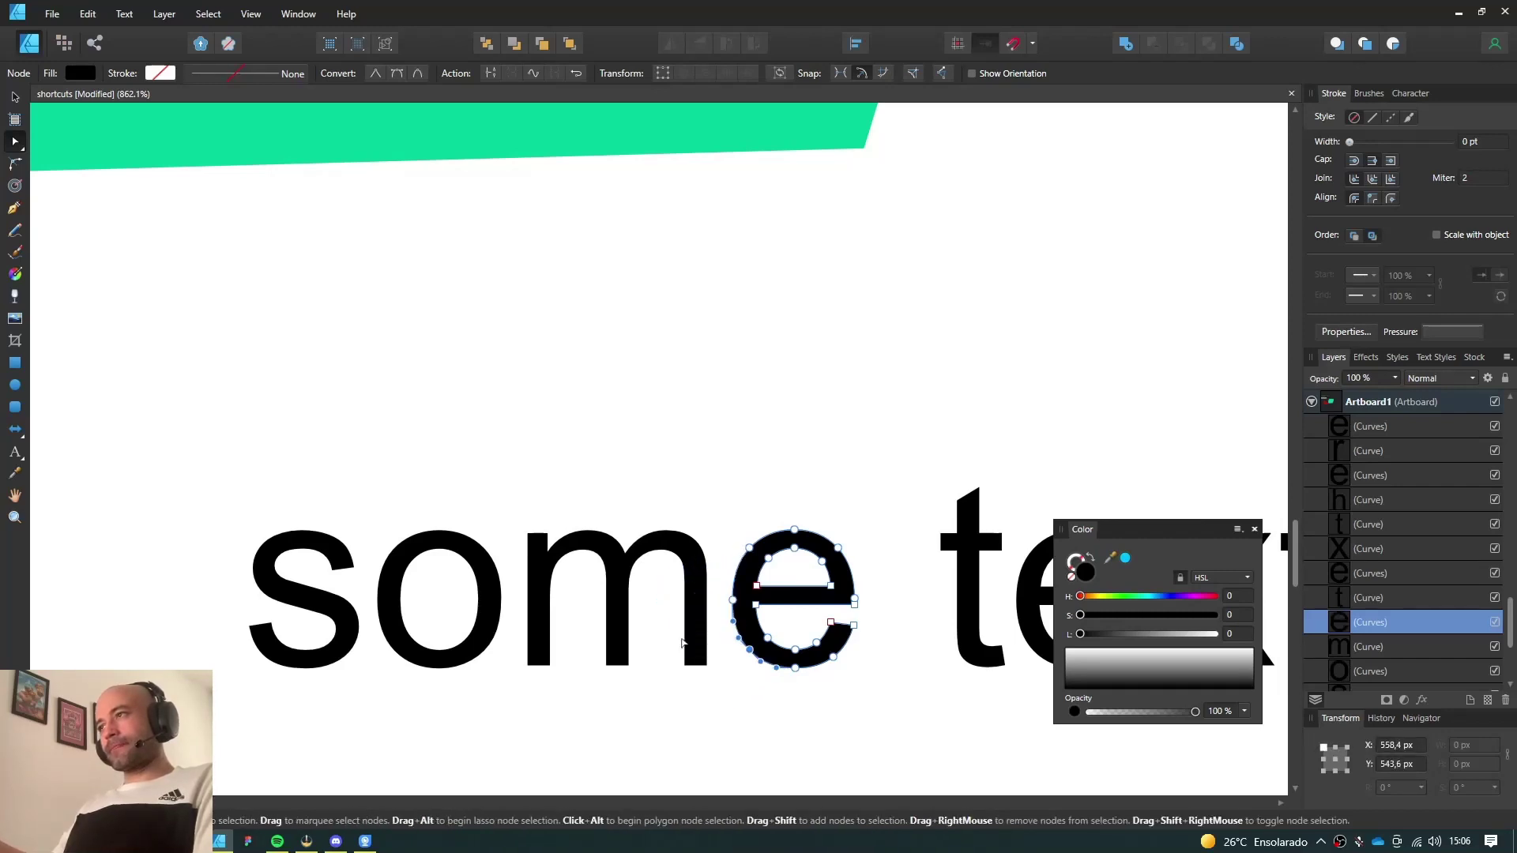
# Select the letter "m" of "some" and drag its upper-left outline node up and to the left
pyautogui.press('v')
pyautogui.click(534, 570)
pyautogui.press('a')
pyautogui.moveTo(527, 533); pyautogui.dragTo(488, 497)
# Draw a dark red square about 227 px wide on the LOCK LAYER artboard, below the CTRL + L label
pyautogui.moveTo(731, 632); pyautogui.dragTo(490, 613)
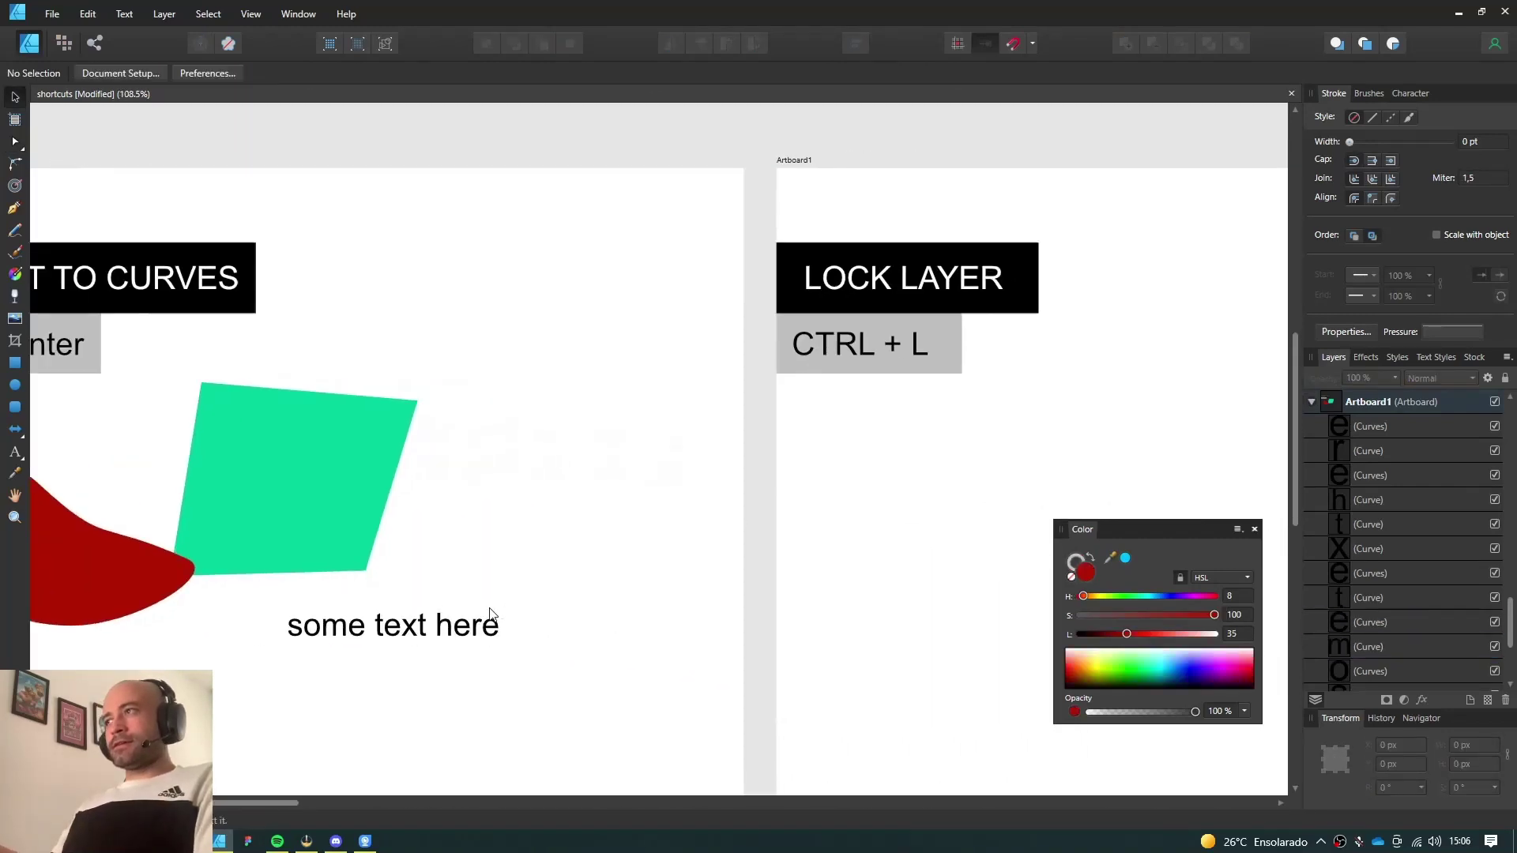
pyautogui.moveTo(790, 588); pyautogui.dragTo(514, 589)
pyautogui.hscroll(4, 518, 594)
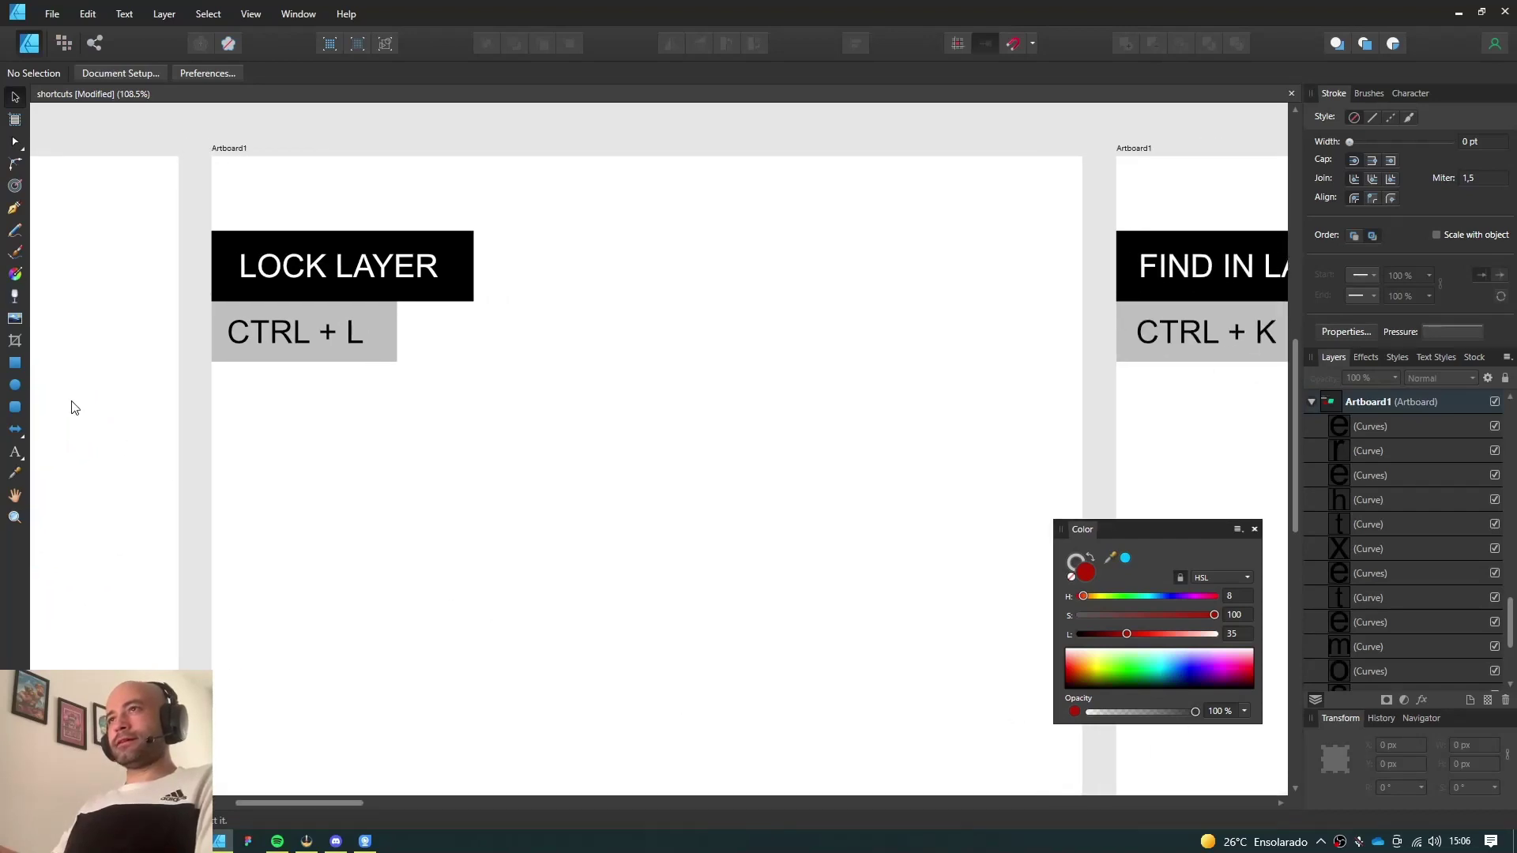
pyautogui.click(14, 362)
pyautogui.moveTo(417, 423); pyautogui.dragTo(610, 617)
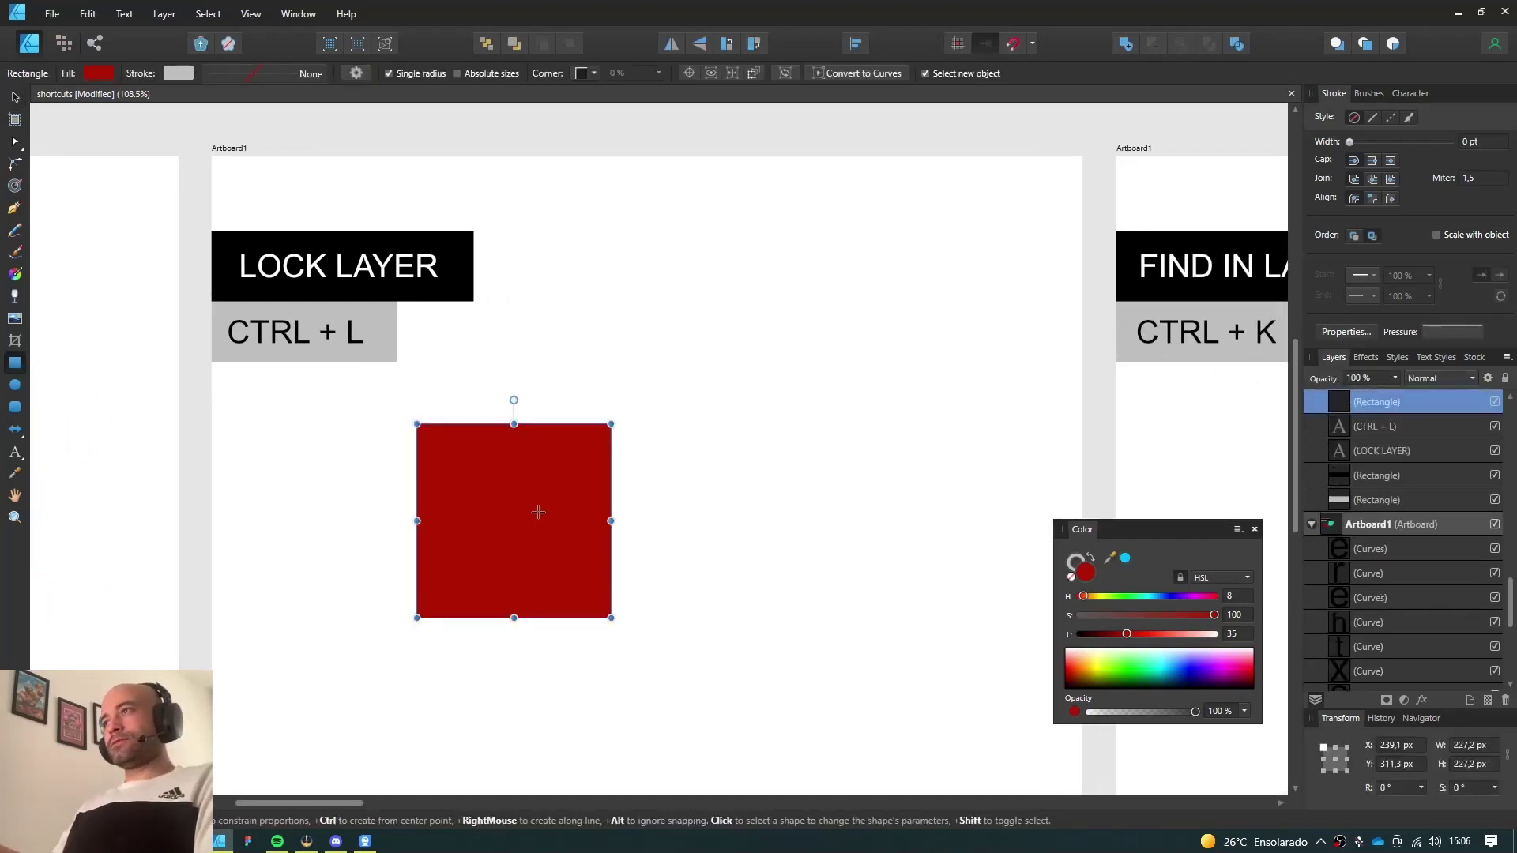
# Draw a second square overlapping the red one's lower-right corner, fill it yellow-green (HSL 63, 100, 40) and deselect it
pyautogui.moveTo(538, 512); pyautogui.dragTo(706, 681)
pyautogui.click(1098, 672)
pyautogui.press('v')
pyautogui.hotkey('ctrl', 'd')
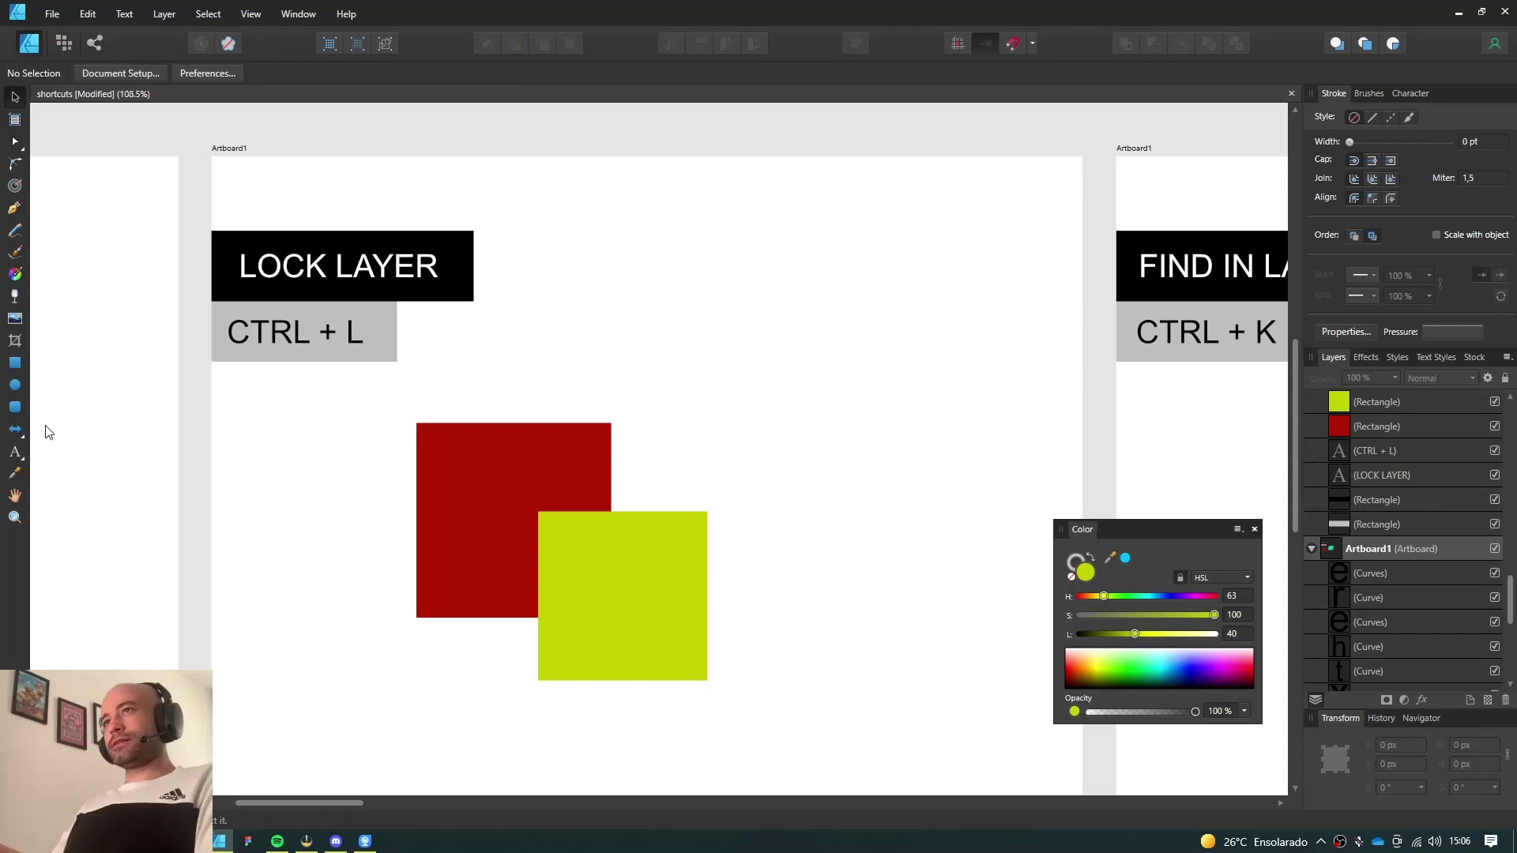
# Draw a circle about 146 px wide over both squares and fill it purple (HSL 261, 100, 62)
pyautogui.click(14, 385)
pyautogui.moveTo(474, 528); pyautogui.dragTo(600, 653)
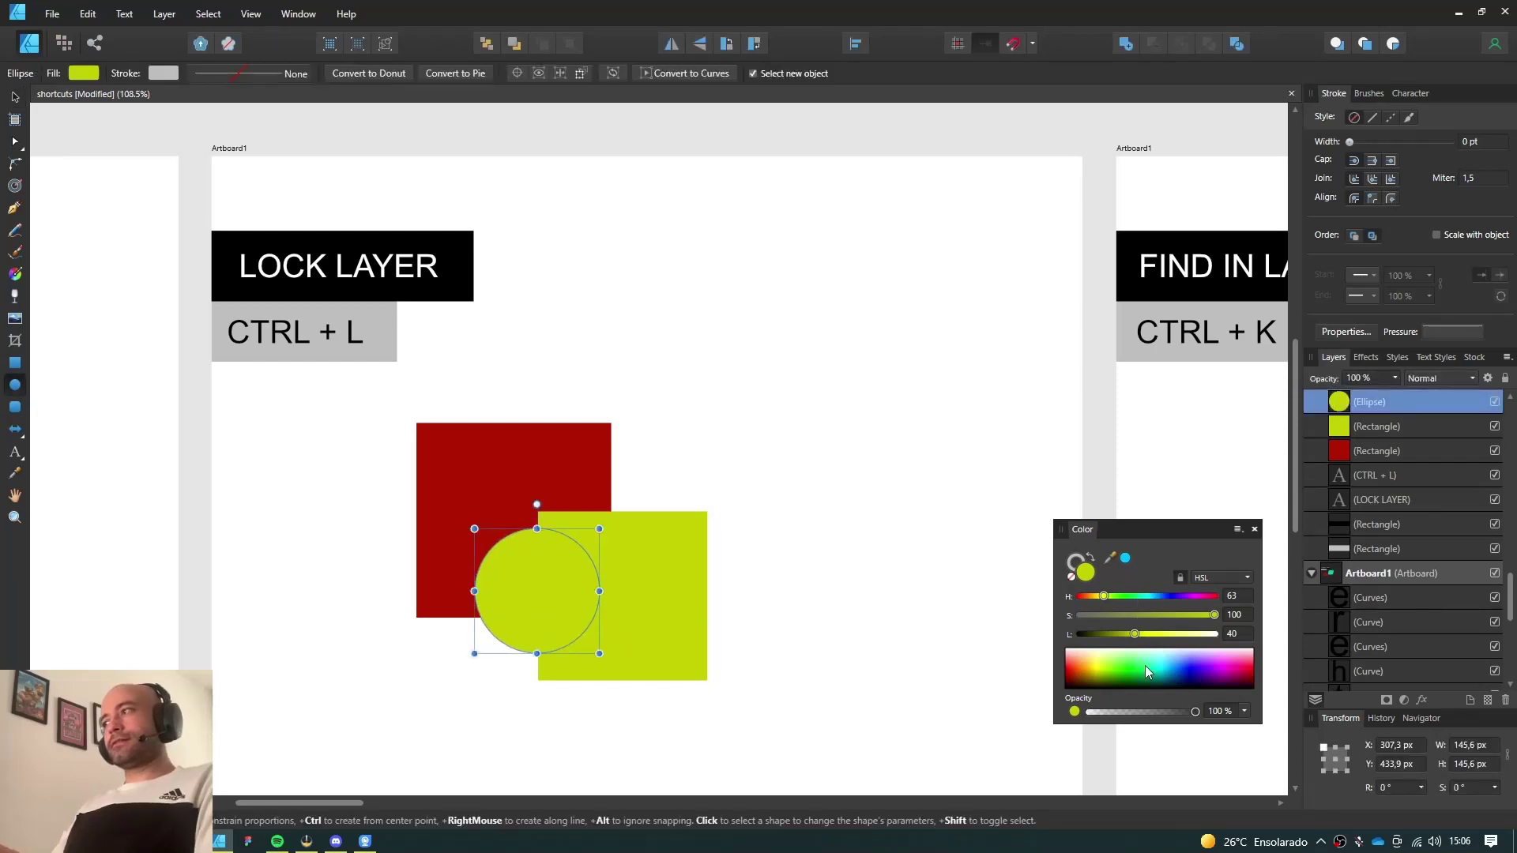
pyautogui.click(1188, 653)
pyautogui.press('v')
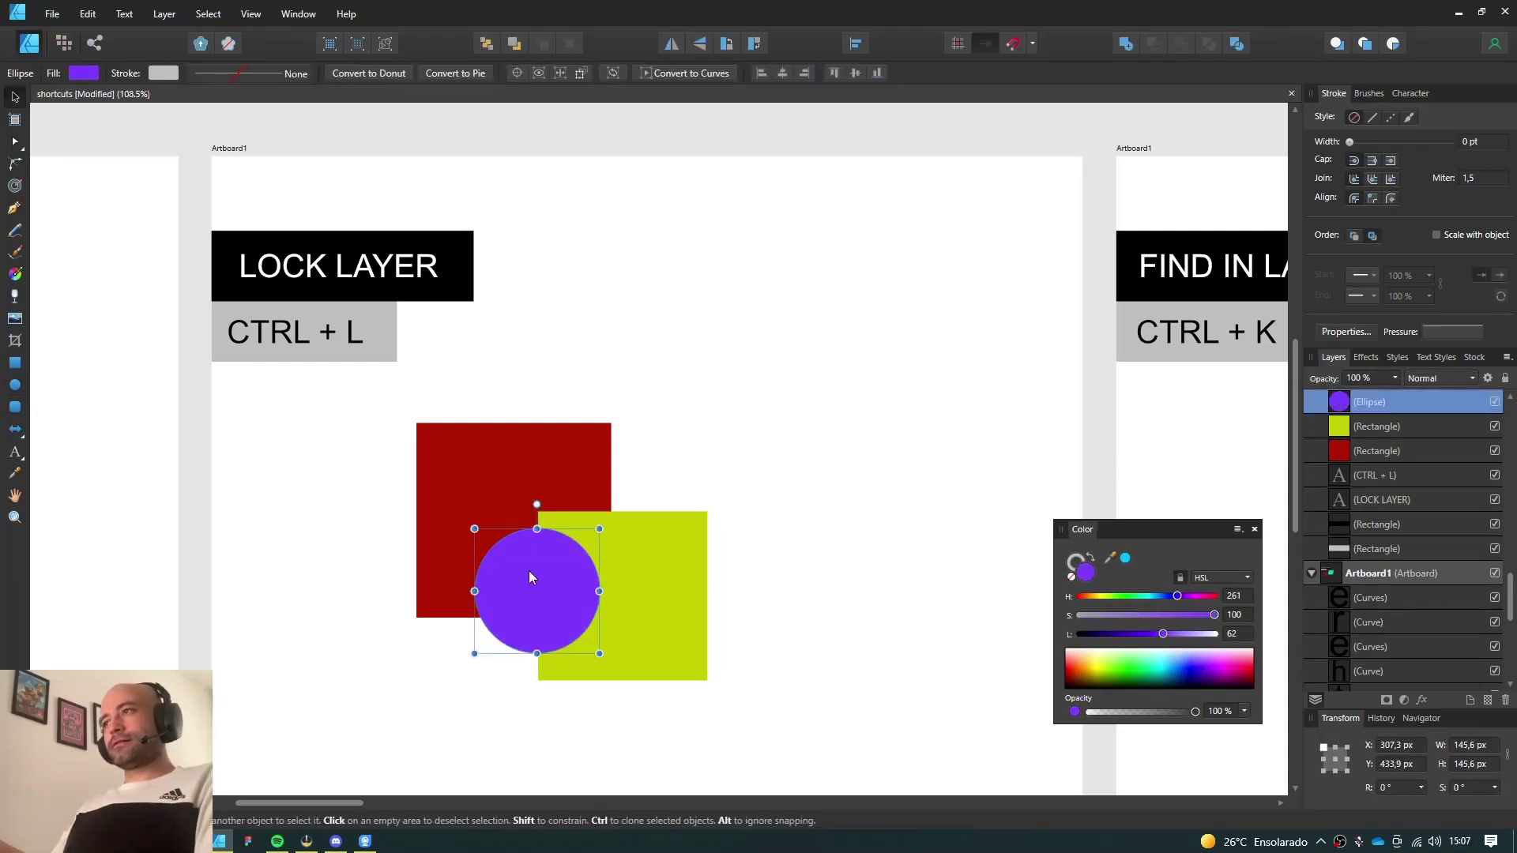
# Duplicate the purple circle, enlarge the copy to about 372 px beside the squares, and fill it bright green (HSL 122, 100, 38)
pyautogui.moveTo(528, 570); pyautogui.dragTo(600, 493)
pyautogui.moveTo(670, 451); pyautogui.dragTo(781, 368)
pyautogui.moveTo(681, 495); pyautogui.dragTo(889, 551)
pyautogui.click(1129, 672)
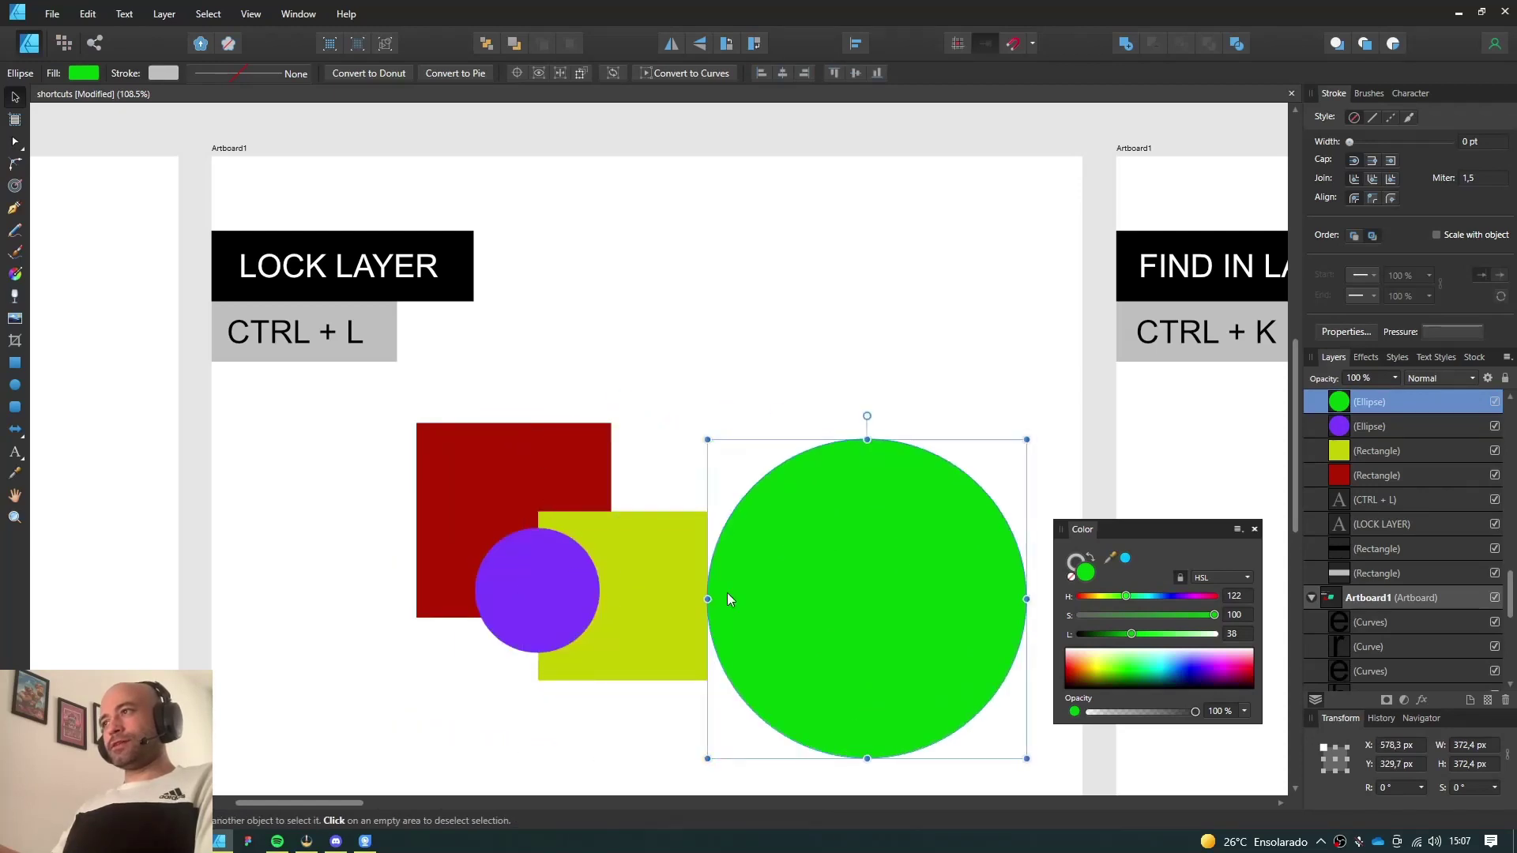
# Move the green circle over the squares and the purple circle, and stretch it to about 461 × 413 px
pyautogui.moveTo(877, 620); pyautogui.dragTo(597, 563)
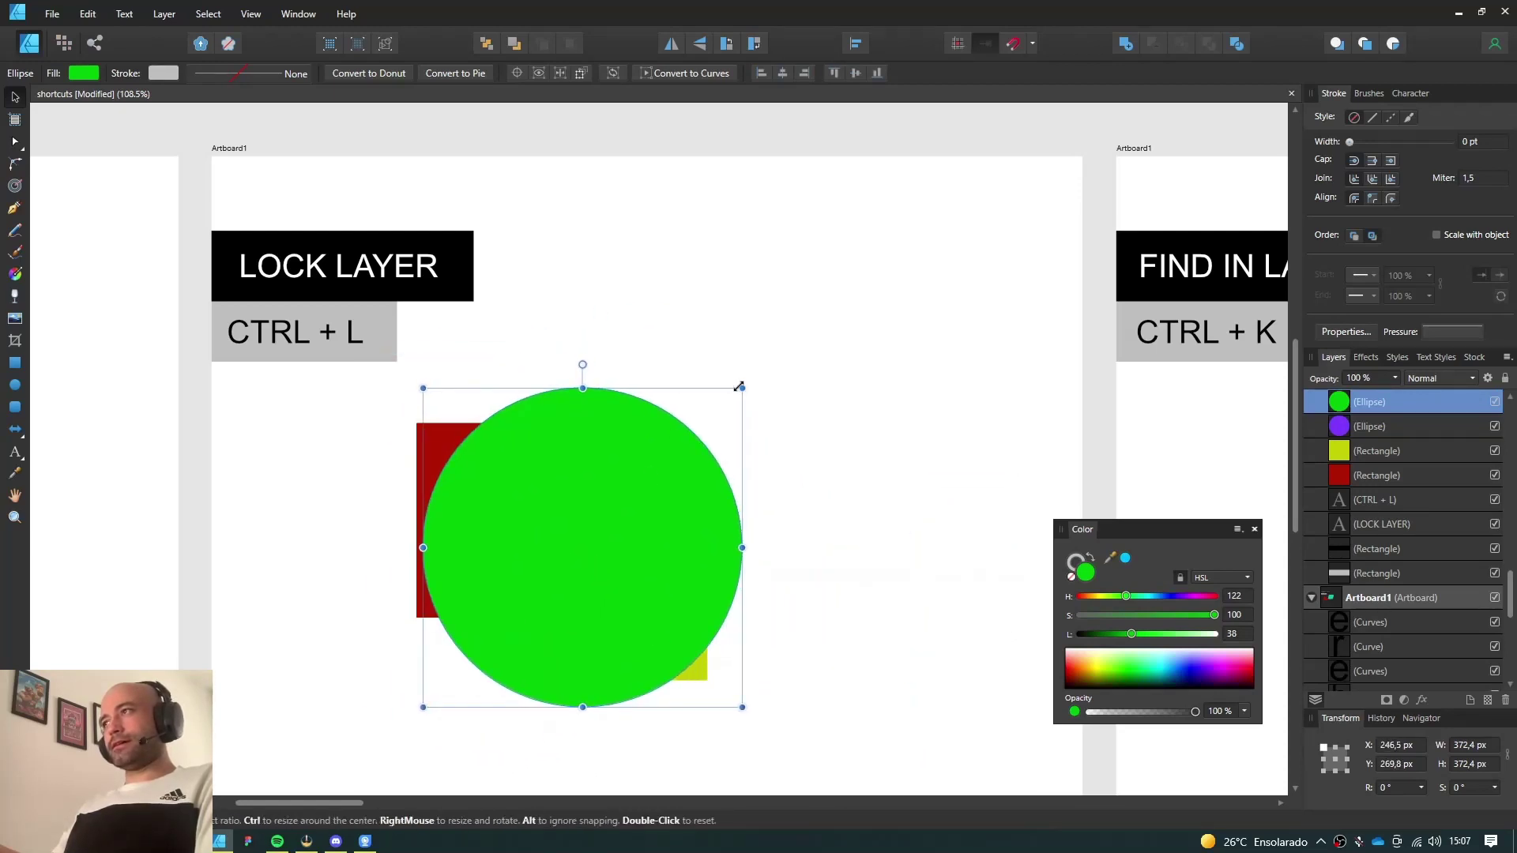
pyautogui.moveTo(738, 387); pyautogui.dragTo(780, 371)
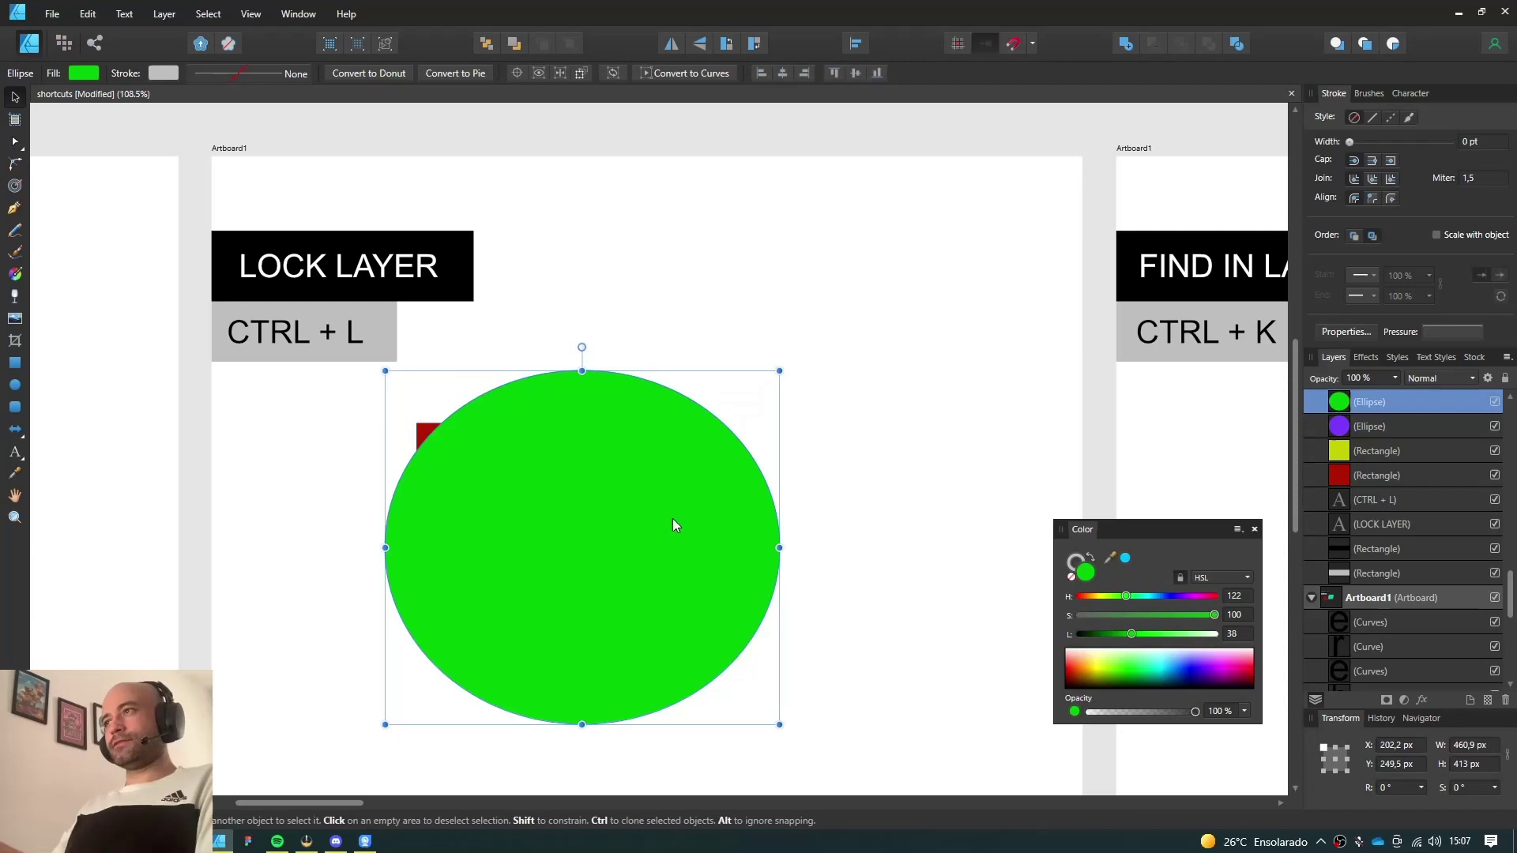
pyautogui.moveTo(672, 520); pyautogui.dragTo(624, 519)
# Apply a reversed radial transparency to the green ellipse, extend its gradient toward the ellipse's lower-left edge, and deselect the ellipse
pyautogui.press('y')
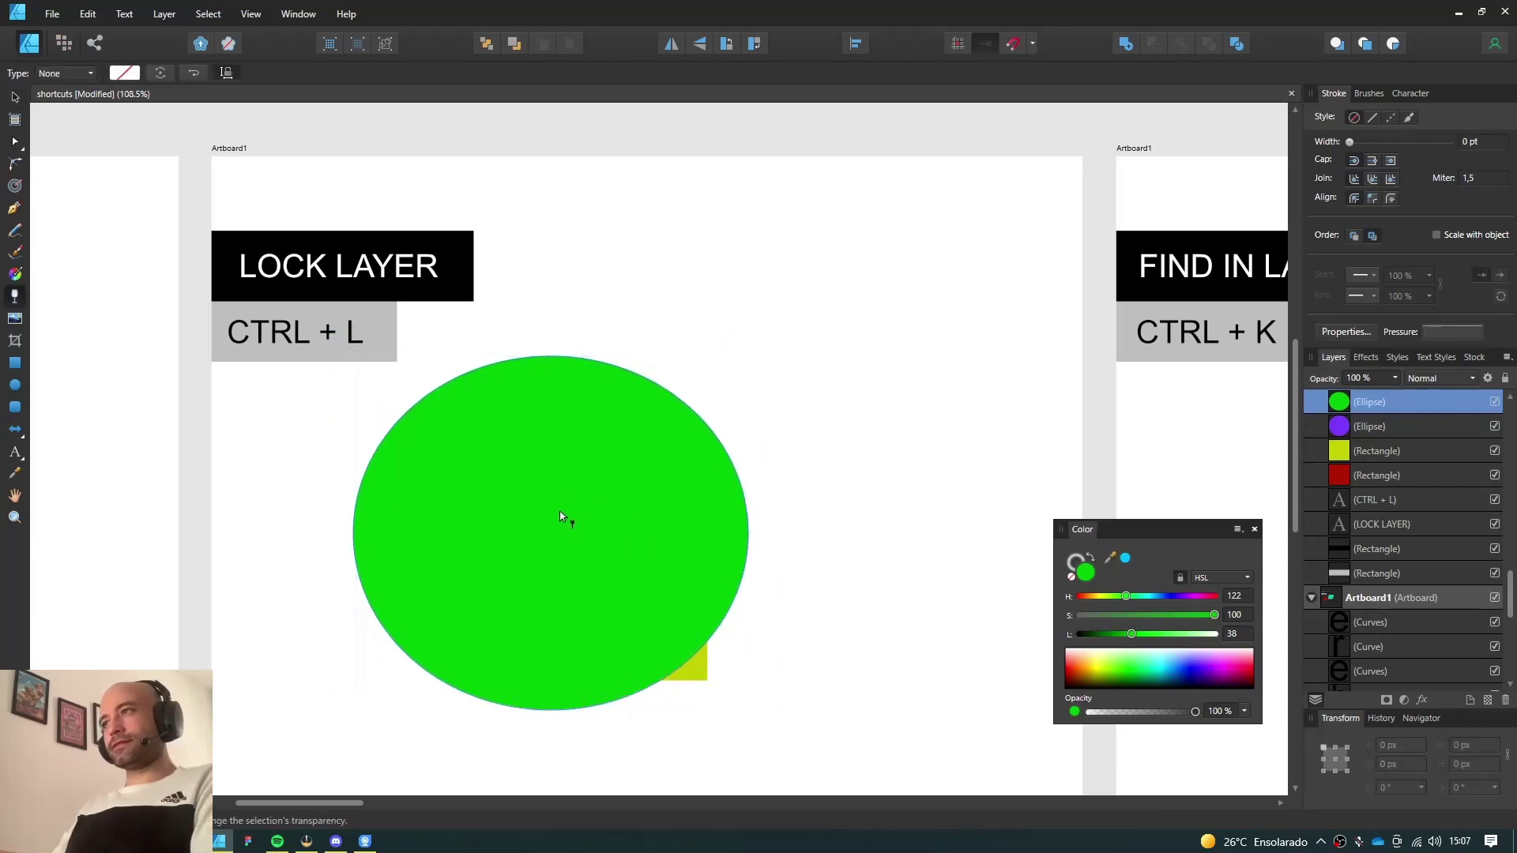
pyautogui.moveTo(552, 556); pyautogui.dragTo(642, 452)
pyautogui.click(76, 76)
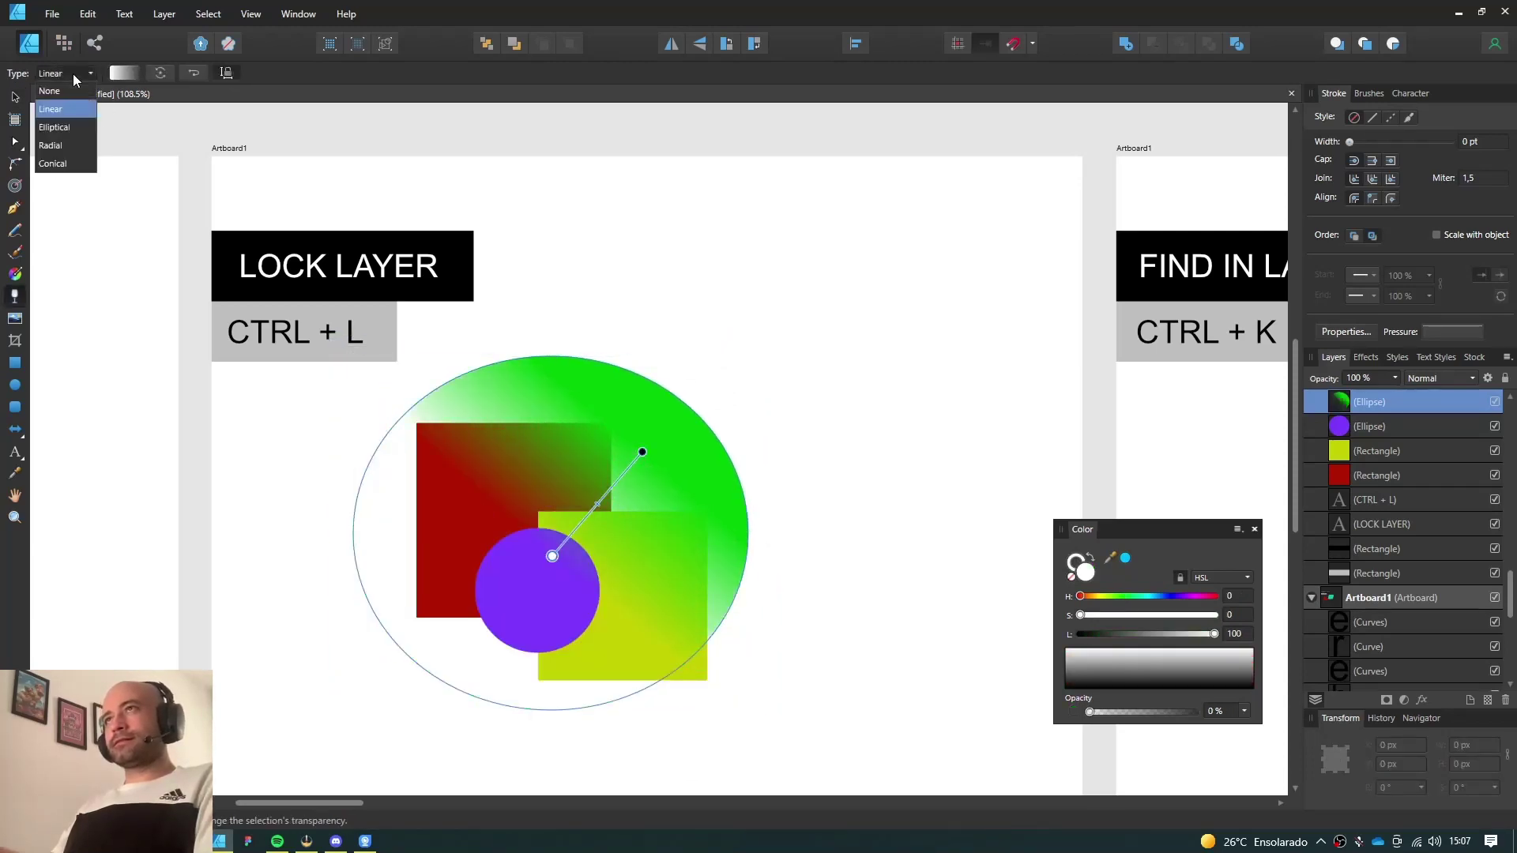
pyautogui.click(51, 145)
pyautogui.click(193, 73)
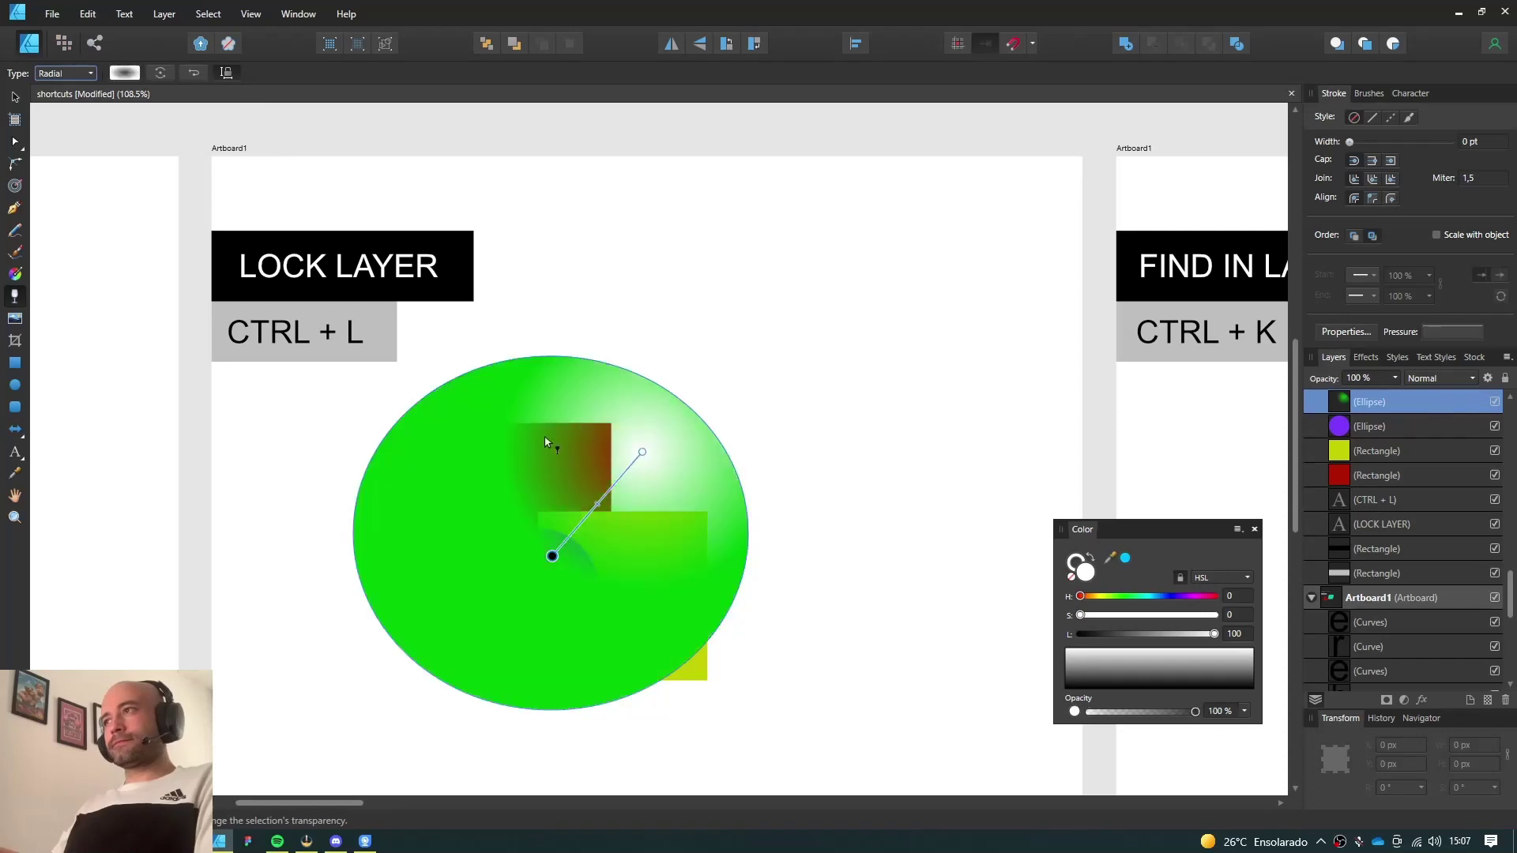
pyautogui.moveTo(552, 556); pyautogui.dragTo(384, 641)
pyautogui.press('v')
pyautogui.hotkey('ctrl', 'd')
# Select the semi-transparent green ellipse covering the other shapes and lock its layer
pyautogui.scroll(1, 463, 572)
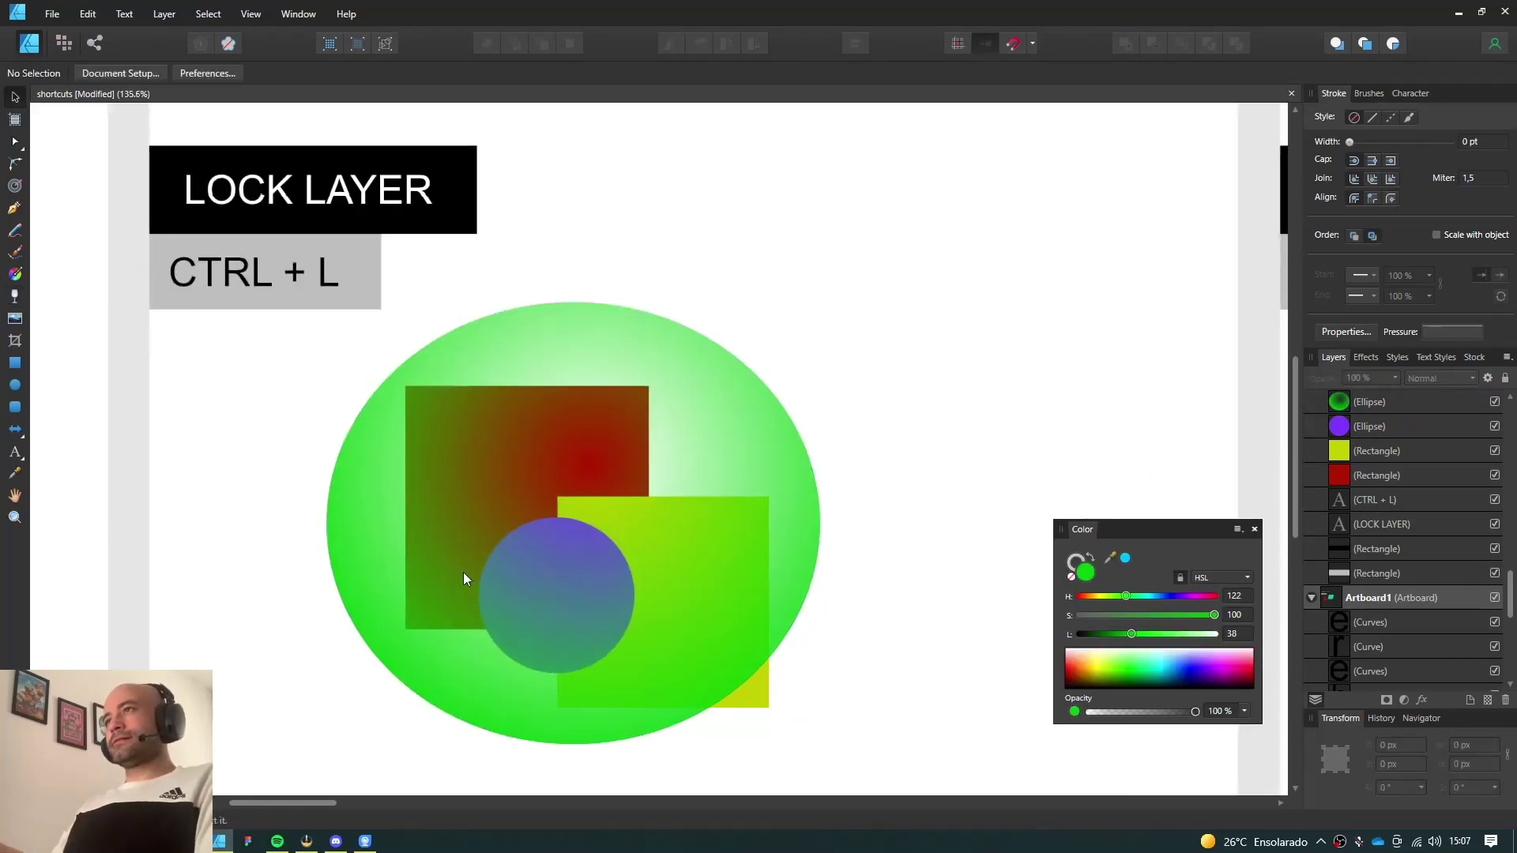
pyautogui.click(466, 556)
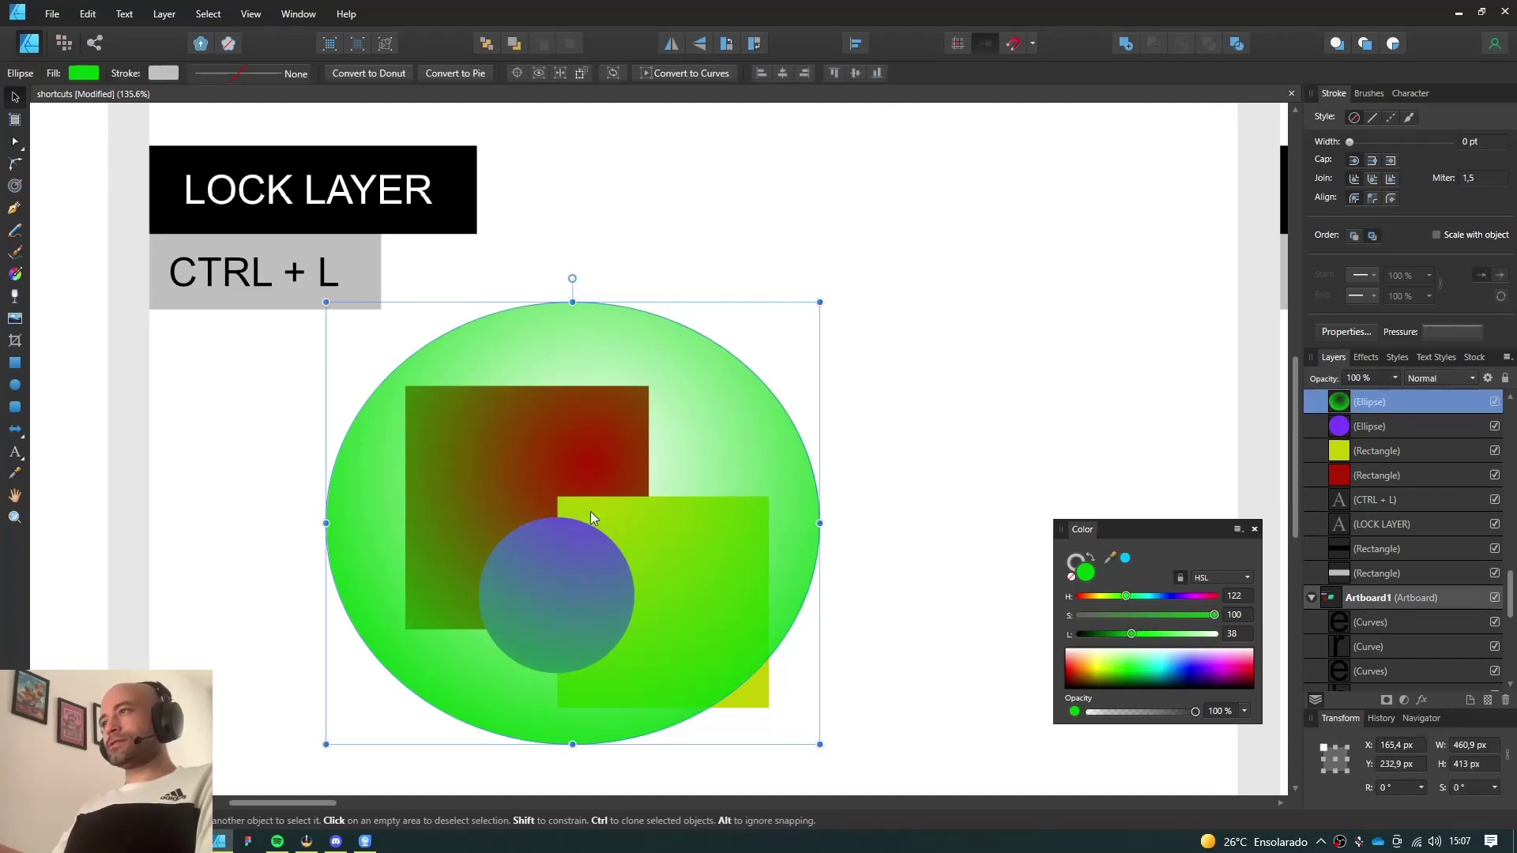
pyautogui.scroll(-2, 576, 542)
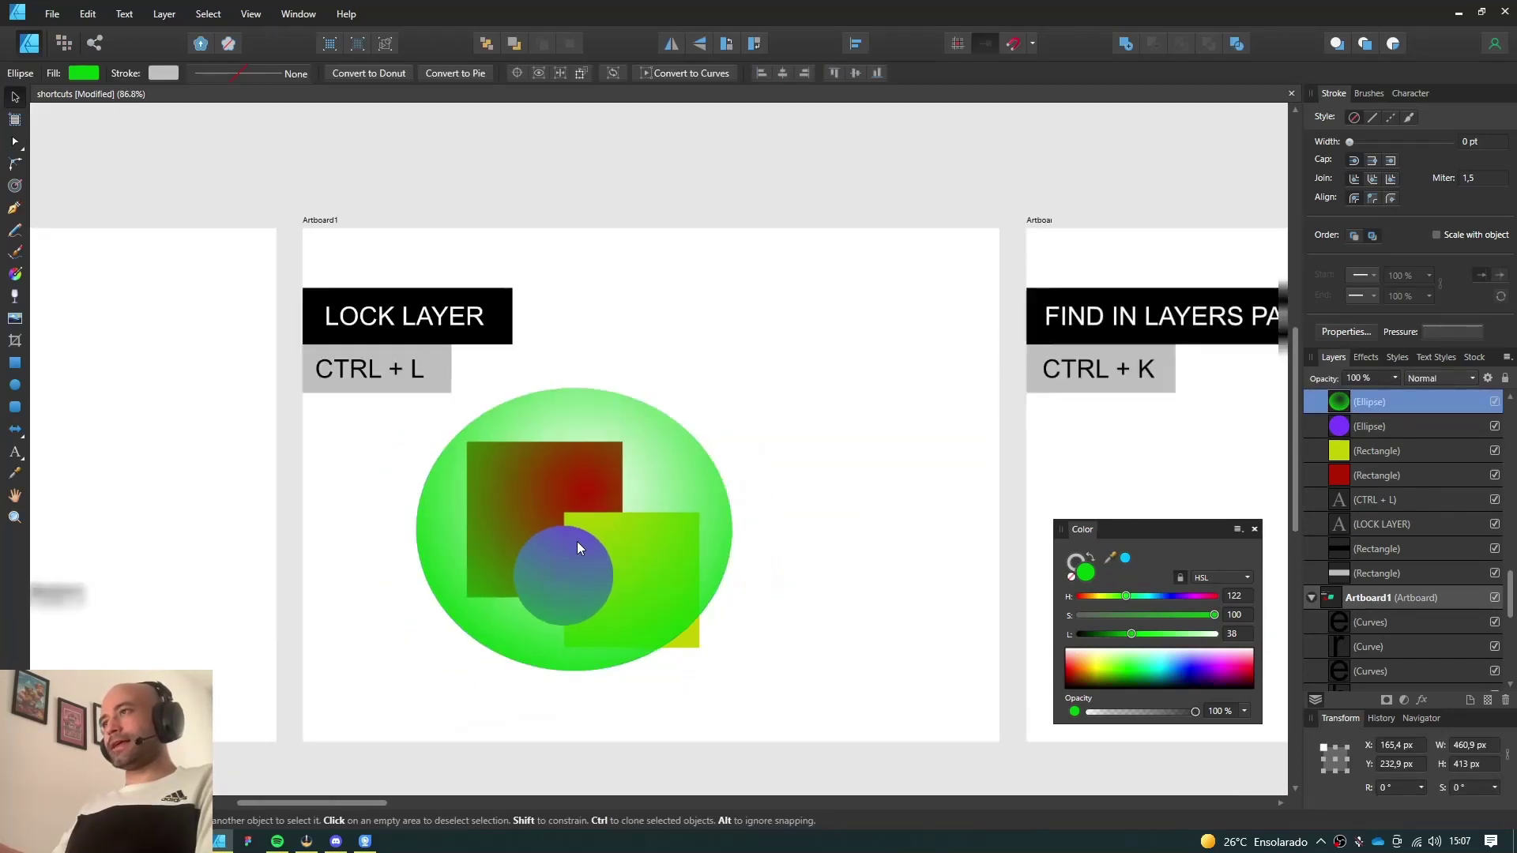
pyautogui.scroll(2, 536, 545)
pyautogui.moveTo(400, 523); pyautogui.dragTo(532, 534)
pyautogui.hotkey('ctrl', 'z')
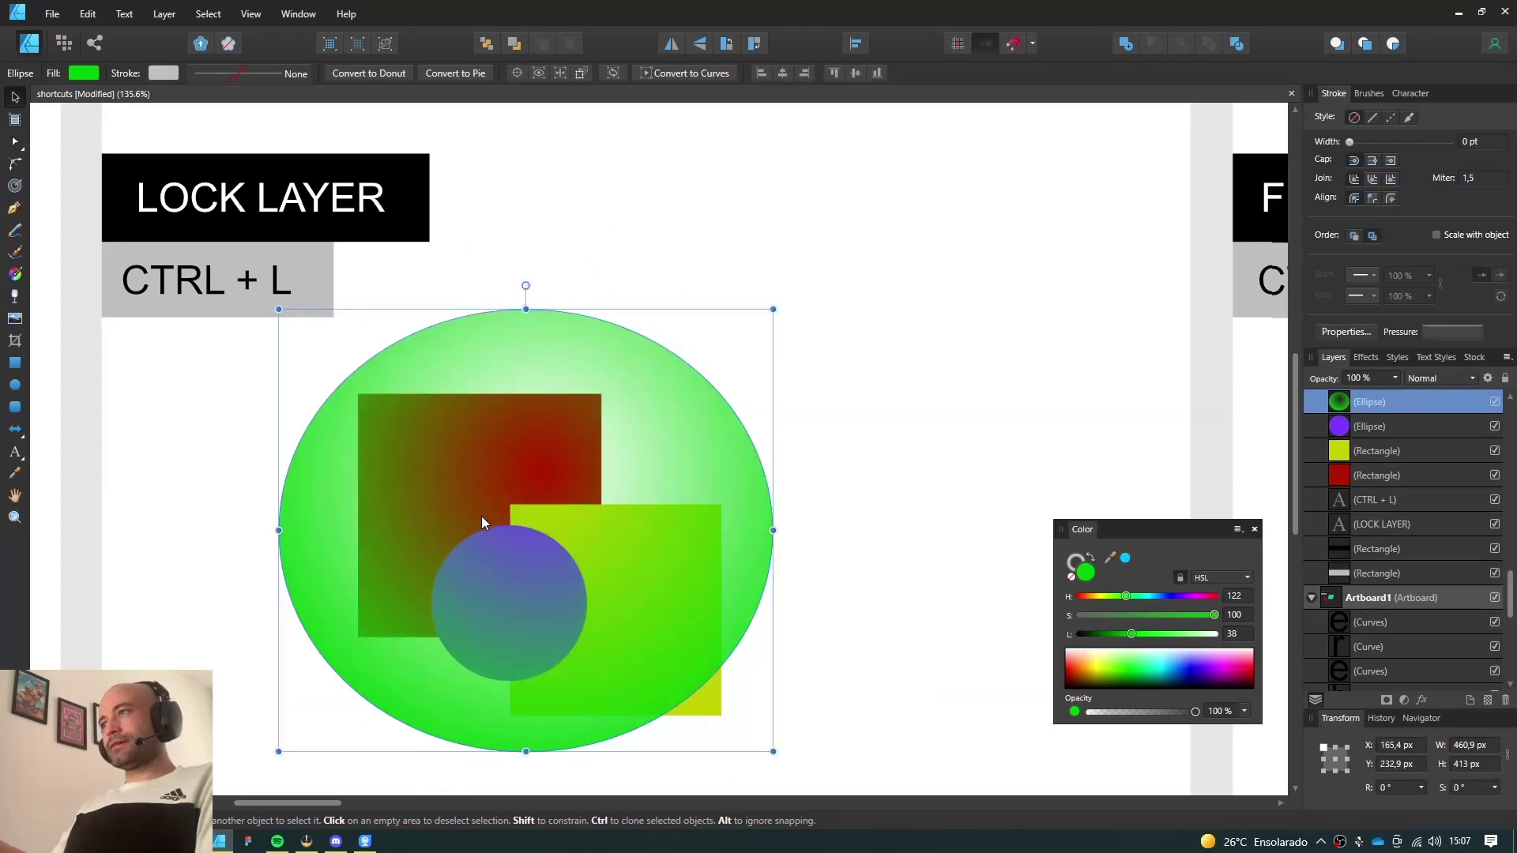
pyautogui.click(1505, 380)
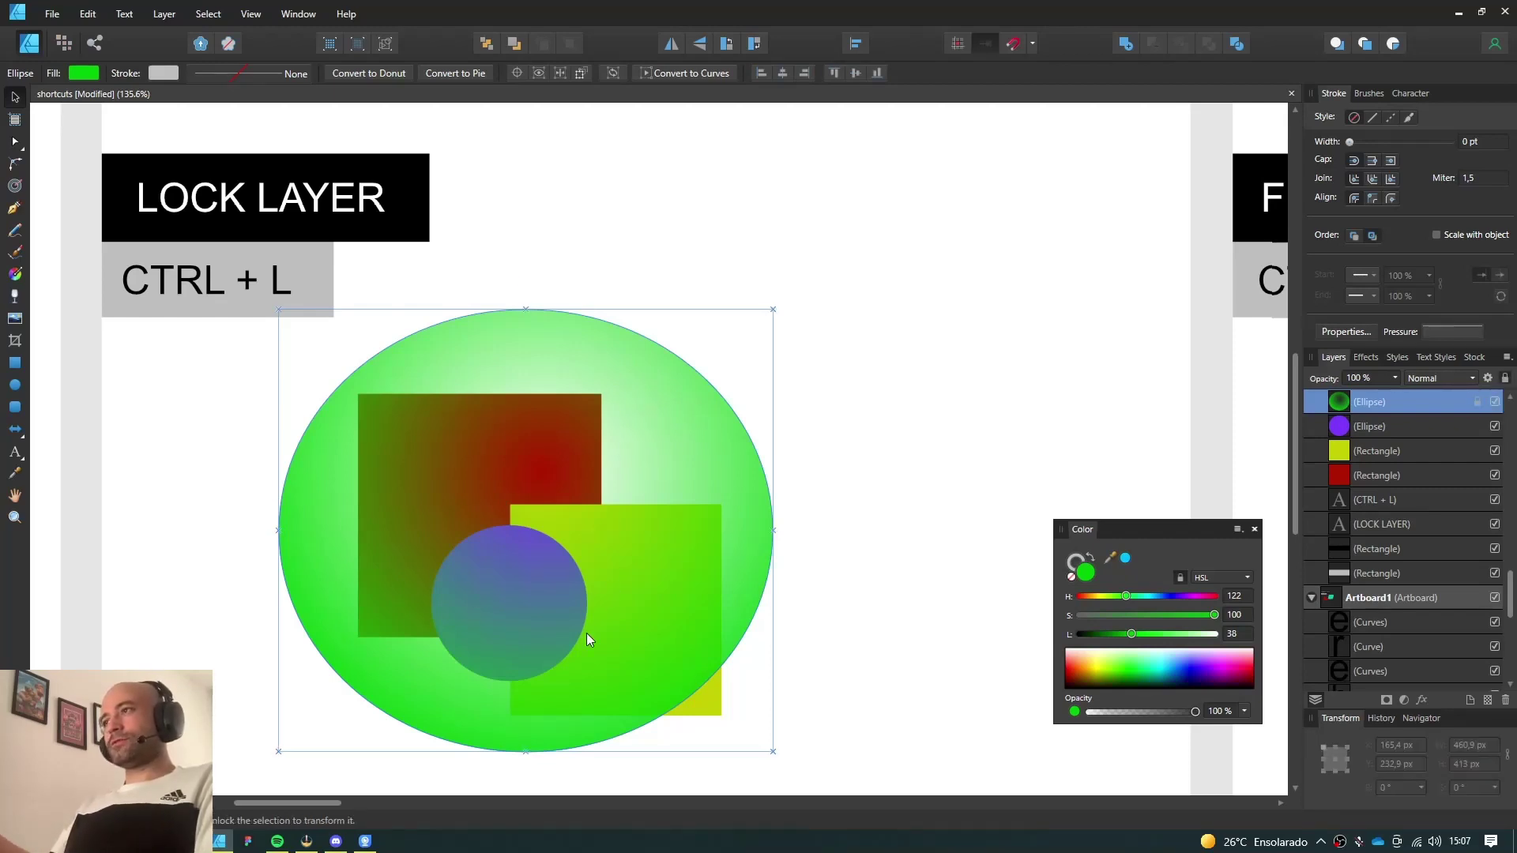
# Try moving the shapes beneath the locked green ellipse, undo the moves, and clear the selection
pyautogui.click(553, 605)
pyautogui.moveTo(505, 480); pyautogui.dragTo(597, 444)
pyautogui.hotkey('ctrl', 'z')
pyautogui.hotkey('ctrl', 'z')
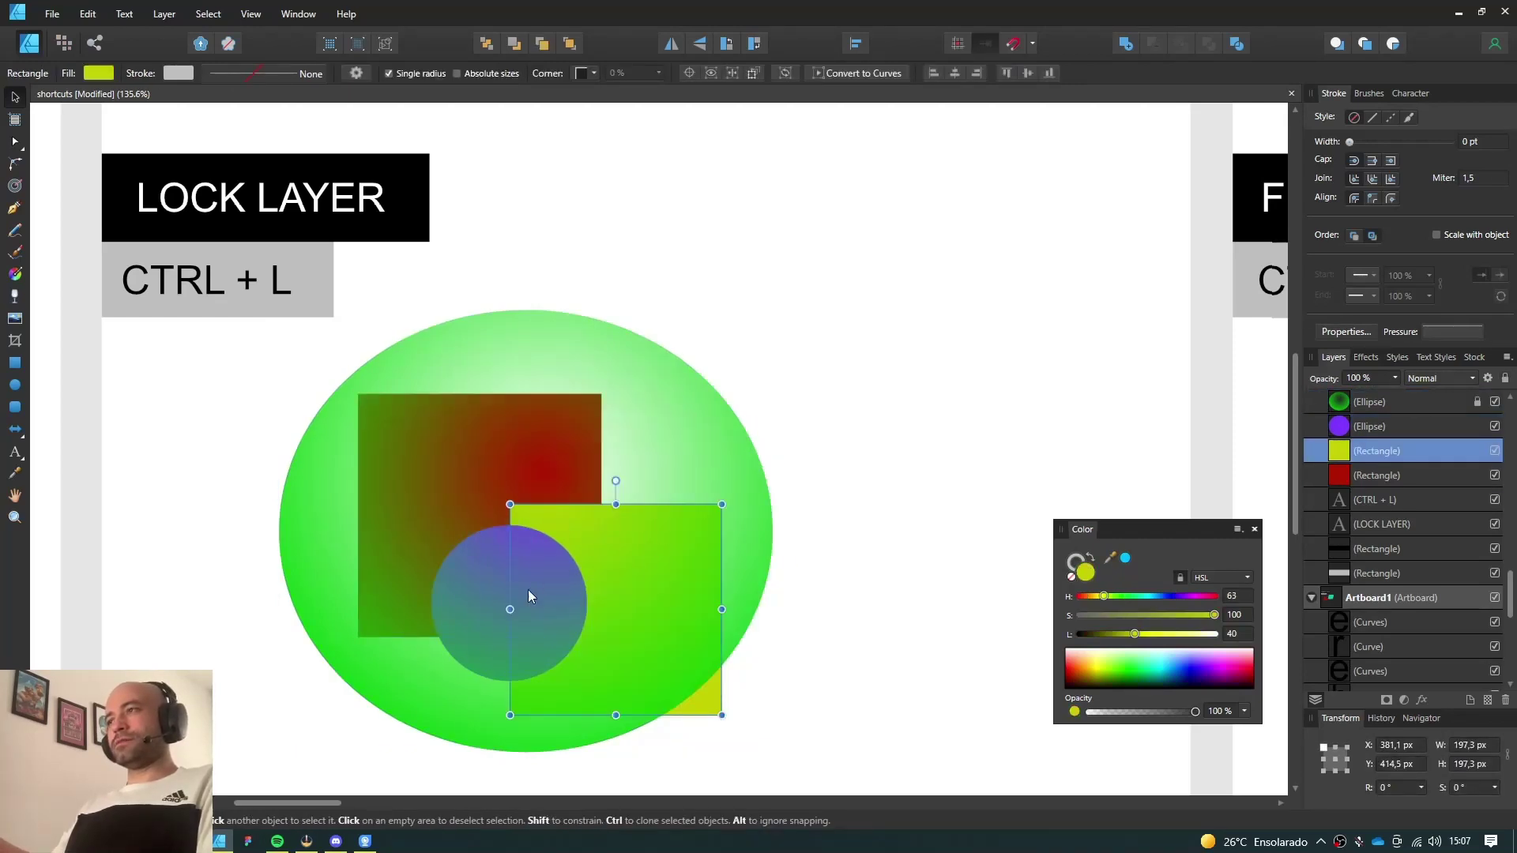
pyautogui.moveTo(444, 618); pyautogui.dragTo(572, 635)
pyautogui.hotkey('ctrl', 'z')
pyautogui.click(605, 542)
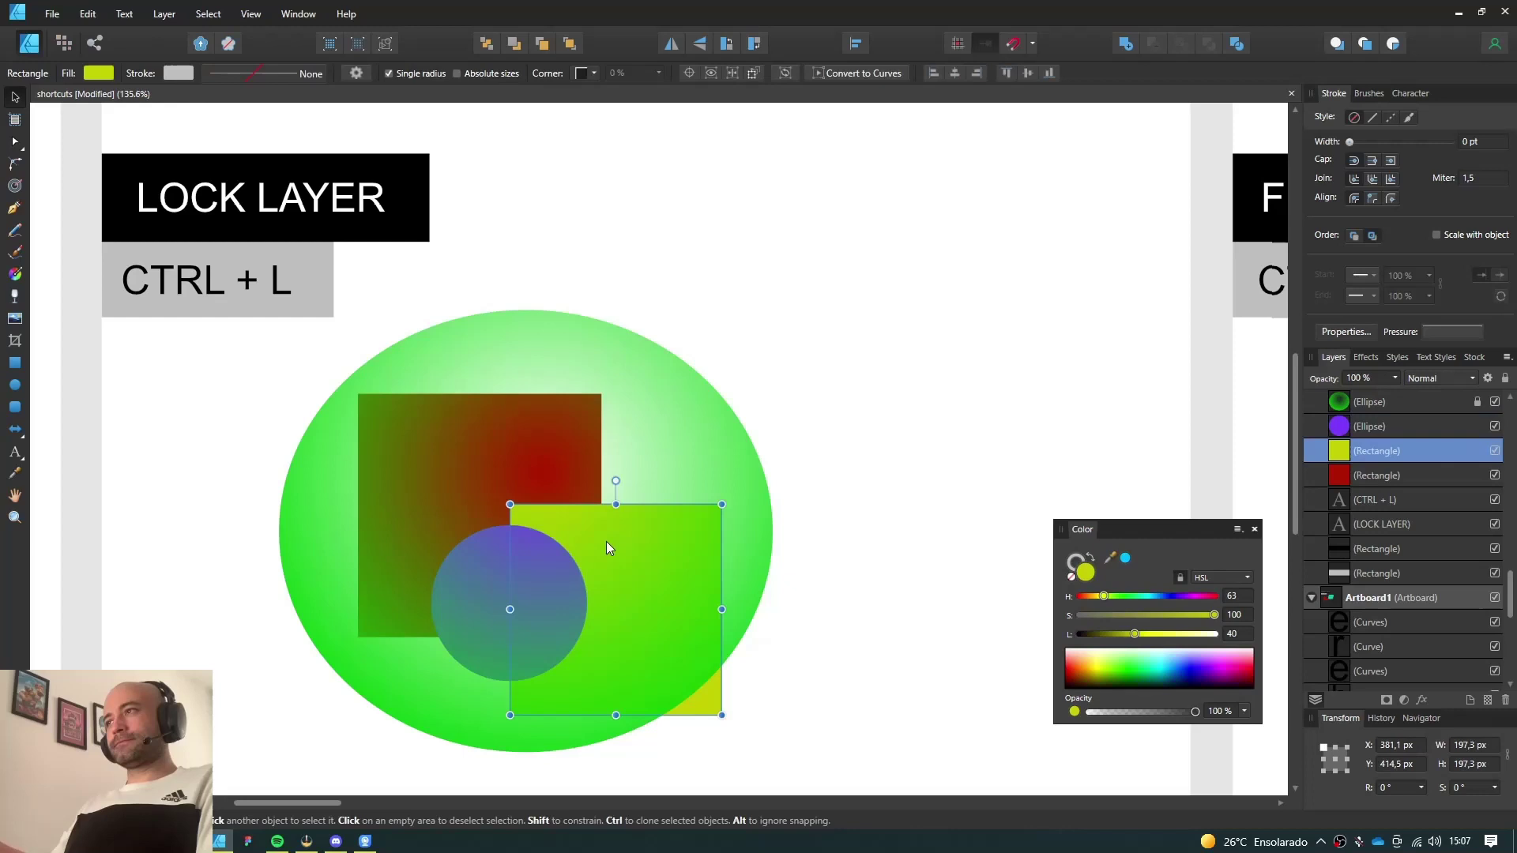
pyautogui.hotkey('ctrl', 'd')
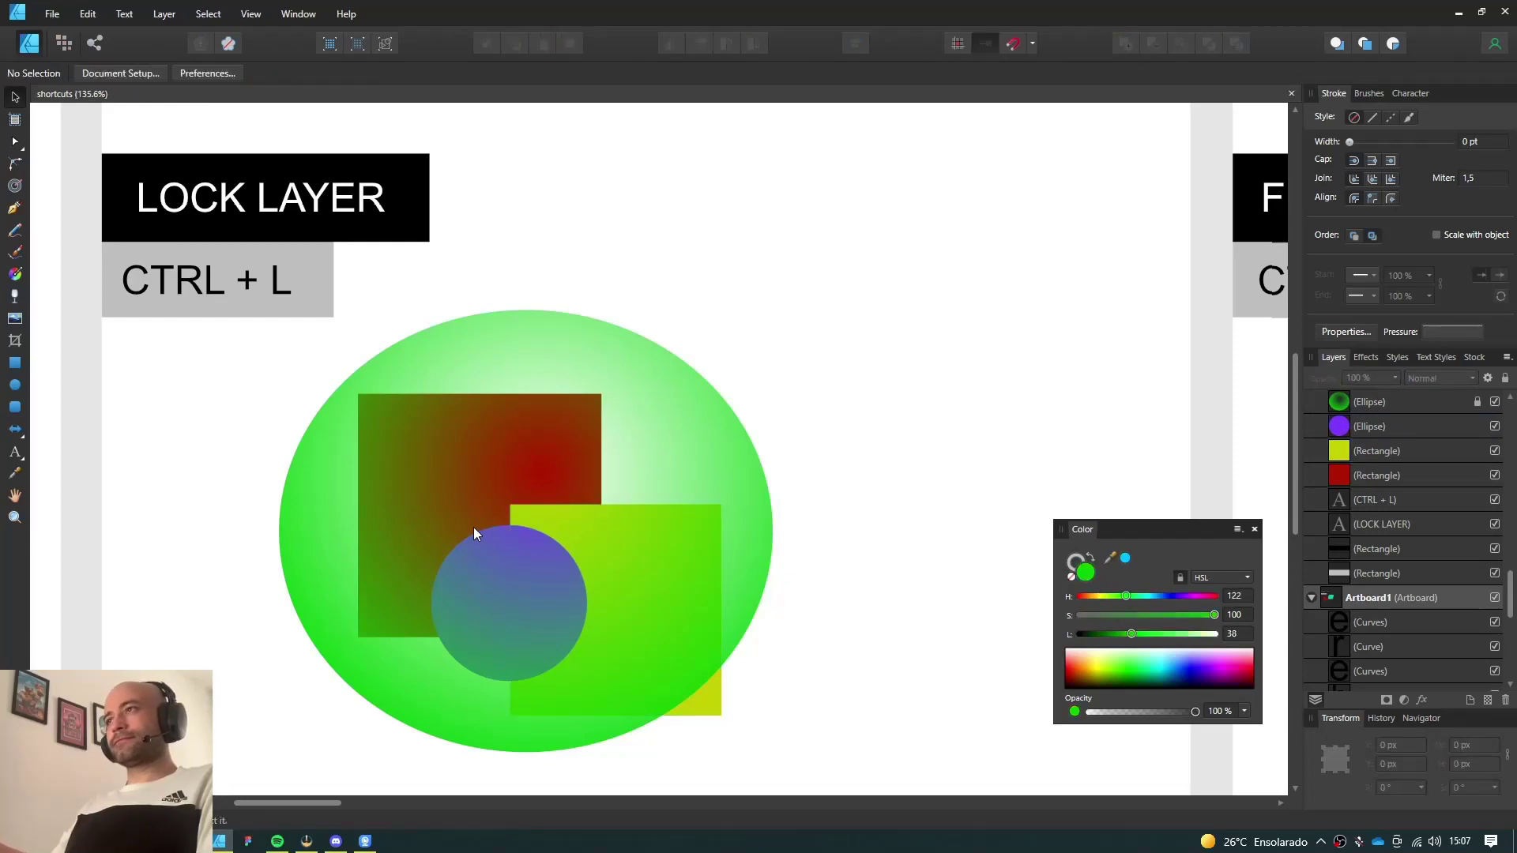
# On the Find in Layers Panel artboard, draw a green rectangle and an overlapping mint-green one (HSL 152, 100, 65), about 175 × 195 px
pyautogui.moveTo(474, 533); pyautogui.dragTo(549, 536)
pyautogui.moveTo(801, 580); pyautogui.dragTo(577, 547)
pyautogui.scroll(-1, 716, 553)
pyautogui.hscroll(10, 790, 538)
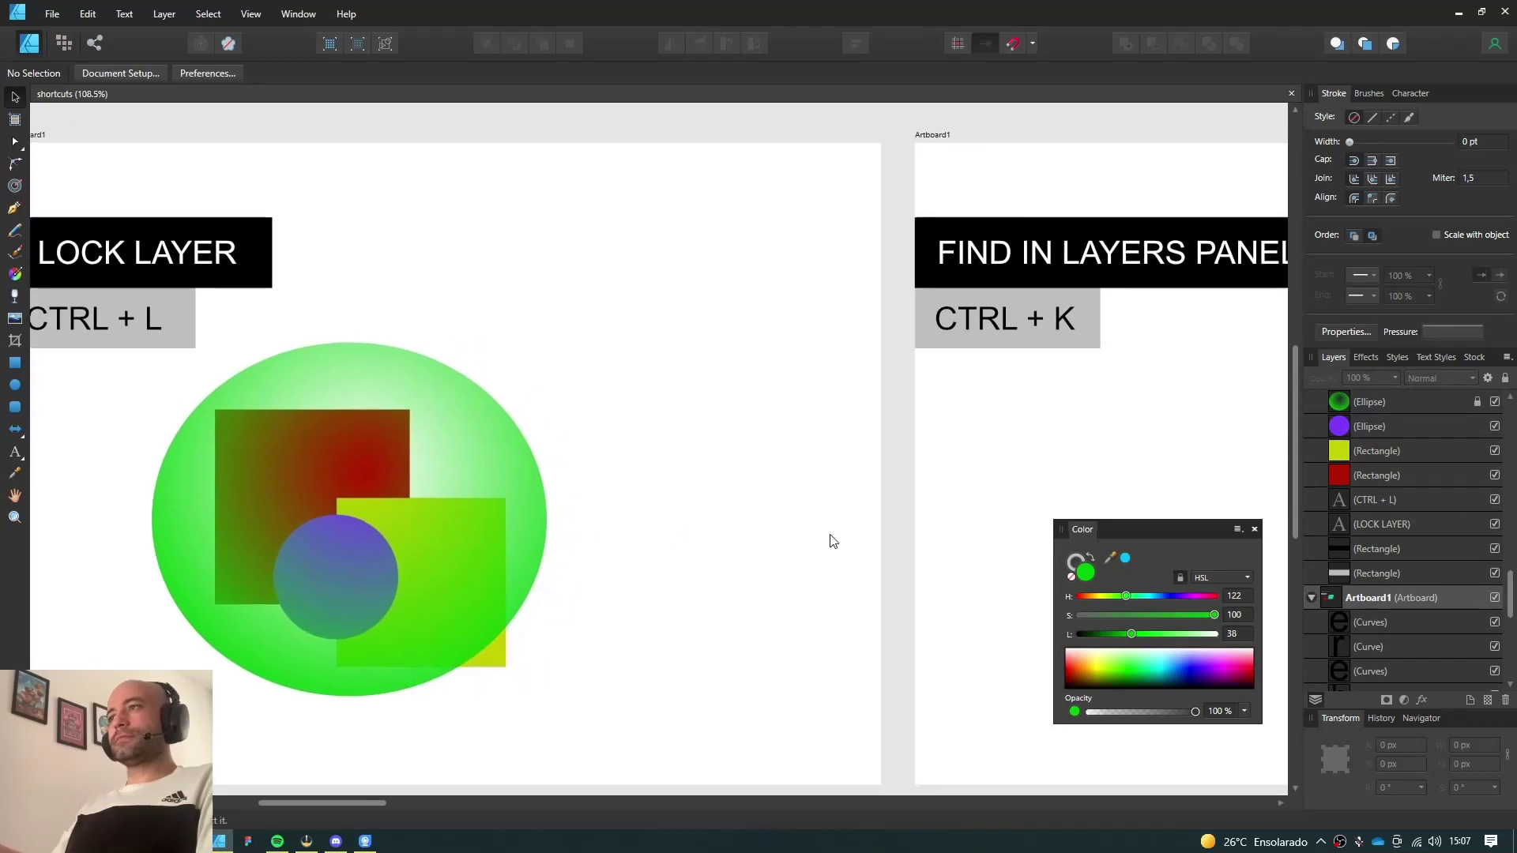
pyautogui.scroll(-1, 559, 506)
pyautogui.moveTo(558, 500); pyautogui.dragTo(562, 515)
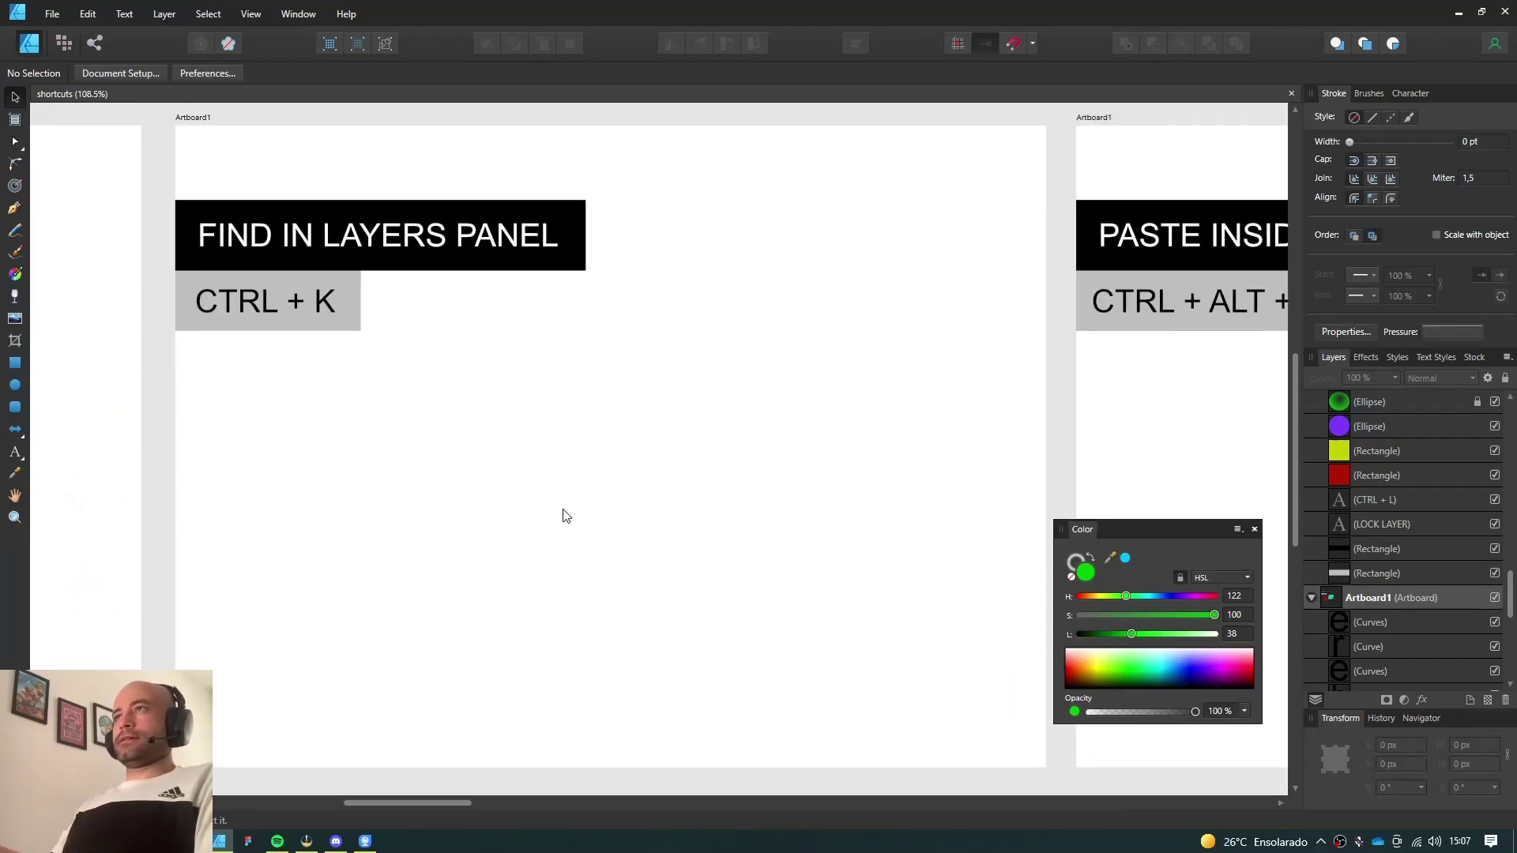
pyautogui.click(15, 363)
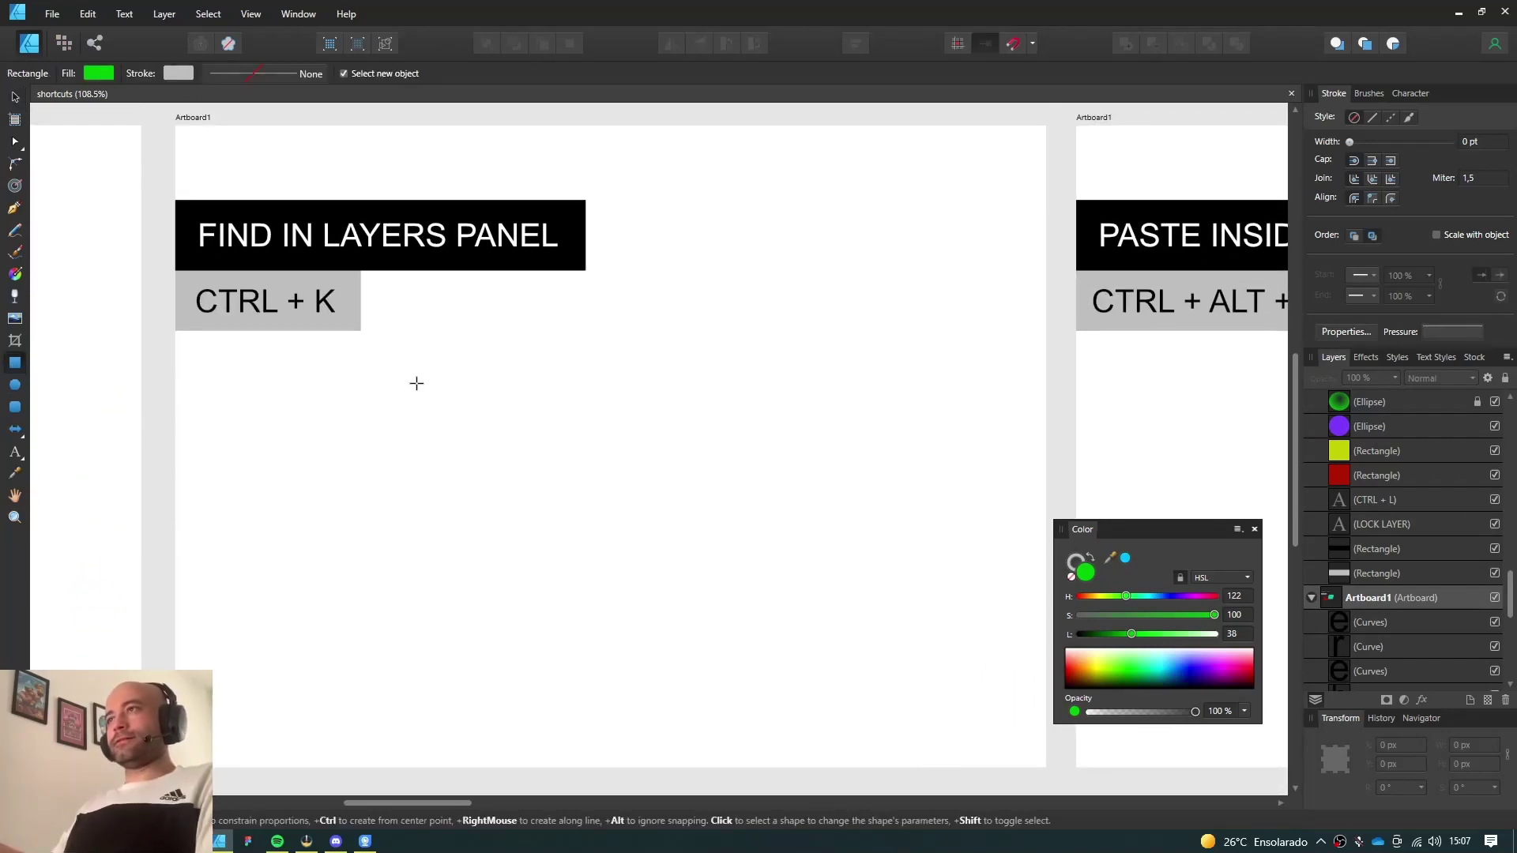
pyautogui.moveTo(411, 383); pyautogui.dragTo(617, 567)
pyautogui.moveTo(550, 466); pyautogui.dragTo(700, 633)
pyautogui.moveTo(1111, 673); pyautogui.dragTo(1144, 662)
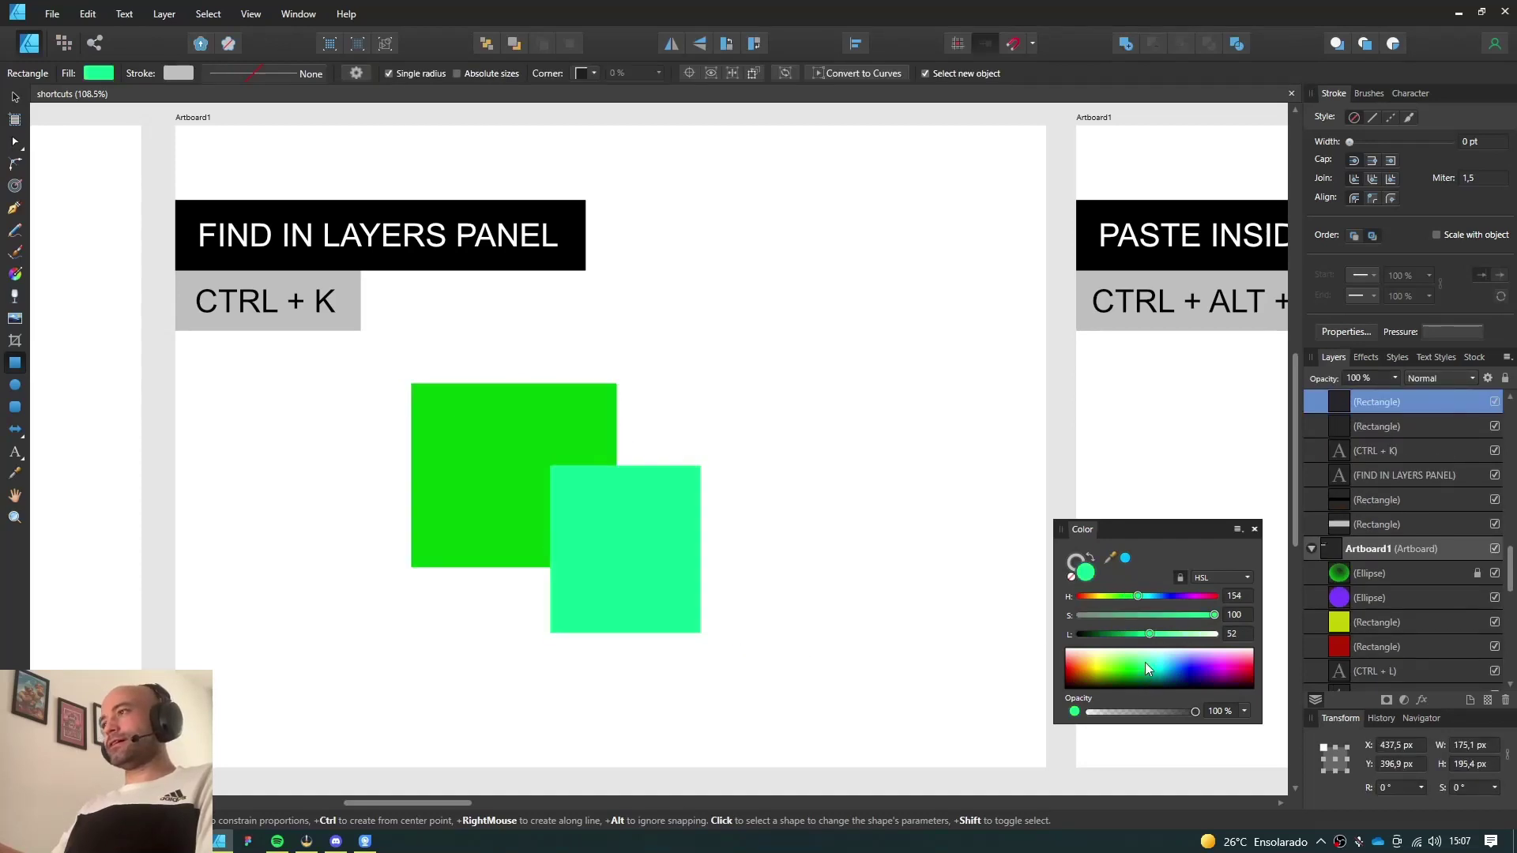
# Duplicate the mint rectangle toward the green one's lower-left corner, fill the copy periwinkle blue (HSL 229, 100, 69), and rotate it to about -59.7°
pyautogui.press('v')
pyautogui.hotkey('ctrl', 'j')
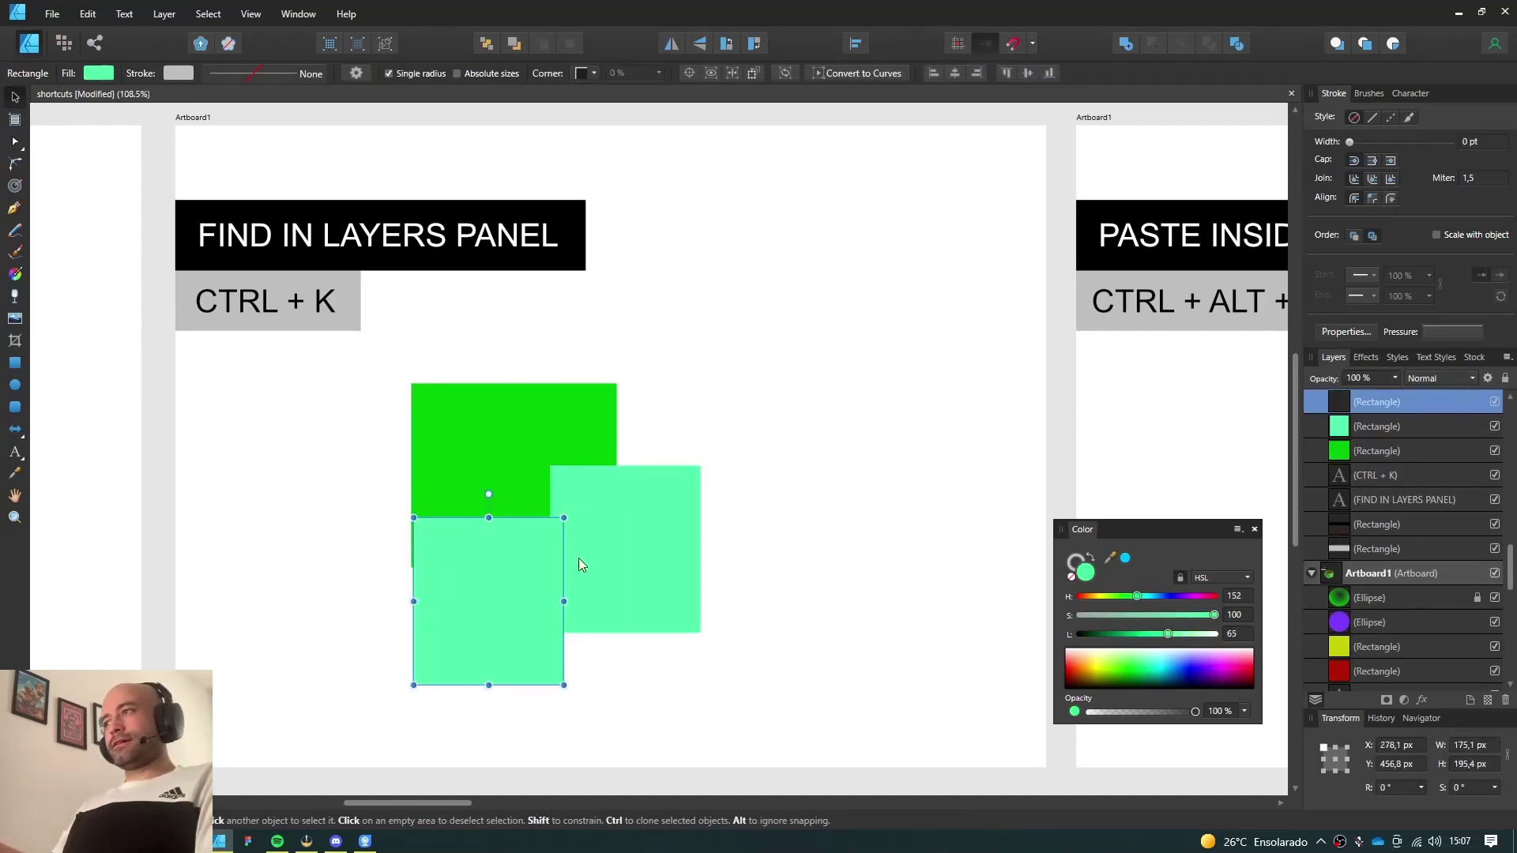
pyautogui.moveTo(1134, 667); pyautogui.dragTo(1165, 652)
pyautogui.moveTo(488, 494); pyautogui.dragTo(600, 527)
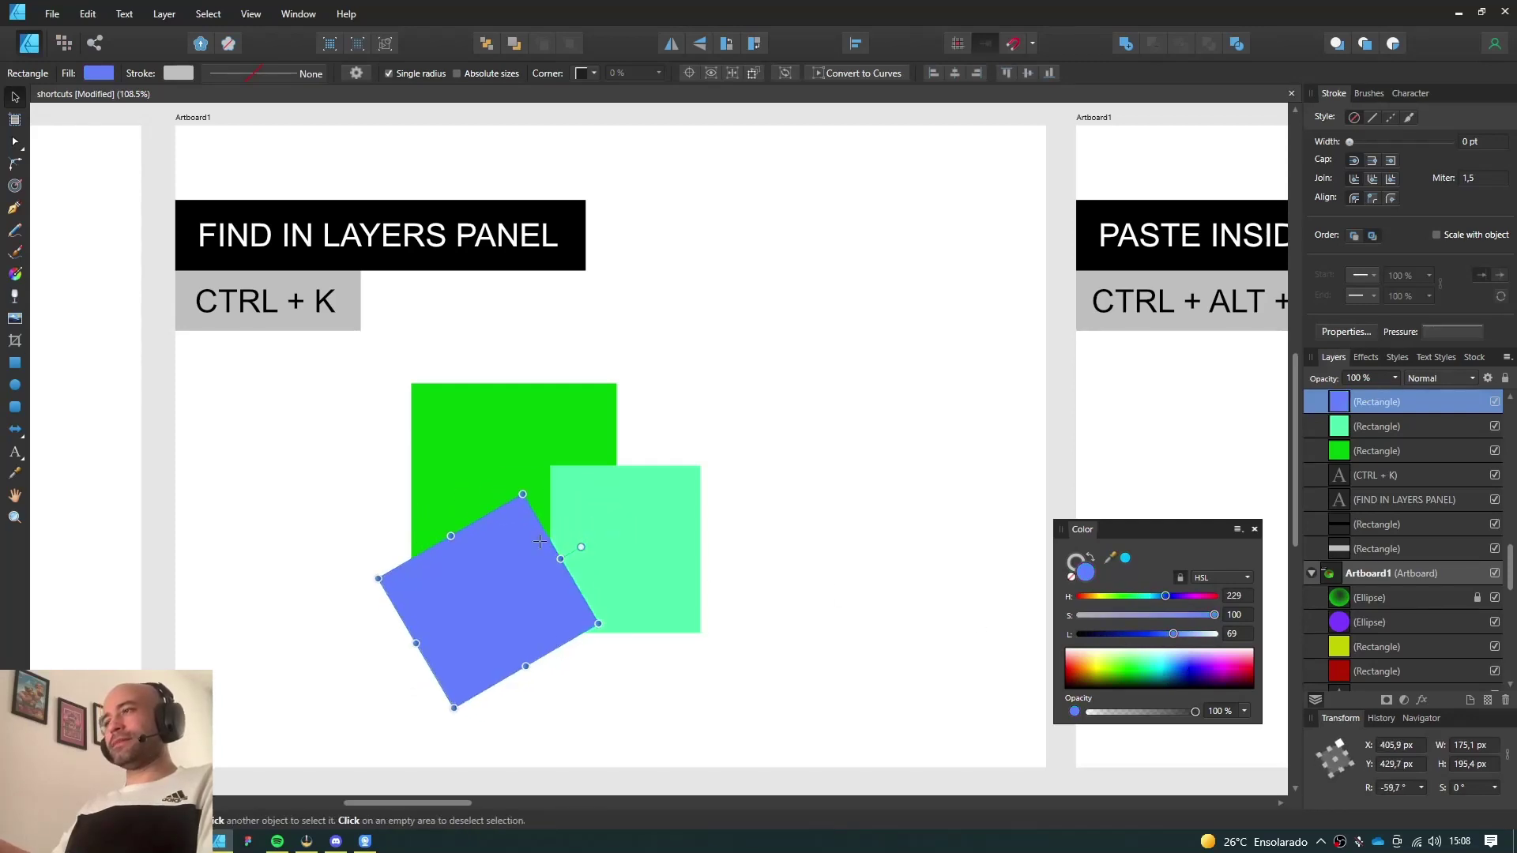
pyautogui.press('m')
pyautogui.press('v')
pyautogui.press('Delete')
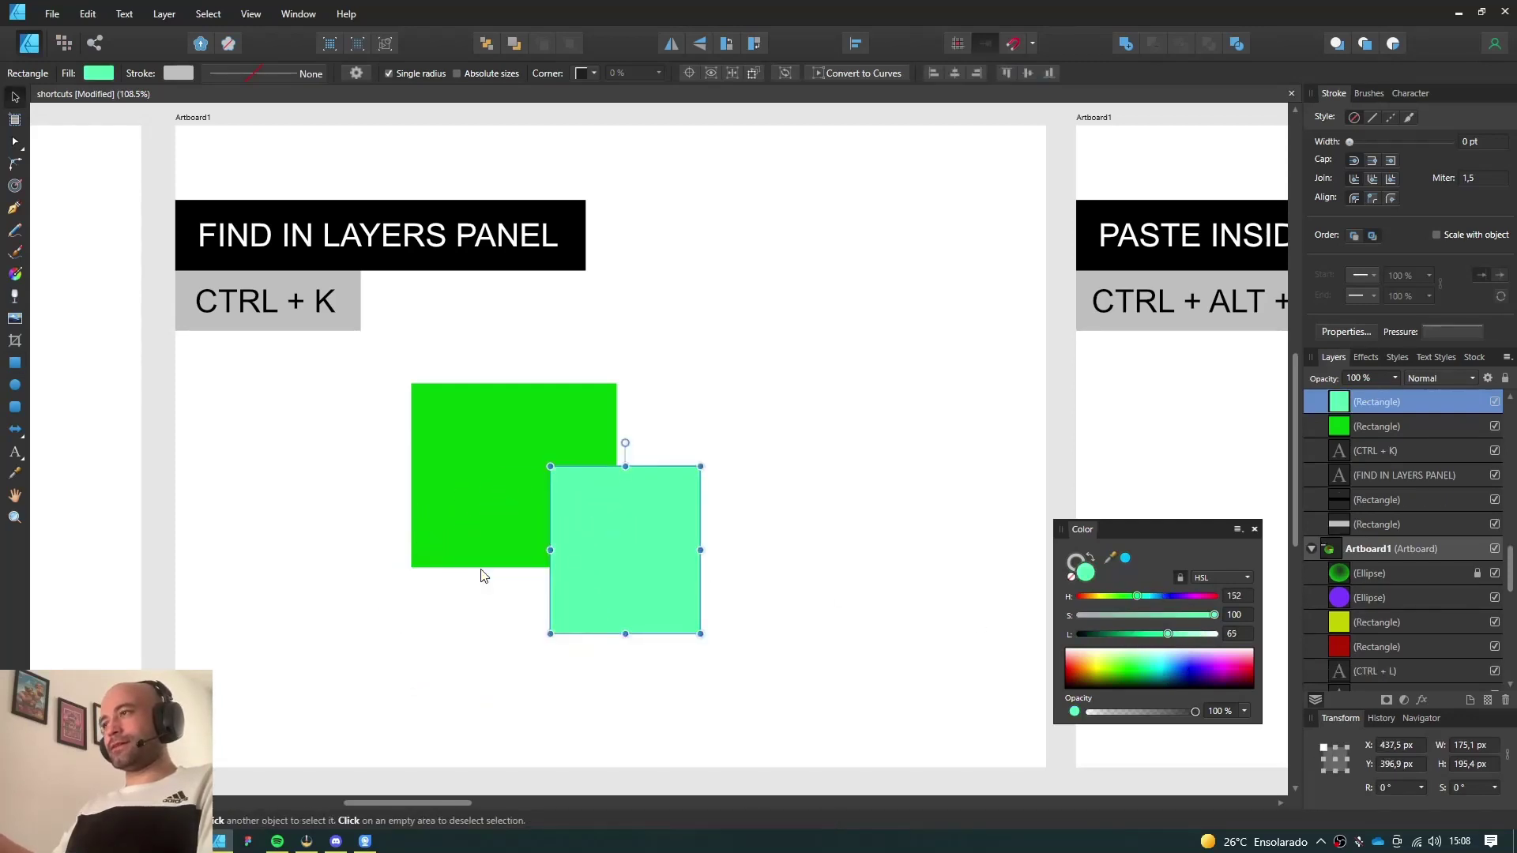
pyautogui.hotkey('ctrl', 'z')
# Duplicate the rotated periwinkle rectangle over the green one's upper-right area, fill the copy brown (HSL 32, 100, 29), and deselect it
pyautogui.moveTo(481, 570)
pyautogui.keyDown('ctrl'); pyautogui.mouseDown()
pyautogui.moveTo(641, 434)
pyautogui.moveTo(659, 439)
pyautogui.mouseUp(); pyautogui.keyUp('ctrl')
pyautogui.moveTo(1184, 681); pyautogui.dragTo(1205, 678)
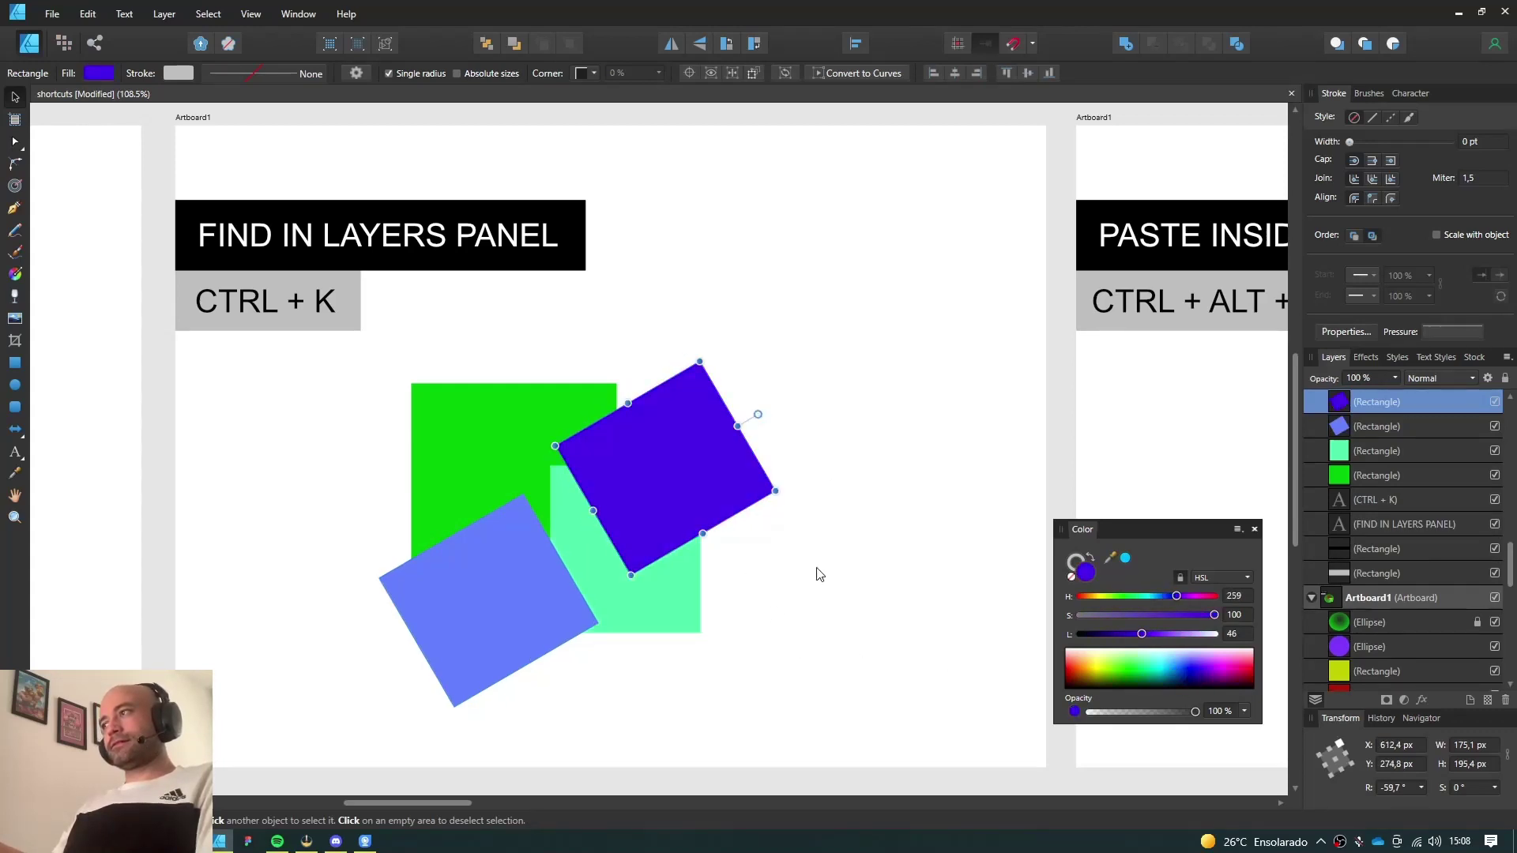
pyautogui.moveTo(1107, 673); pyautogui.dragTo(1082, 676)
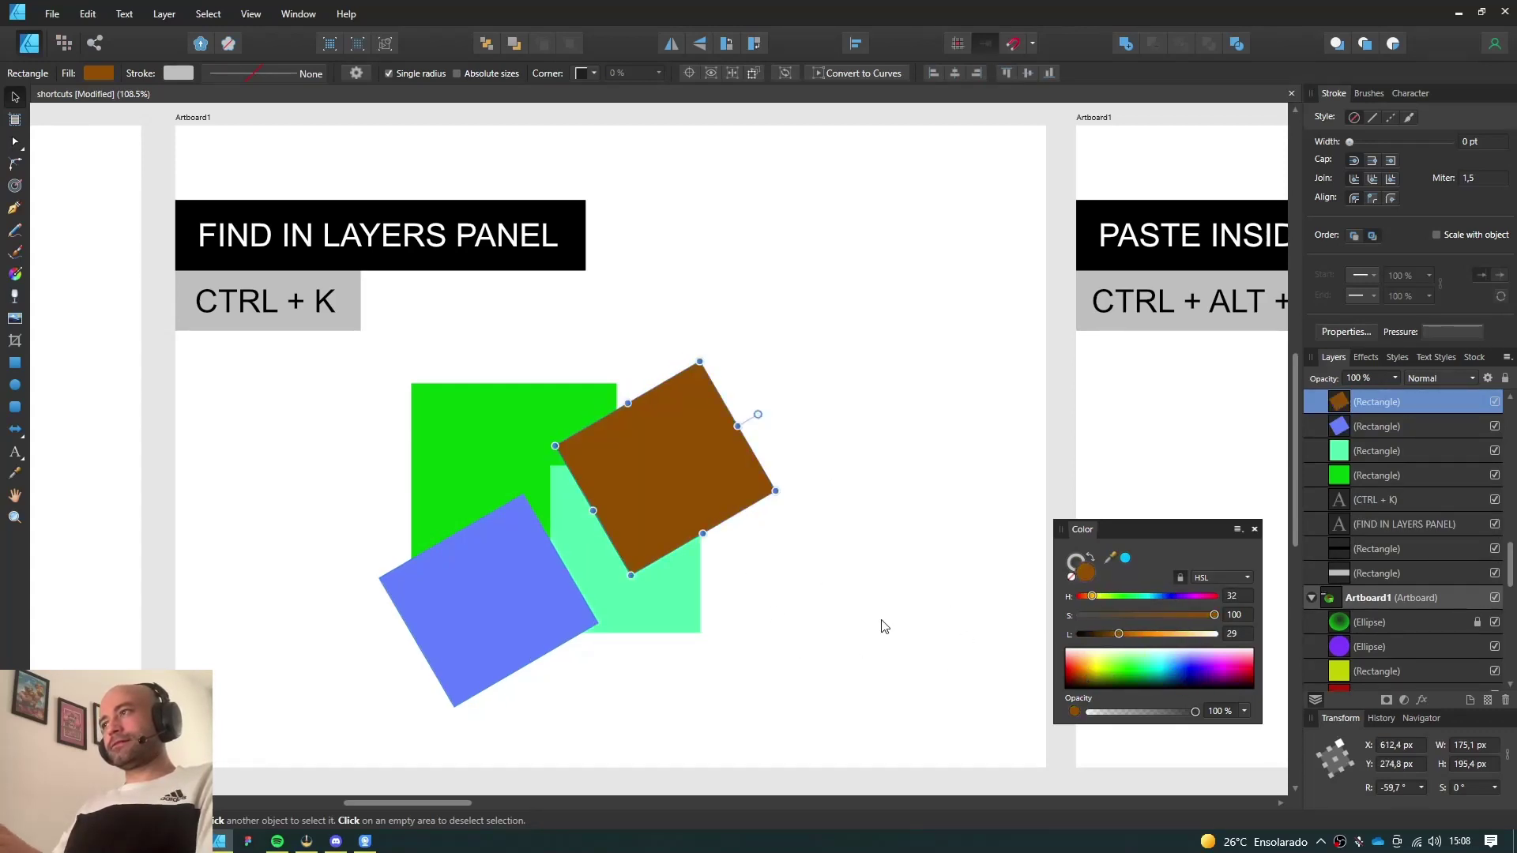
pyautogui.click(864, 658)
# Duplicate all four rectangles together, shrink the copies to about 298 × 259 px overall, rotate them to about -71°, and centre them over the originals
pyautogui.click(670, 502)
pyautogui.keyDown('shift'); pyautogui.click(589, 589); pyautogui.keyUp('shift')
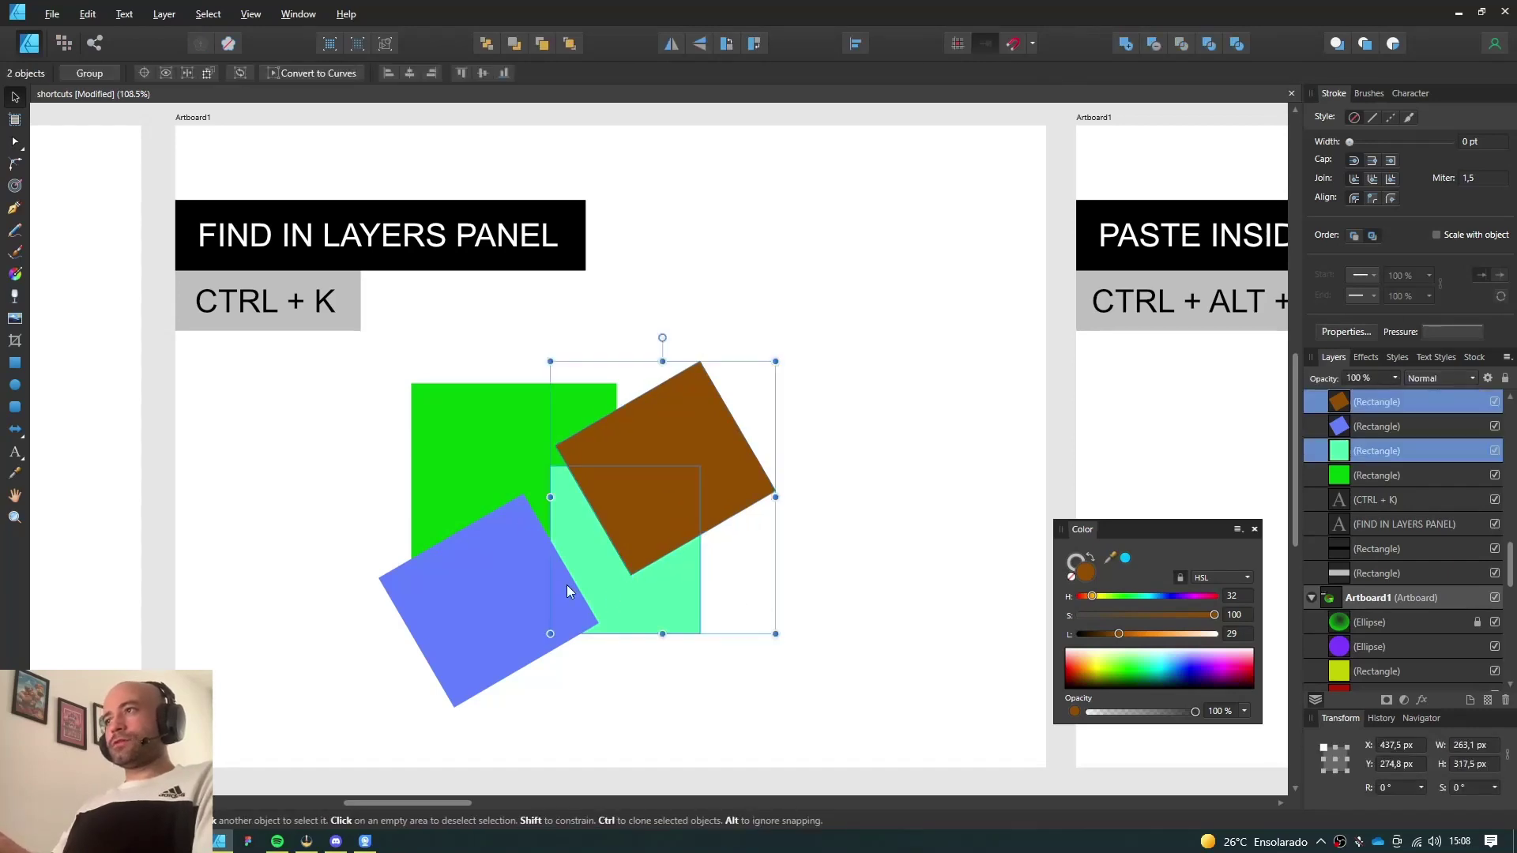
pyautogui.keyDown('shift'); pyautogui.click(562, 586); pyautogui.keyUp('shift')
pyautogui.keyDown('shift'); pyautogui.click(487, 440); pyautogui.keyUp('shift')
pyautogui.hotkey('ctrl', 'j')
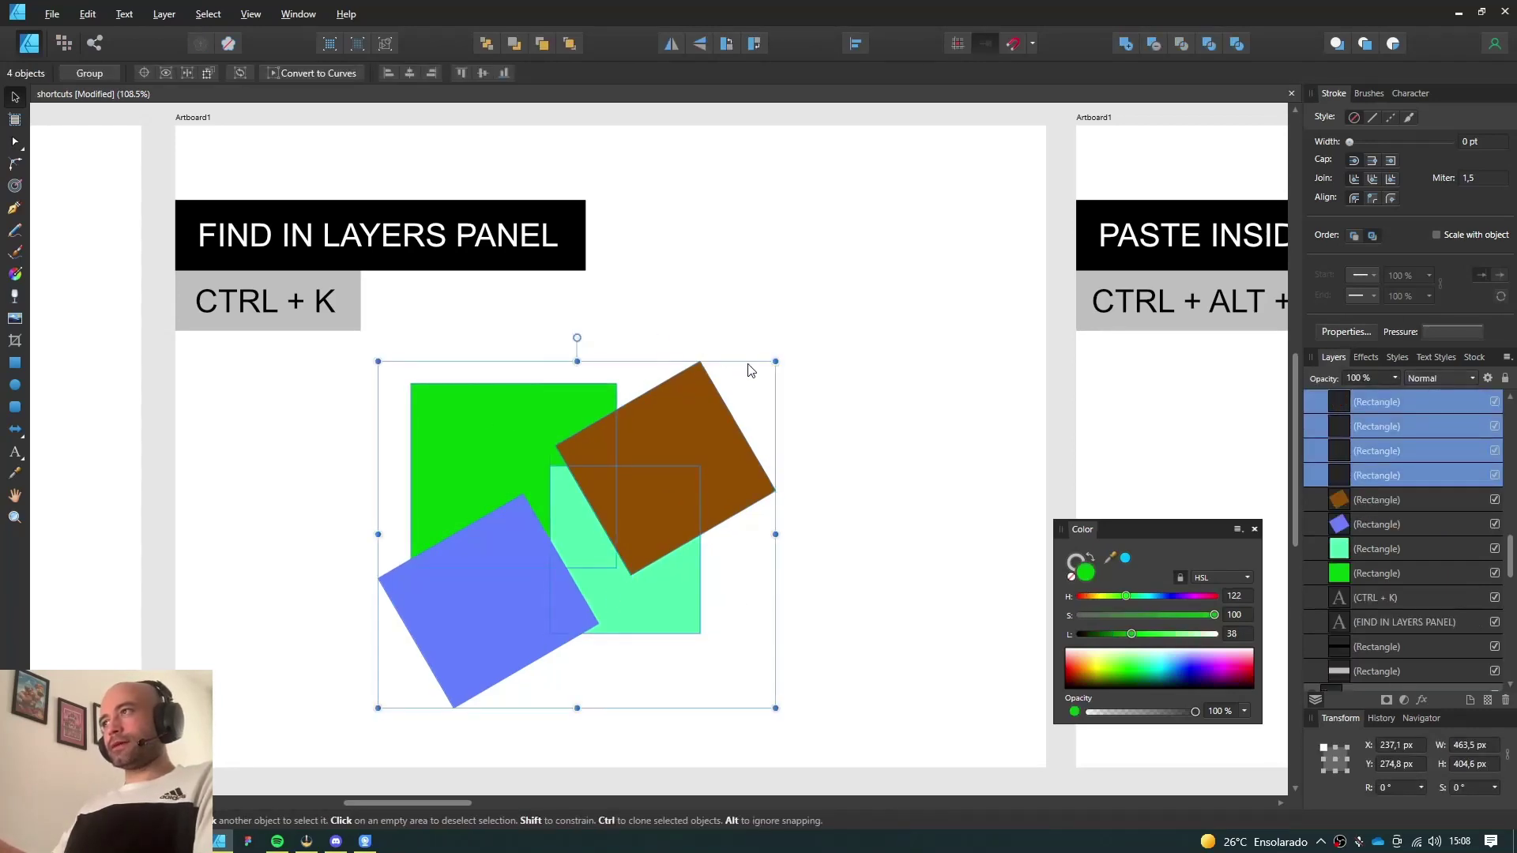
pyautogui.moveTo(775, 361); pyautogui.dragTo(634, 487)
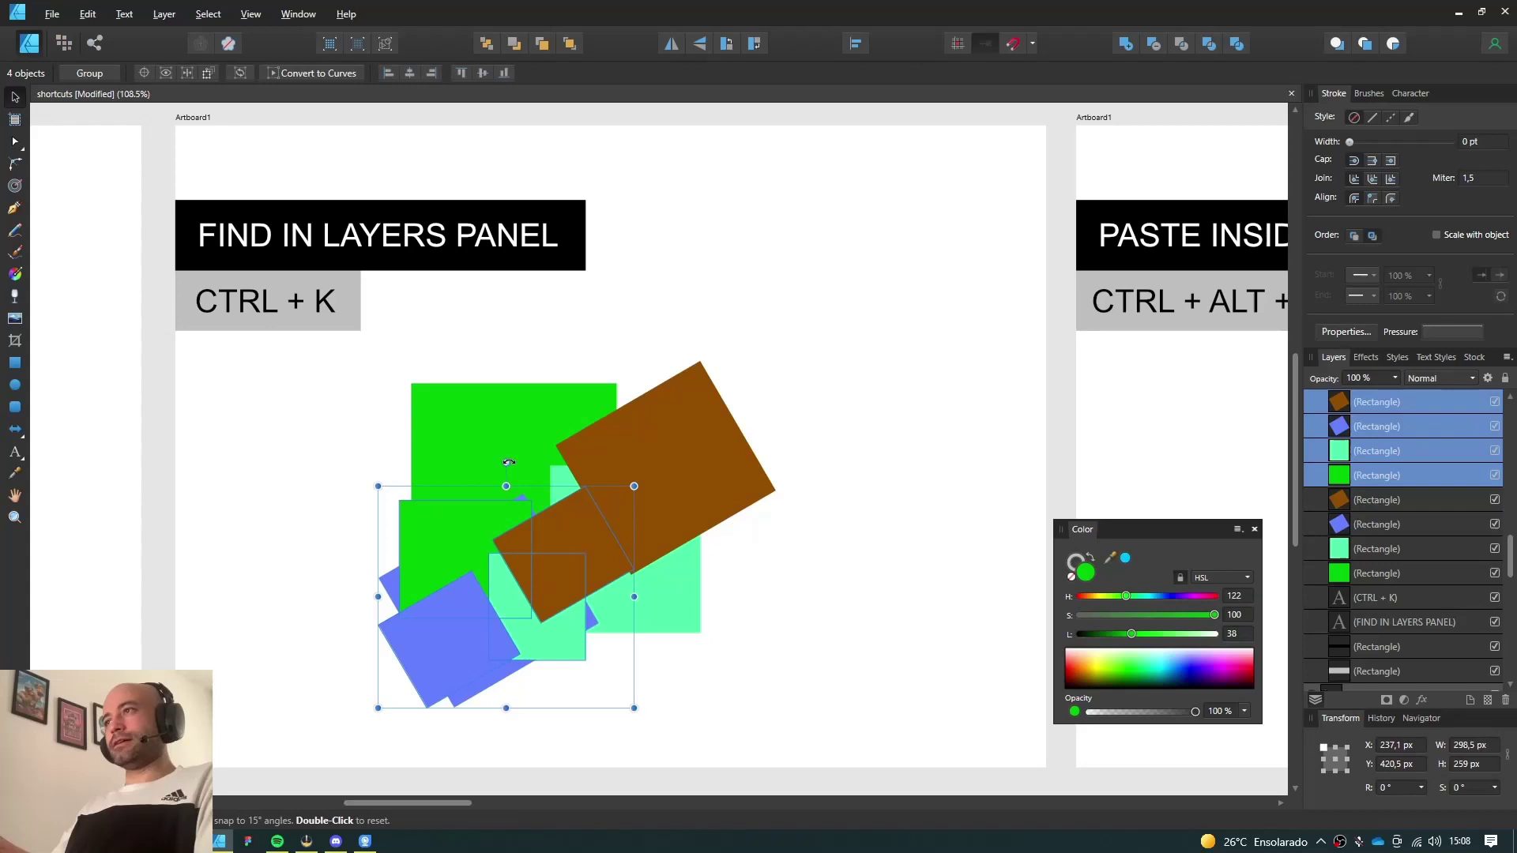
pyautogui.moveTo(507, 463); pyautogui.dragTo(633, 553)
pyautogui.moveTo(537, 581); pyautogui.dragTo(593, 576)
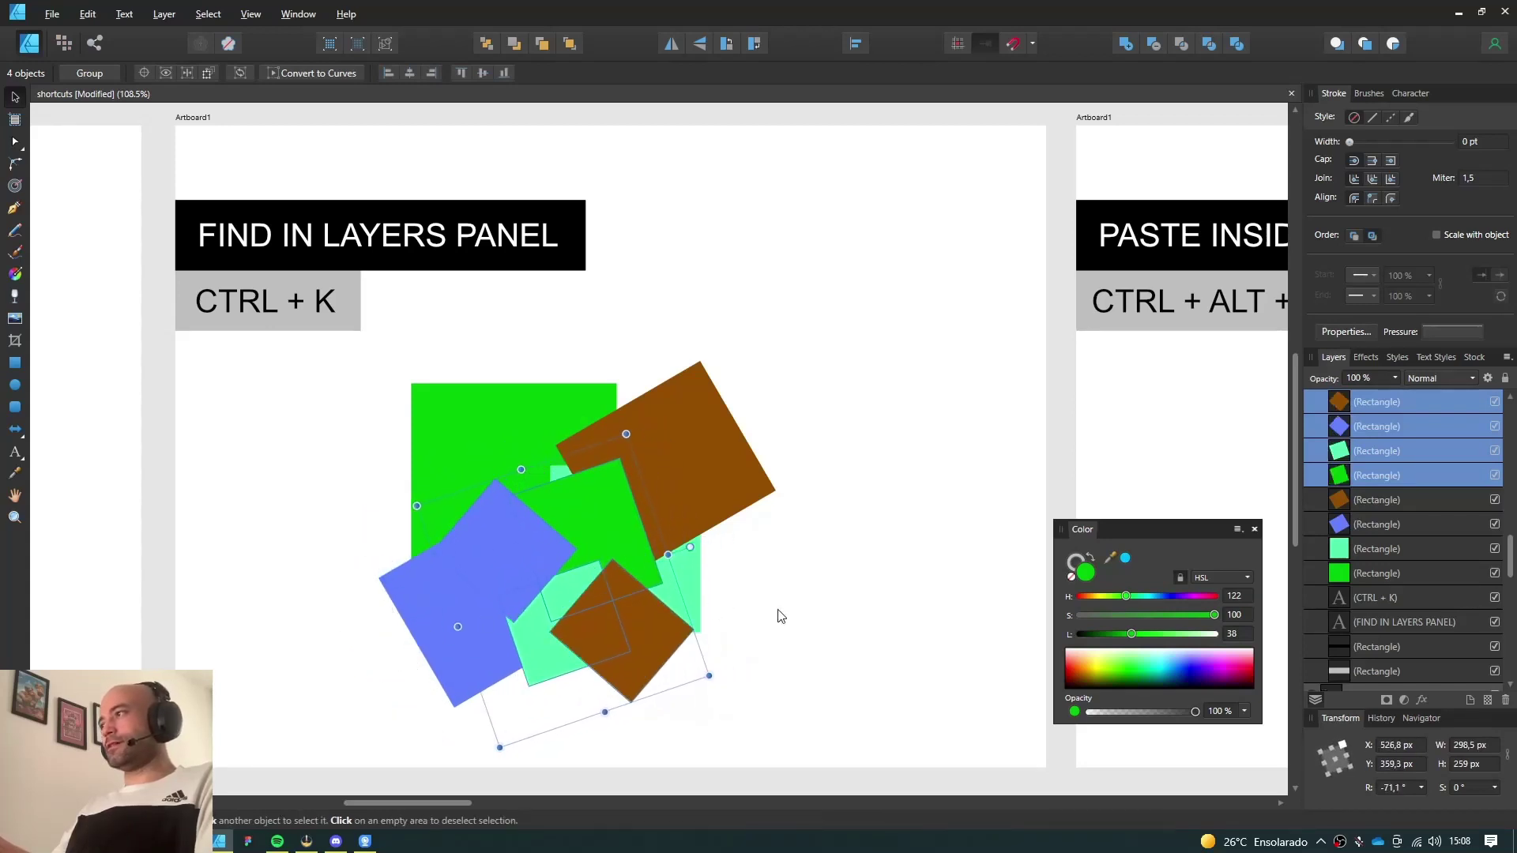
# Fill the four small copies blue (HSL 212, 100, 58), recolouring the upper one purple and the lower-right one dark red
pyautogui.click(1163, 670)
pyautogui.click(614, 527)
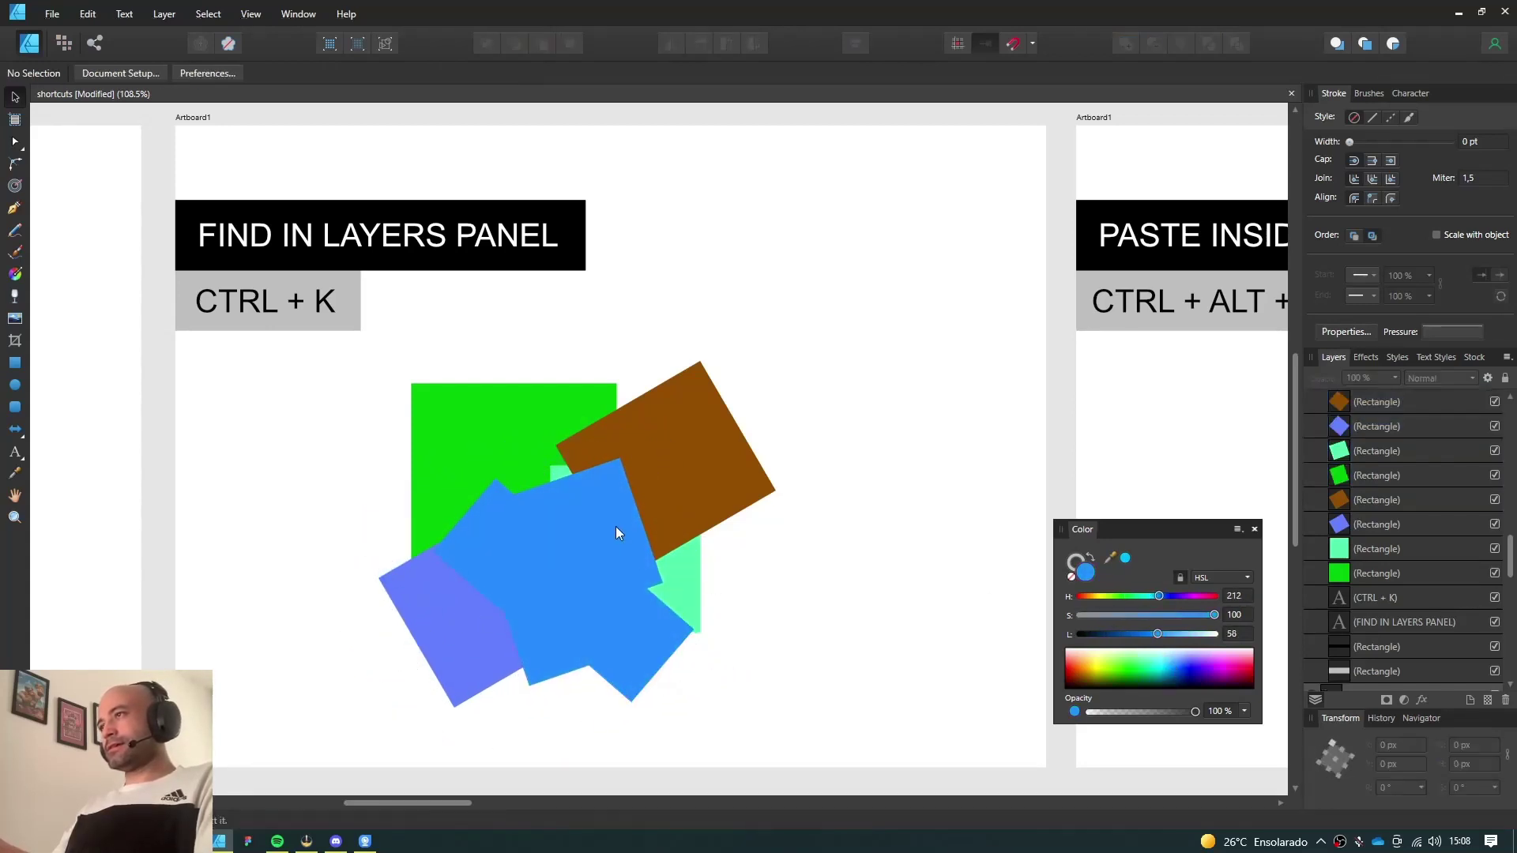
pyautogui.click(1192, 659)
pyautogui.click(655, 637)
pyautogui.click(1096, 670)
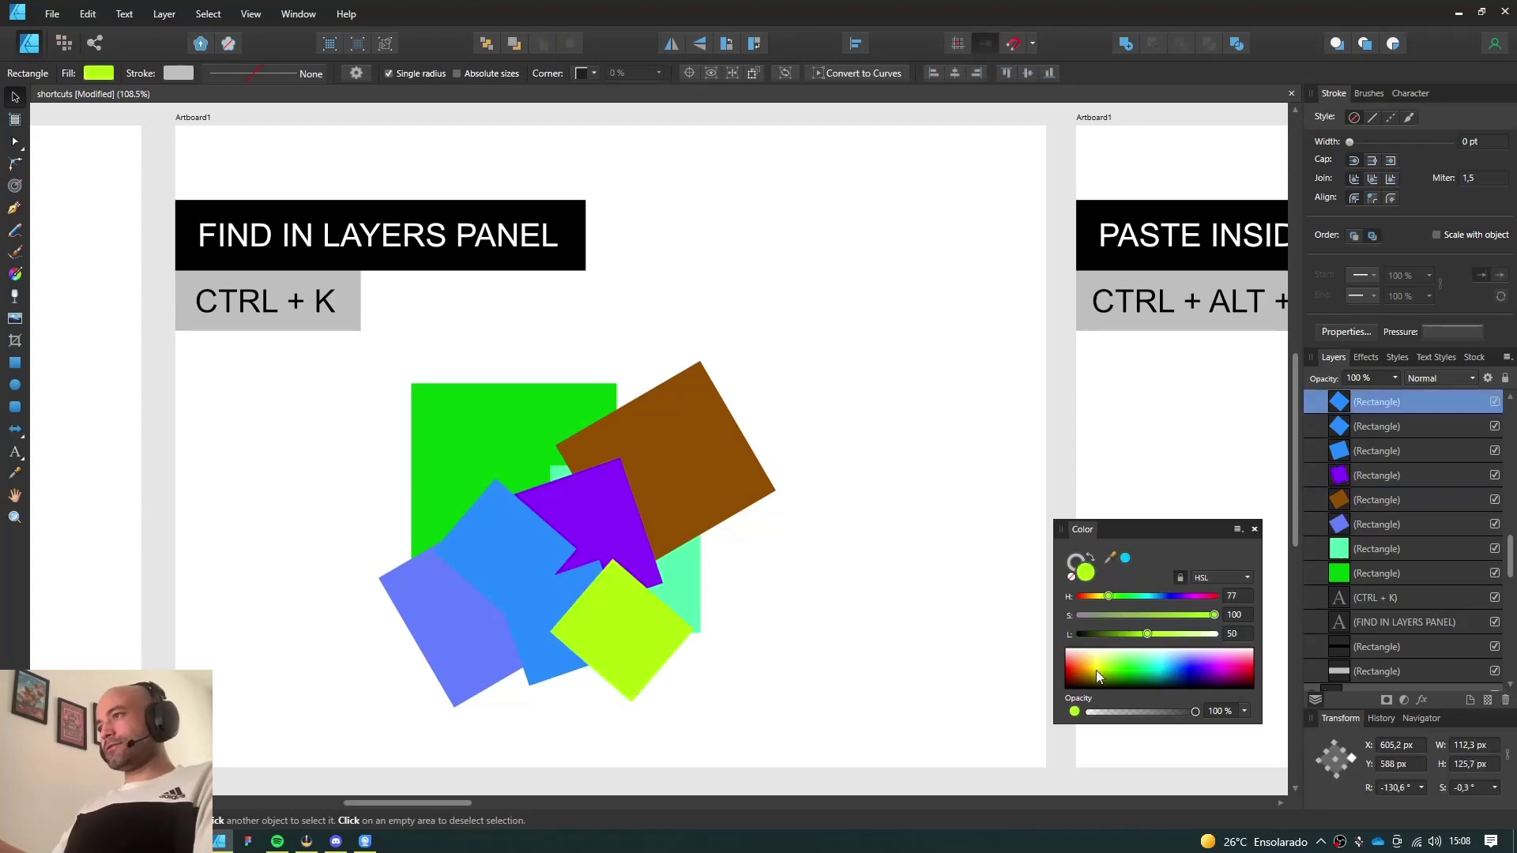
pyautogui.click(1076, 681)
# Fill the left small rectangle green (HSL 125, 100, 40) and the lower middle one deep blue (HSL 250, 100, 52), and deselect
pyautogui.click(537, 575)
pyautogui.click(1128, 672)
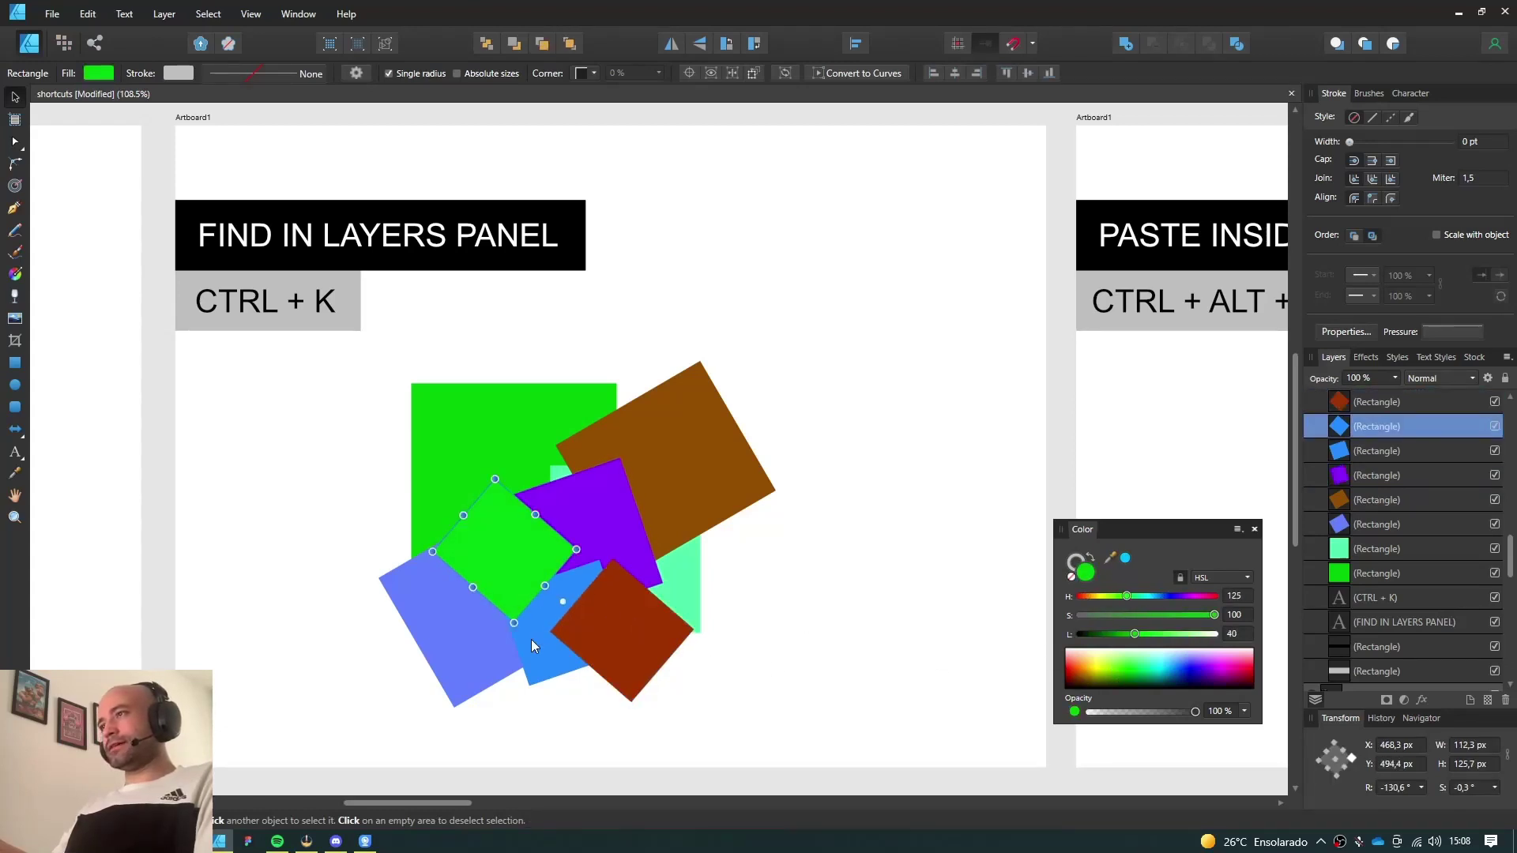
pyautogui.click(528, 641)
pyautogui.click(1144, 671)
pyautogui.click(1196, 666)
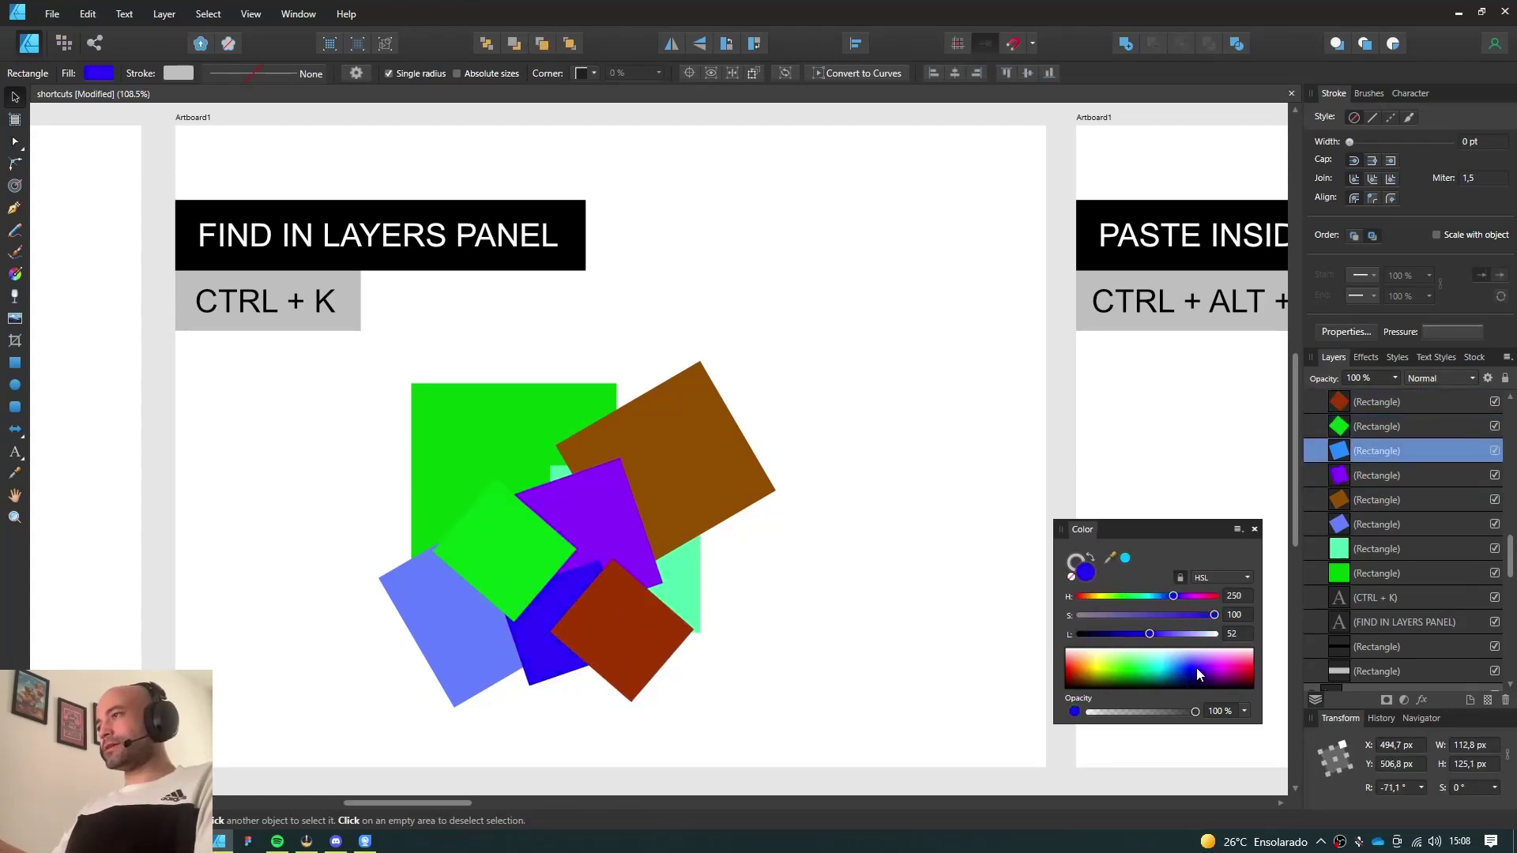
pyautogui.click(790, 678)
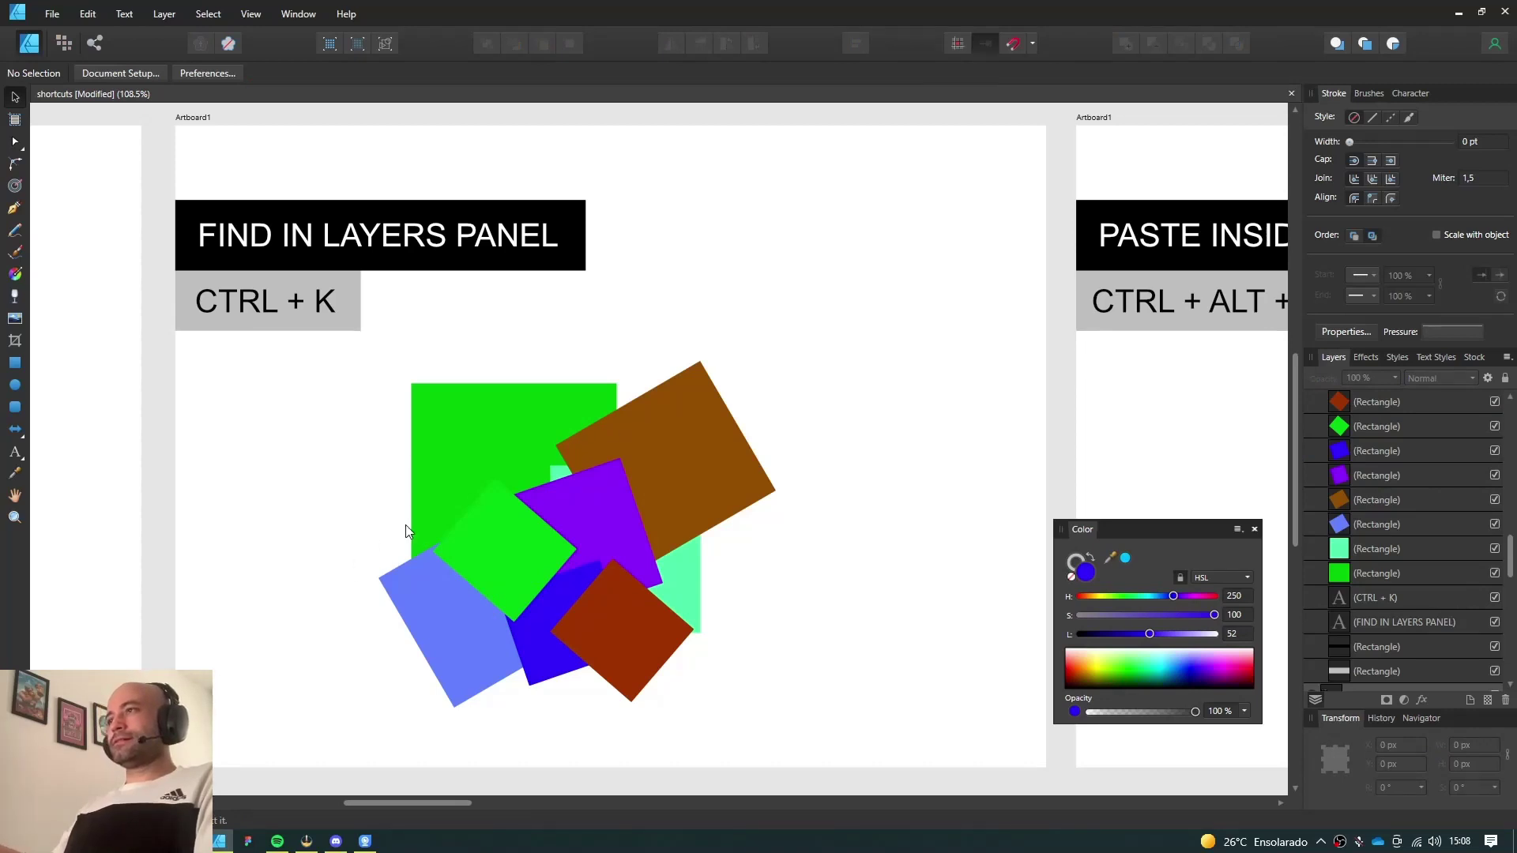
# Select the mostly hidden mint rectangle, locate its layer with Find in Layers Panel, and clear the selection
pyautogui.click(550, 472)
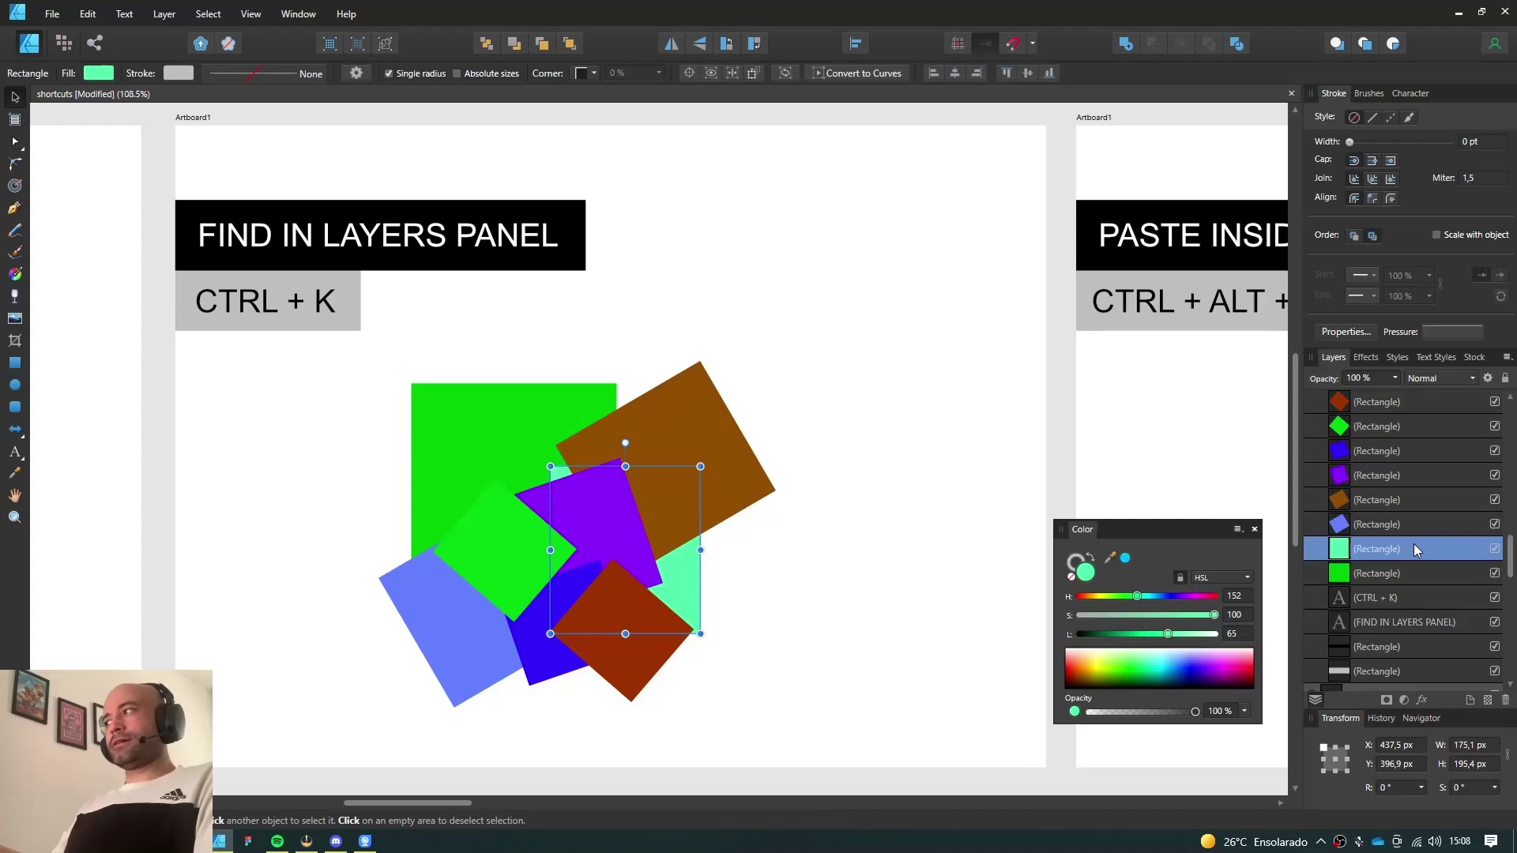
pyautogui.scroll(5, 1410, 568)
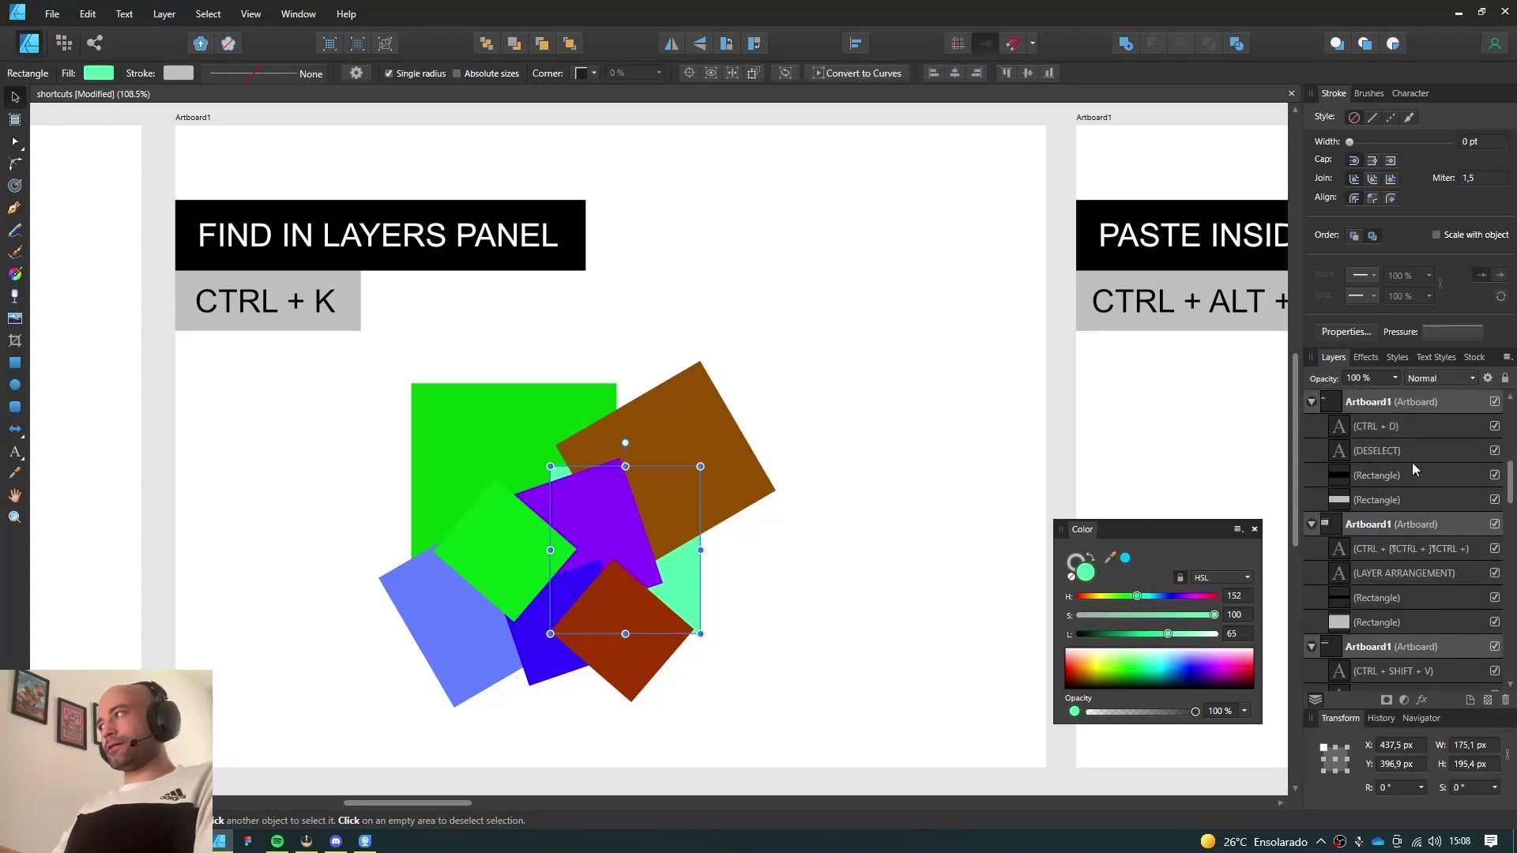
pyautogui.keyDown('ctrl'); pyautogui.scroll(2, 565, 503); pyautogui.keyUp('ctrl')
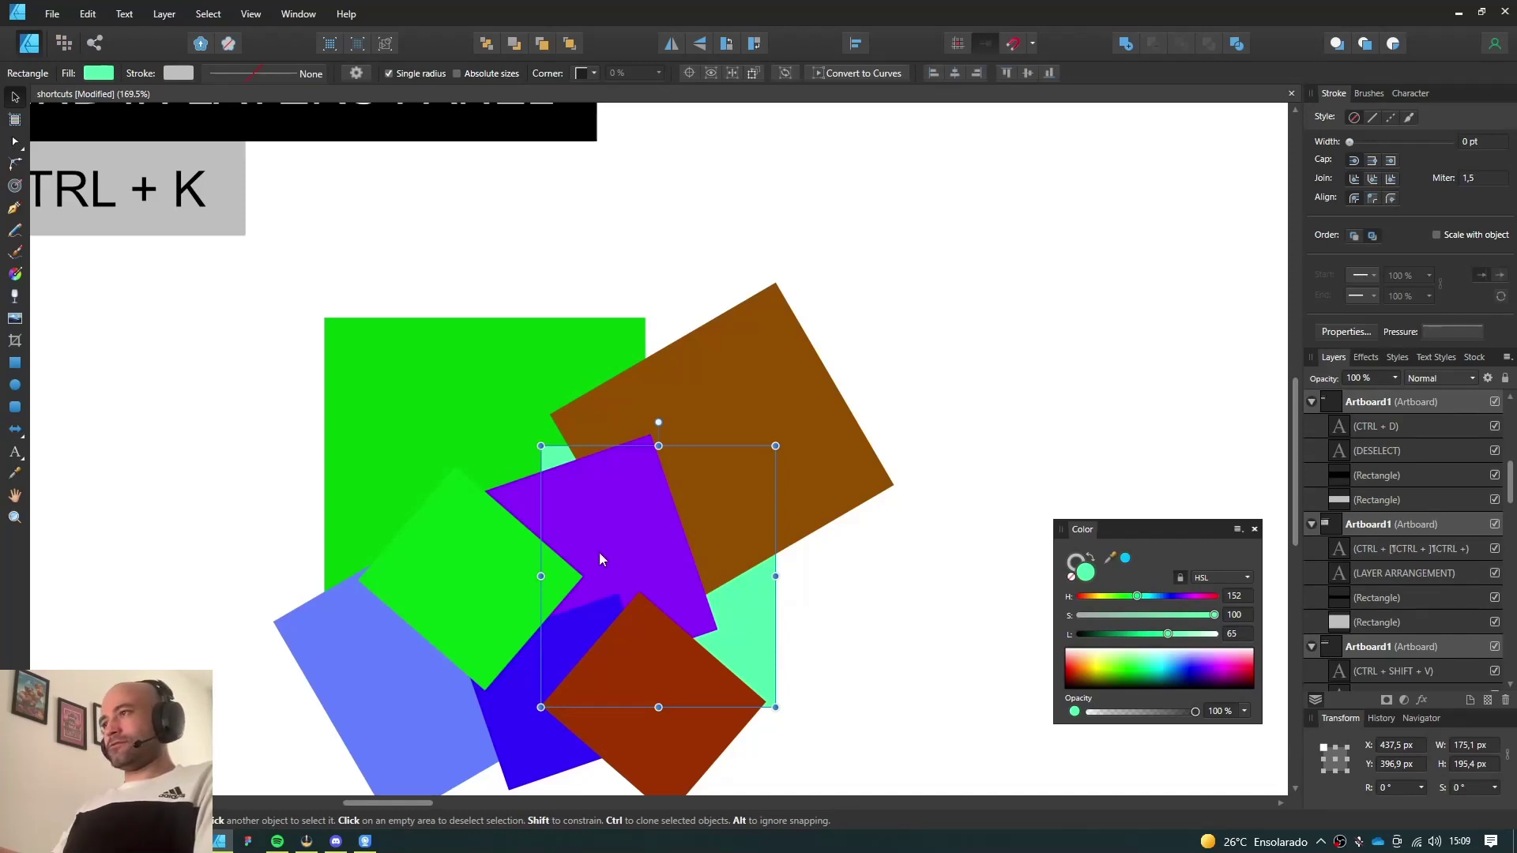
pyautogui.scroll(-1, 666, 585)
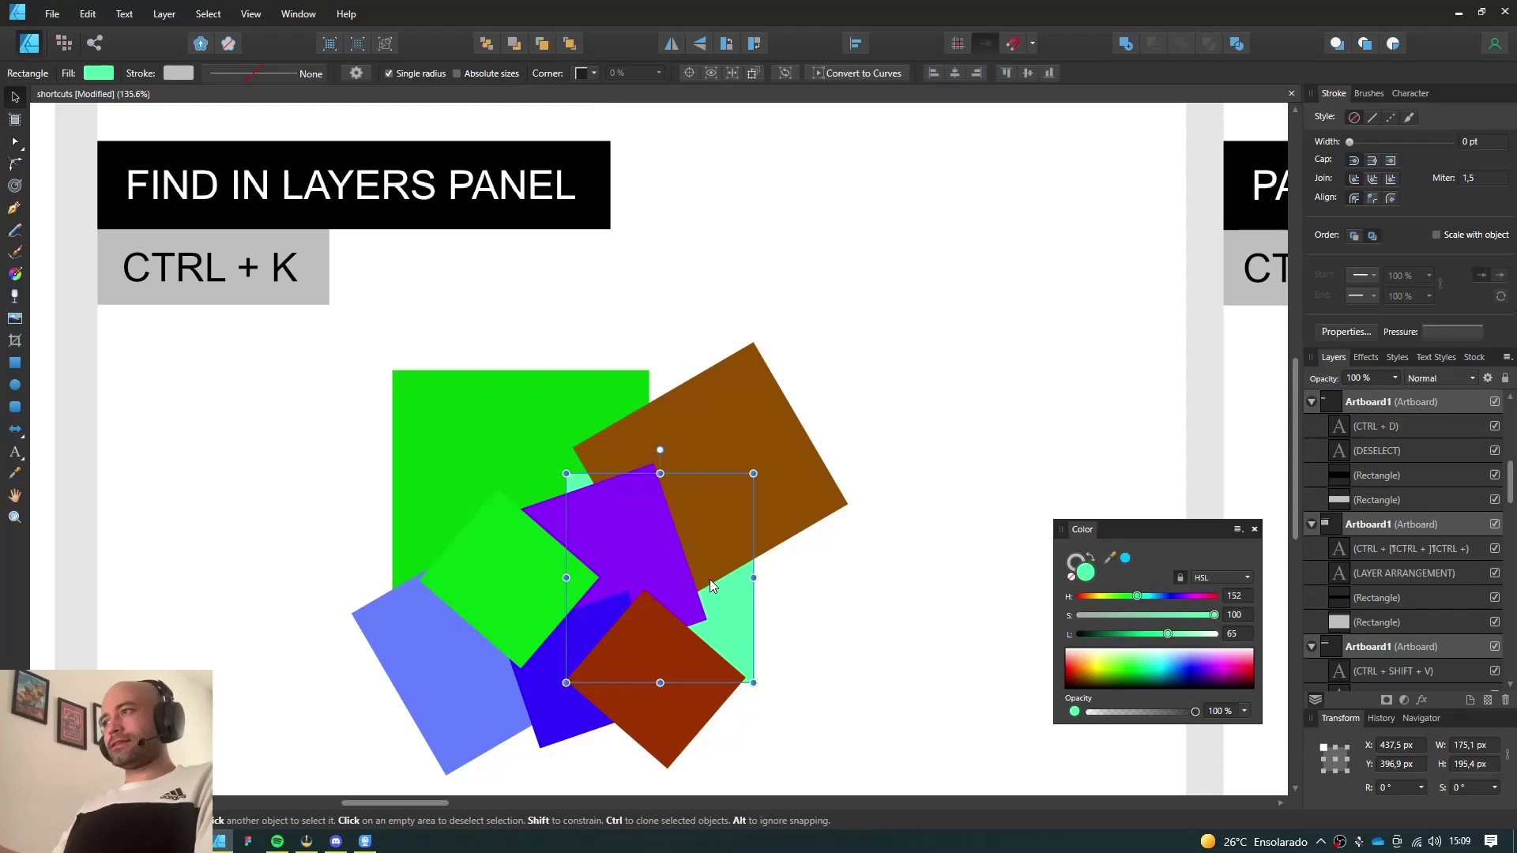
pyautogui.hotkey('ctrl', 'k')
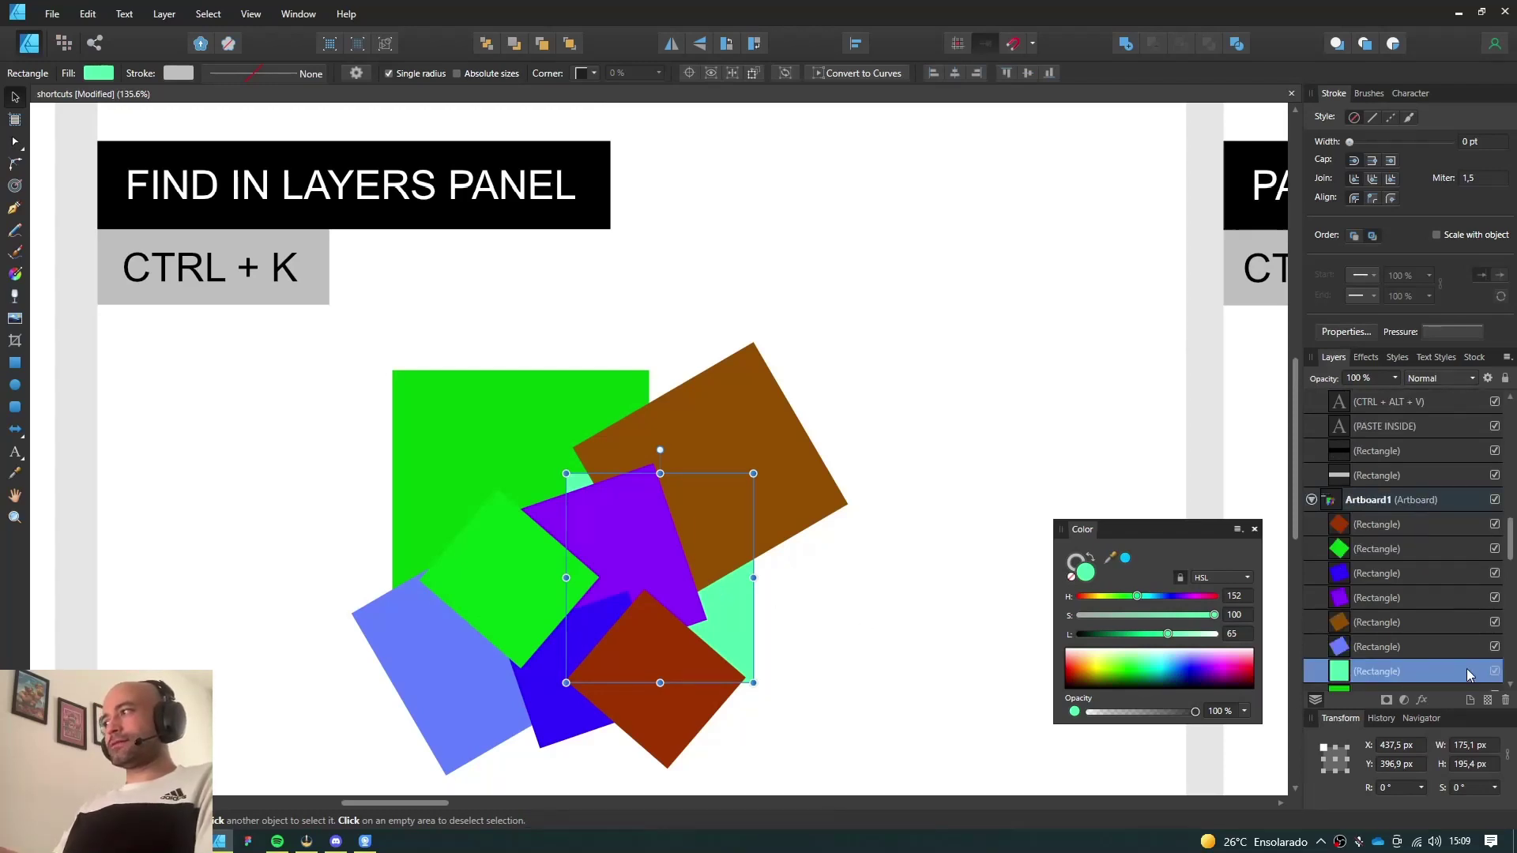
pyautogui.click(916, 639)
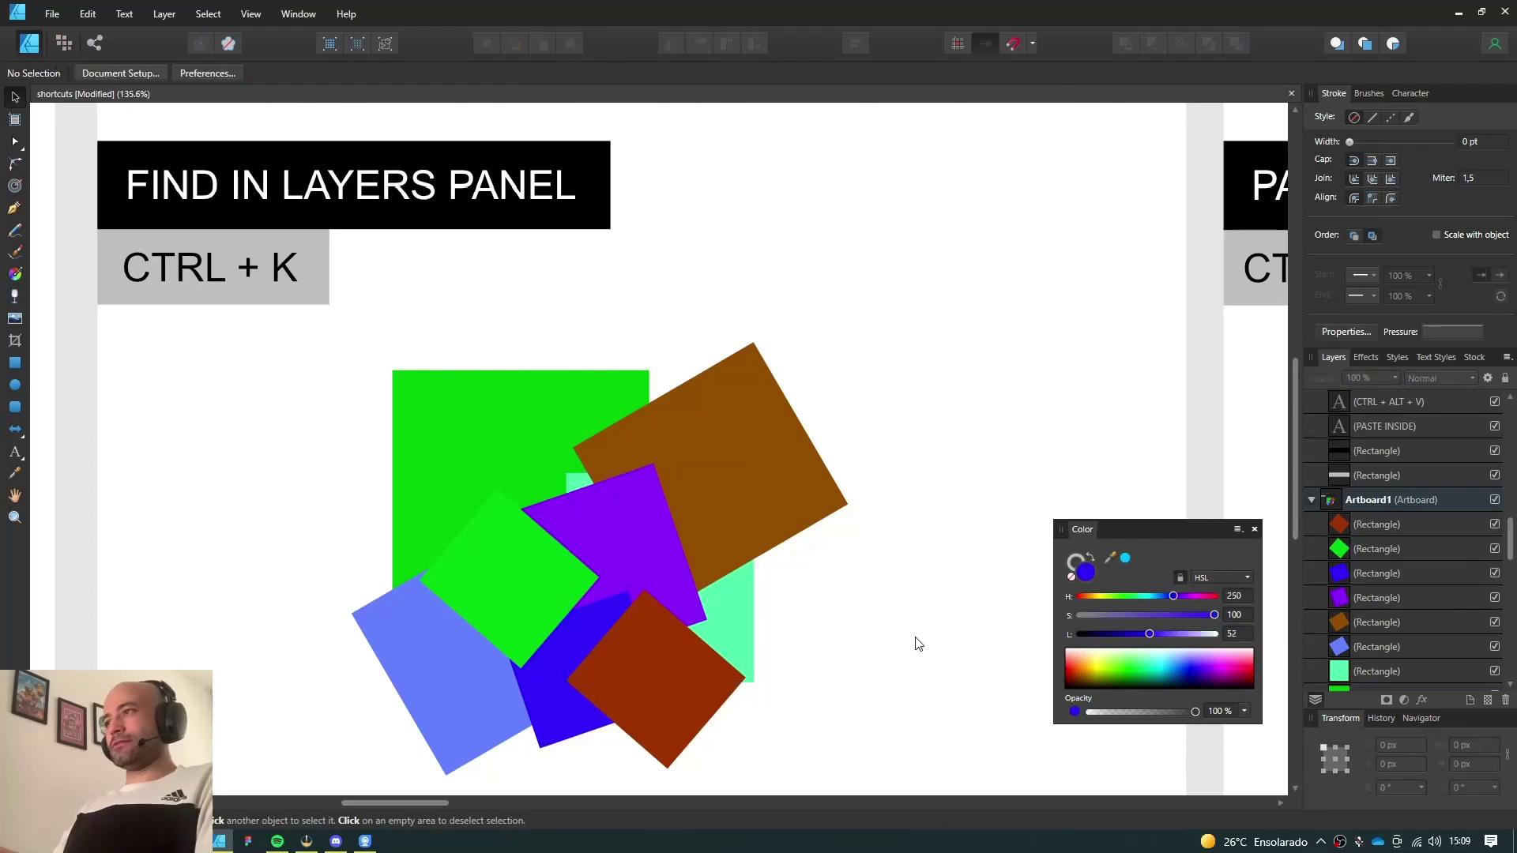
# Draw a rectangle about 452 × 296 px on the PASTE INSIDE artboard, fill it light green (HSL 116, 100, 65), and deselect
pyautogui.scroll(-2, 580, 591)
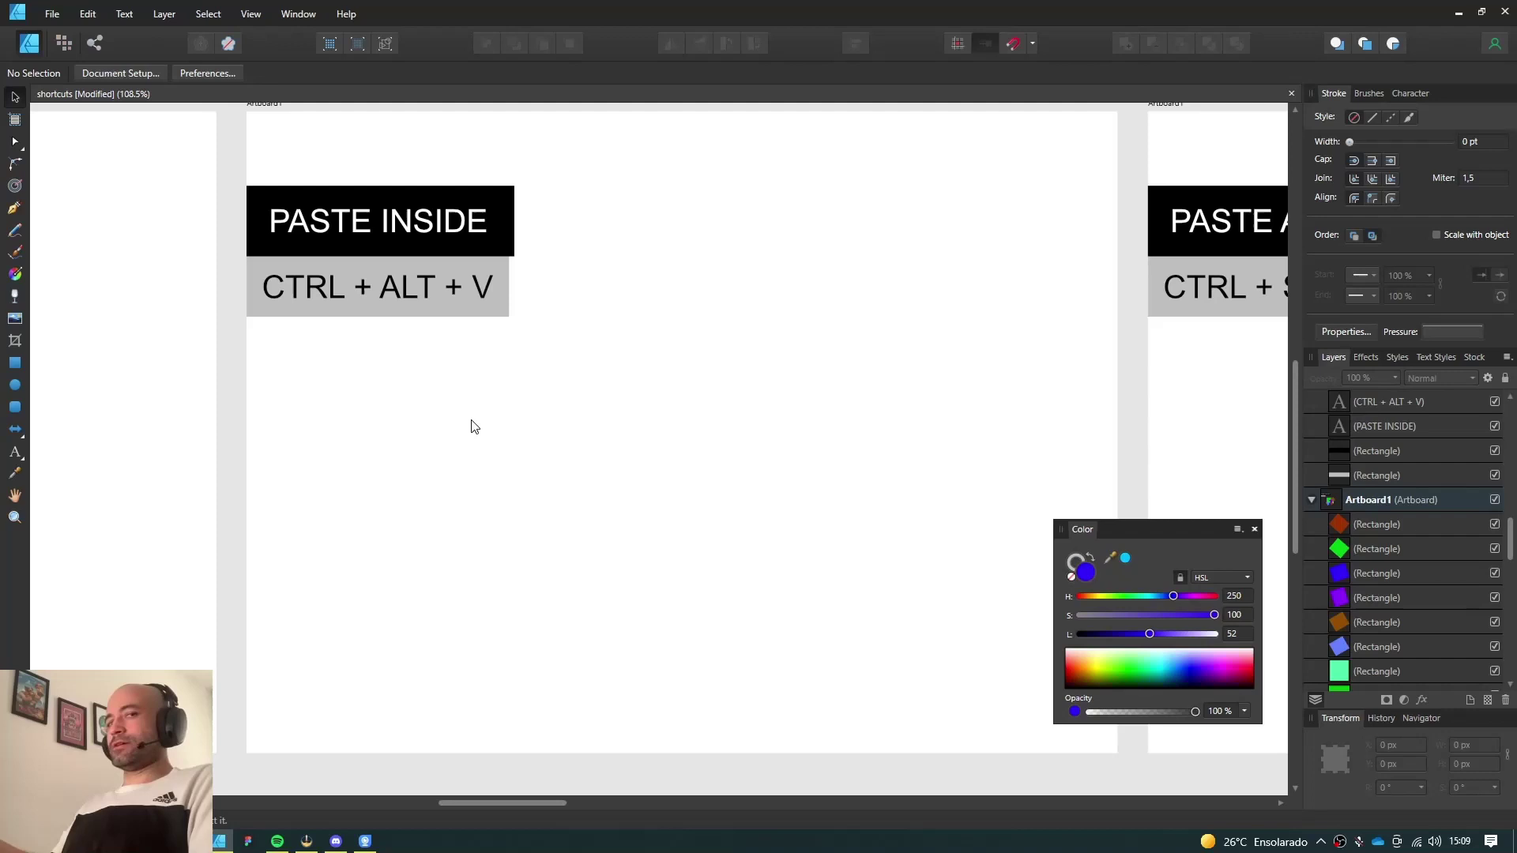
pyautogui.click(12, 364)
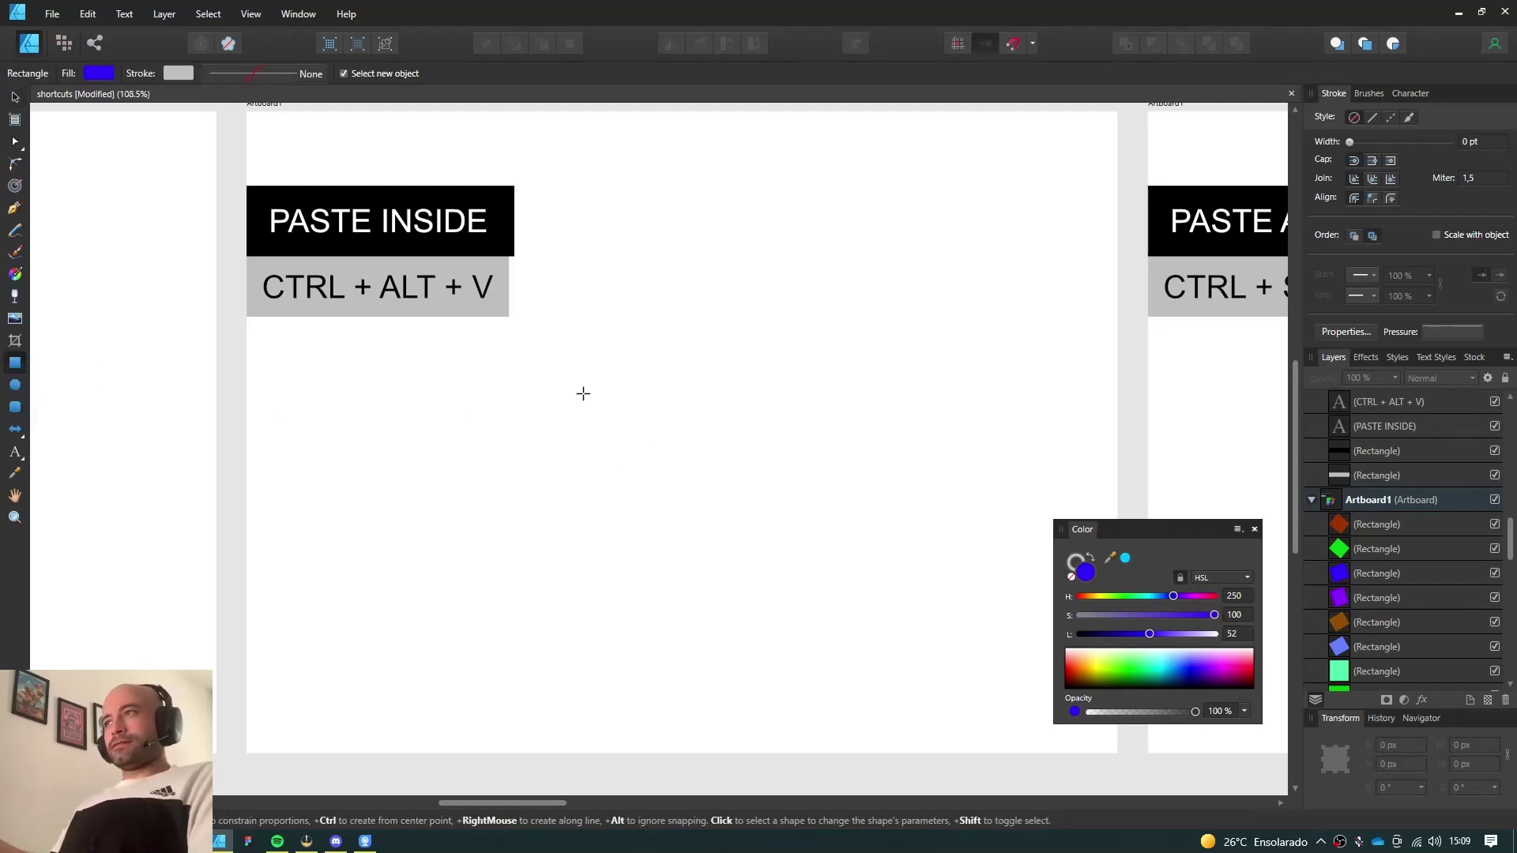
pyautogui.moveTo(485, 360); pyautogui.dragTo(871, 614)
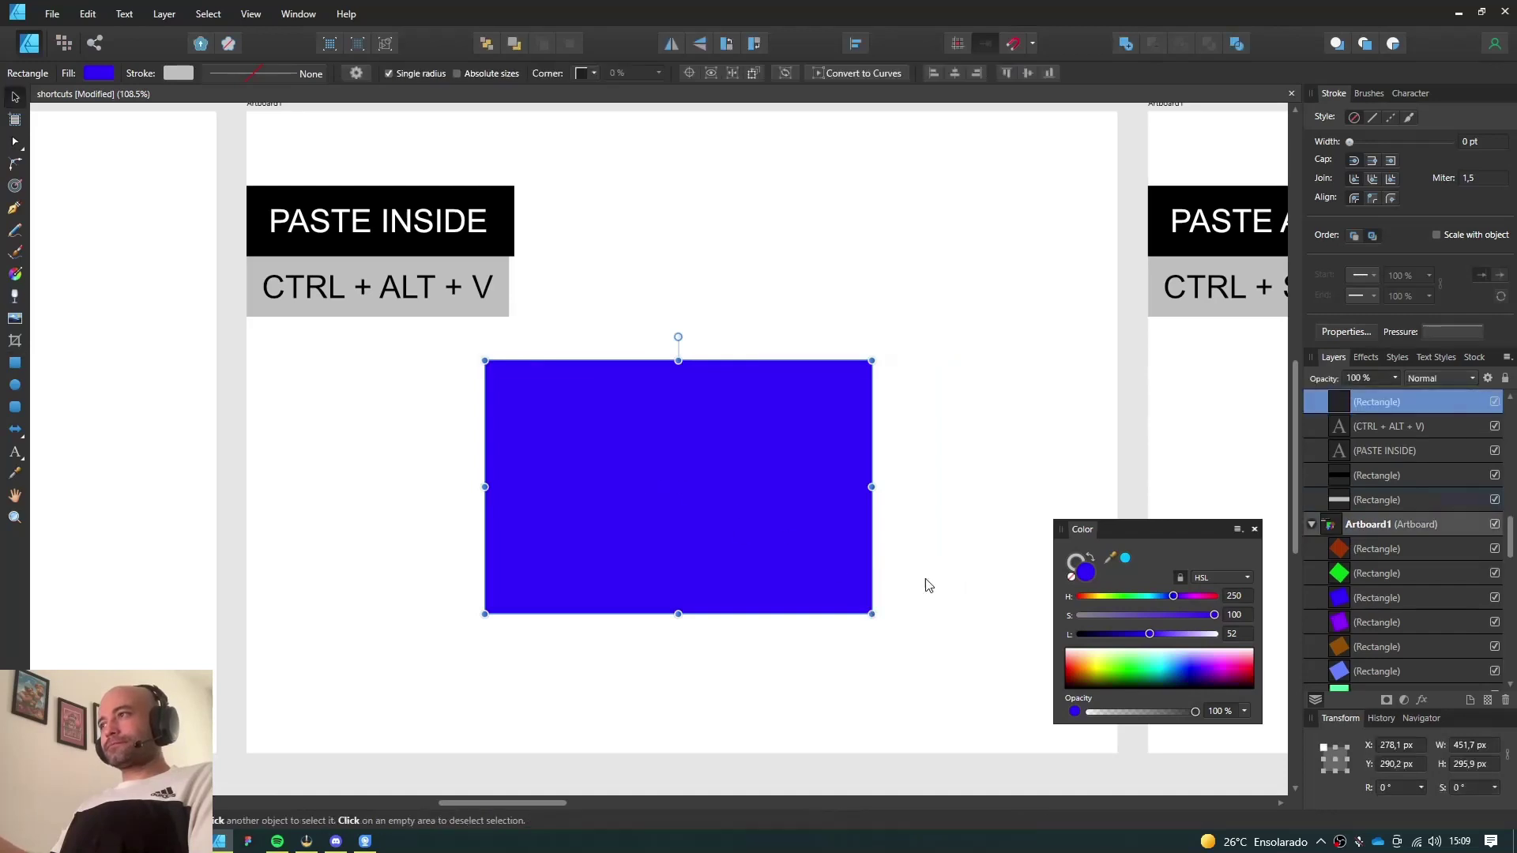
pyautogui.moveTo(1121, 658); pyautogui.dragTo(1127, 668)
pyautogui.click(389, 498)
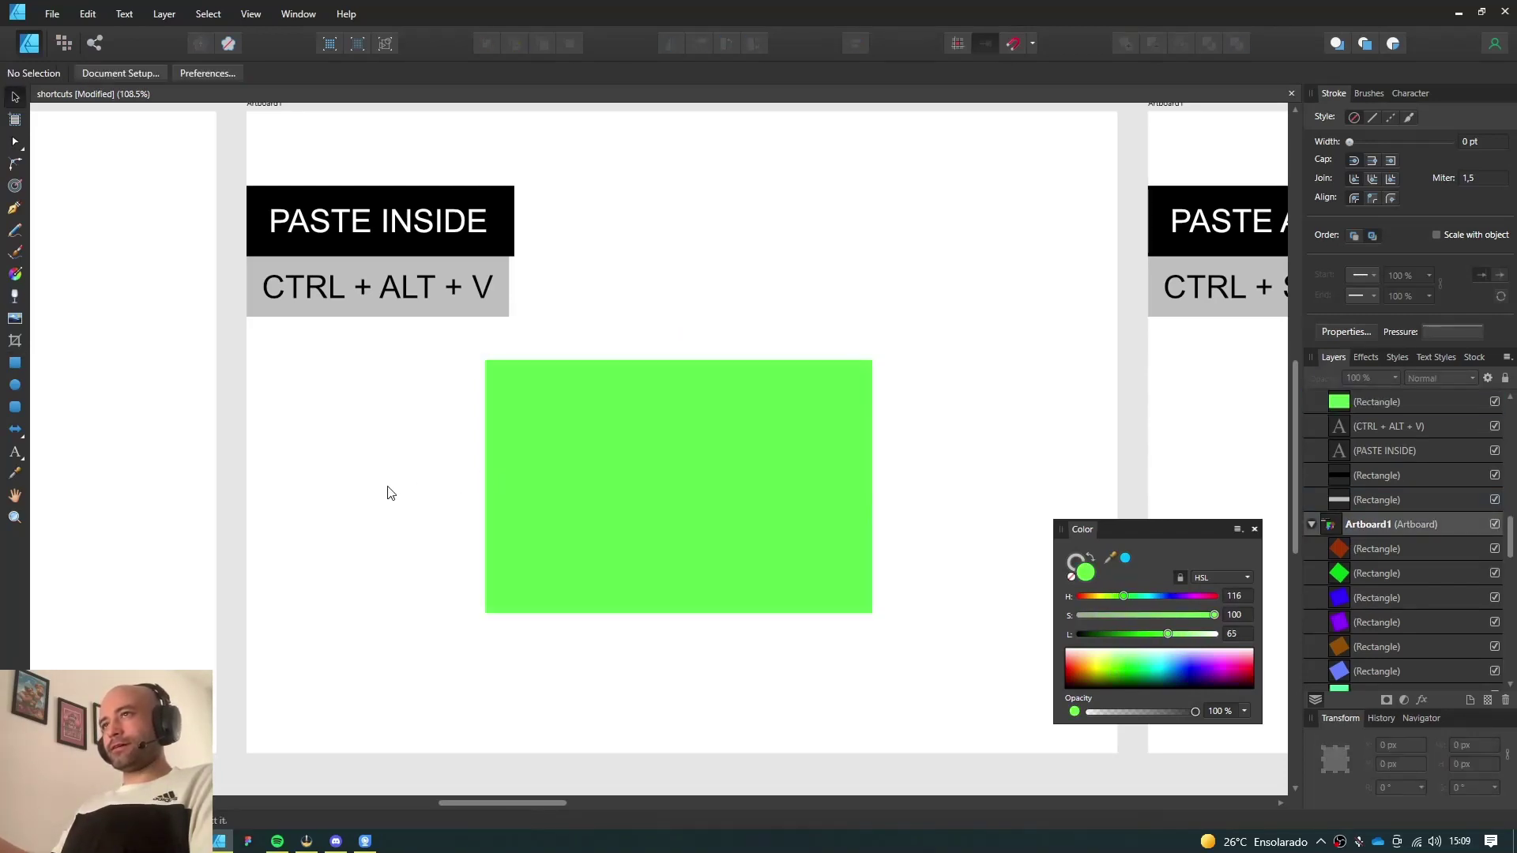
# Draw an ellipse about 321 × 293 px overlapping the green rectangle's lower-left corner and fill it red (HSL 3, 100, 48)
pyautogui.click(15, 385)
pyautogui.moveTo(356, 451); pyautogui.dragTo(631, 701)
pyautogui.moveTo(1078, 670); pyautogui.dragTo(1066, 670)
pyautogui.press('v')
pyautogui.moveTo(485, 542)
pyautogui.mouseDown()
pyautogui.moveTo(527, 528)
pyautogui.moveTo(506, 524)
pyautogui.mouseUp()
pyautogui.click(709, 556)
pyautogui.click(510, 548)
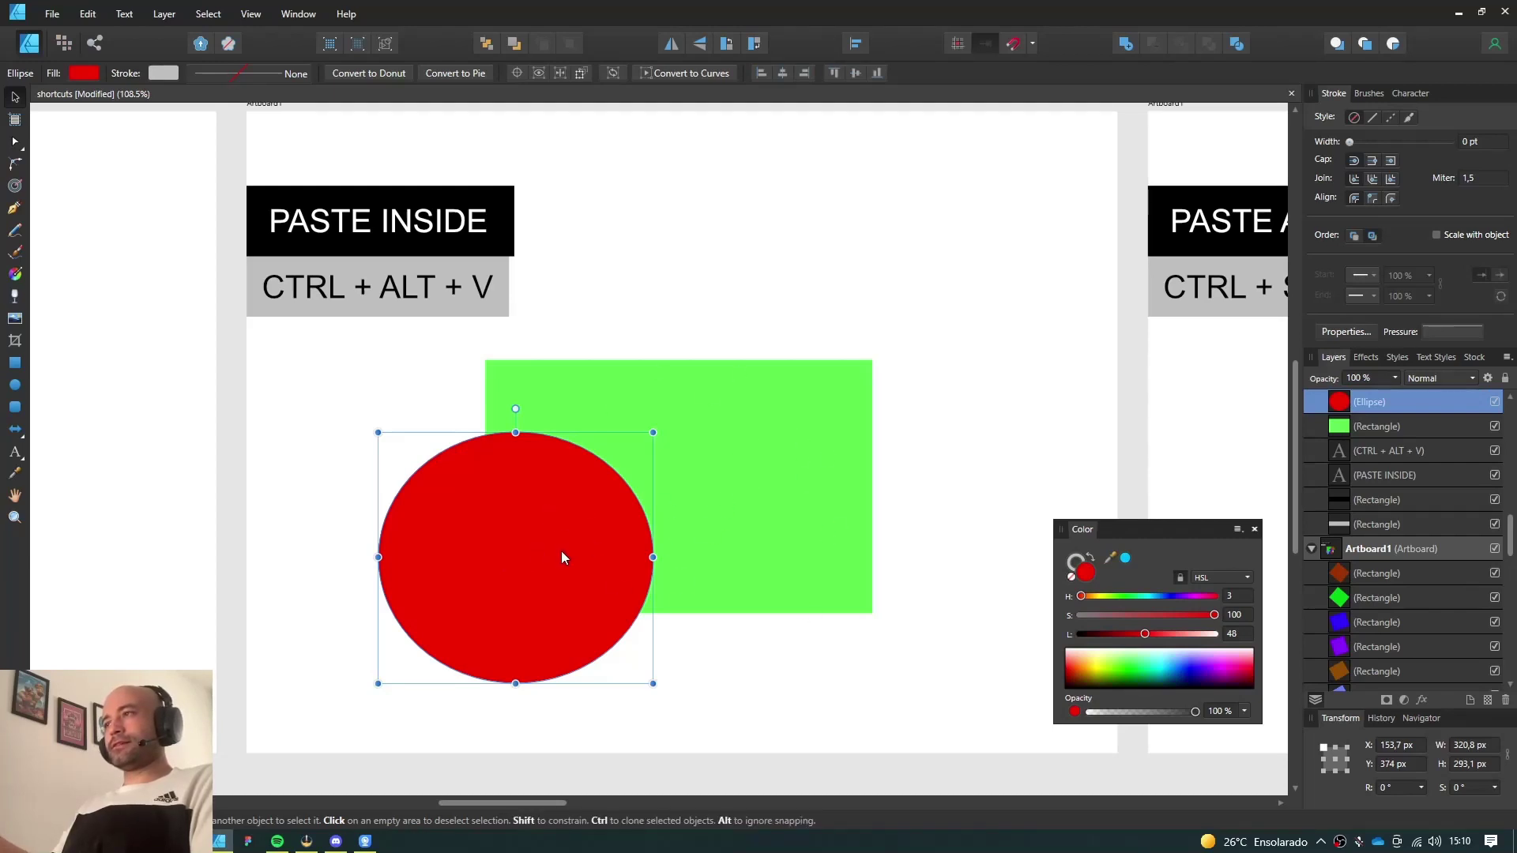
# Cut the red ellipse, paste it inside the green rectangle, and move it to the rectangle's upper-left area
pyautogui.hotkey('ctrl', 'x')
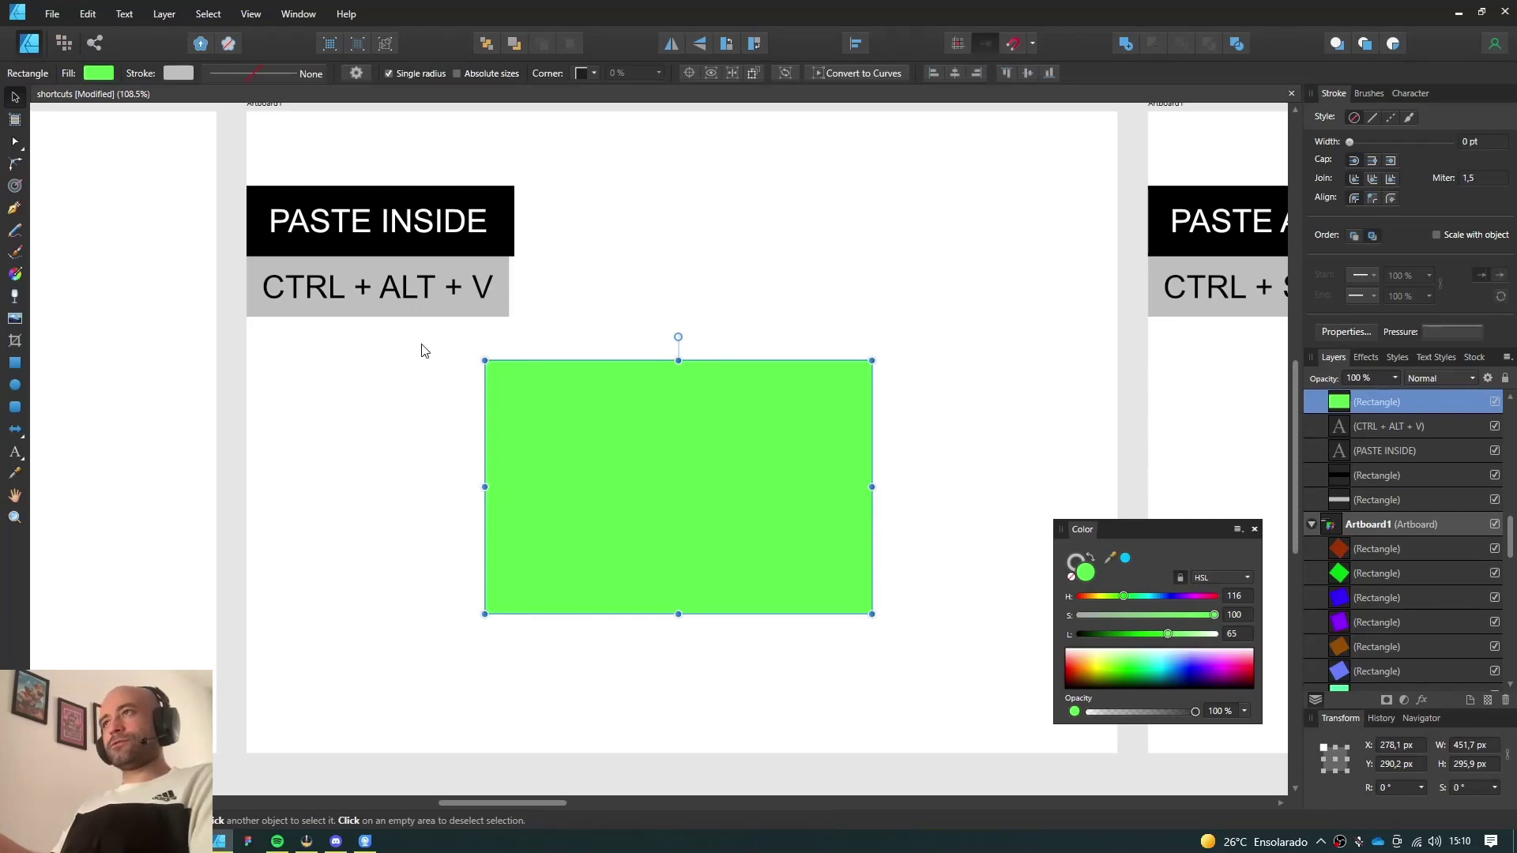
pyautogui.hotkey('ctrl', 'alt', 'v')
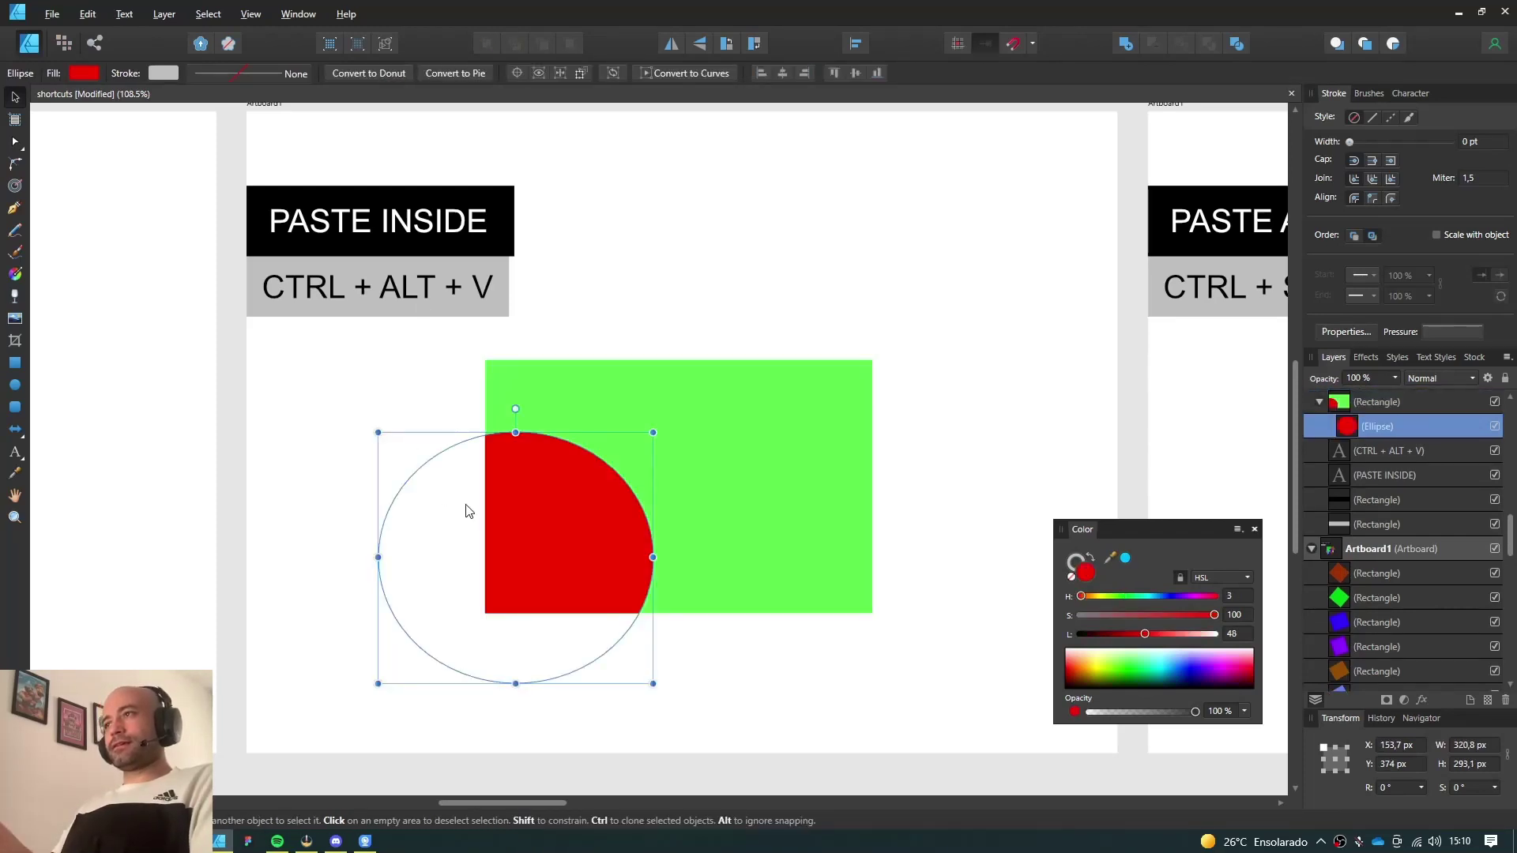
pyautogui.moveTo(523, 512); pyautogui.dragTo(440, 610)
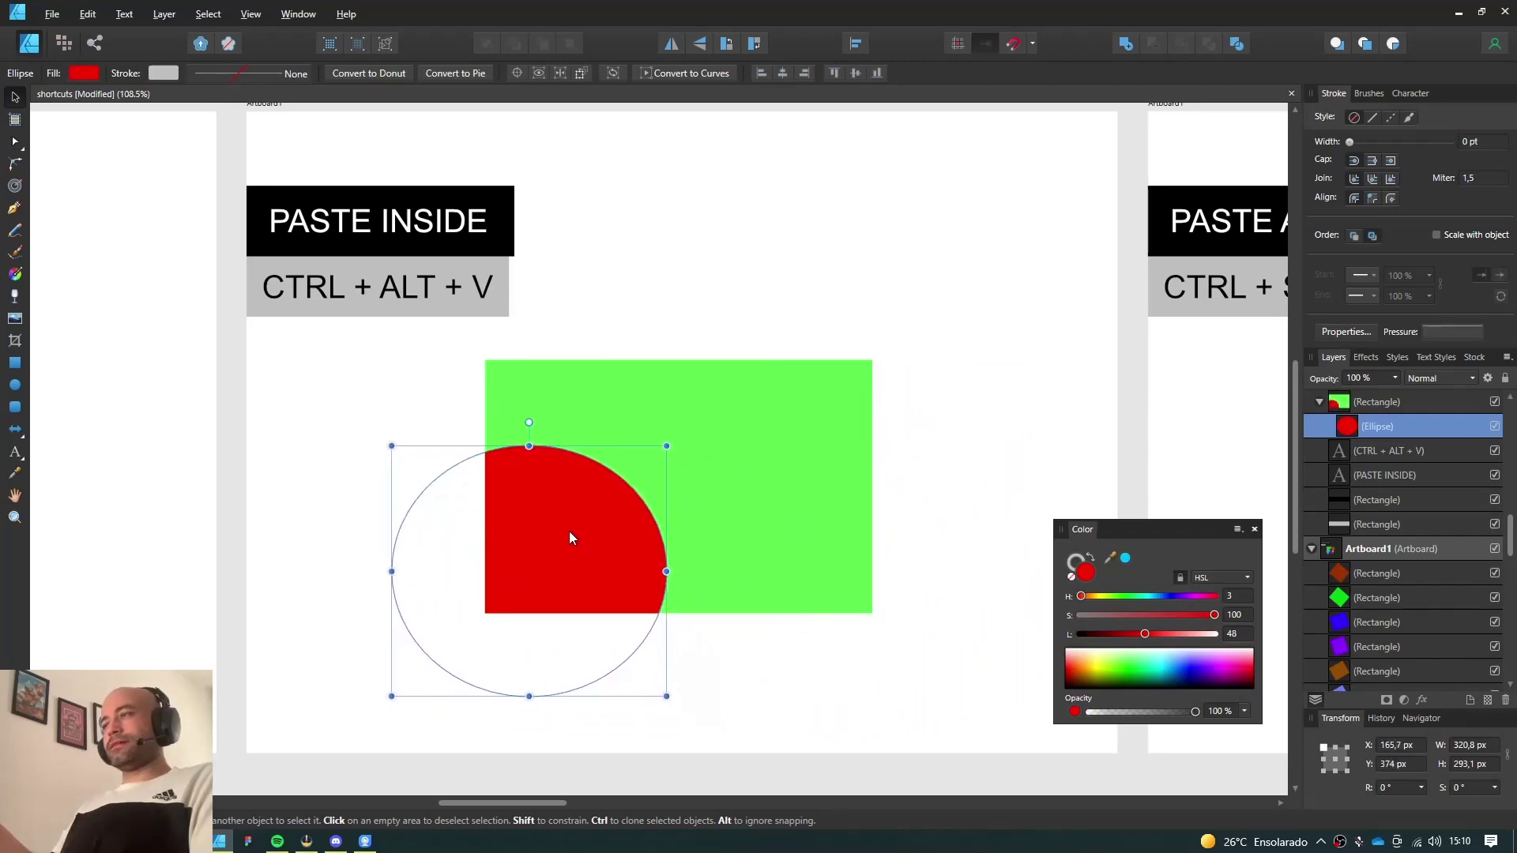
pyautogui.moveTo(569, 531); pyautogui.dragTo(506, 418)
# Move the green rectangle with its nested ellipse up beside the PASTE INSIDE title and deselect
pyautogui.click(482, 578)
pyautogui.click(534, 502)
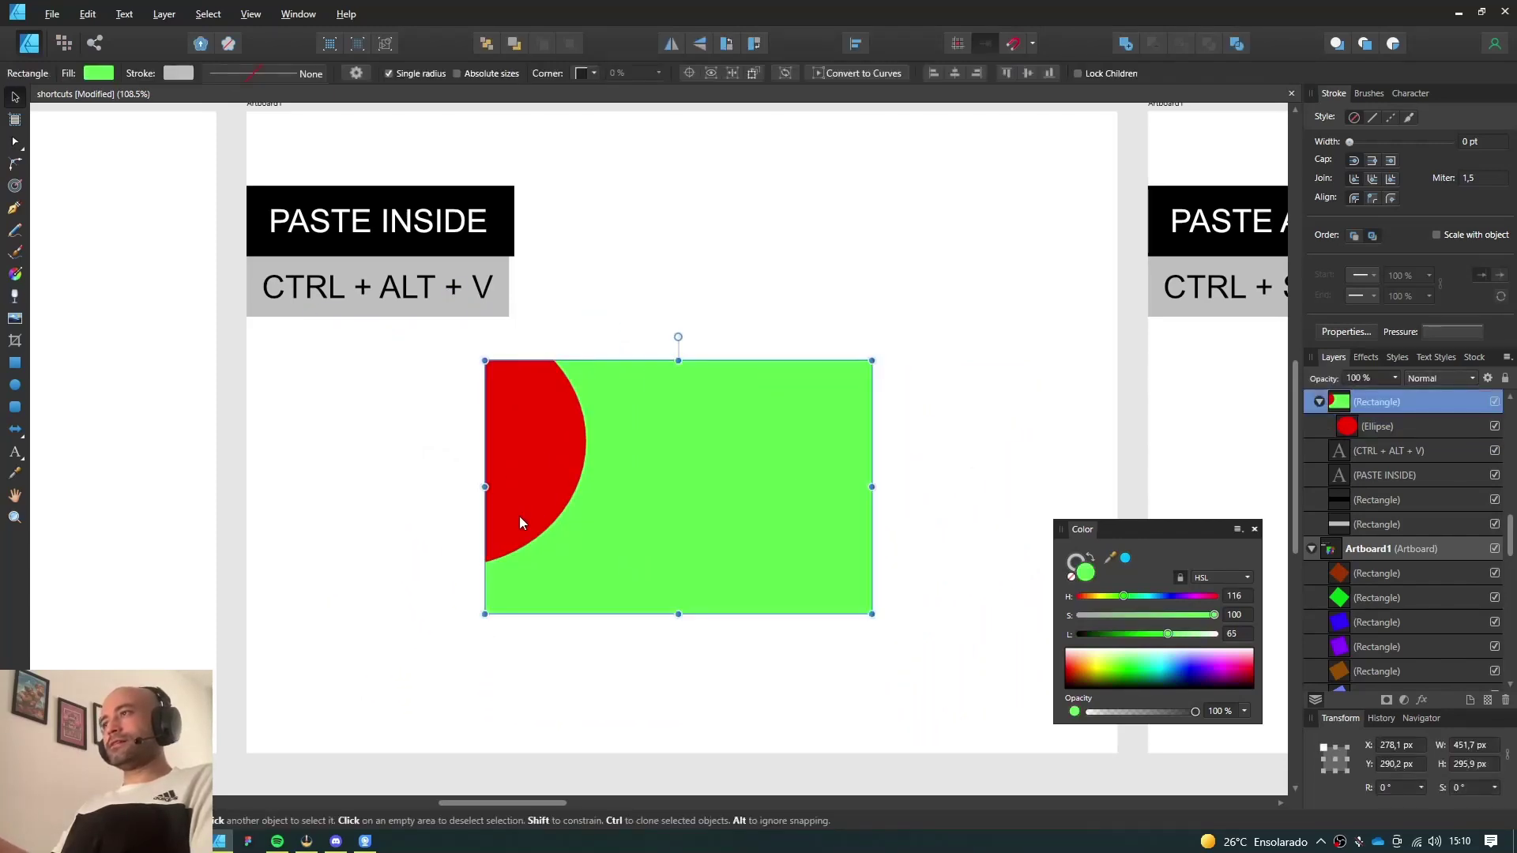
pyautogui.moveTo(519, 515); pyautogui.dragTo(632, 308)
pyautogui.click(585, 510)
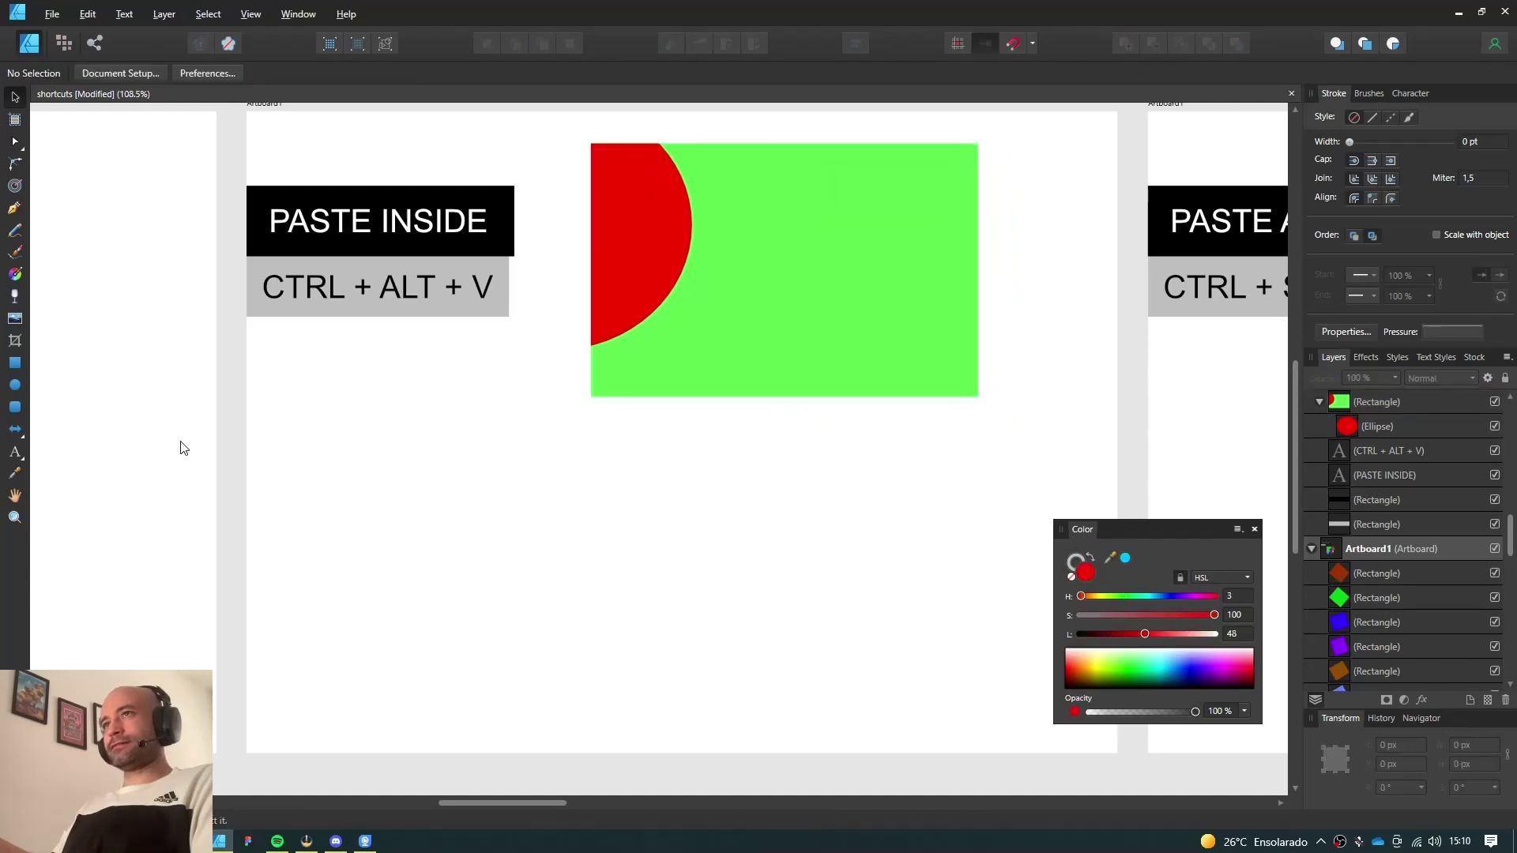
# Draw an ellipse about 355 × 320 px below the rectangle, fill it turquoise (HSL 172, 100, 48) without a stroke, and deselect
pyautogui.click(15, 385)
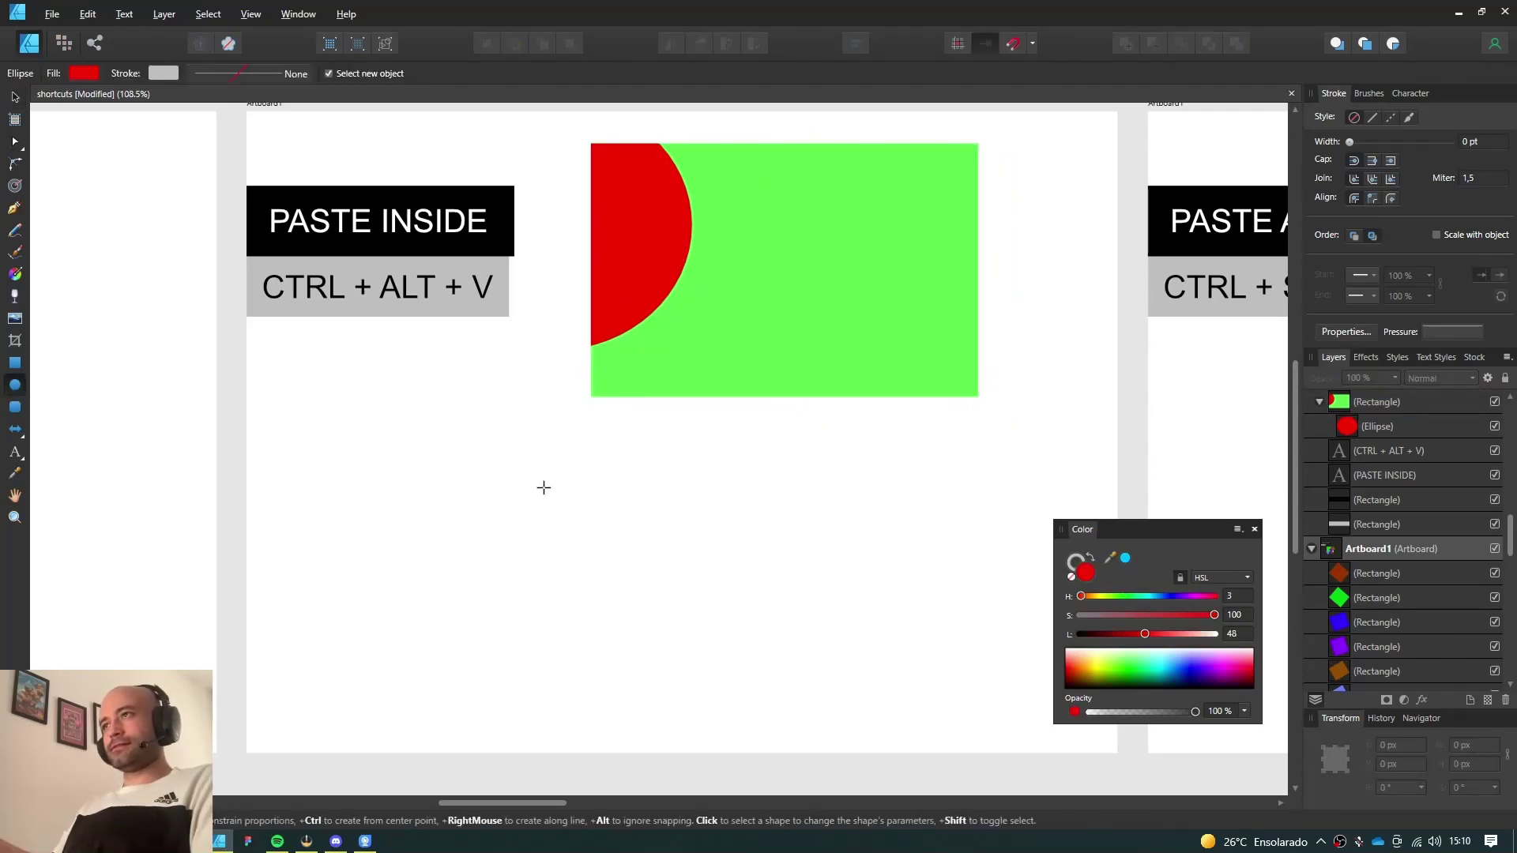
pyautogui.moveTo(455, 429); pyautogui.dragTo(759, 704)
pyautogui.press('v')
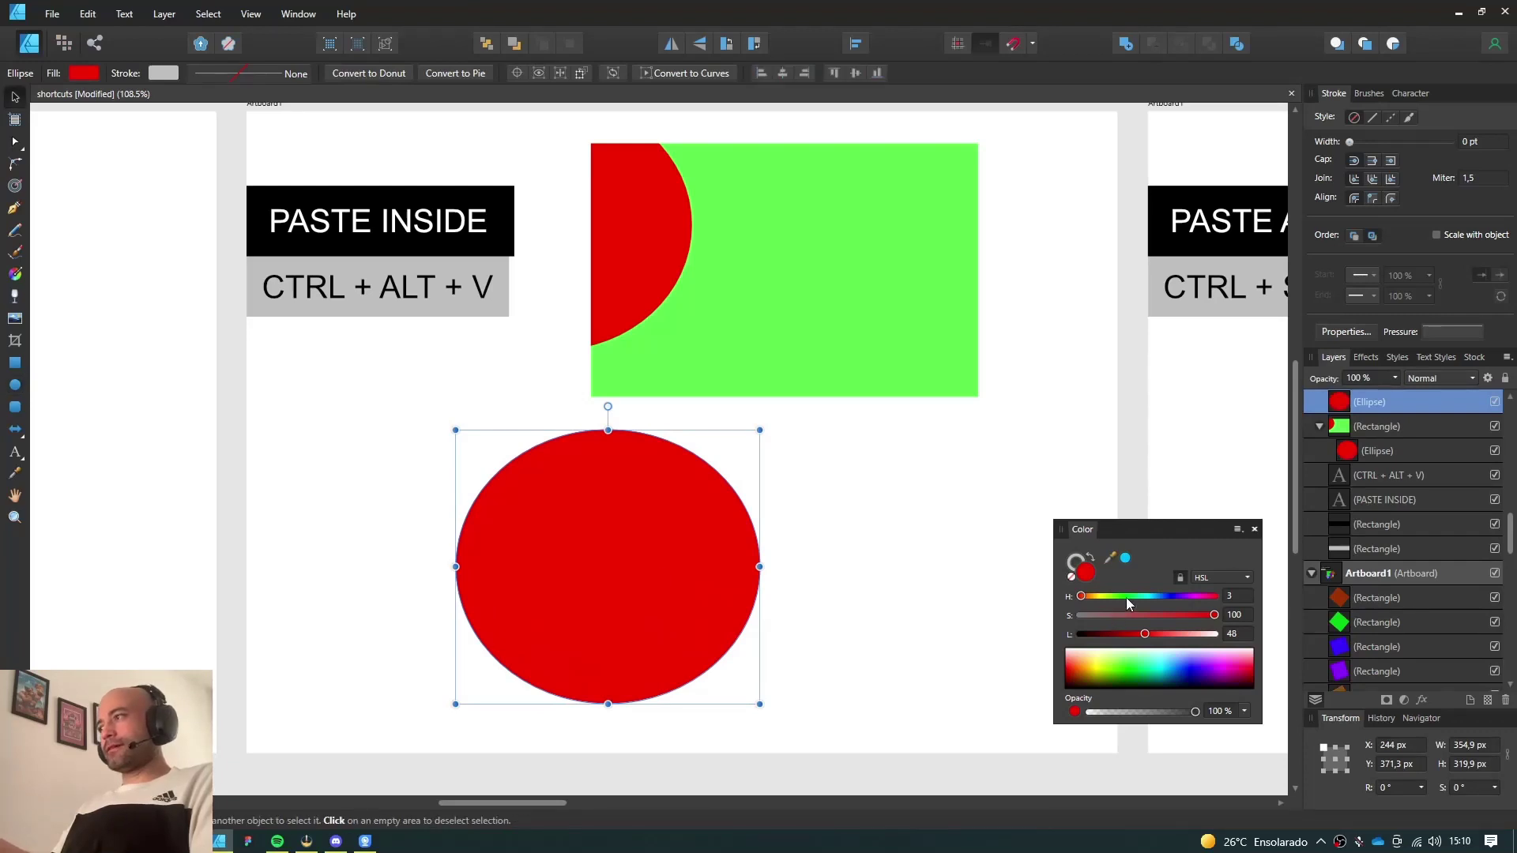
pyautogui.moveTo(1114, 598); pyautogui.dragTo(1147, 604)
pyautogui.click(1075, 566)
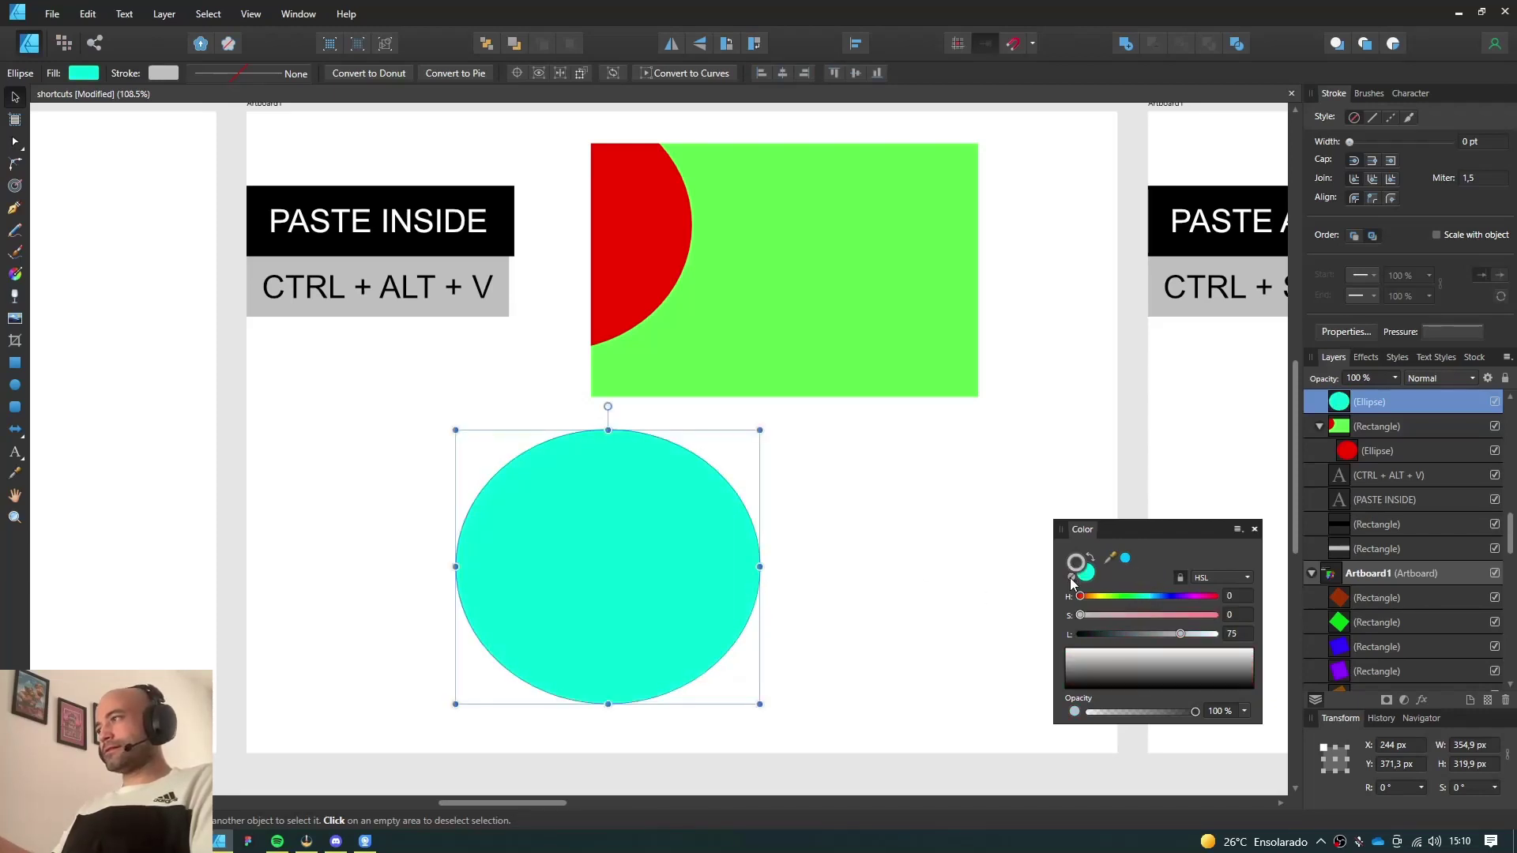
pyautogui.click(801, 583)
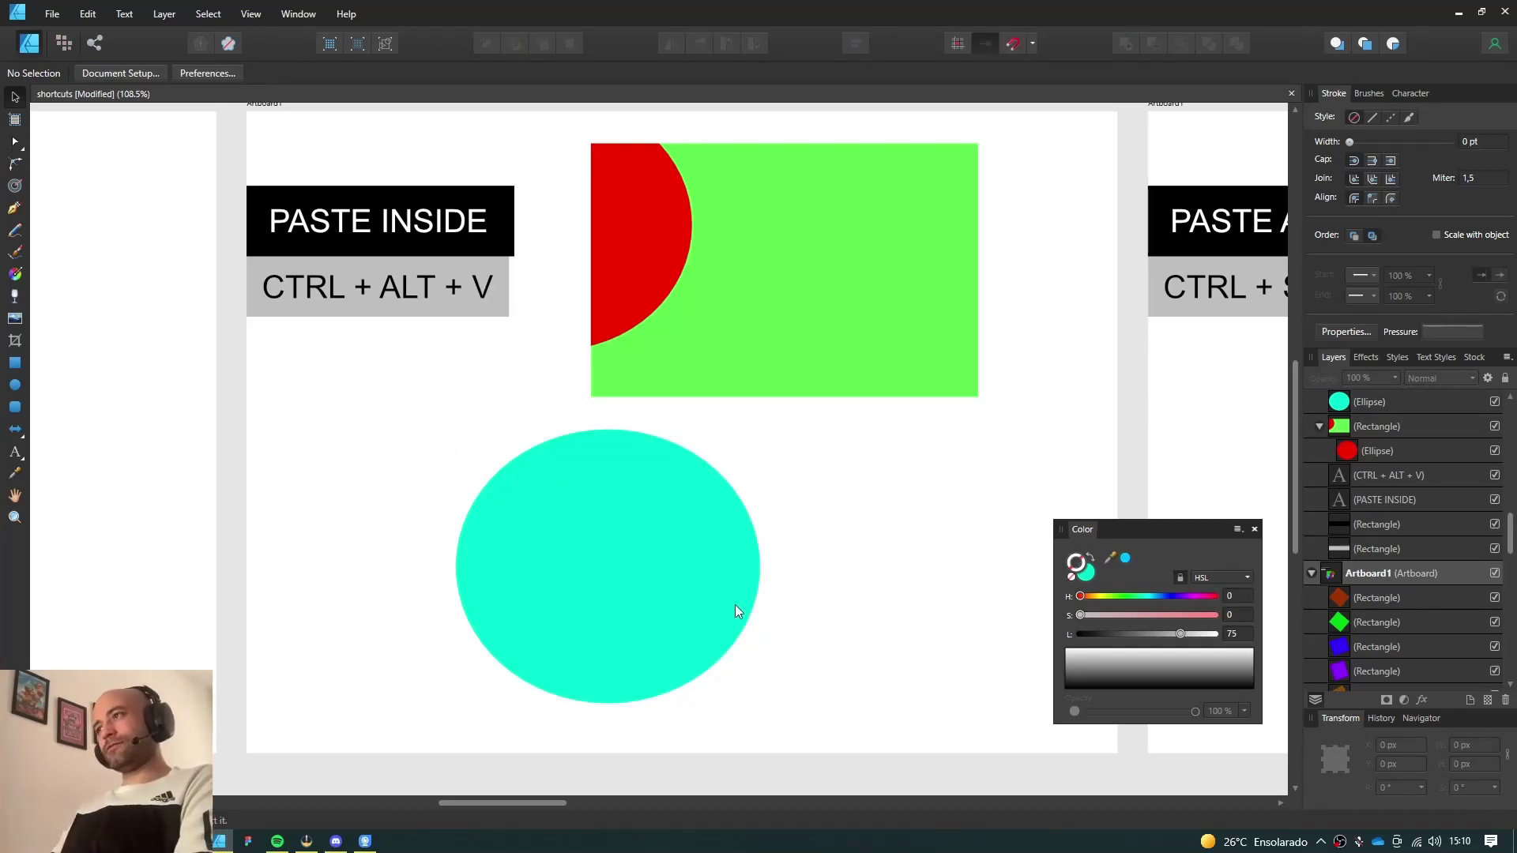
# Draw a closed curved Pen shape about 704 × 449 px covering the turquoise ellipse's lower-right part as a shadow
pyautogui.press('p')
pyautogui.click(701, 388)
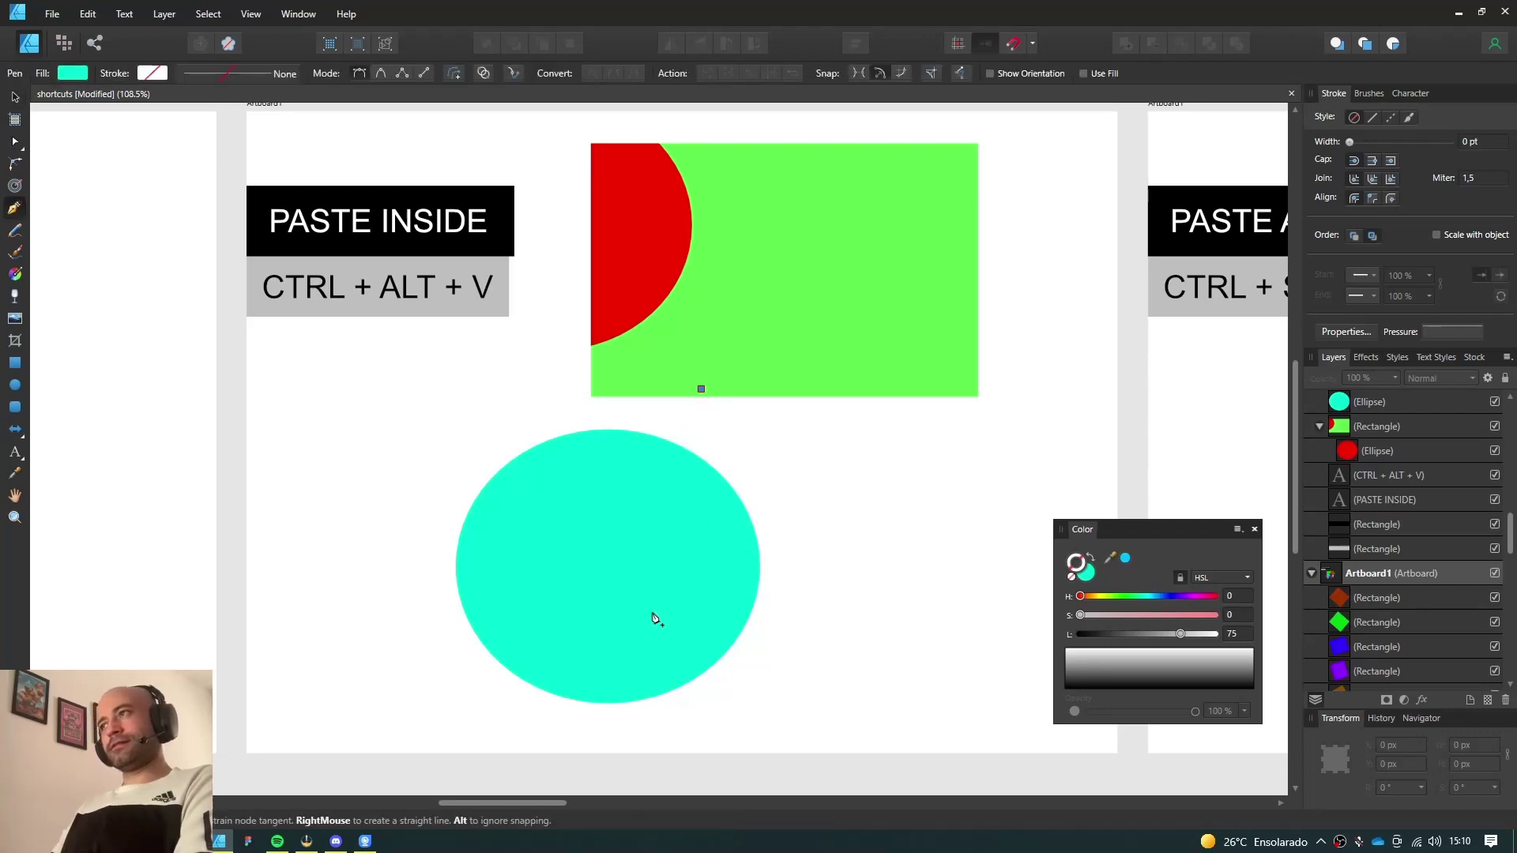
pyautogui.moveTo(446, 672); pyautogui.dragTo(149, 644)
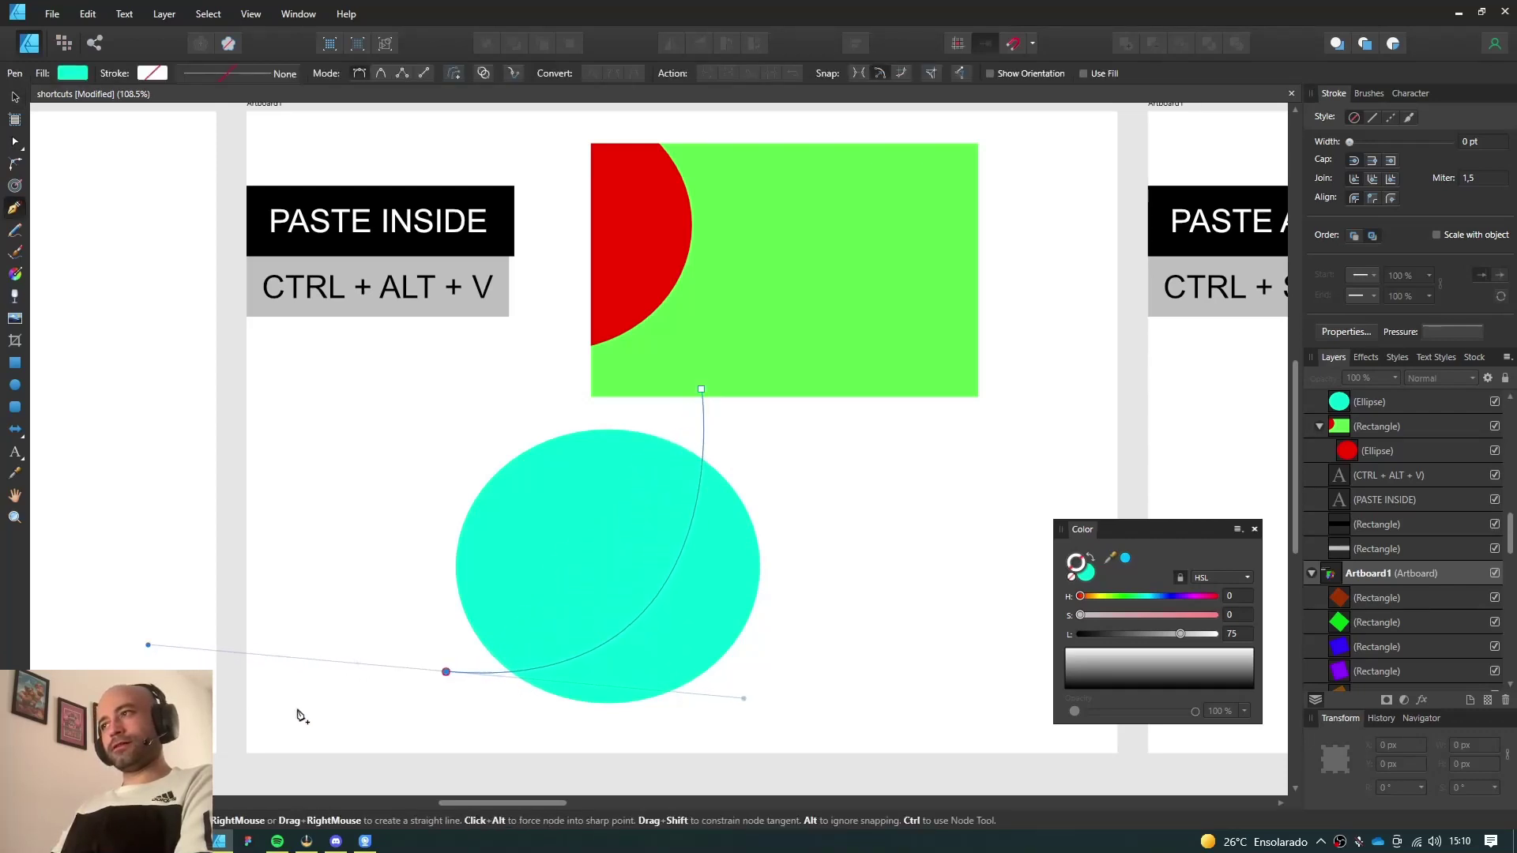
pyautogui.click(434, 773)
pyautogui.moveTo(773, 755); pyautogui.dragTo(796, 748)
pyautogui.moveTo(914, 501); pyautogui.dragTo(904, 480)
pyautogui.click(785, 407)
pyautogui.click(701, 389)
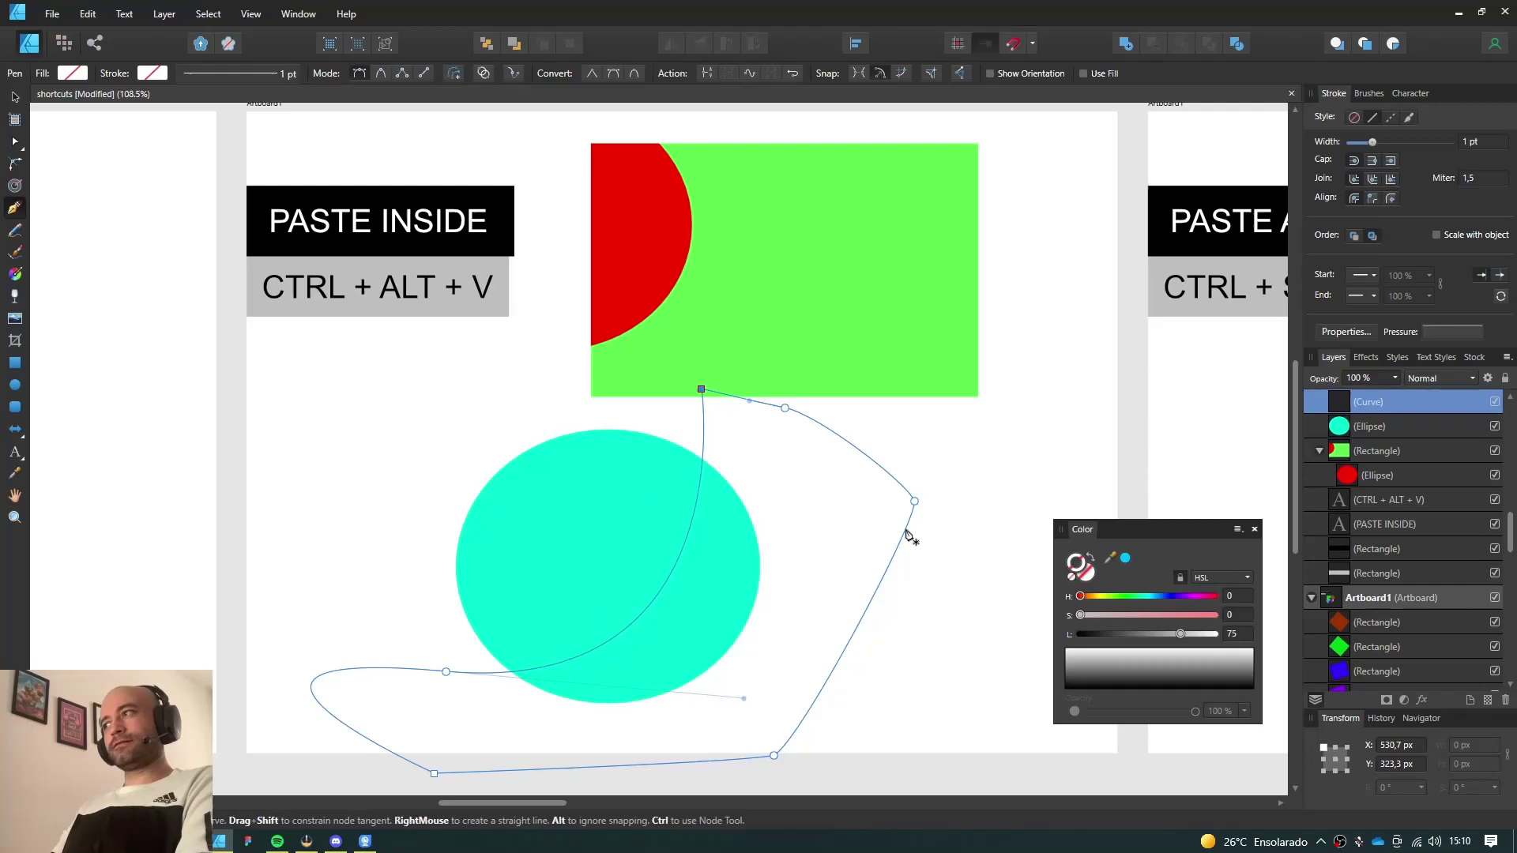
# Sample the ellipse's turquoise for the Pen shape and darken the fill to HSL 176, 100, 35
pyautogui.click(1125, 559)
pyautogui.moveTo(1122, 561); pyautogui.dragTo(694, 616)
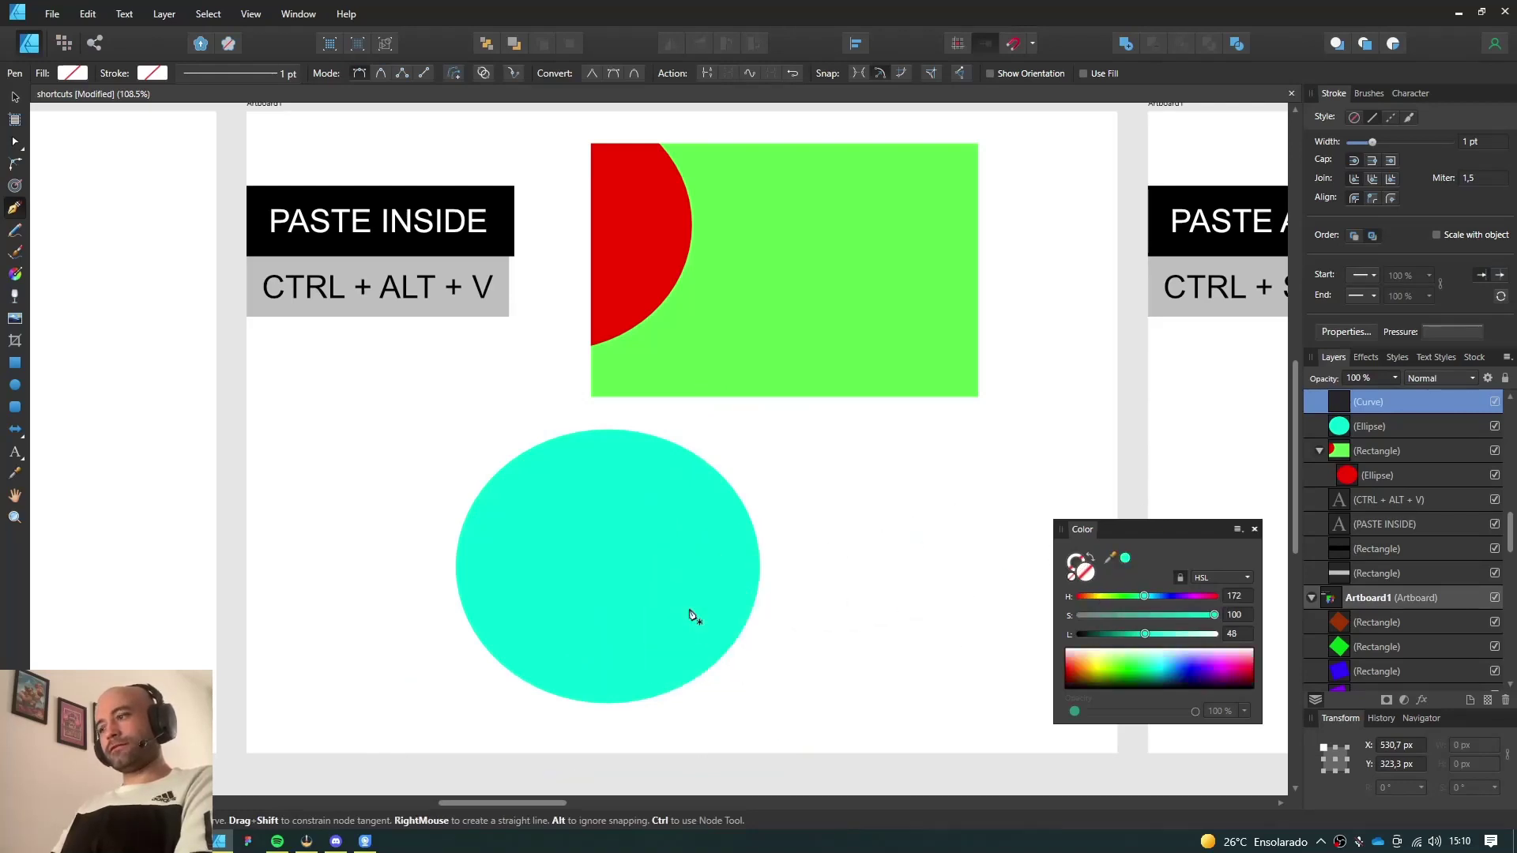
pyautogui.moveTo(1139, 632); pyautogui.dragTo(1147, 598)
pyautogui.press('v')
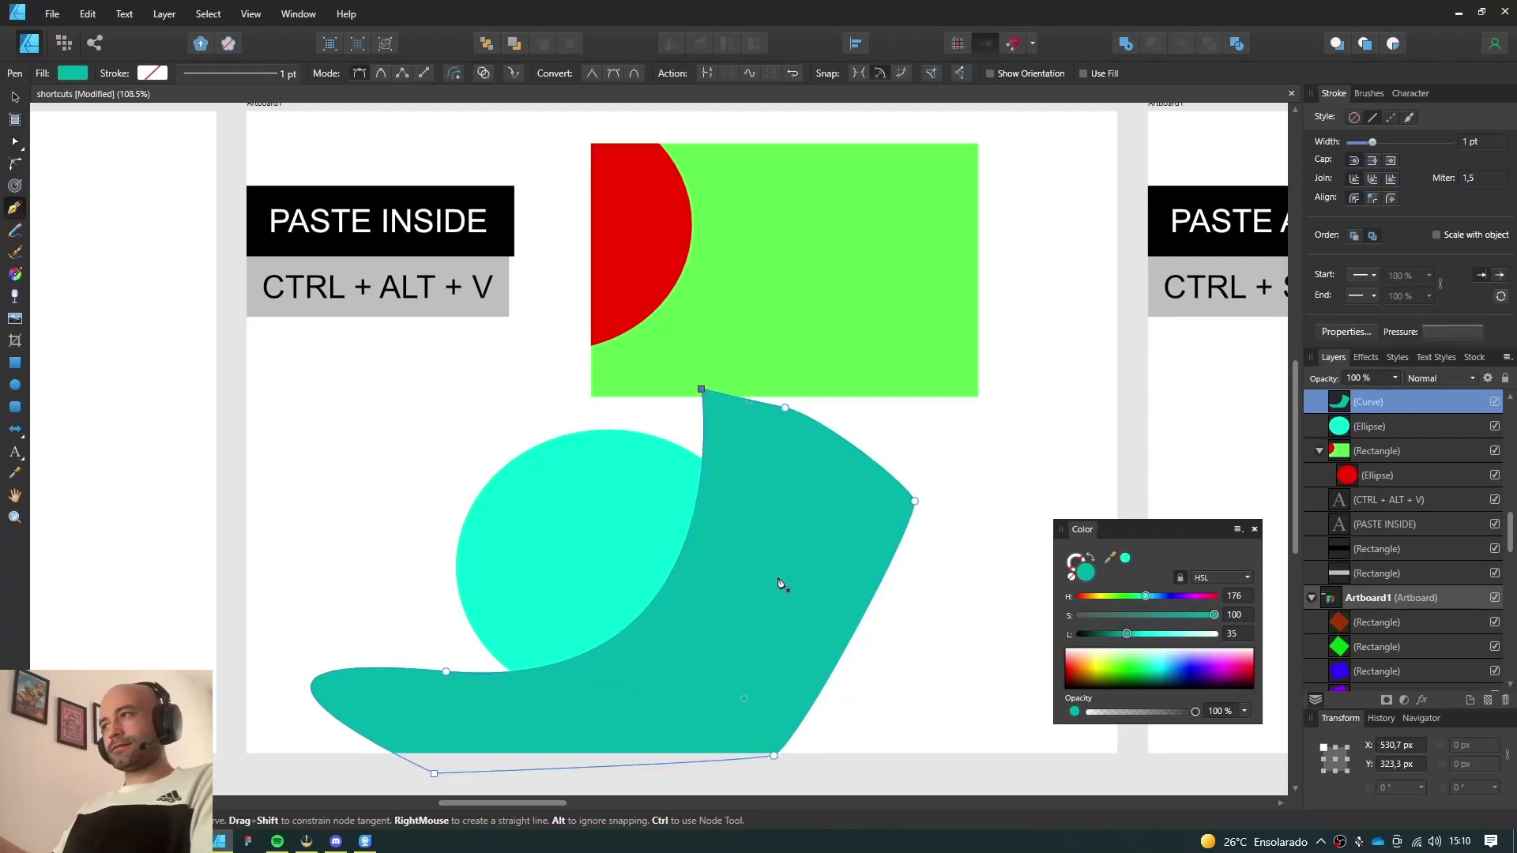
# Cut the dark teal shape, paste it inside the turquoise ellipse, and deselect
pyautogui.press('Delete')
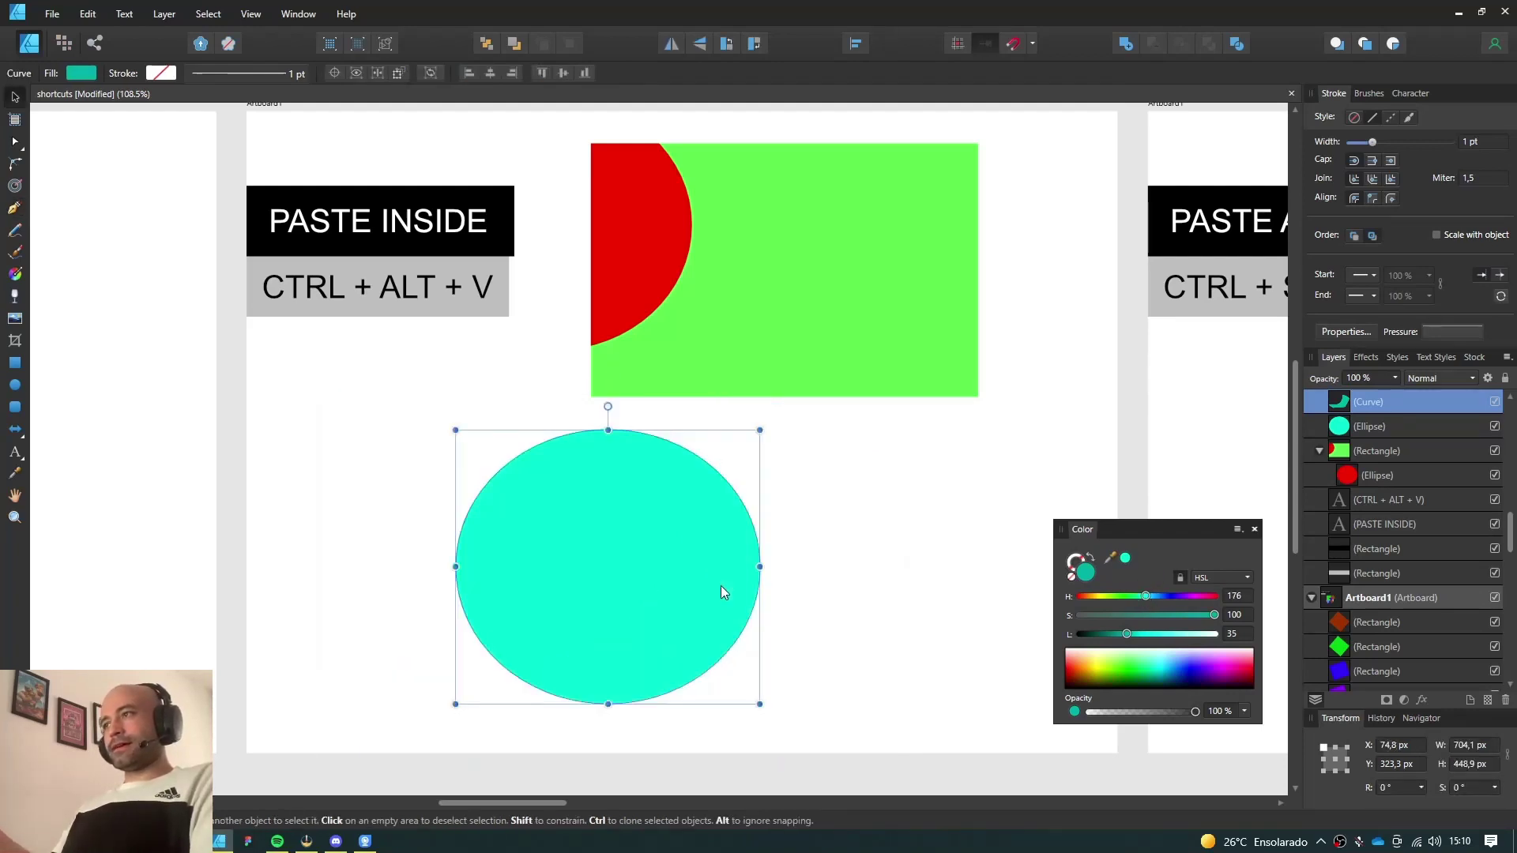
pyautogui.hotkey('ctrl', 'alt', 'v')
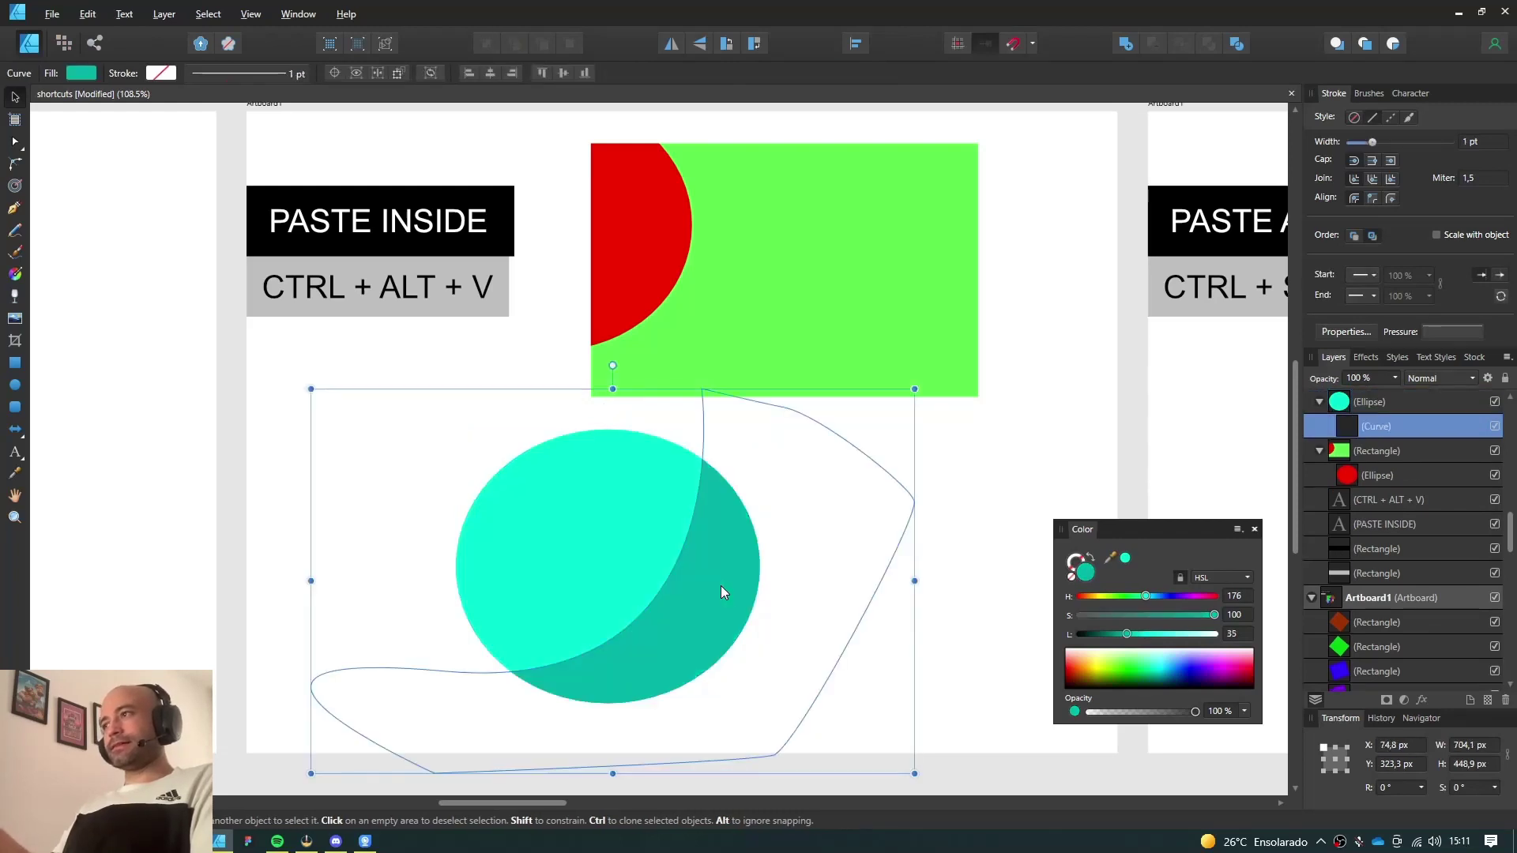
pyautogui.click(948, 677)
# Reshape the nested shadow curve by raising its left node and adjusting that node's handle, and deselect
pyautogui.click(673, 628)
pyautogui.doubleClick(673, 626)
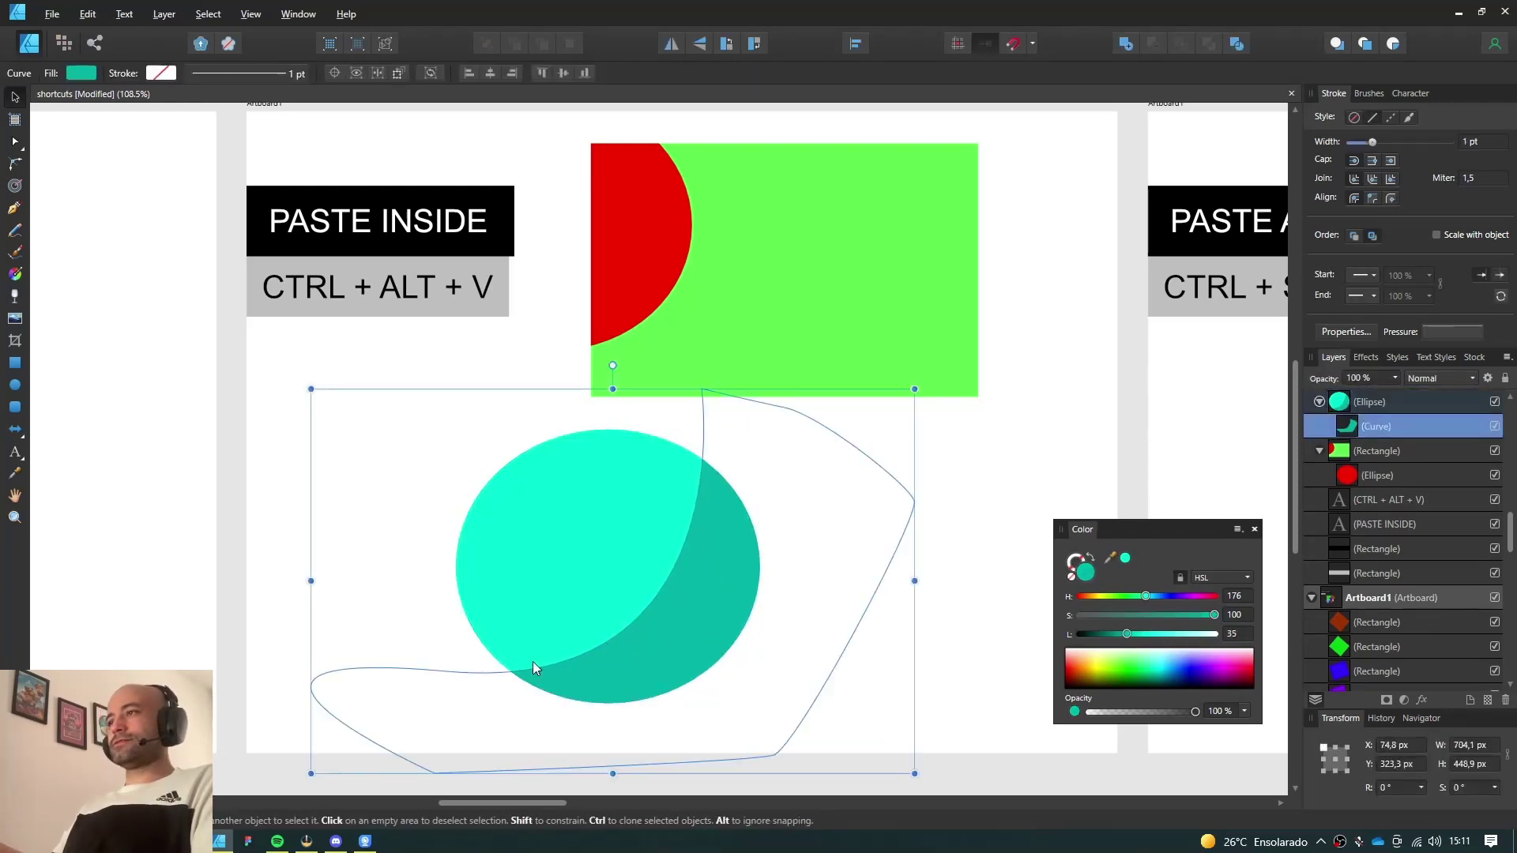
pyautogui.press('a')
pyautogui.moveTo(450, 672); pyautogui.dragTo(434, 635)
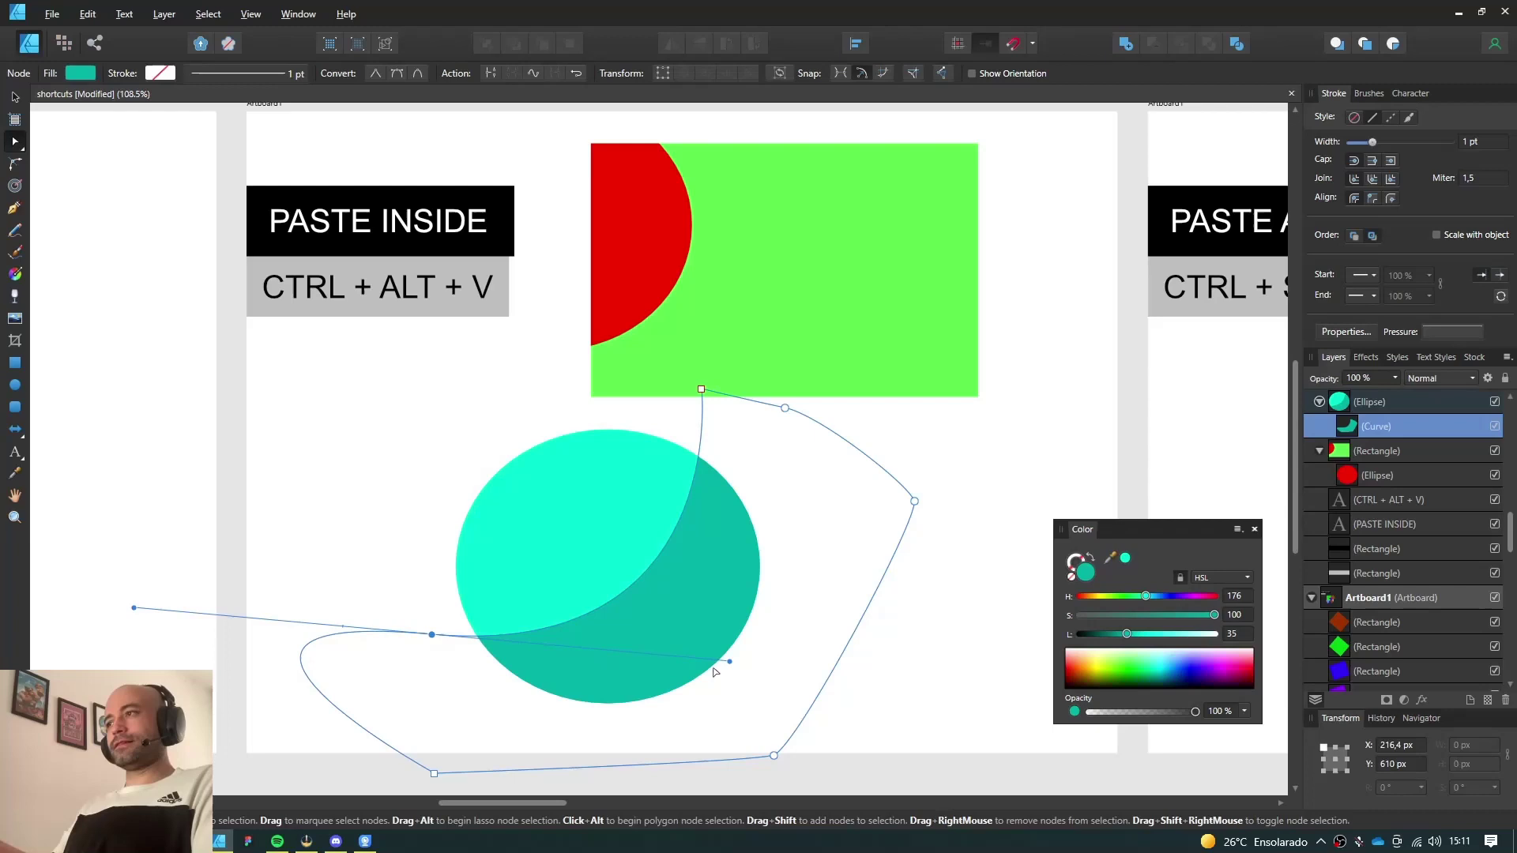
pyautogui.moveTo(729, 662); pyautogui.dragTo(738, 669)
pyautogui.press('v')
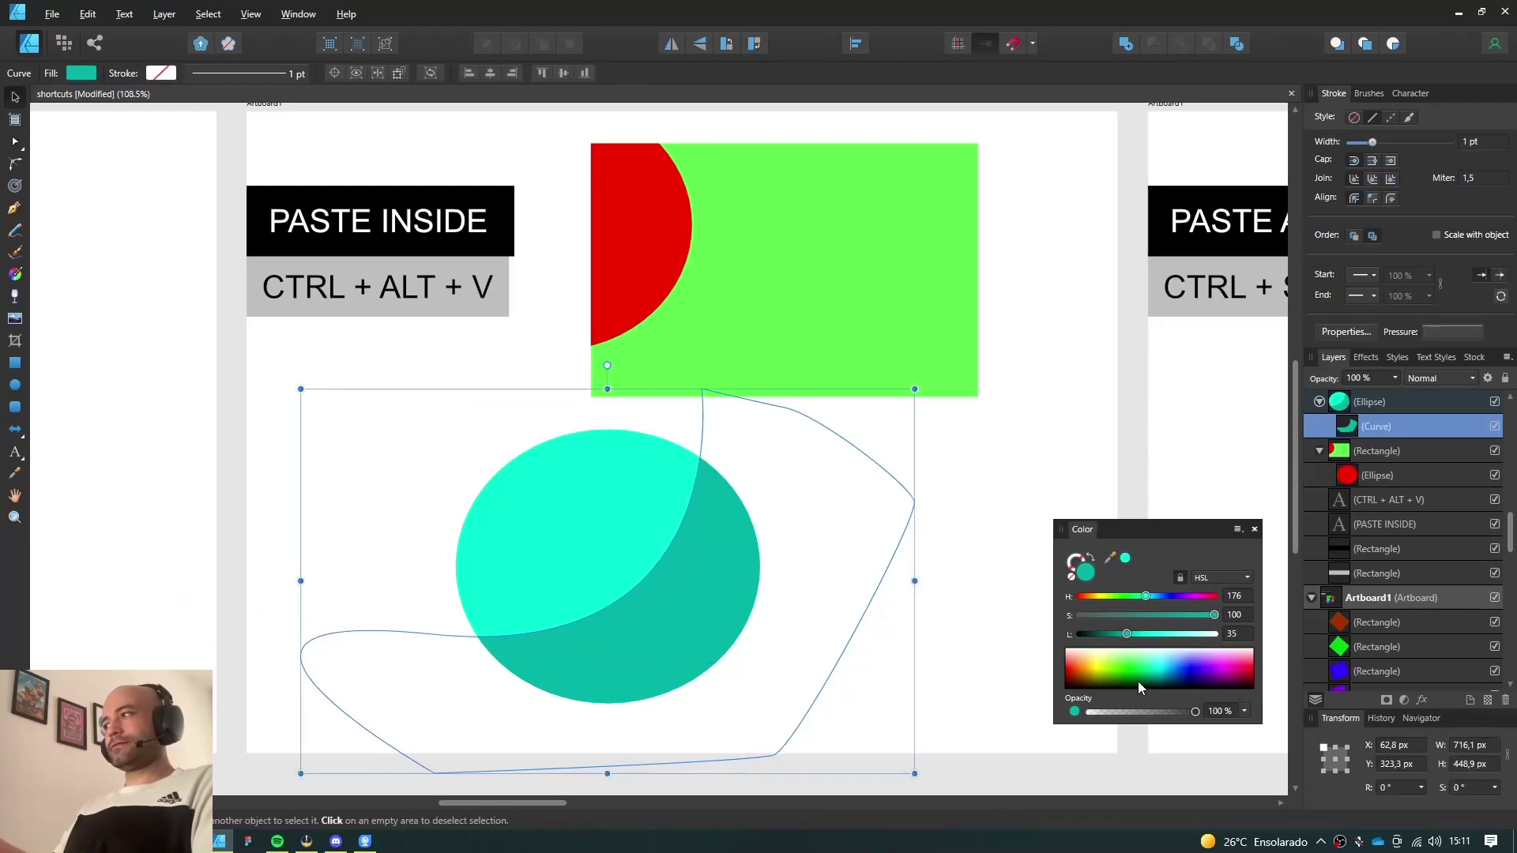
pyautogui.click(946, 681)
# Apply a Gaussian Blur layer effect with a radius of about 31.4 px to the nested shadow curve and deselect
pyautogui.click(705, 610)
pyautogui.doubleClick(705, 610)
pyautogui.click(982, 694)
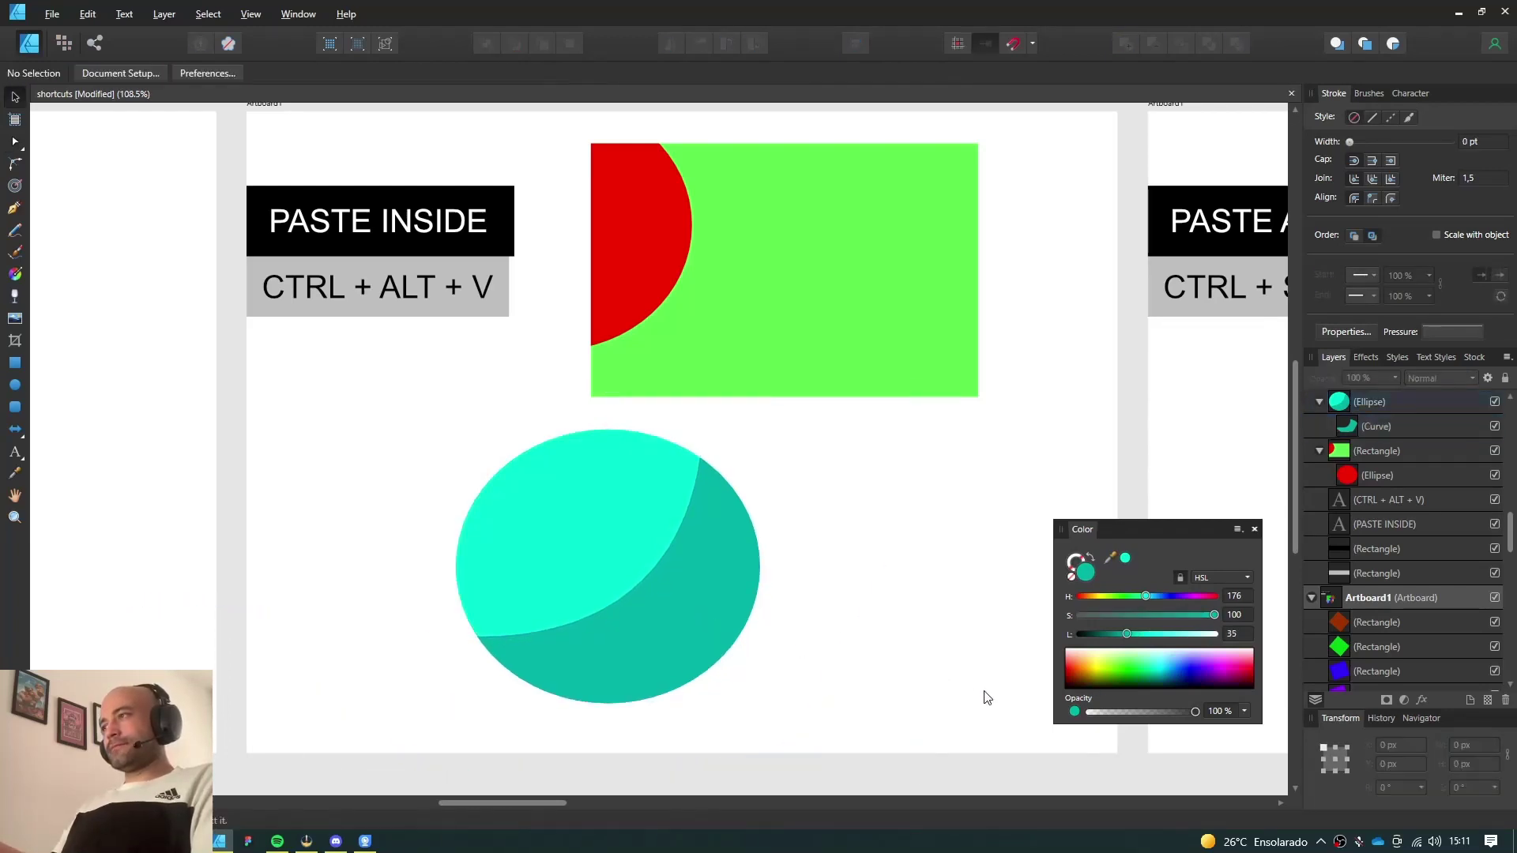
pyautogui.click(671, 626)
pyautogui.doubleClick(662, 594)
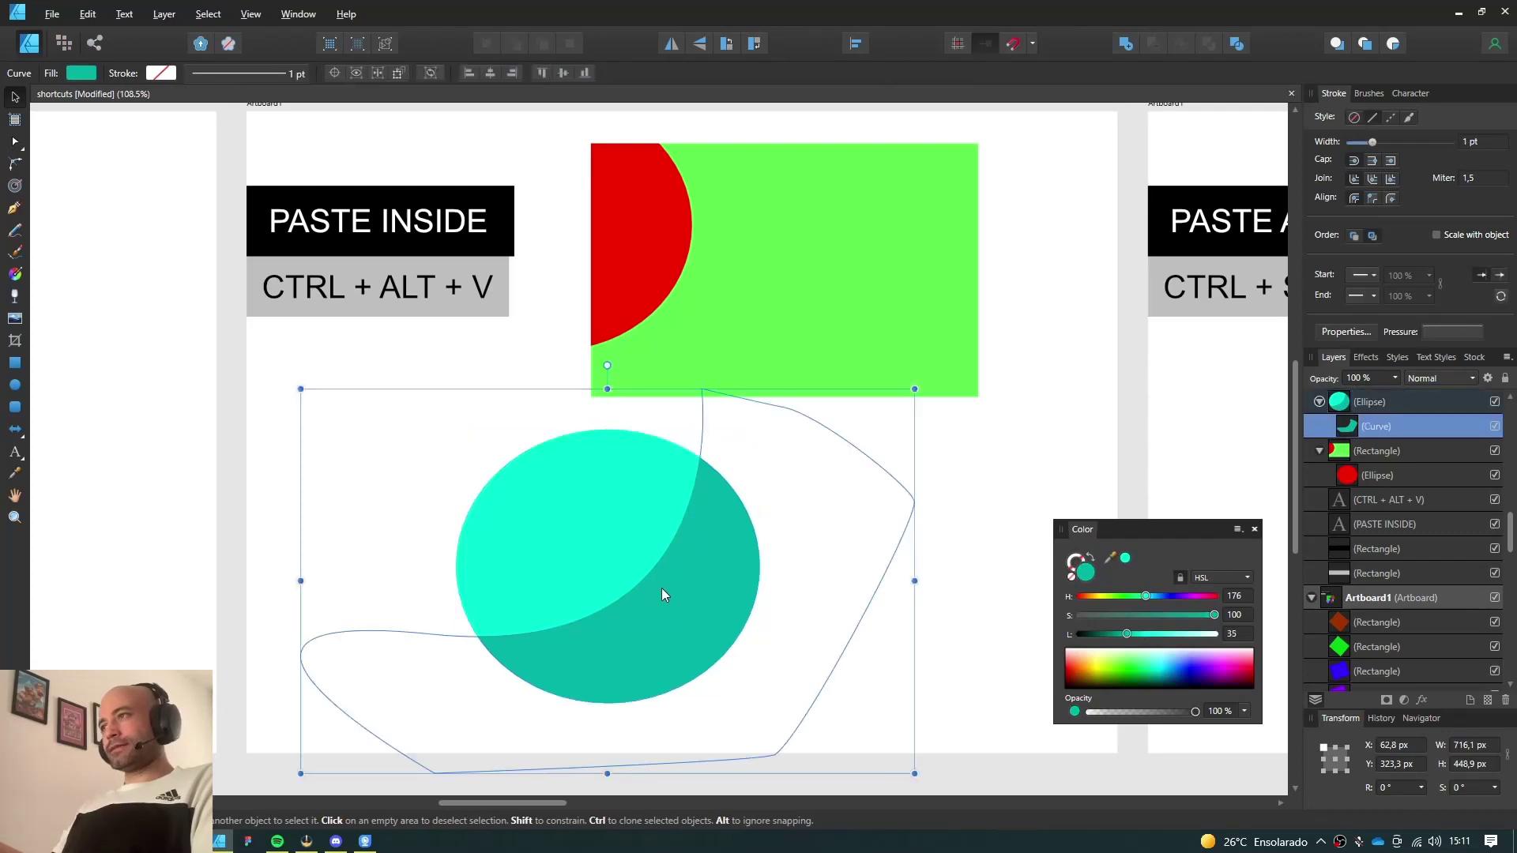
pyautogui.moveTo(667, 603)
pyautogui.mouseDown()
pyautogui.moveTo(721, 630)
pyautogui.moveTo(684, 636)
pyautogui.moveTo(680, 613)
pyautogui.mouseUp()
pyautogui.click(1421, 701)
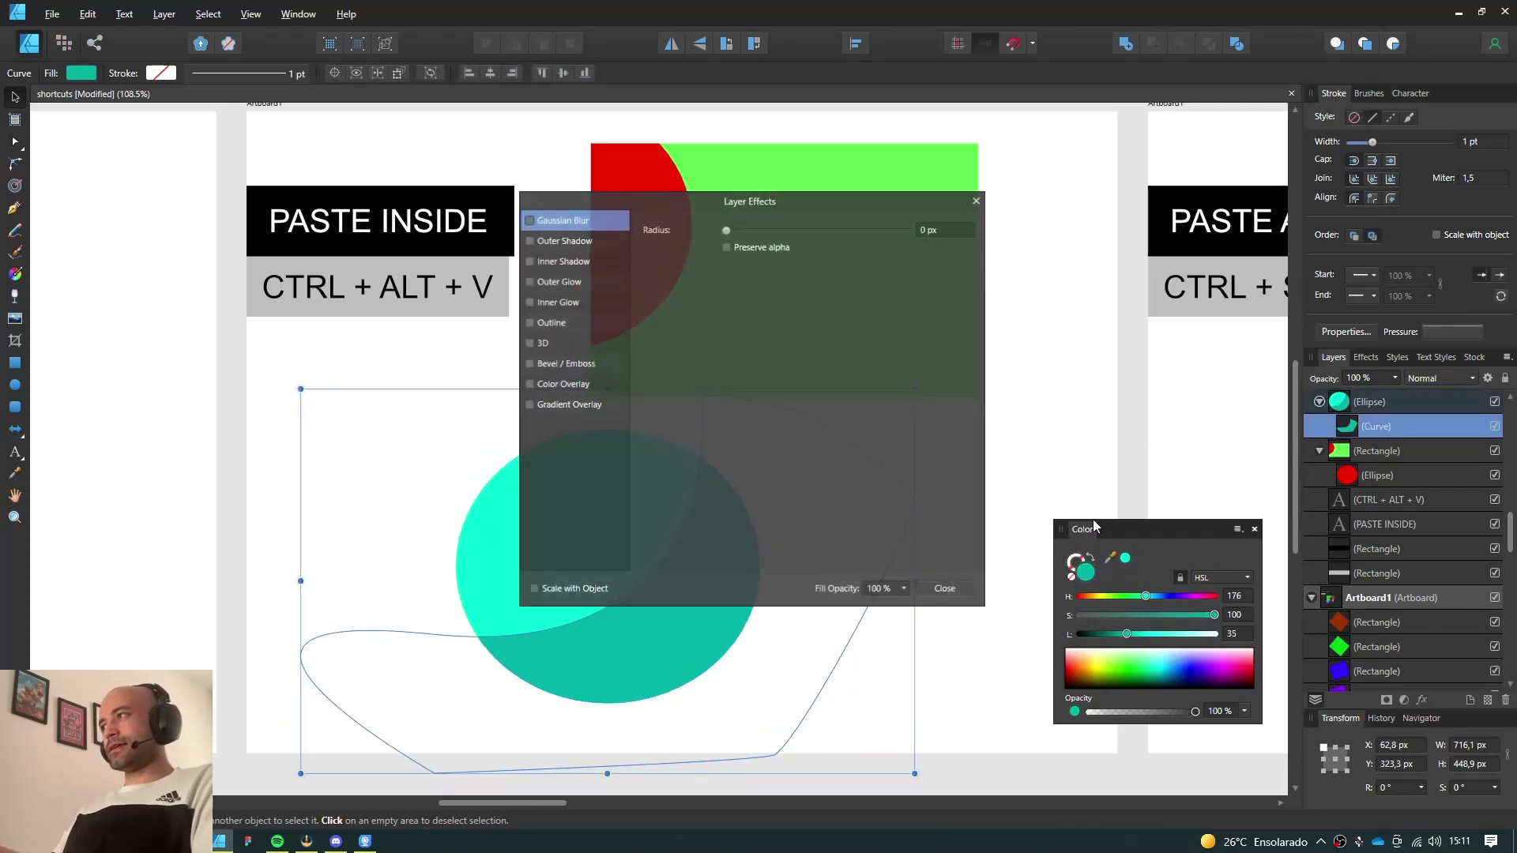
pyautogui.moveTo(776, 197)
pyautogui.mouseDown()
pyautogui.moveTo(1130, 262)
pyautogui.moveTo(1136, 298)
pyautogui.moveTo(1204, 326)
pyautogui.mouseUp()
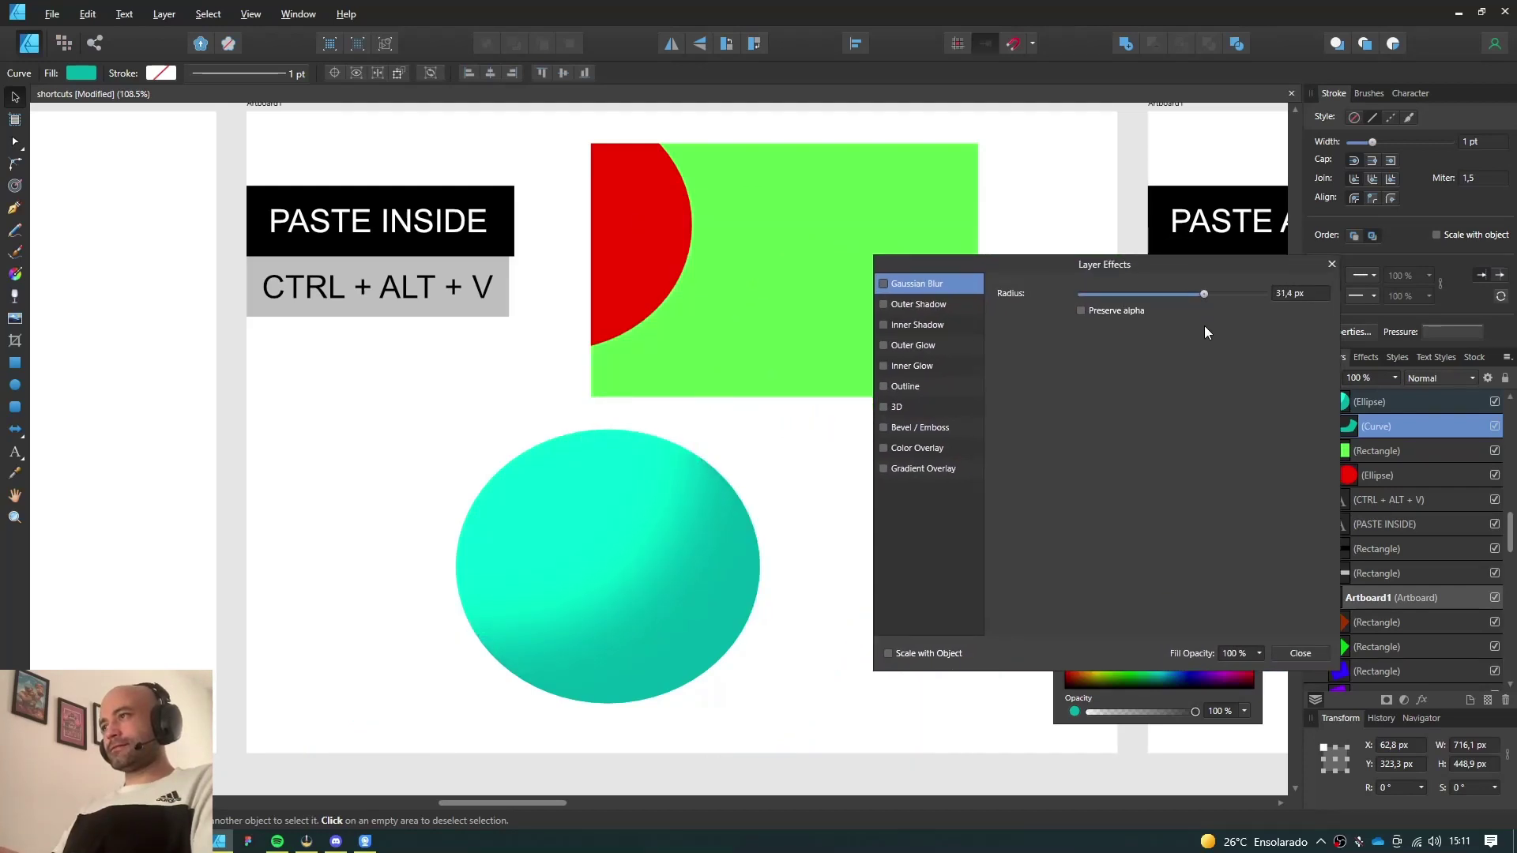
pyautogui.click(1296, 652)
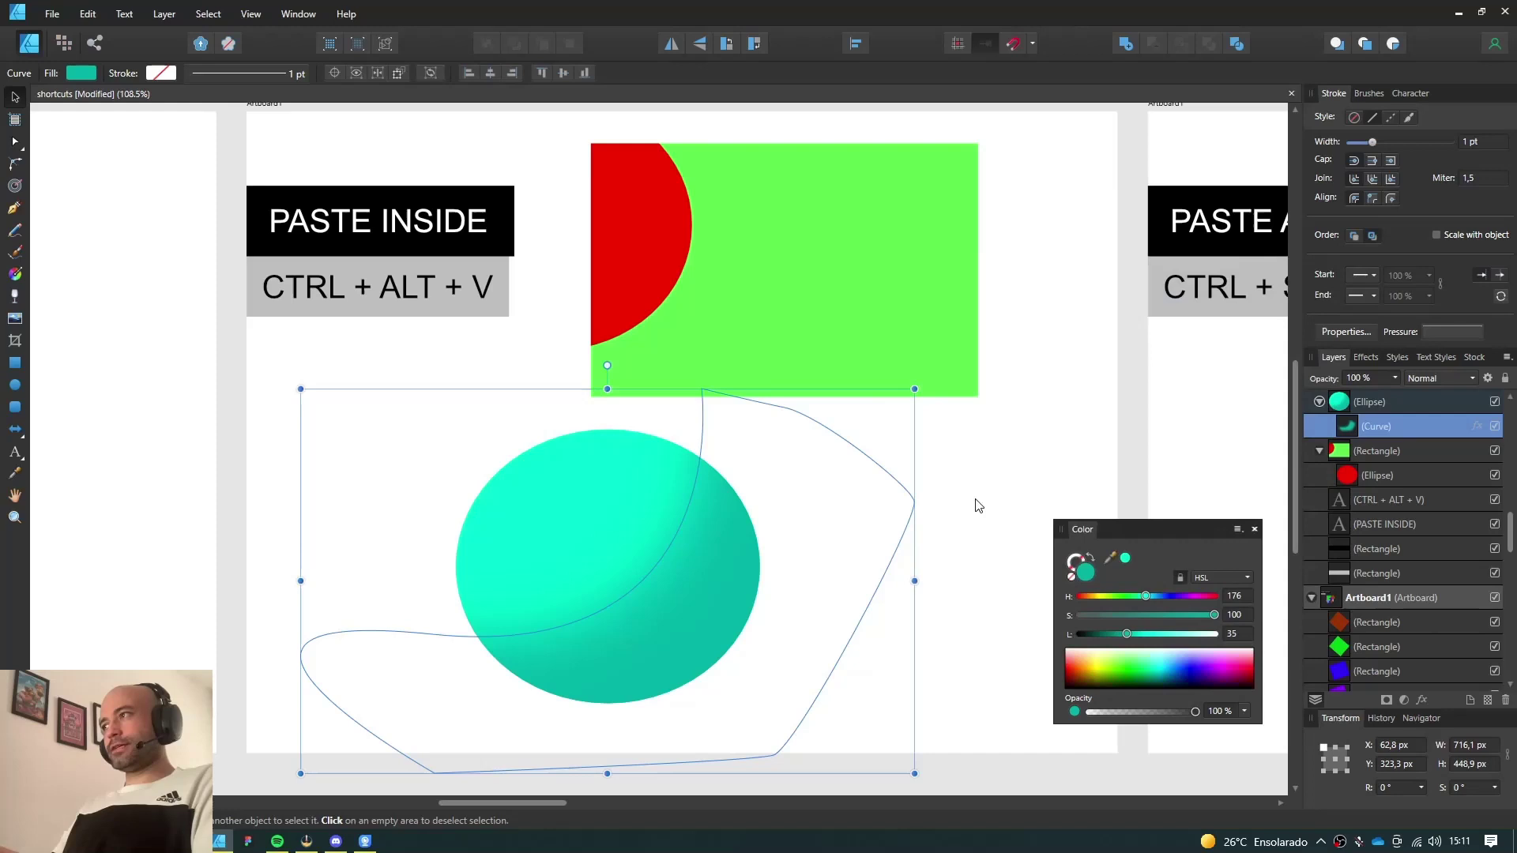
pyautogui.click(956, 507)
# Draw a purple square (HSL 265, 100, 48) about 264 px wide on the PASTE ATTRIBUTES artboard, move it toward the centre, and deselect
pyautogui.hscroll(5, 908, 514)
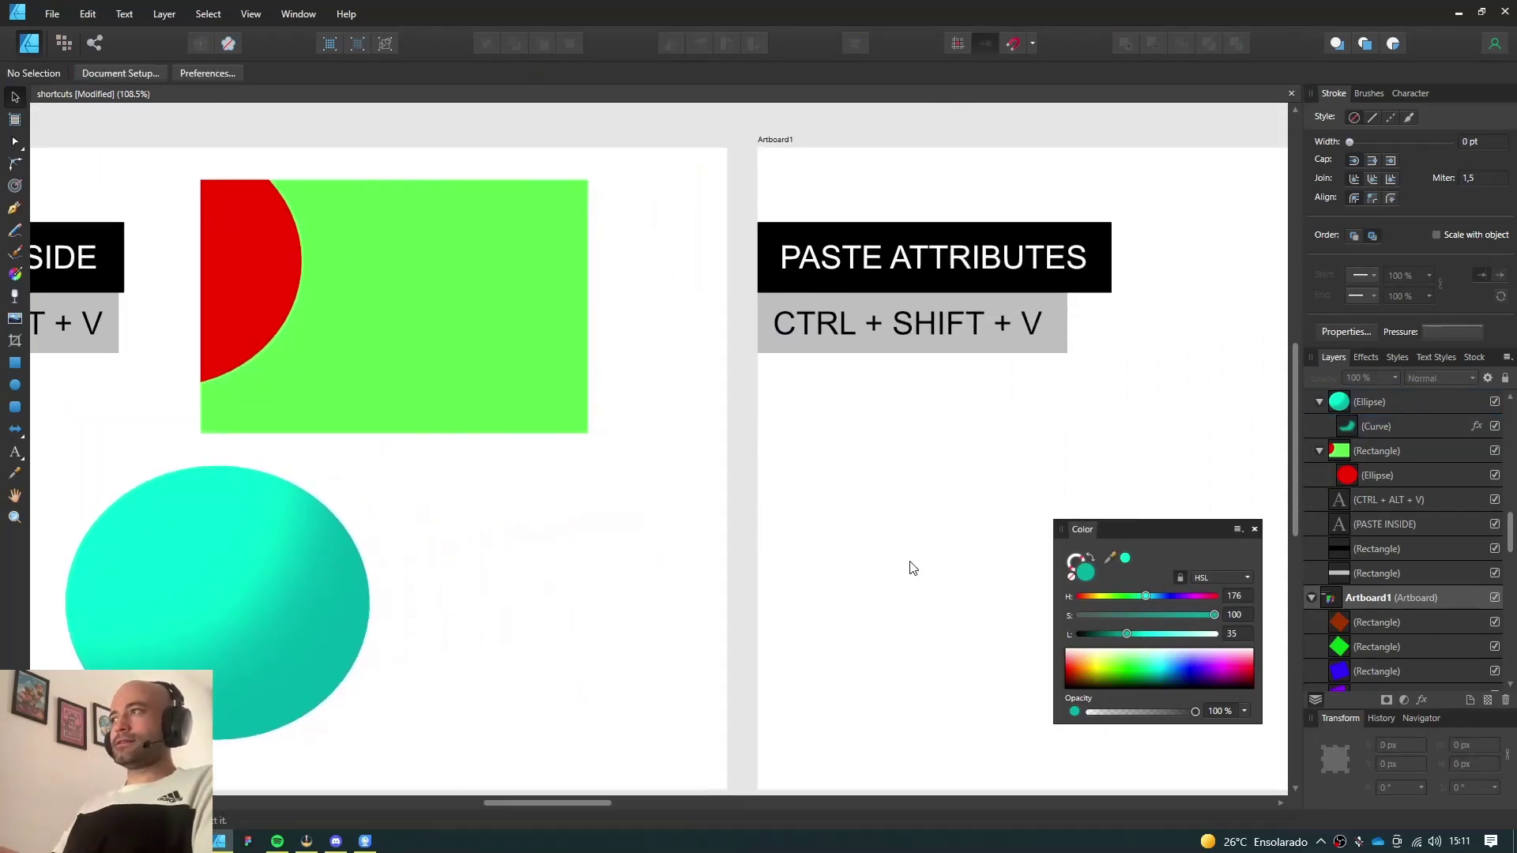
pyautogui.moveTo(910, 562); pyautogui.dragTo(409, 564)
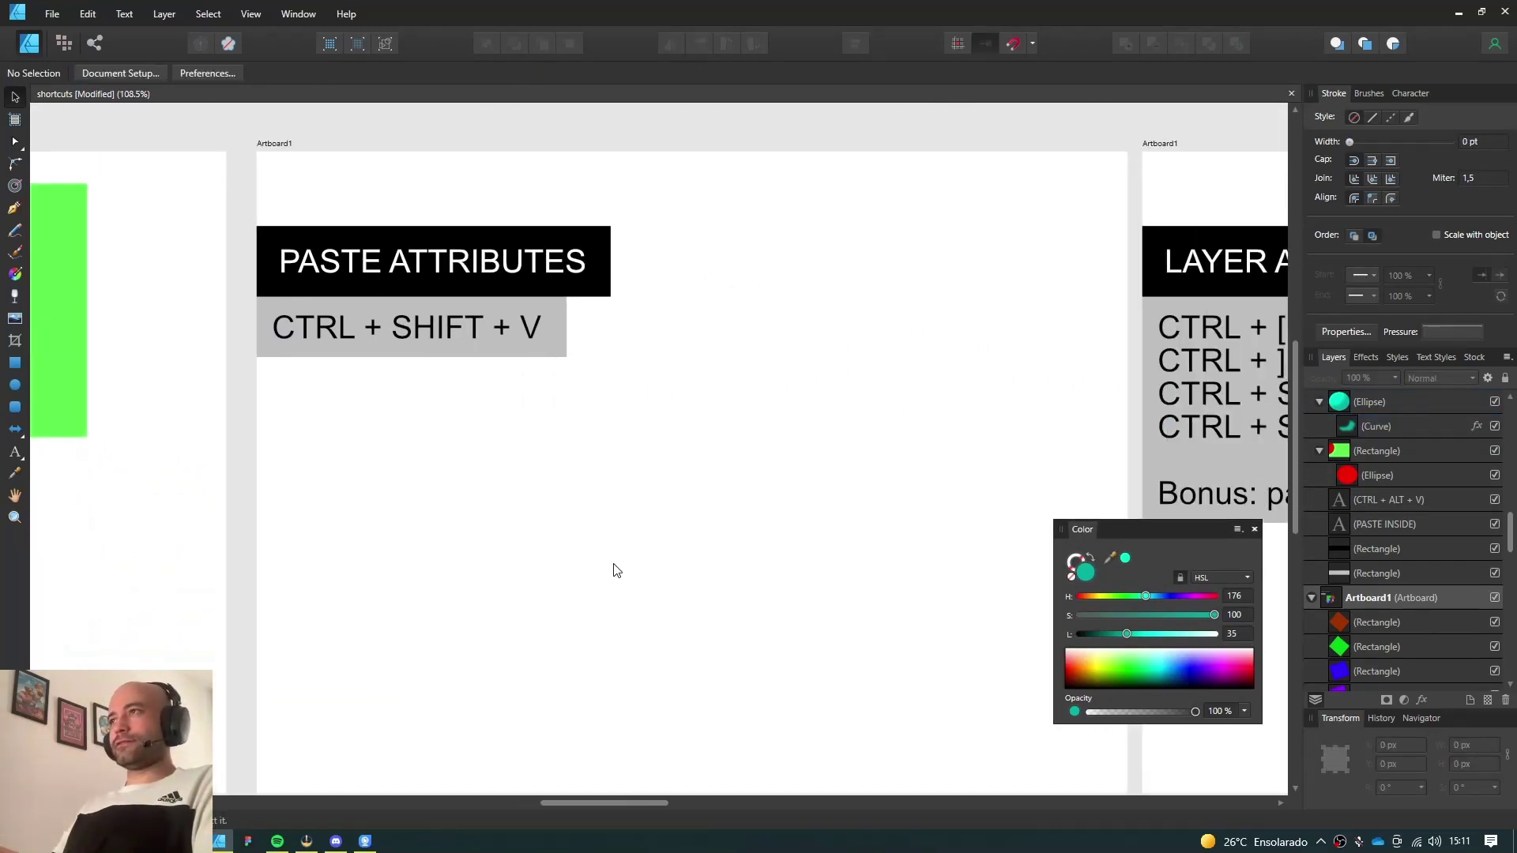
pyautogui.moveTo(613, 562)
pyautogui.mouseDown()
pyautogui.moveTo(579, 528)
pyautogui.moveTo(1067, 545)
pyautogui.moveTo(653, 534)
pyautogui.mouseUp()
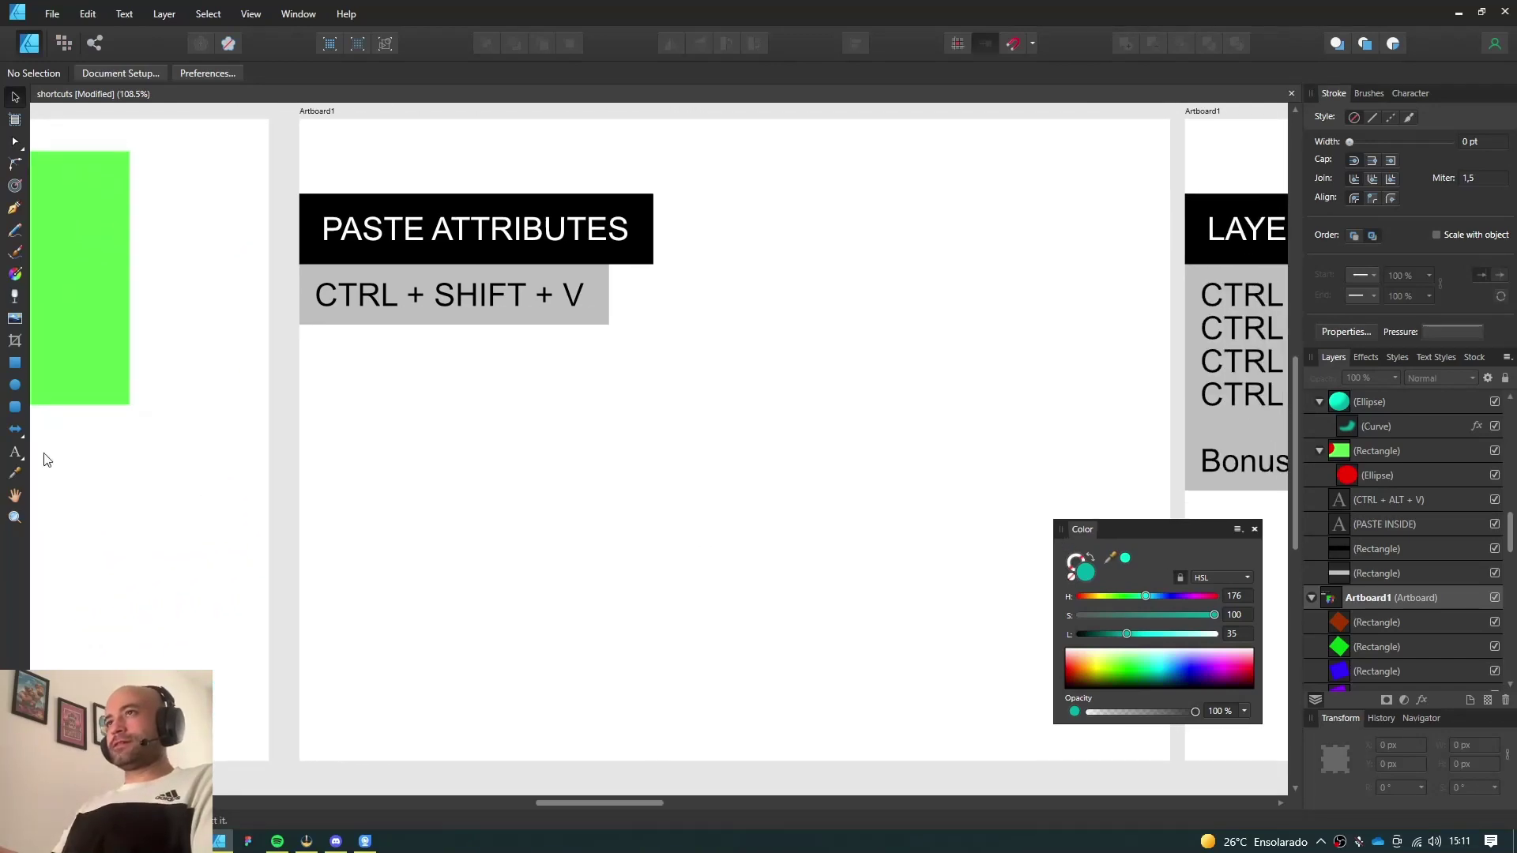
pyautogui.click(15, 363)
pyautogui.moveTo(1132, 676); pyautogui.dragTo(1193, 677)
pyautogui.click(1205, 671)
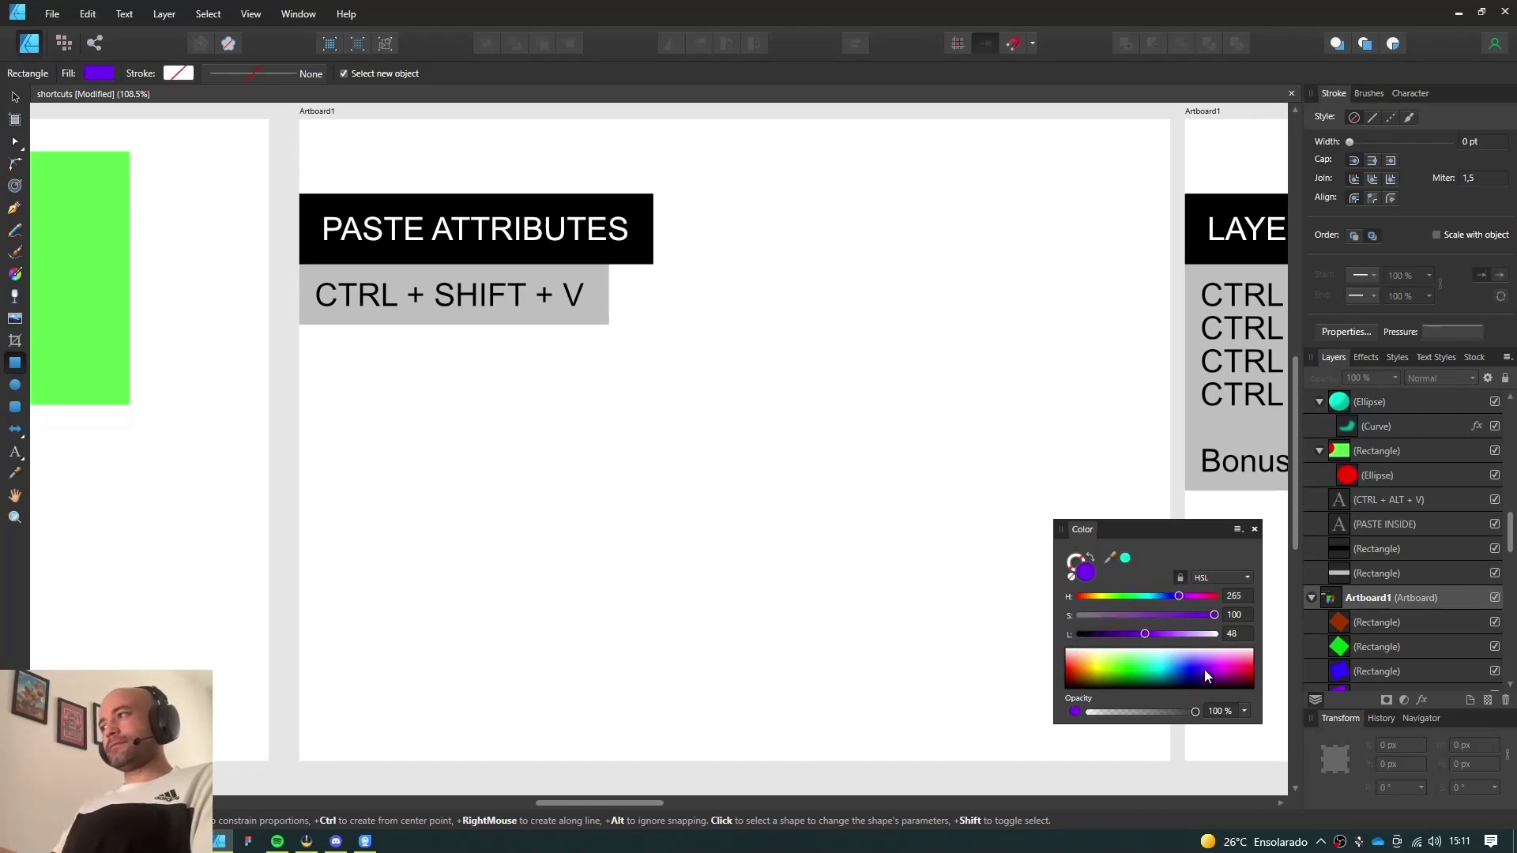
pyautogui.moveTo(671, 463)
pyautogui.mouseDown()
pyautogui.moveTo(874, 640)
pyautogui.moveTo(887, 680)
pyautogui.mouseUp()
pyautogui.press('v')
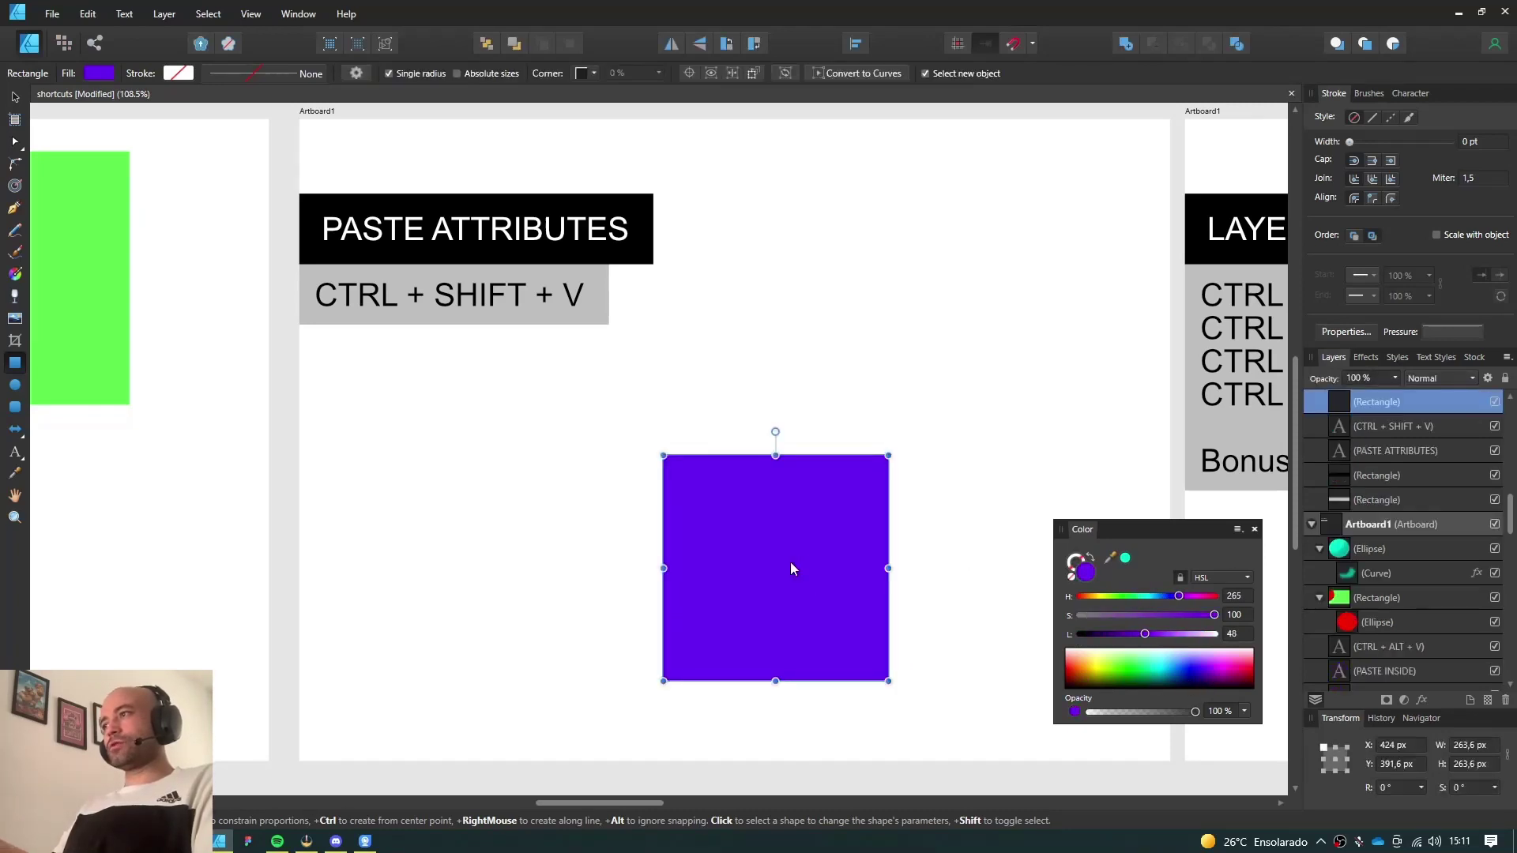
pyautogui.moveTo(790, 562); pyautogui.dragTo(742, 538)
pyautogui.click(545, 624)
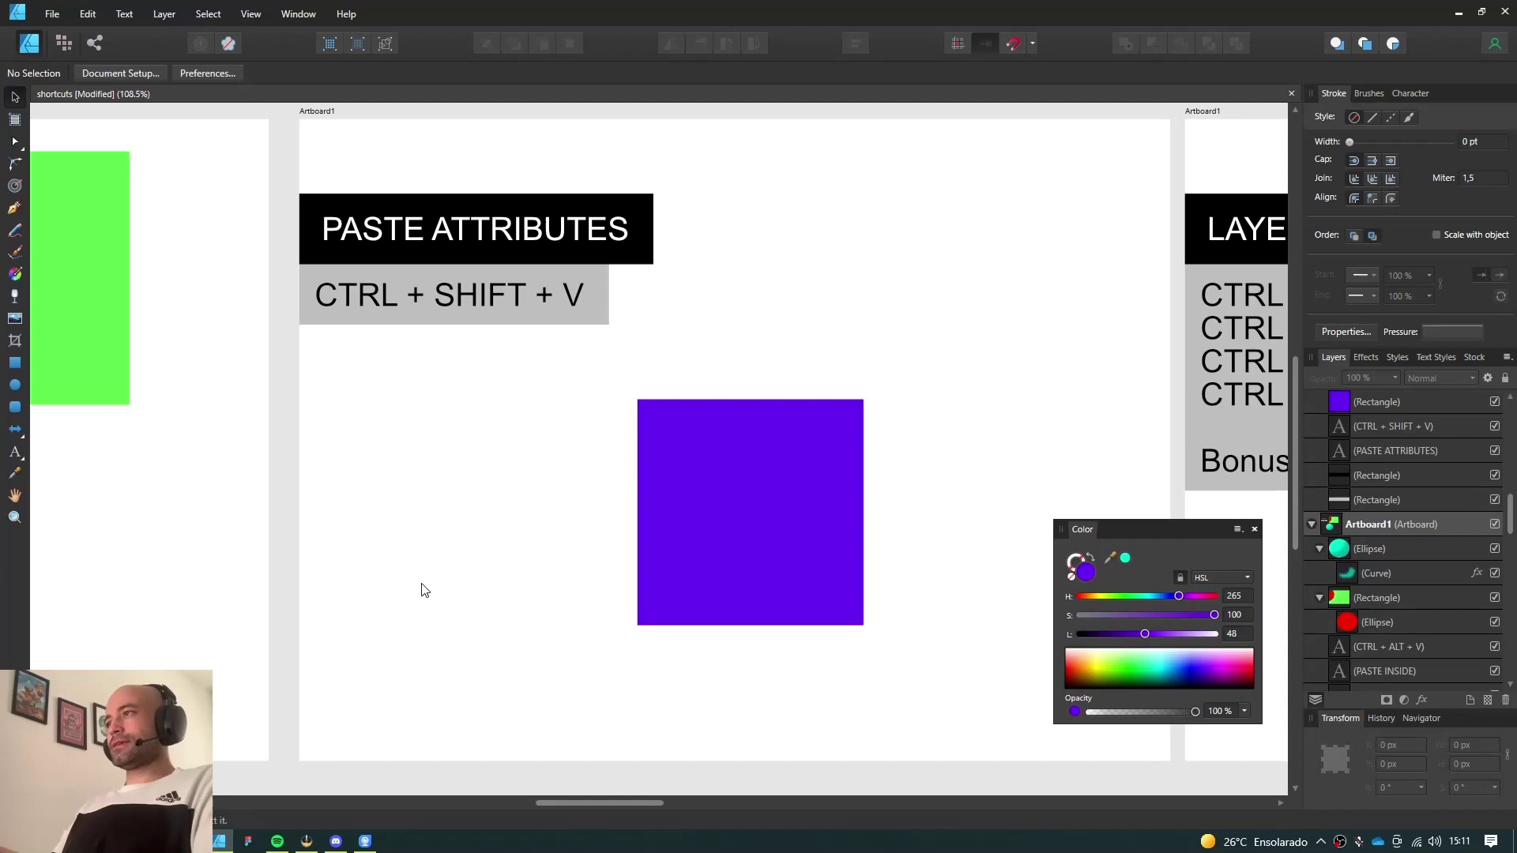
# Copy the blurred shadow curve inside the turquoise ellipse, paste its attributes onto the purple square, and deselect
pyautogui.moveTo(424, 590); pyautogui.dragTo(499, 556)
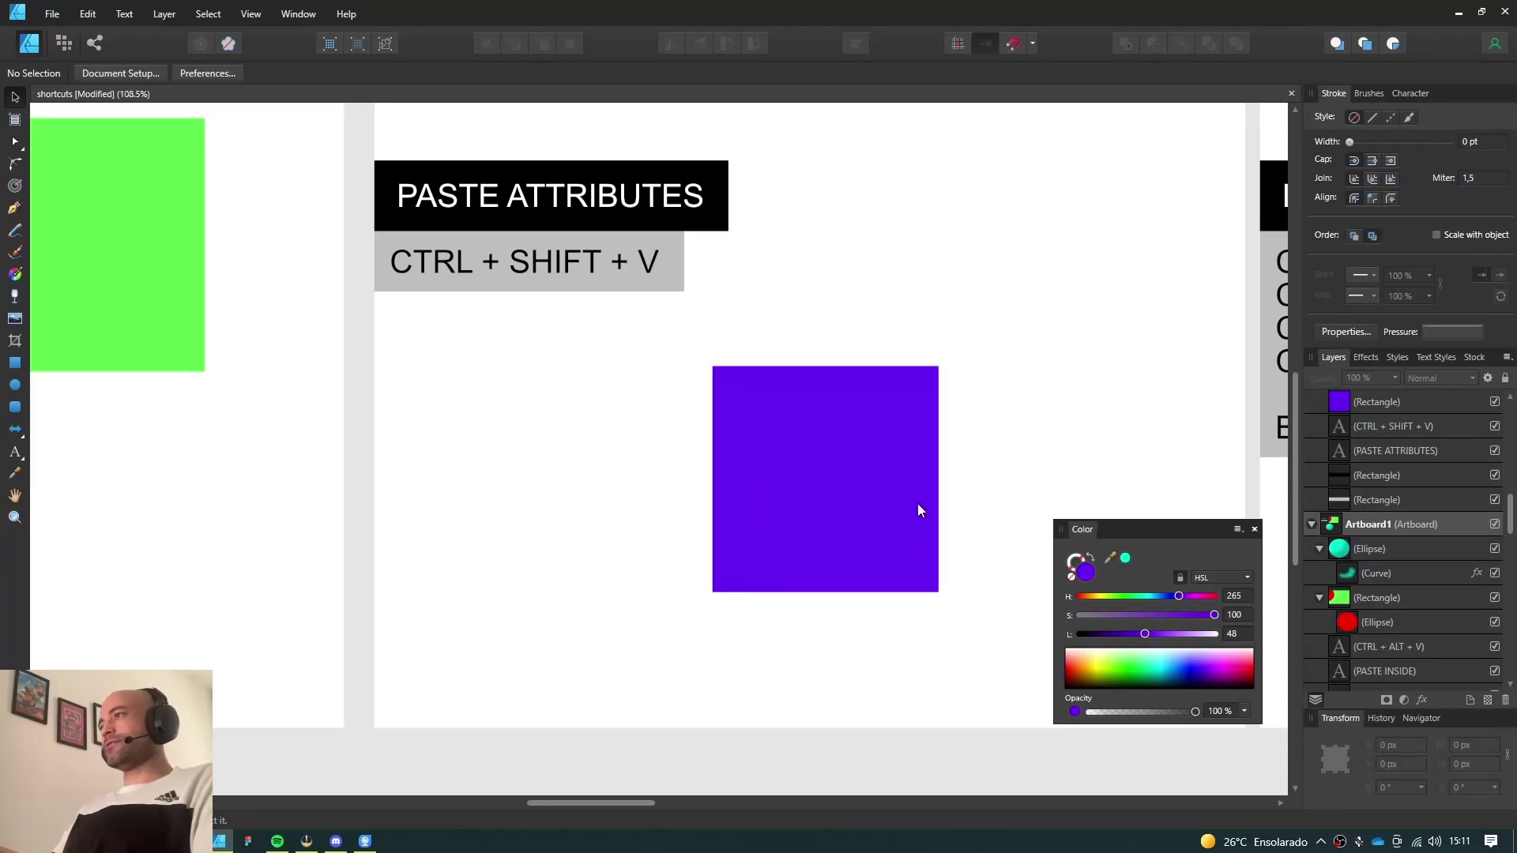
pyautogui.moveTo(524, 521); pyautogui.dragTo(902, 527)
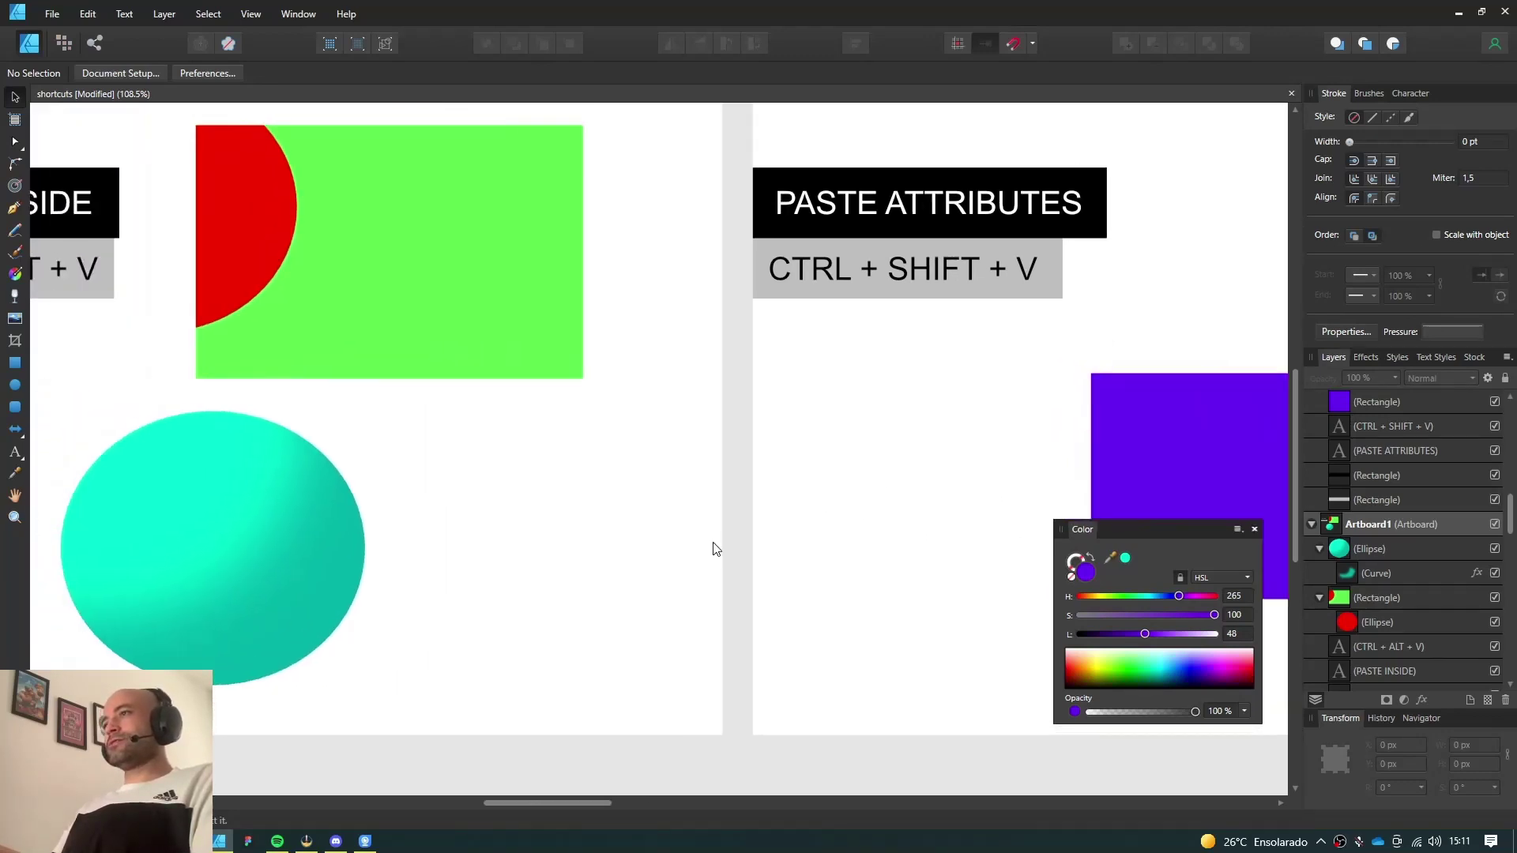
pyautogui.moveTo(408, 563); pyautogui.dragTo(421, 548)
pyautogui.click(309, 565)
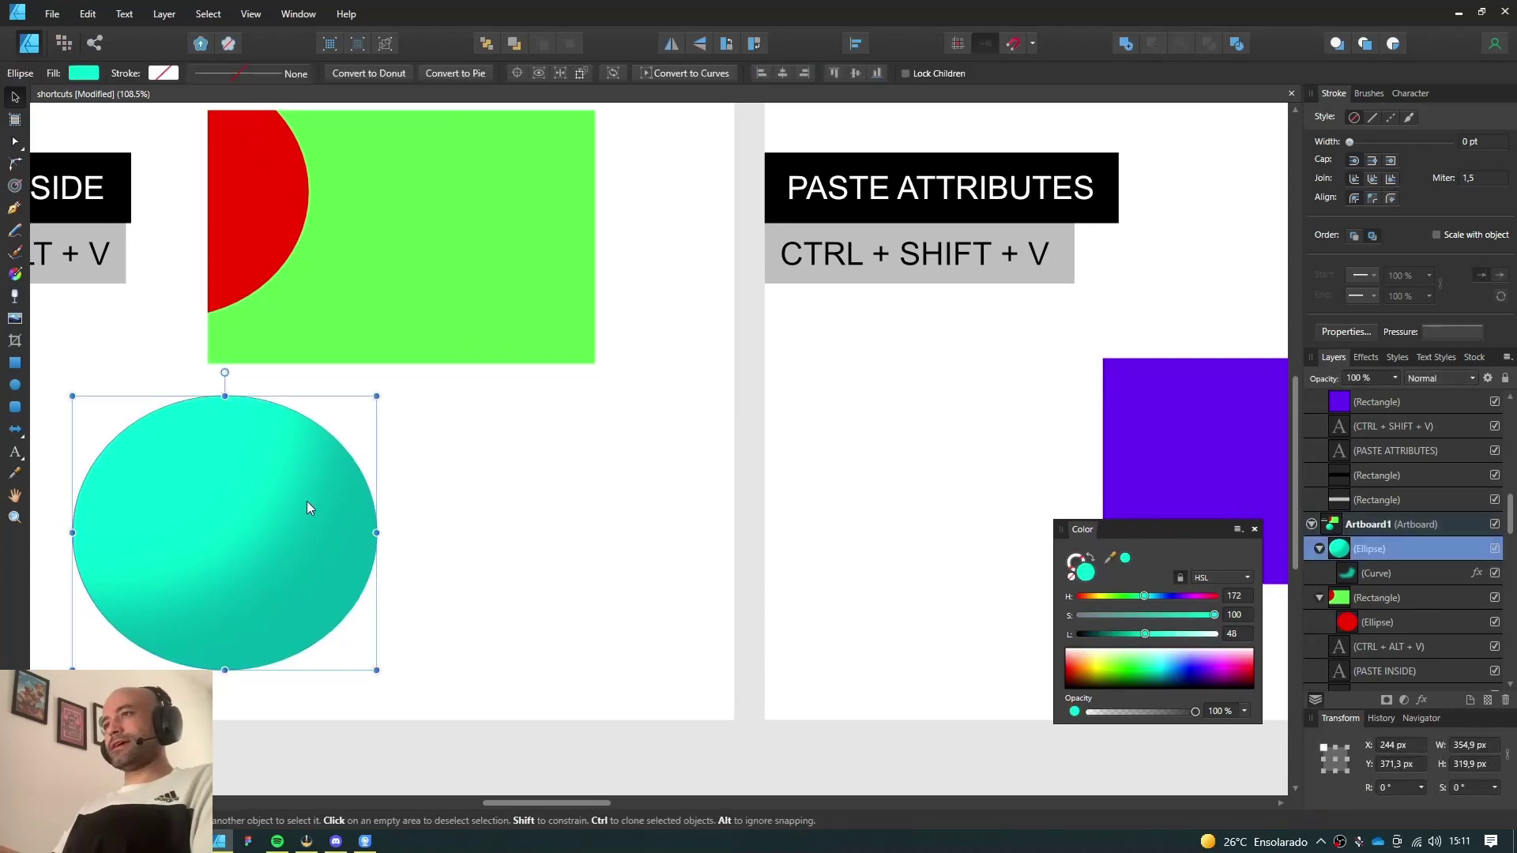
pyautogui.click(313, 552)
pyautogui.hscroll(-3, 287, 547)
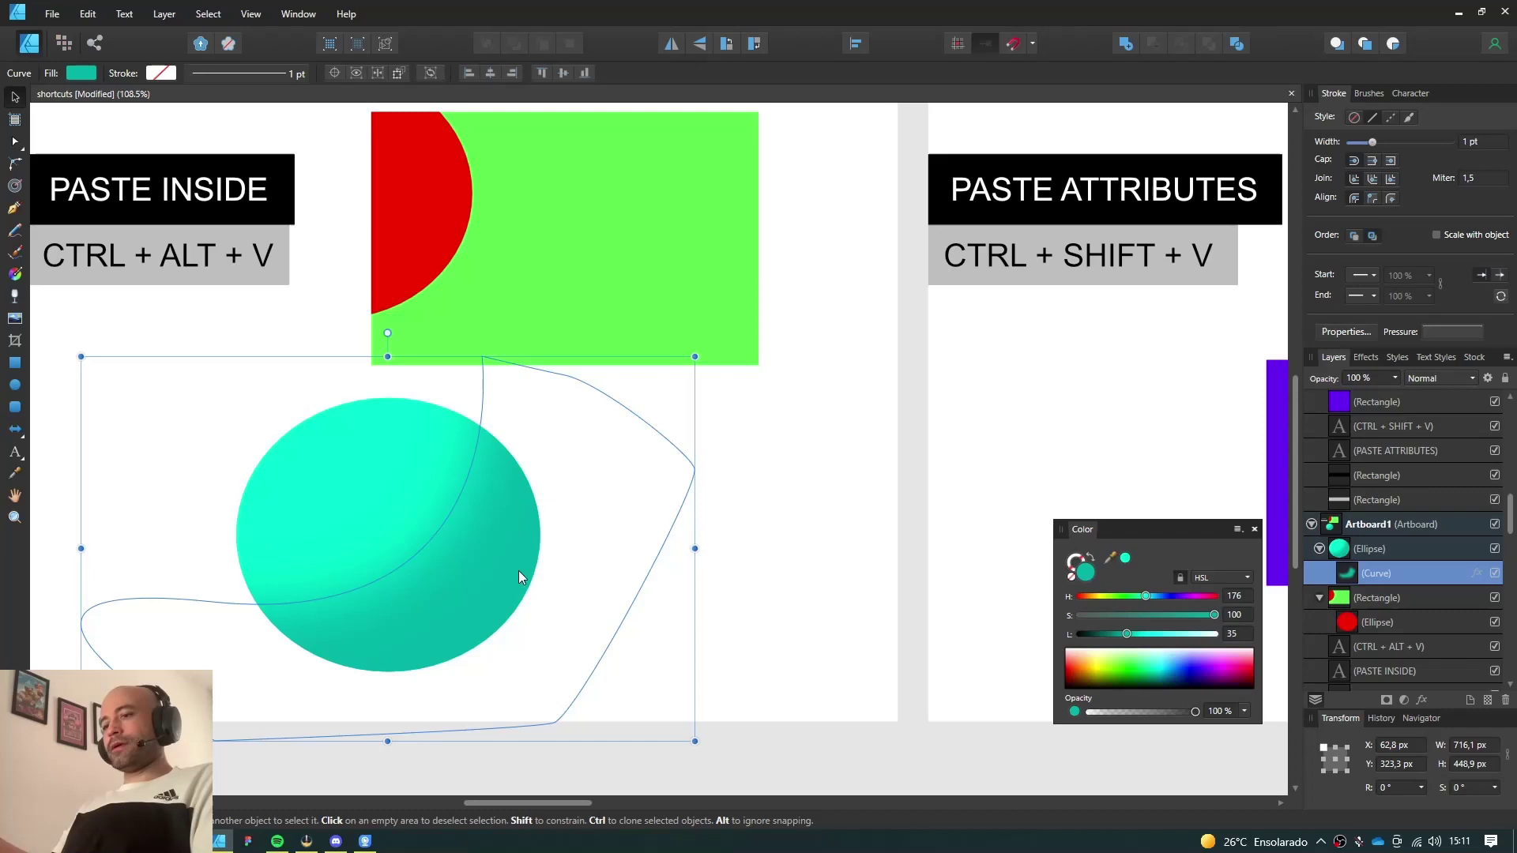
pyautogui.hscroll(9, 789, 566)
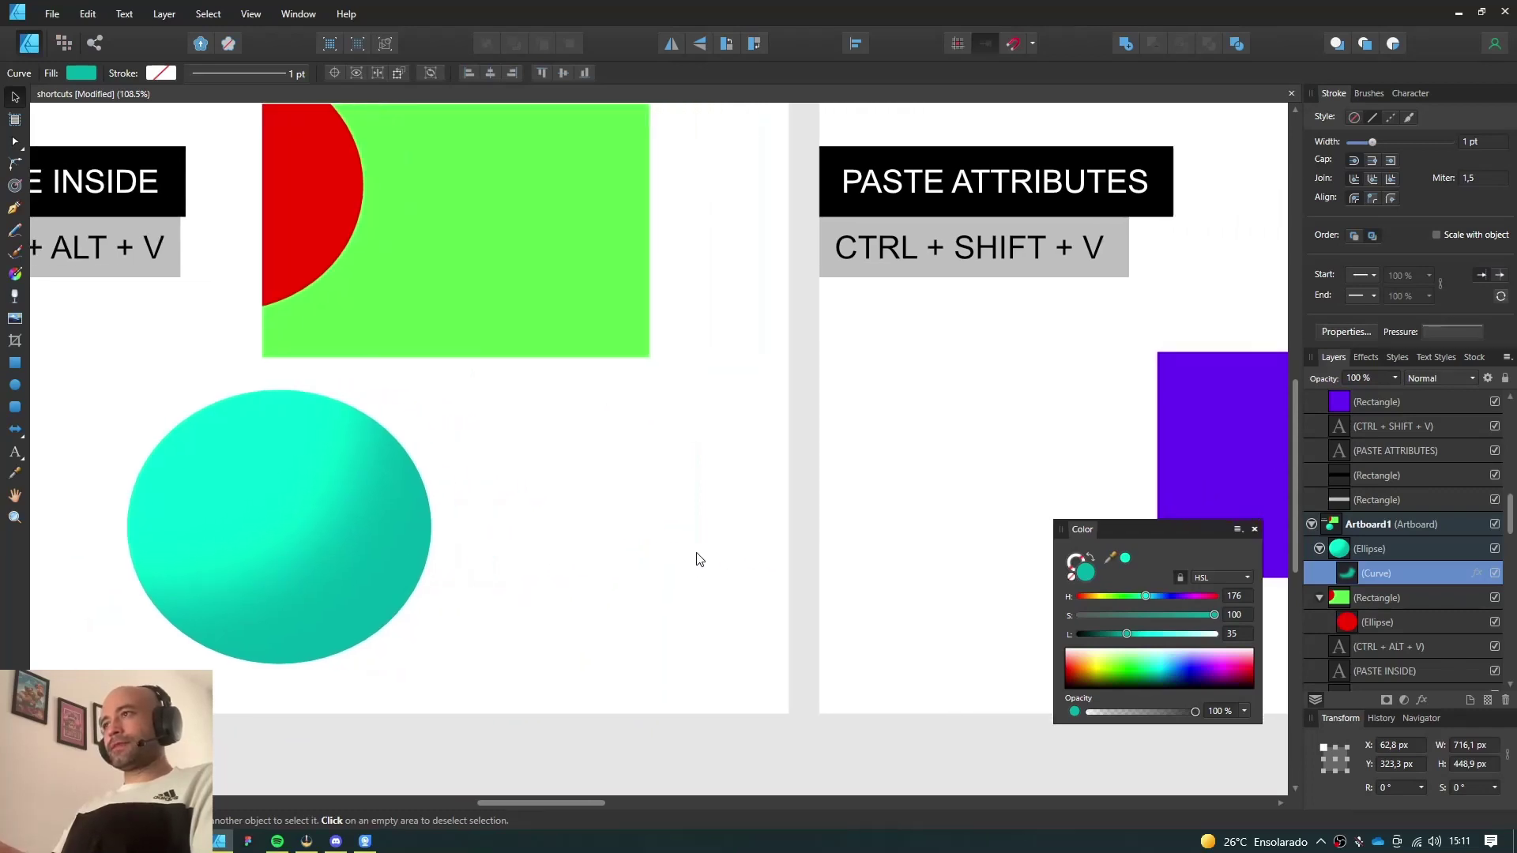
pyautogui.click(877, 448)
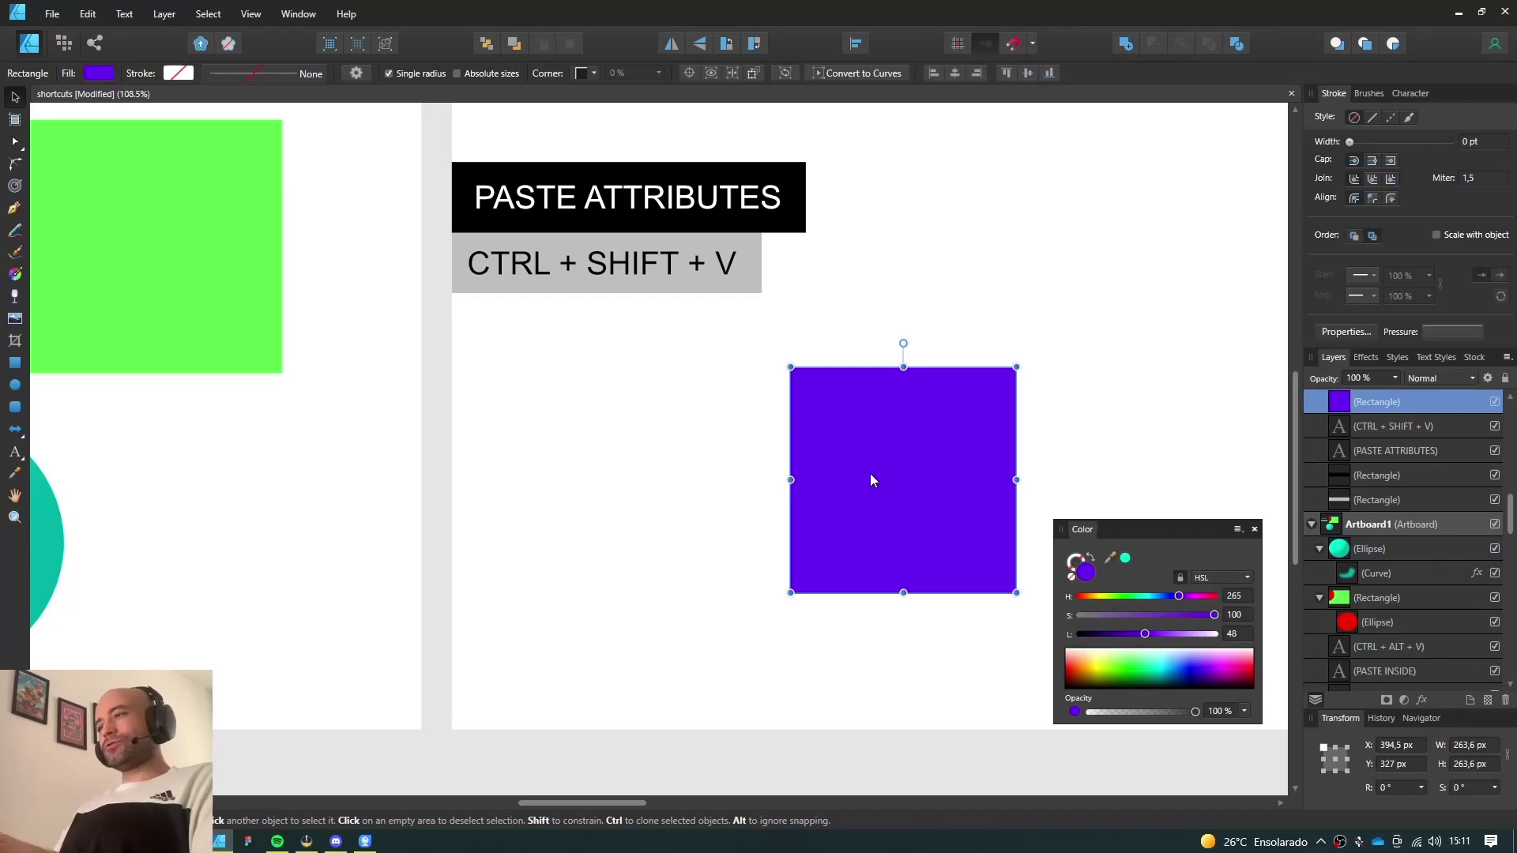
pyautogui.hotkey('ctrl', 'shift', 'v')
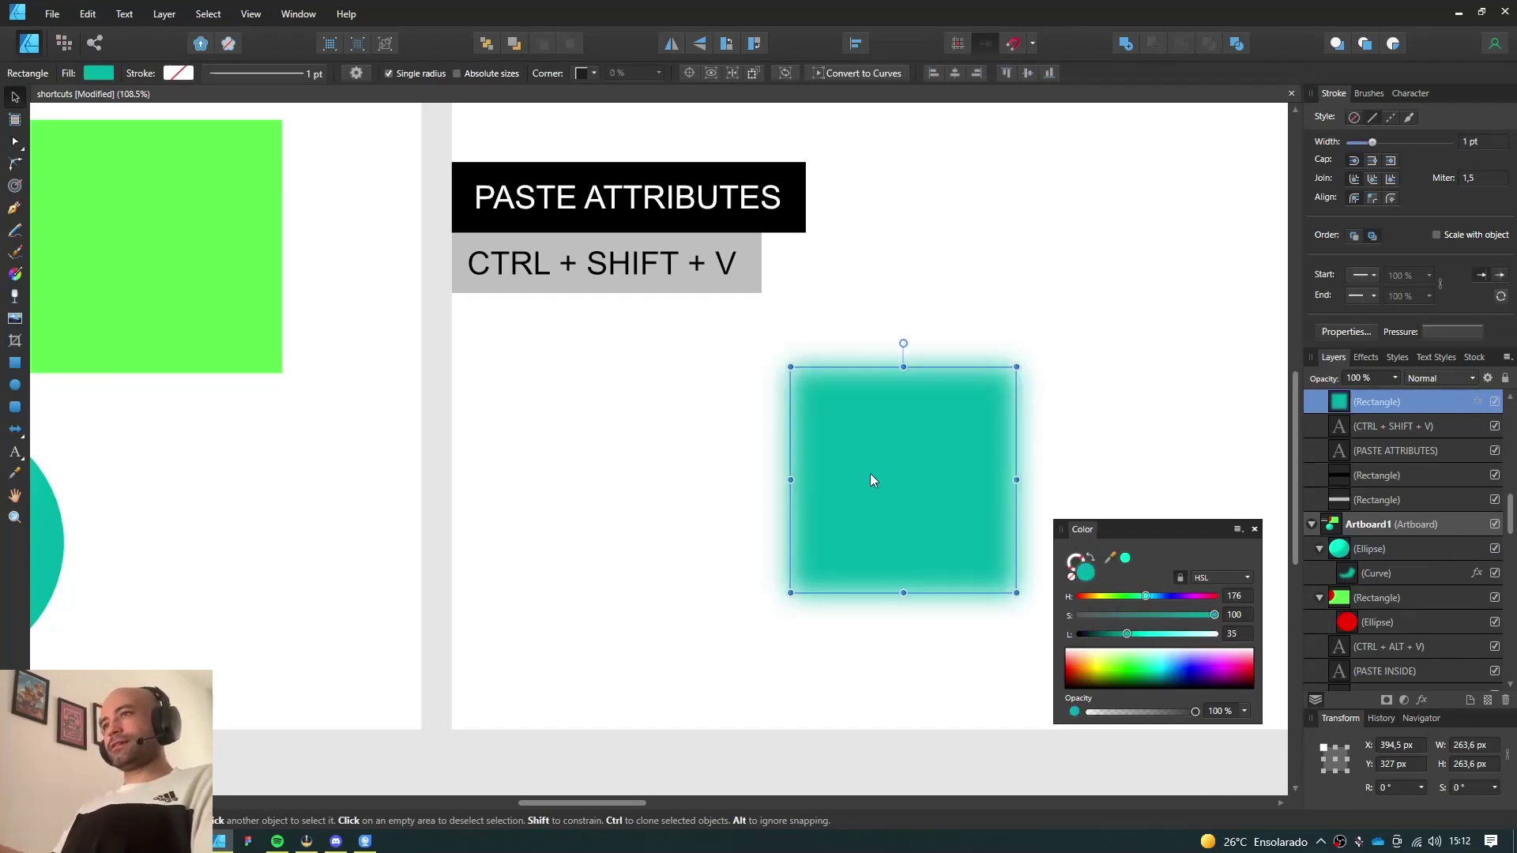
pyautogui.moveTo(702, 533); pyautogui.dragTo(795, 550)
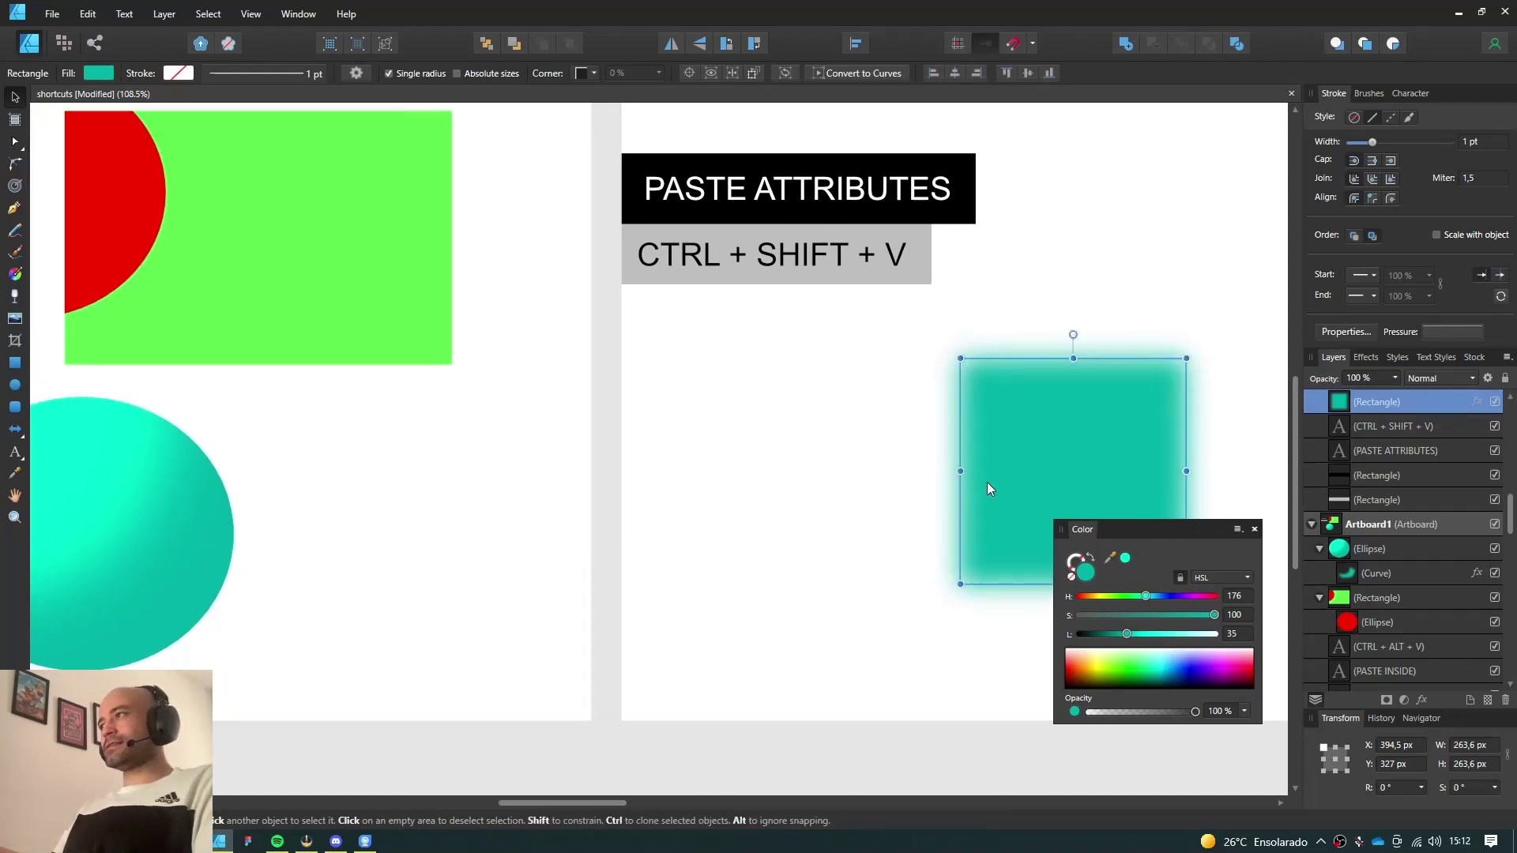
pyautogui.hscroll(5, 864, 566)
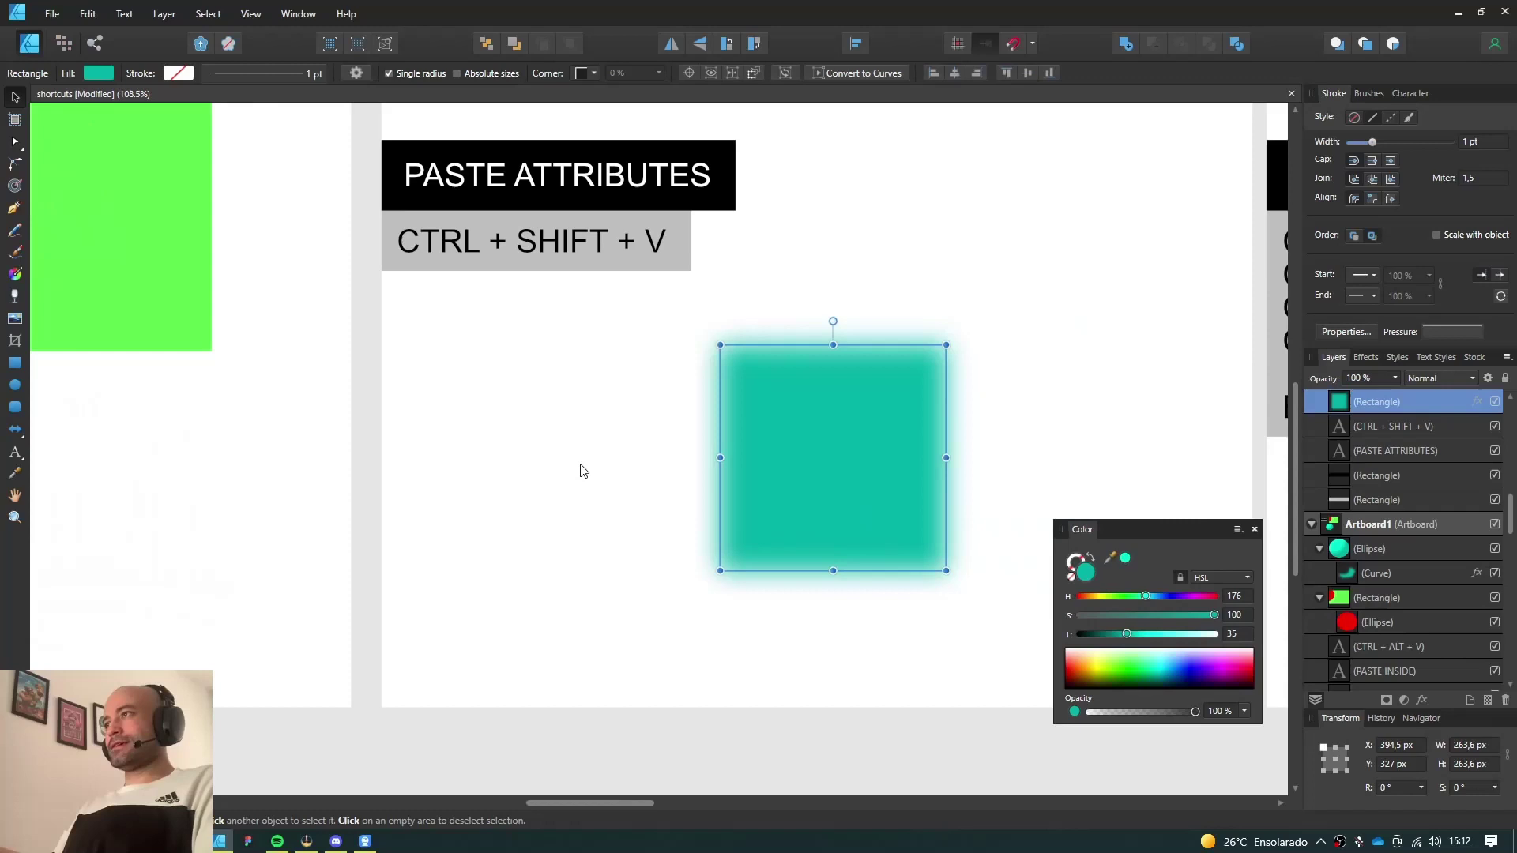
pyautogui.click(583, 469)
# Add the artistic text "random text" beside the blurred square on the PASTE ATTRIBUTES artboard
pyautogui.press('t')
pyautogui.click(499, 417)
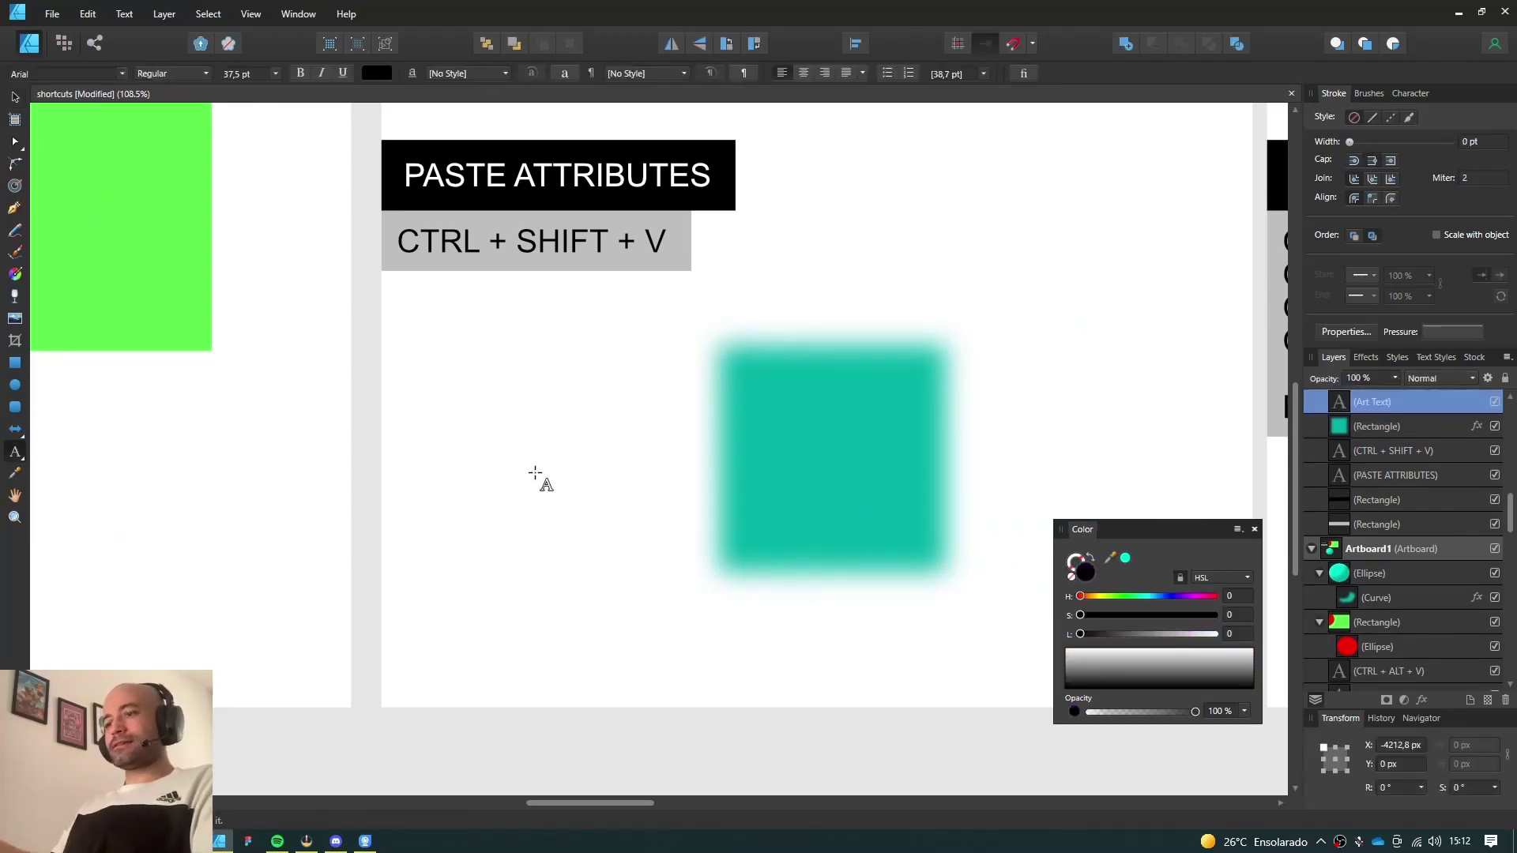
pyautogui.write('ran')
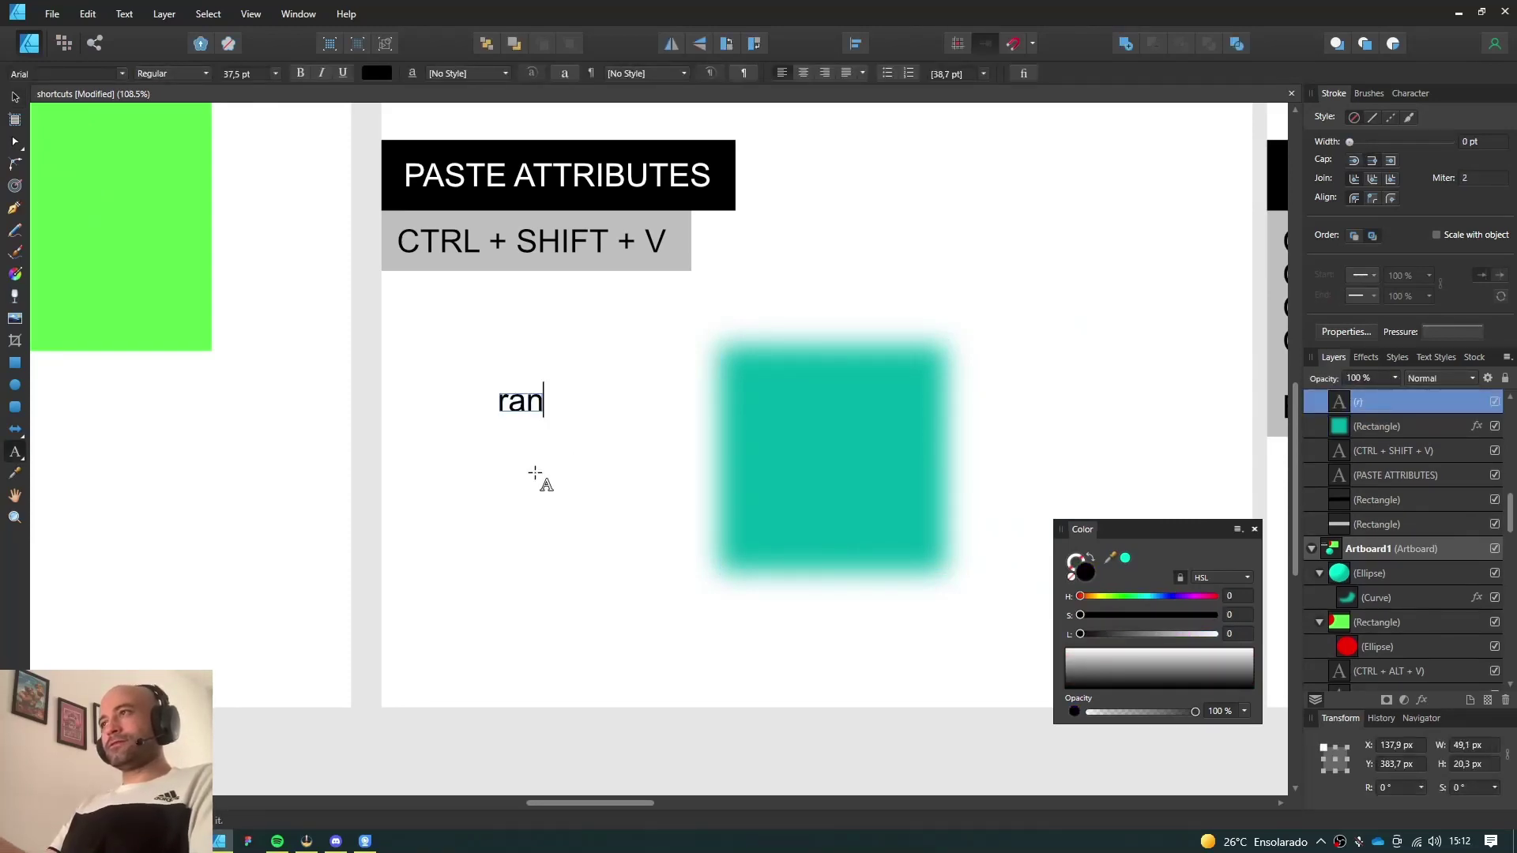
pyautogui.write('dom text')
pyautogui.press('Escape')
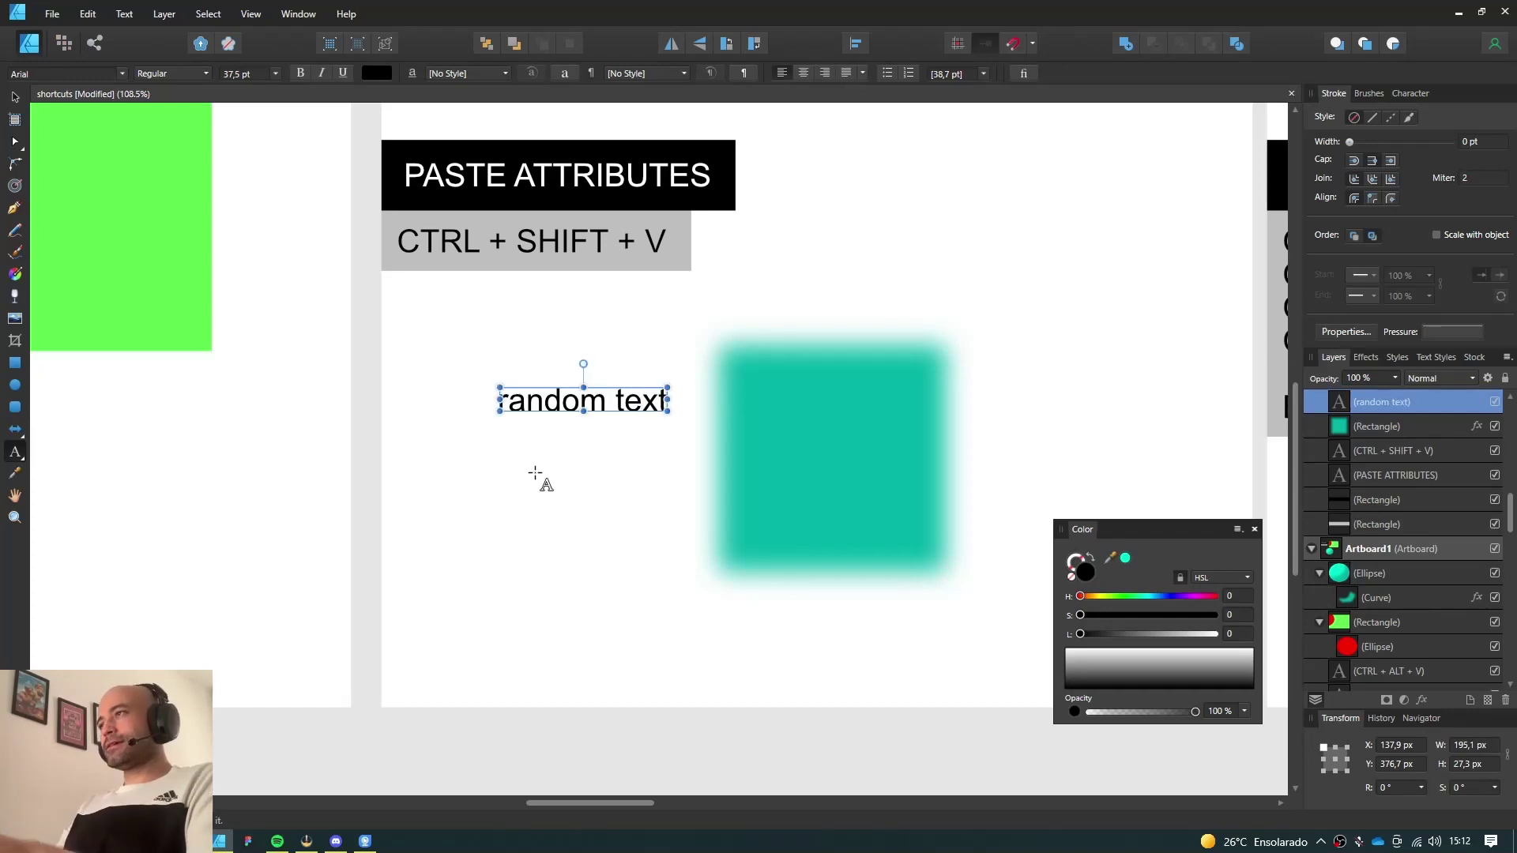
# Set the fill of "random text" to blue (HSL 216, 84, 60)
pyautogui.moveTo(1097, 661); pyautogui.dragTo(1177, 666)
pyautogui.moveTo(1169, 614)
pyautogui.mouseDown()
pyautogui.moveTo(1193, 618)
pyautogui.moveTo(1160, 595)
pyautogui.mouseUp()
pyautogui.click(1158, 591)
# Give "random text" a red outline (HSL 0, 100, 54) with a width of 3.5 pt
pyautogui.click(1072, 563)
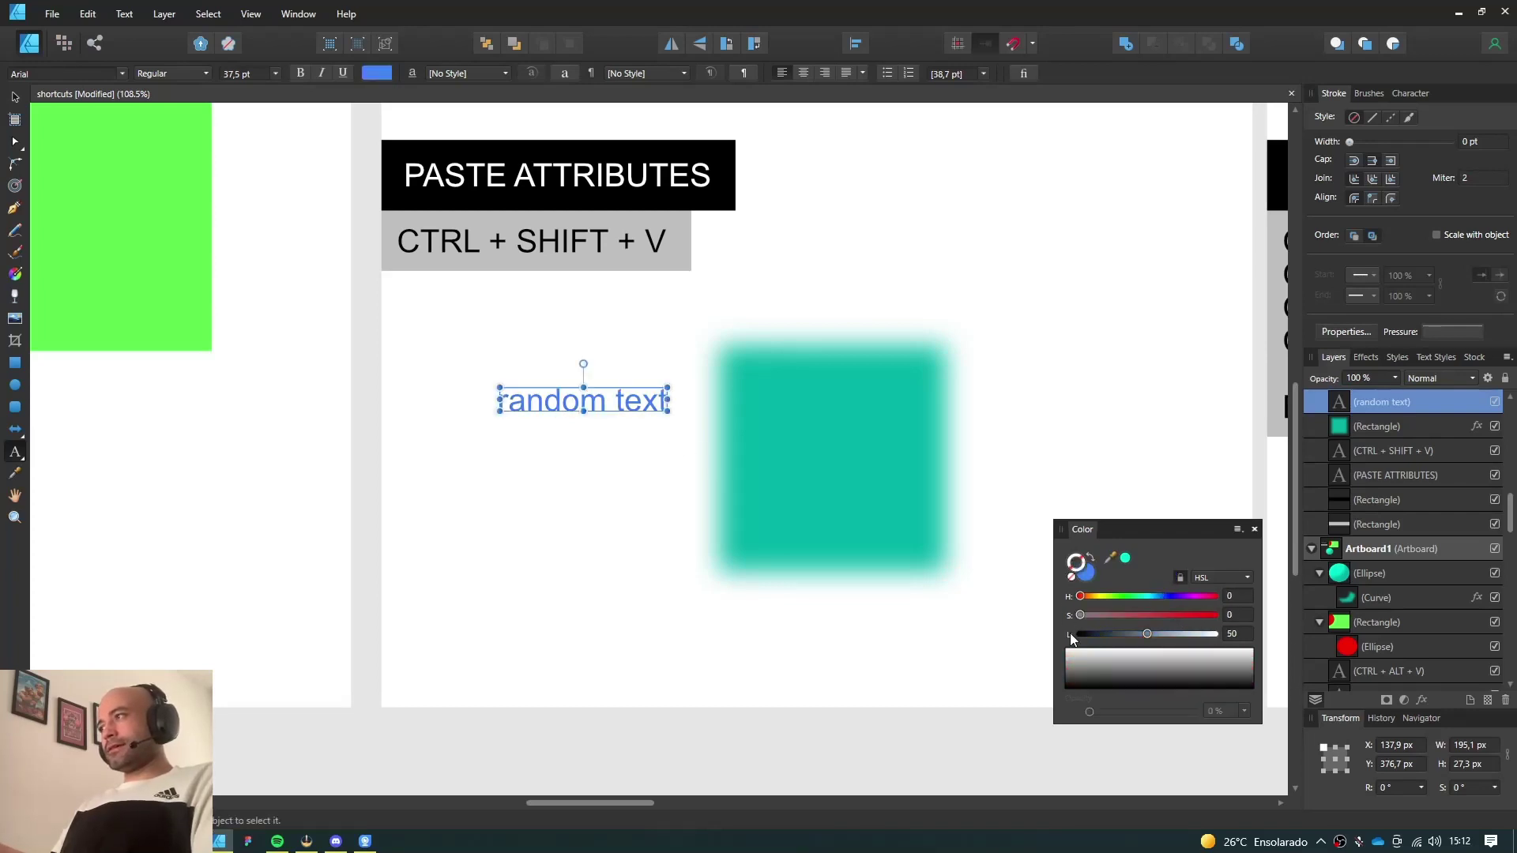
pyautogui.moveTo(1108, 667); pyautogui.dragTo(1117, 667)
pyautogui.moveTo(1118, 596); pyautogui.dragTo(1076, 597)
pyautogui.moveTo(1185, 615); pyautogui.dragTo(1215, 615)
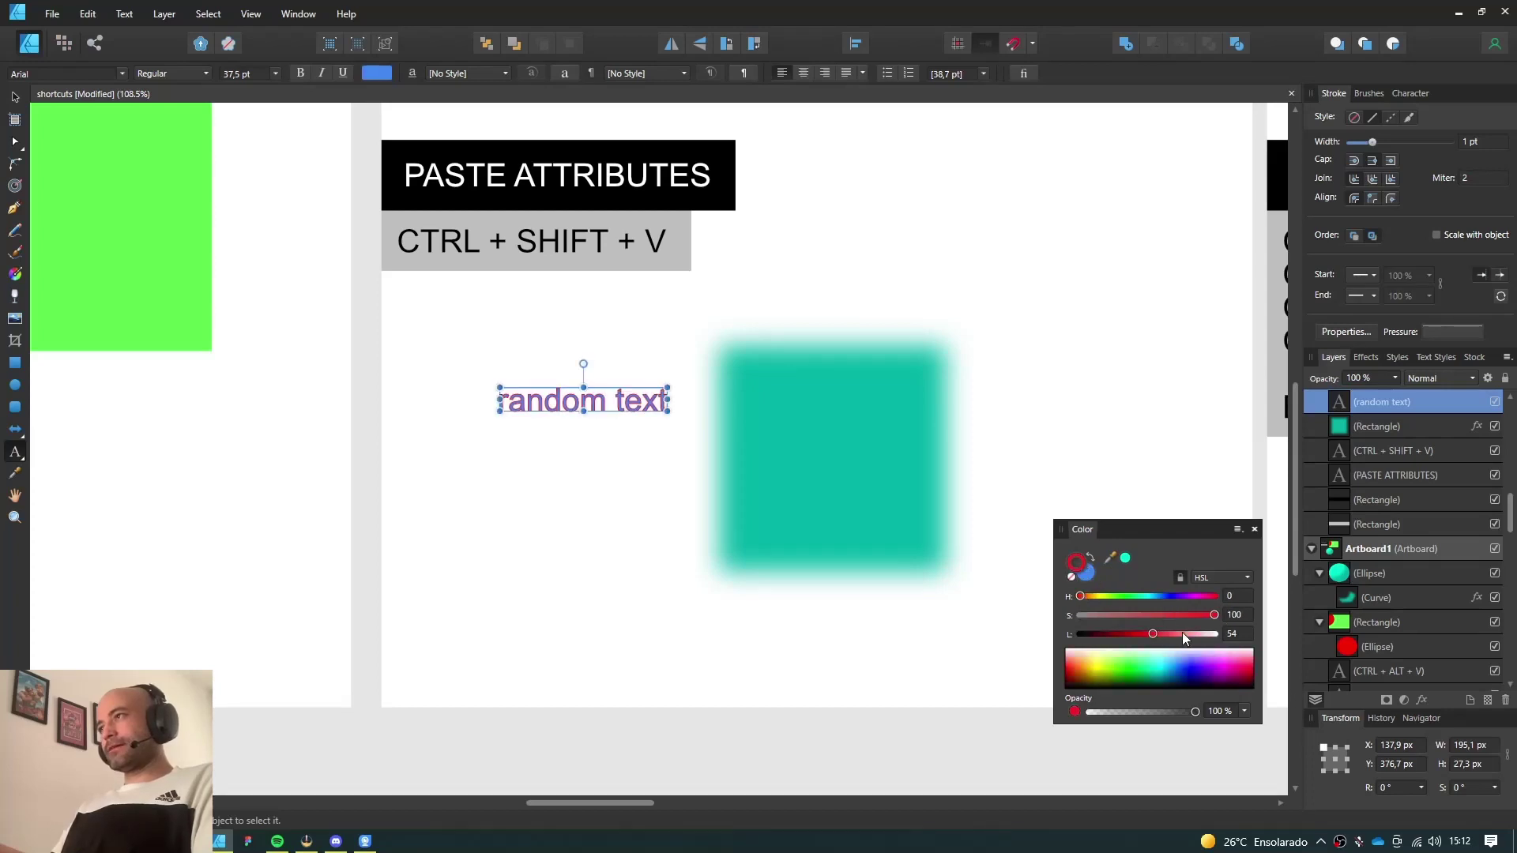
pyautogui.moveTo(1373, 139); pyautogui.dragTo(1377, 143)
pyautogui.press('v')
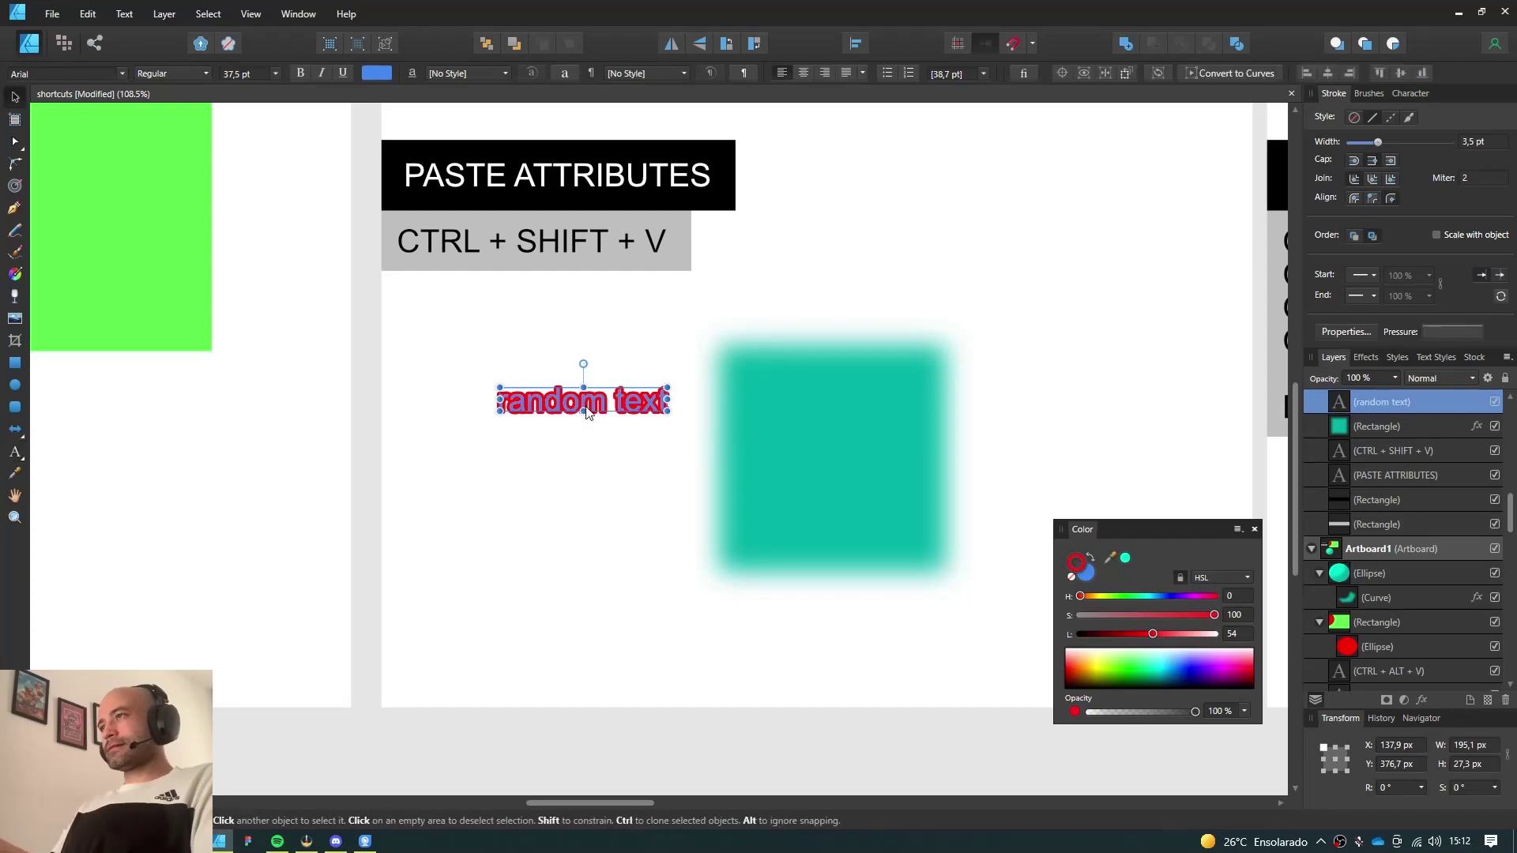
# Add a second artistic text reading "boring text" below "random text"
pyautogui.click(559, 532)
pyautogui.press('t')
pyautogui.click(518, 551)
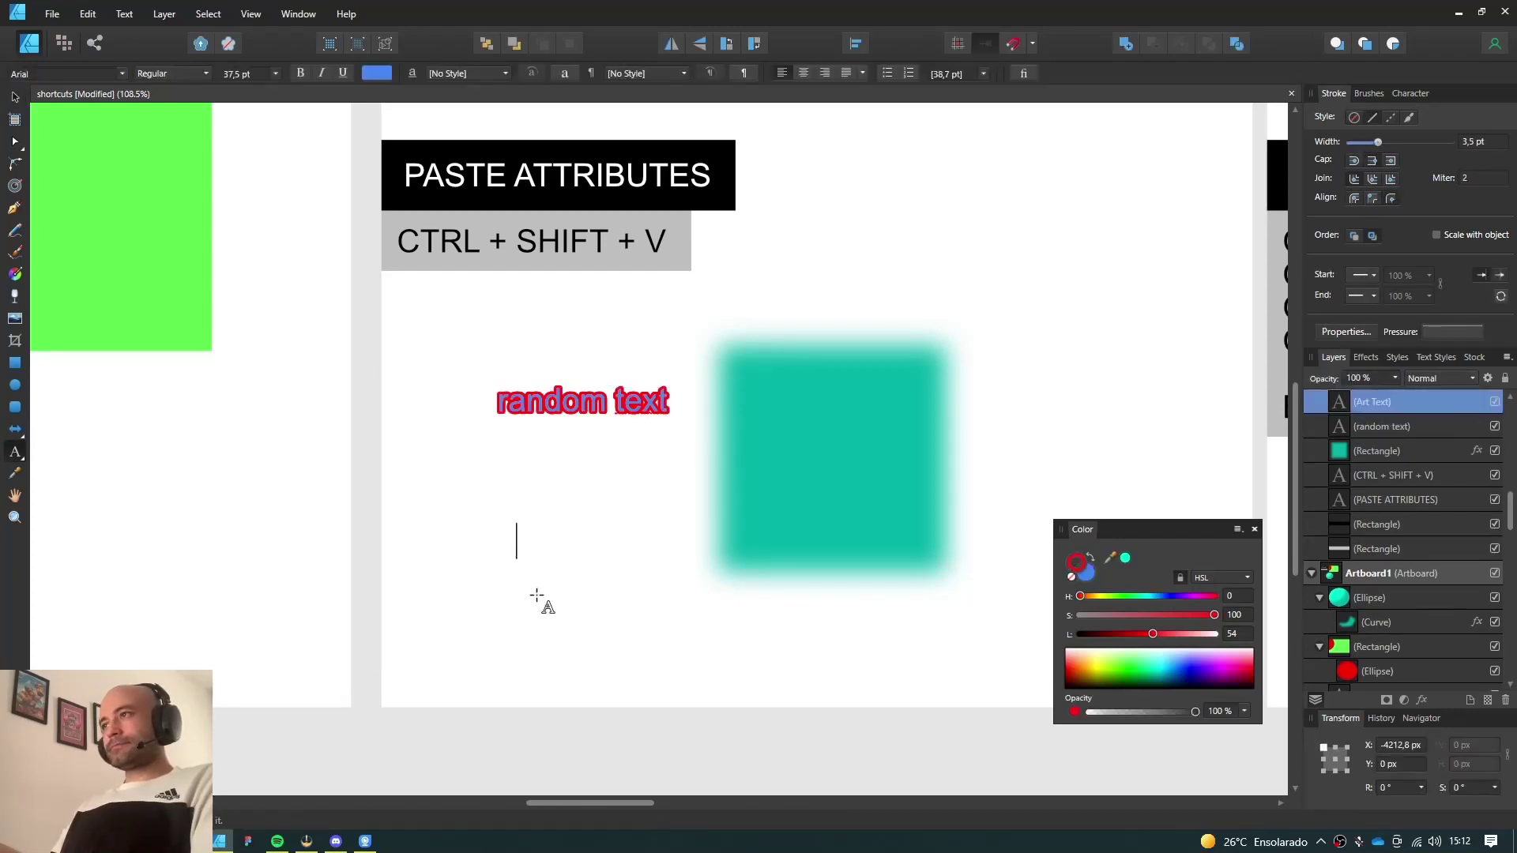
pyautogui.write('boring text')
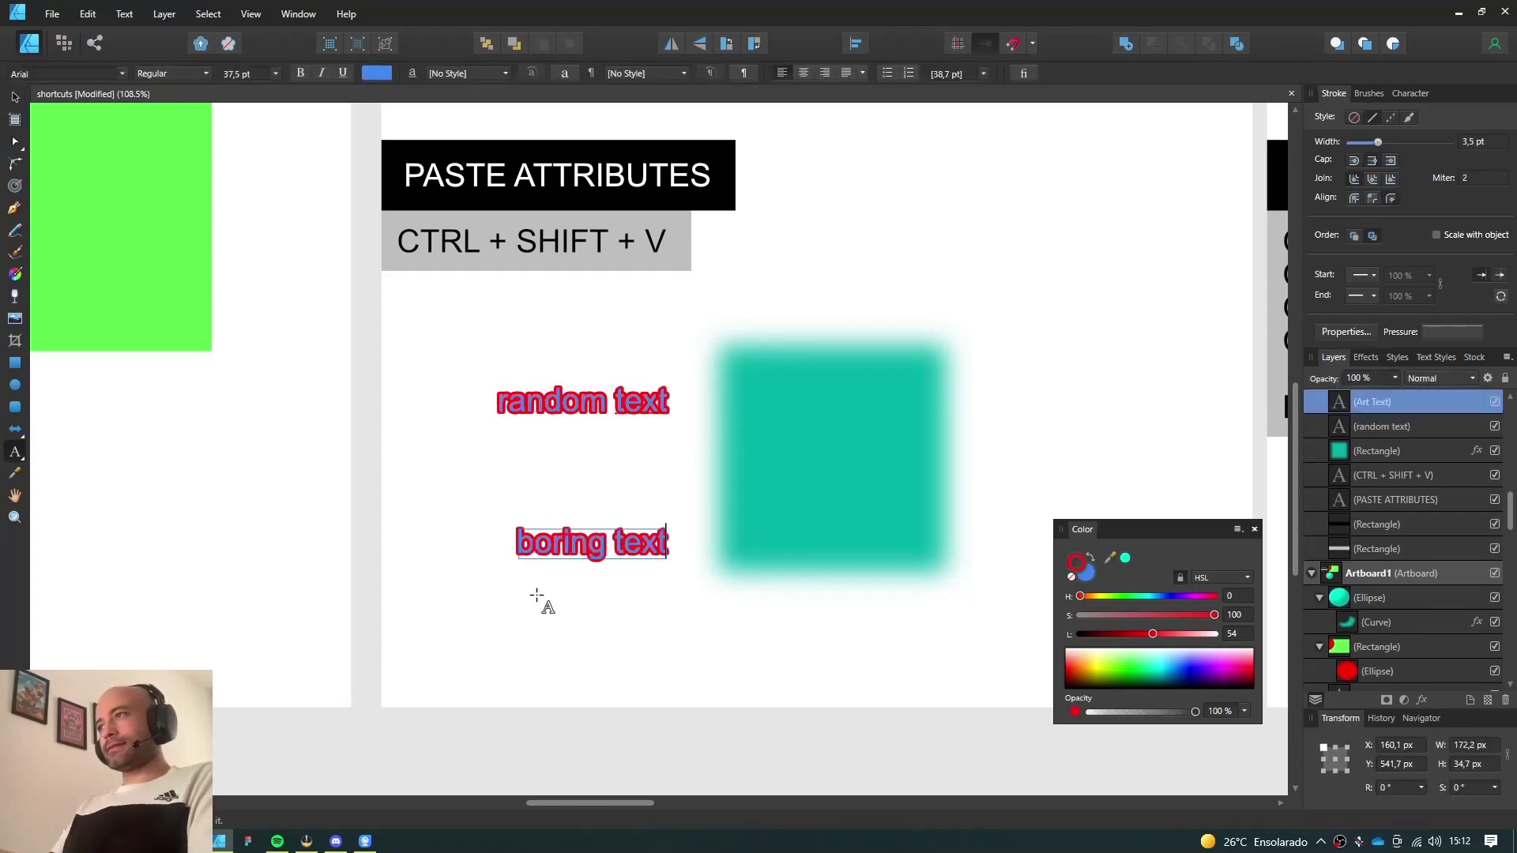
pyautogui.press('Escape')
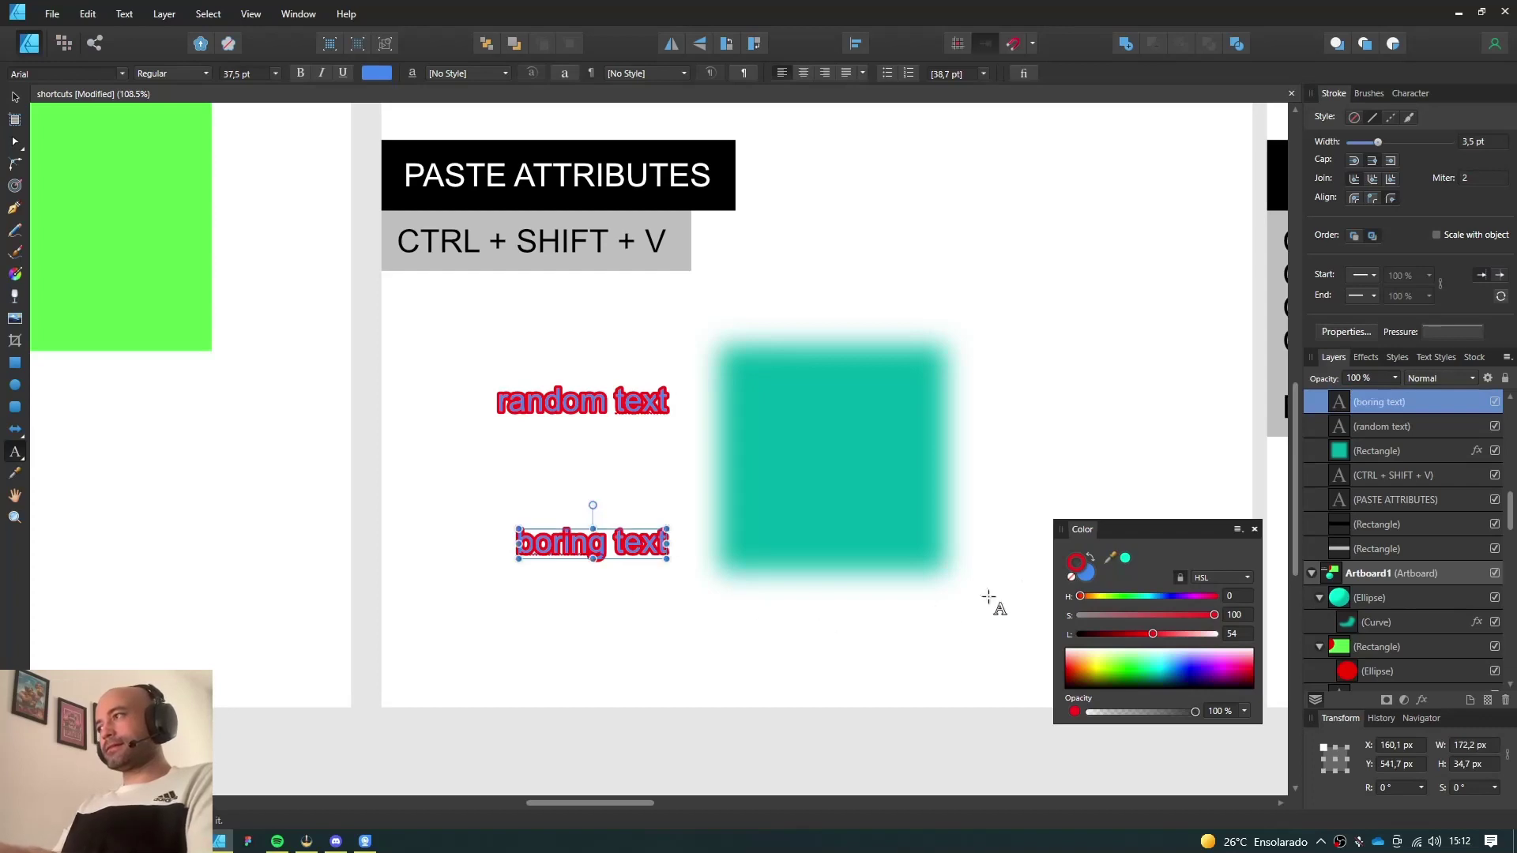
pyautogui.click(1086, 575)
pyautogui.click(1087, 686)
pyautogui.write('v')
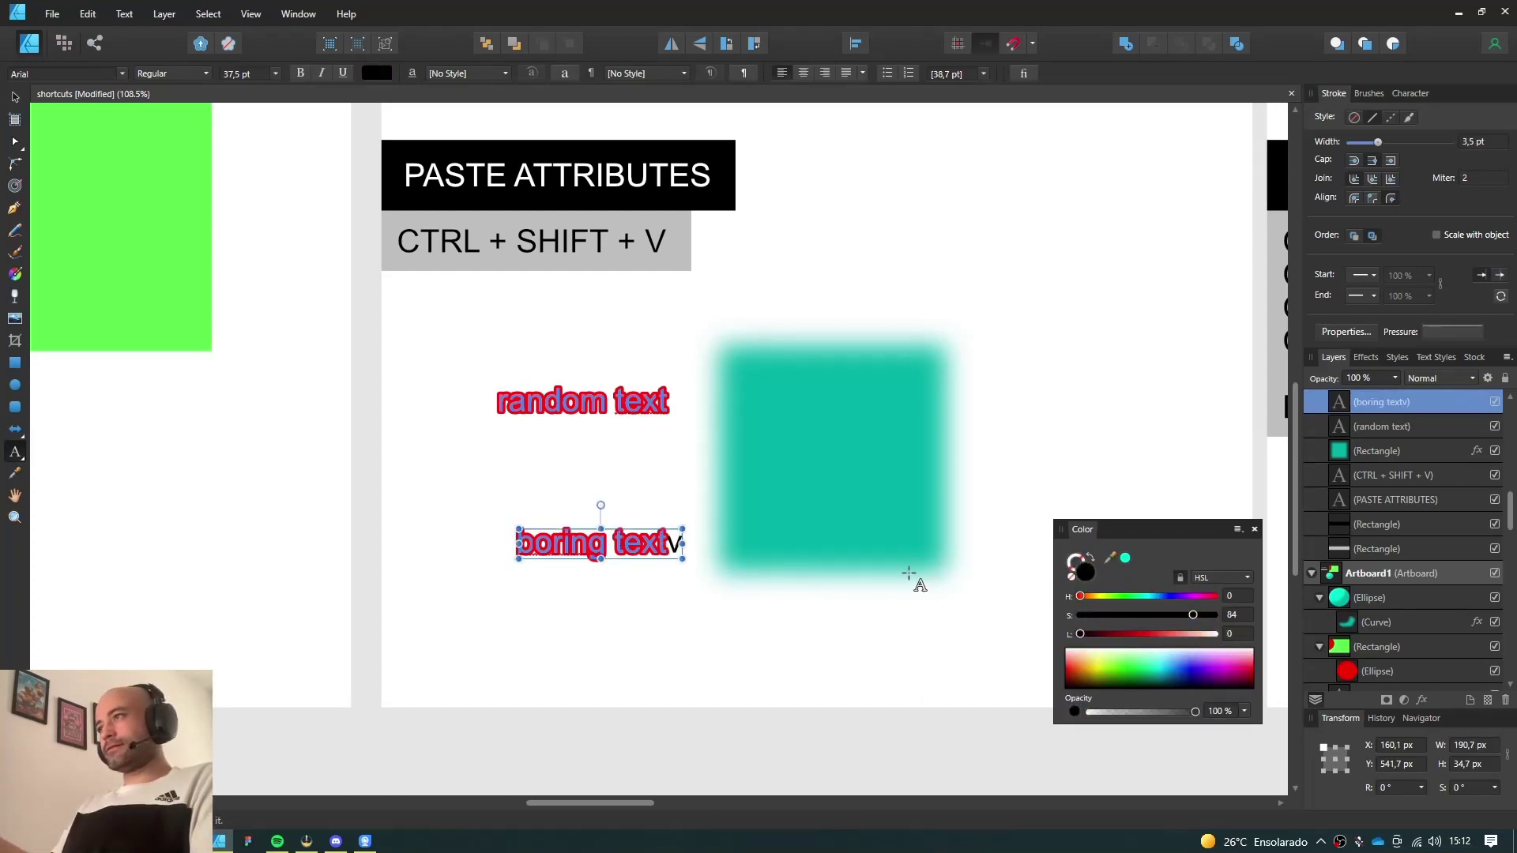
pyautogui.hotkey('ctrl', 'z')
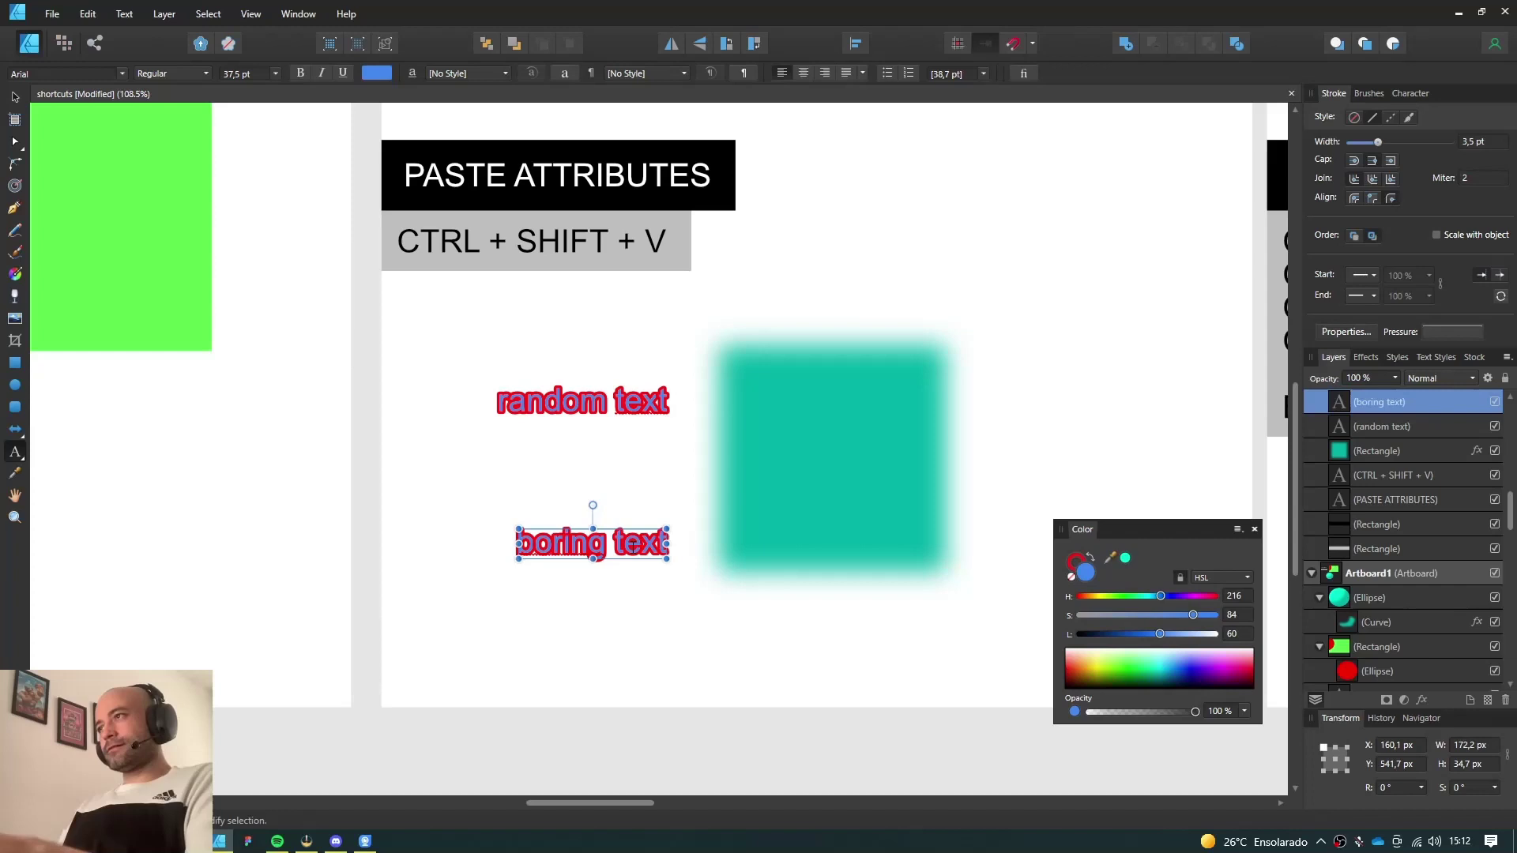
pyautogui.press('Escape')
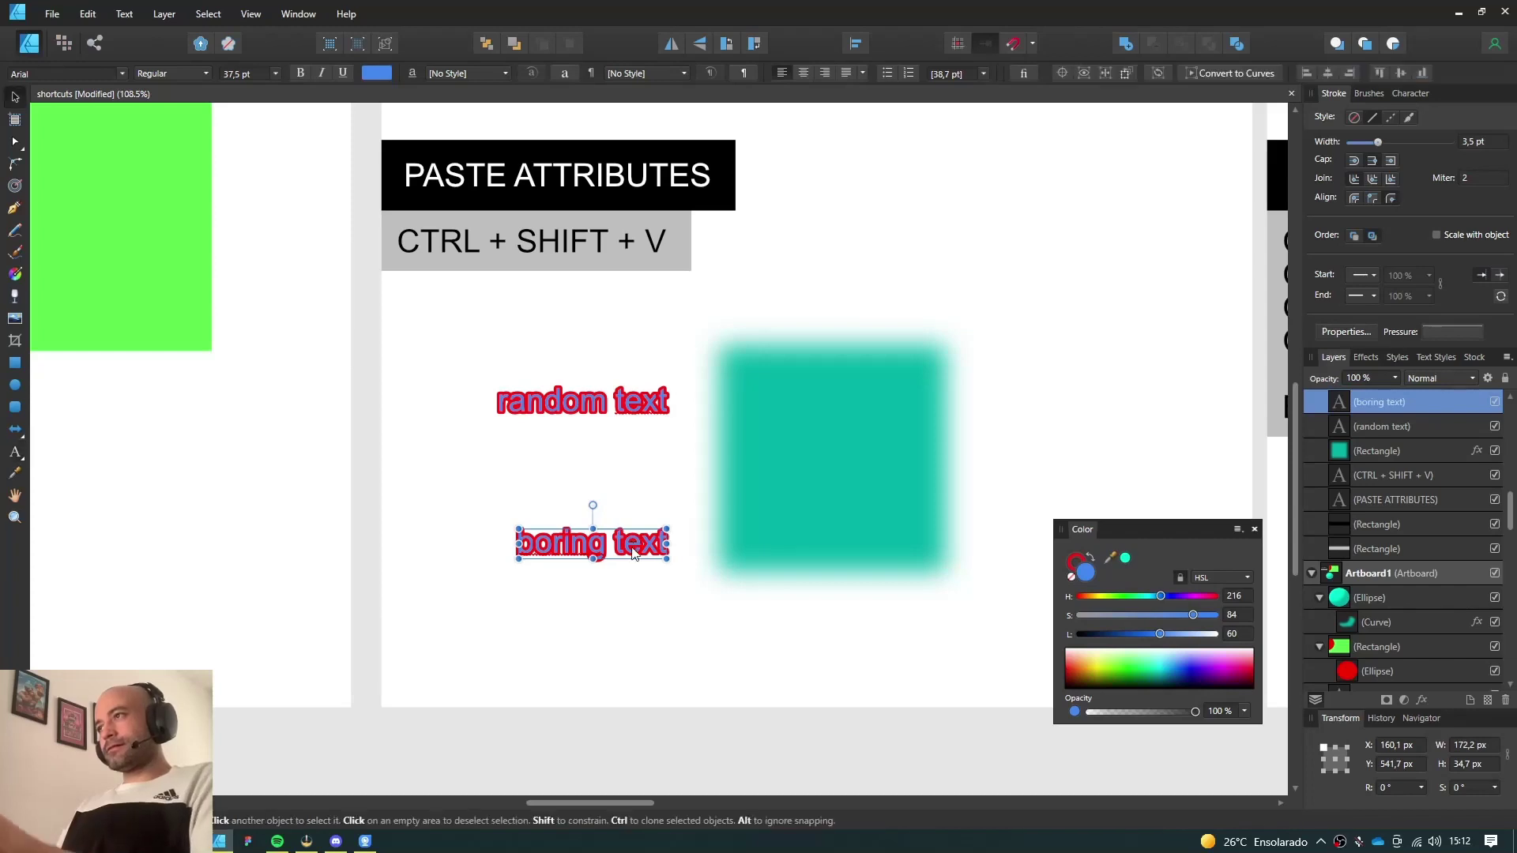
# Remove the outline from "boring text", set its fill to black, and deselect
pyautogui.click(1070, 559)
pyautogui.click(1079, 672)
pyautogui.click(1071, 575)
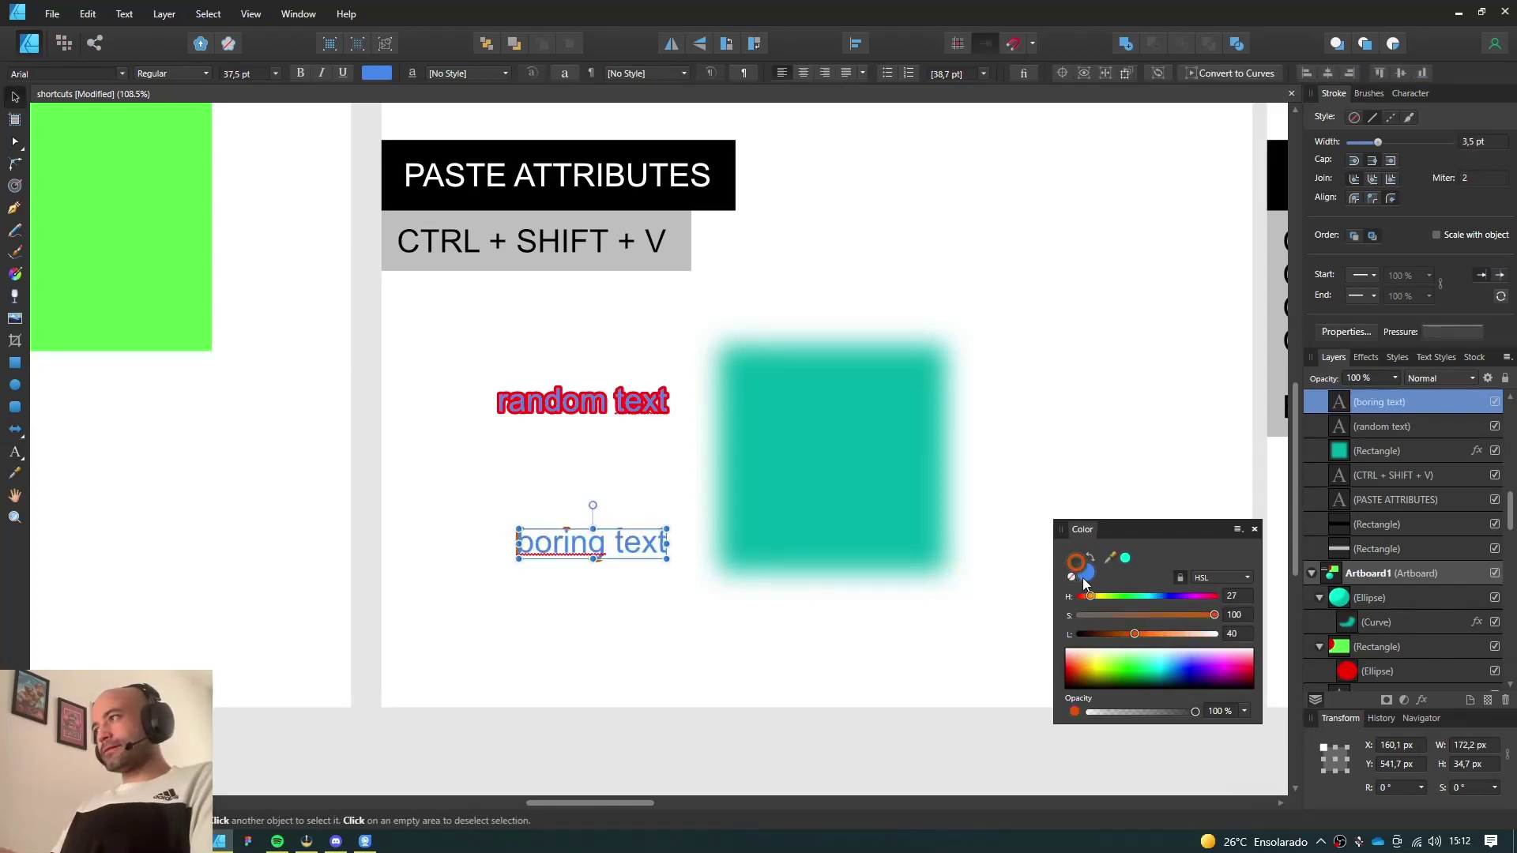
pyautogui.click(1084, 578)
pyautogui.click(1067, 688)
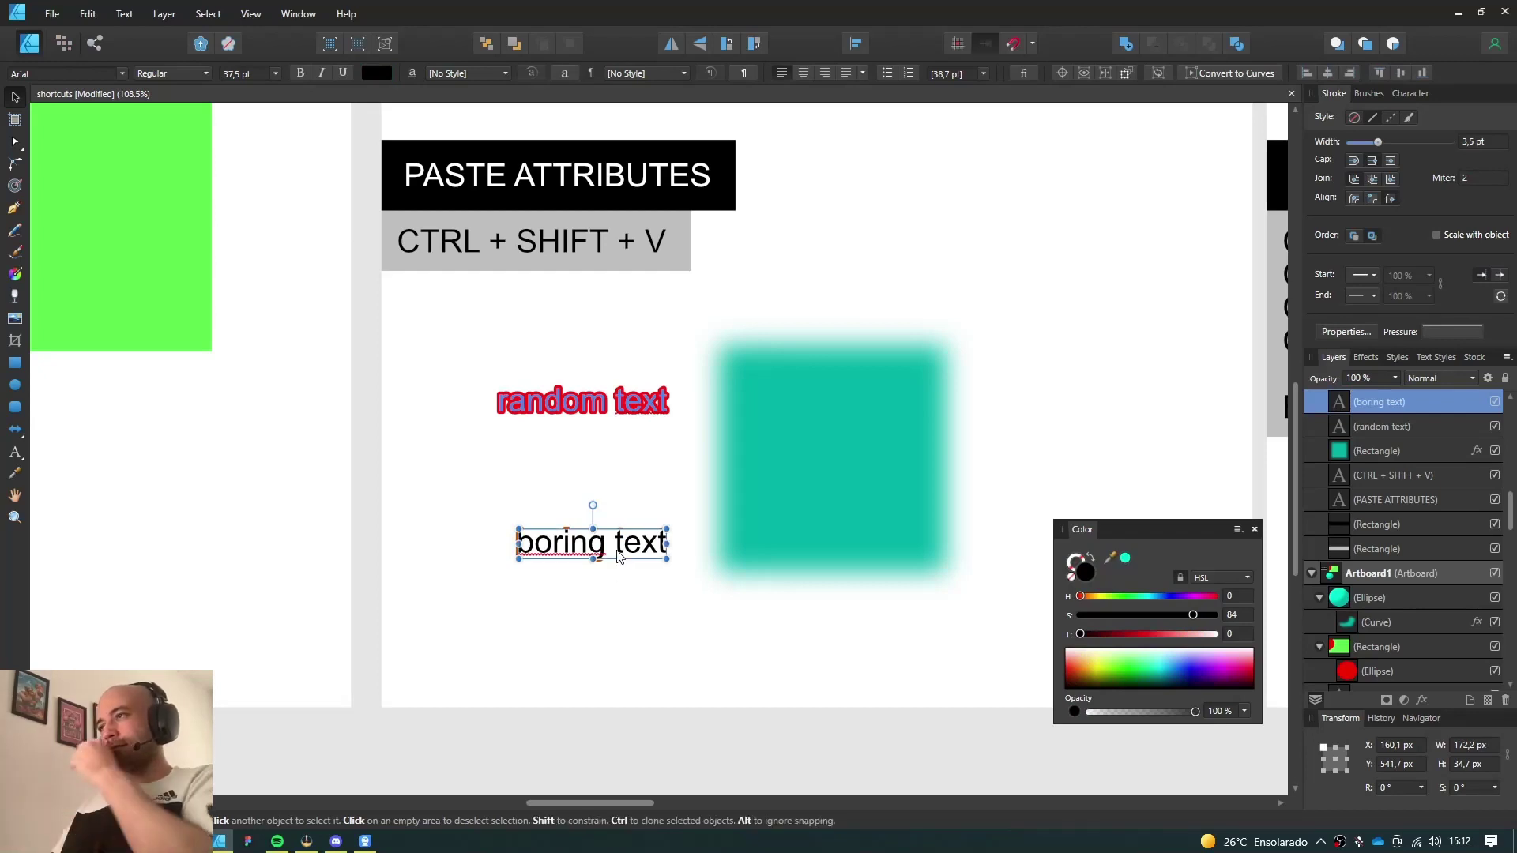
pyautogui.click(629, 675)
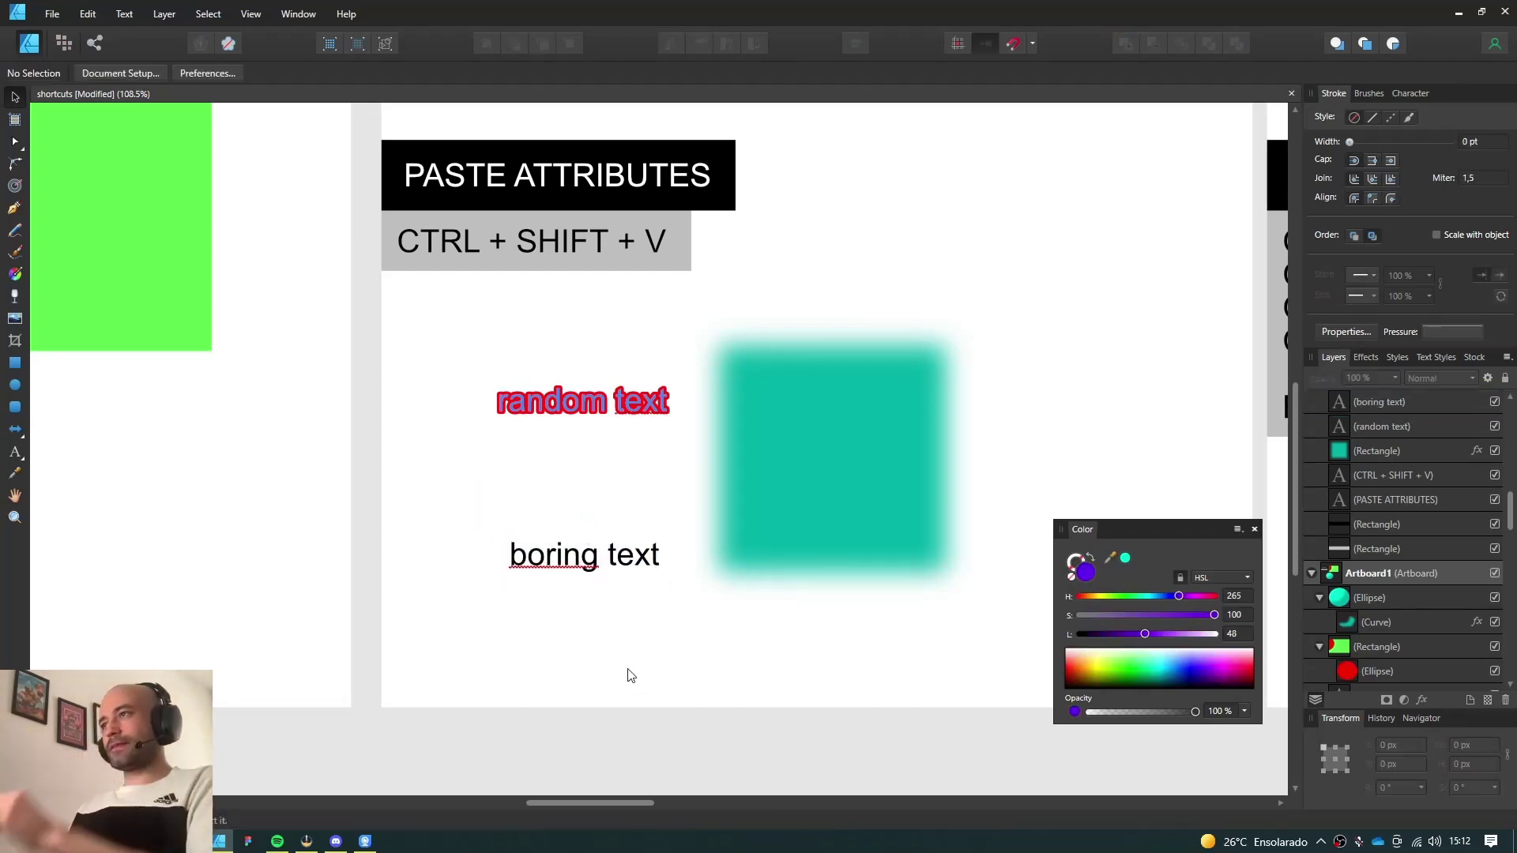
# Copy "random text", paste its attributes onto "boring text", and deselect
pyautogui.click(596, 414)
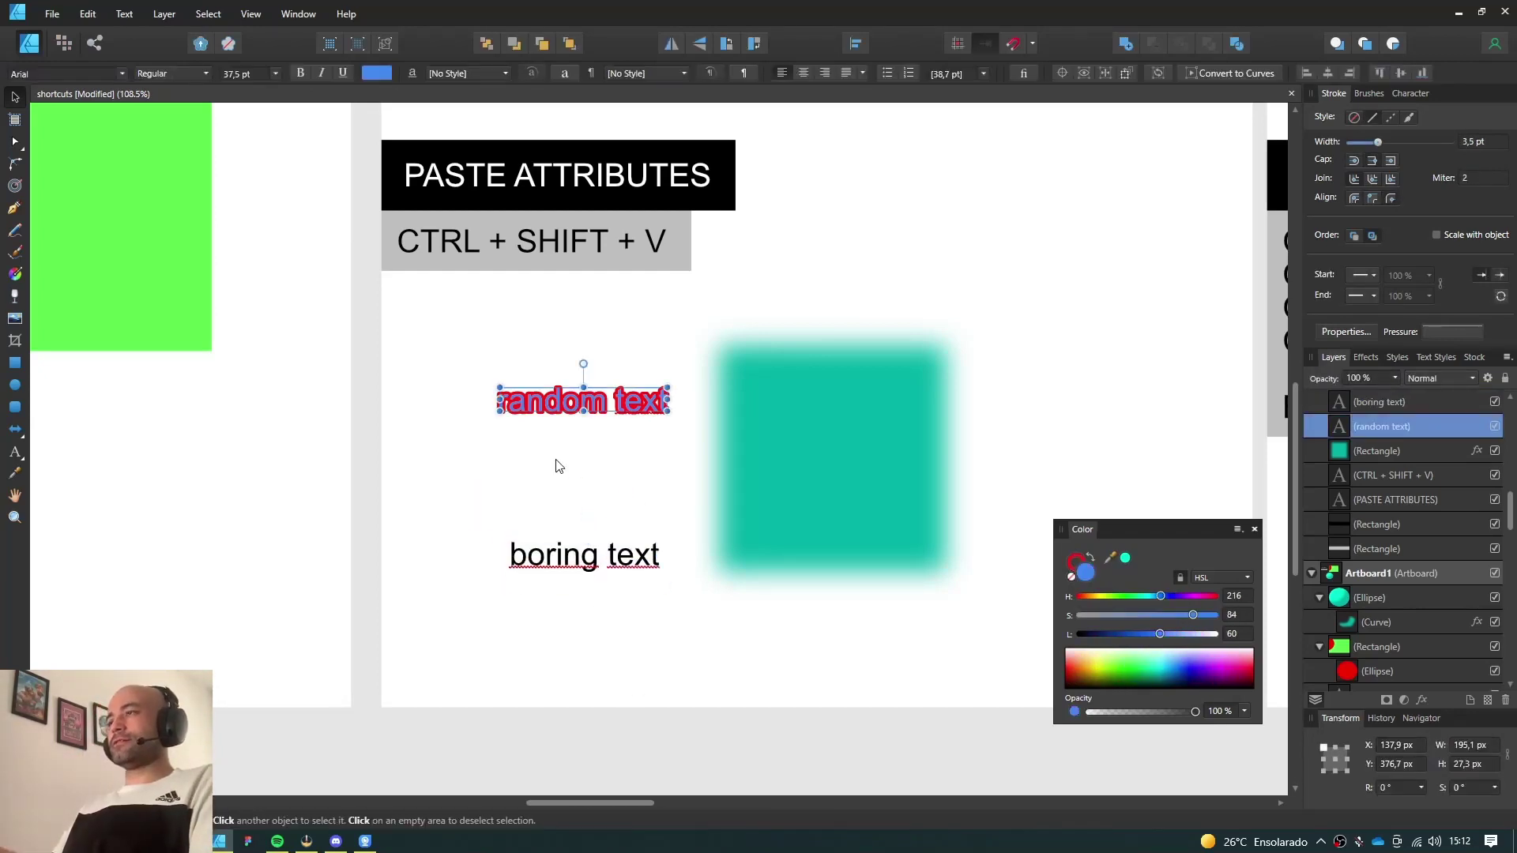
pyautogui.click(568, 563)
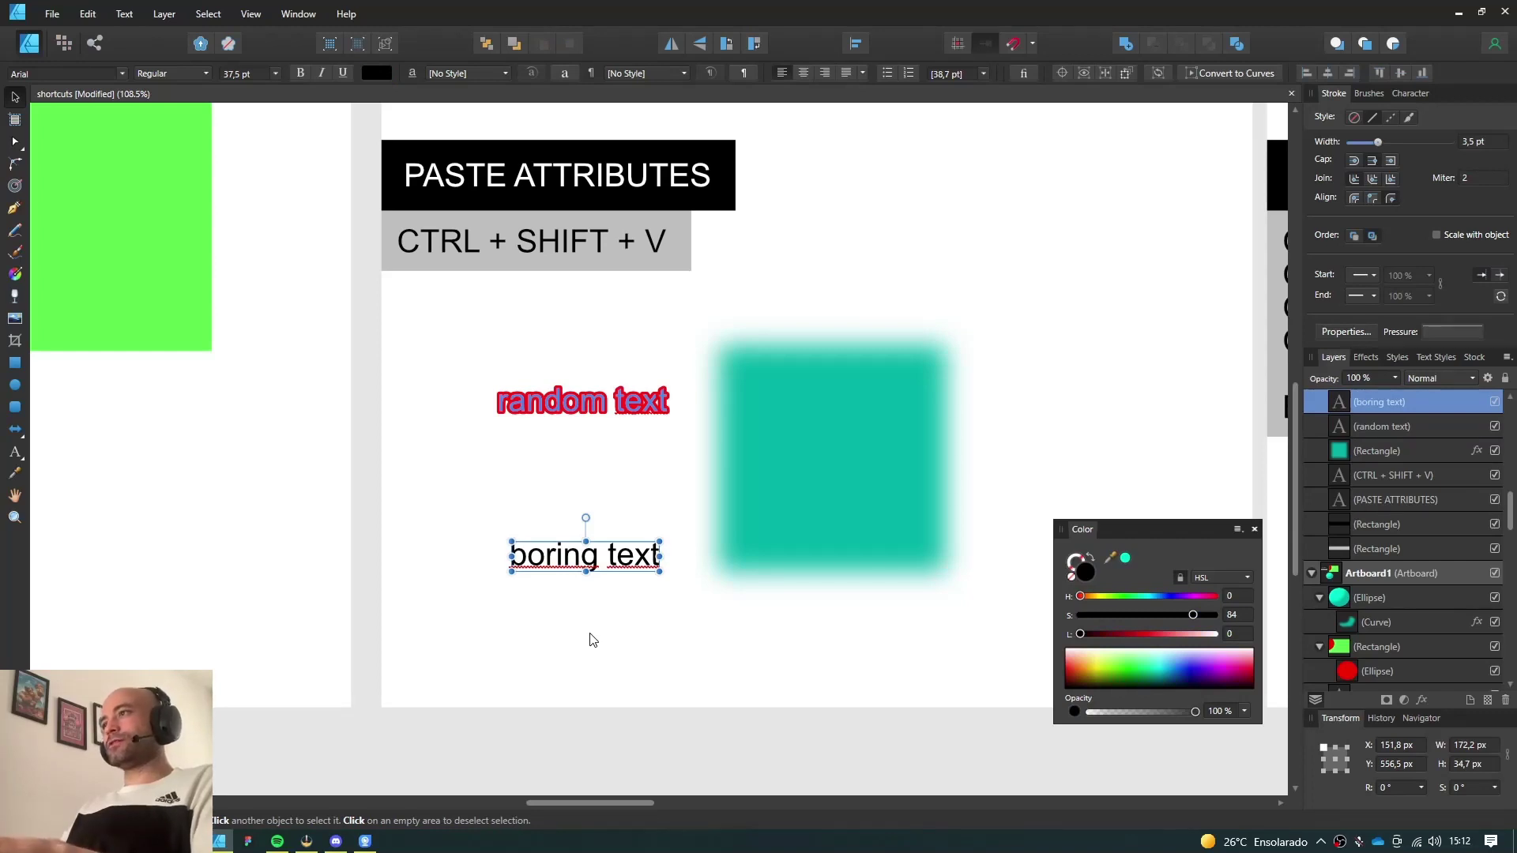
pyautogui.hotkey('ctrl', 'shift', 'v')
pyautogui.click(594, 640)
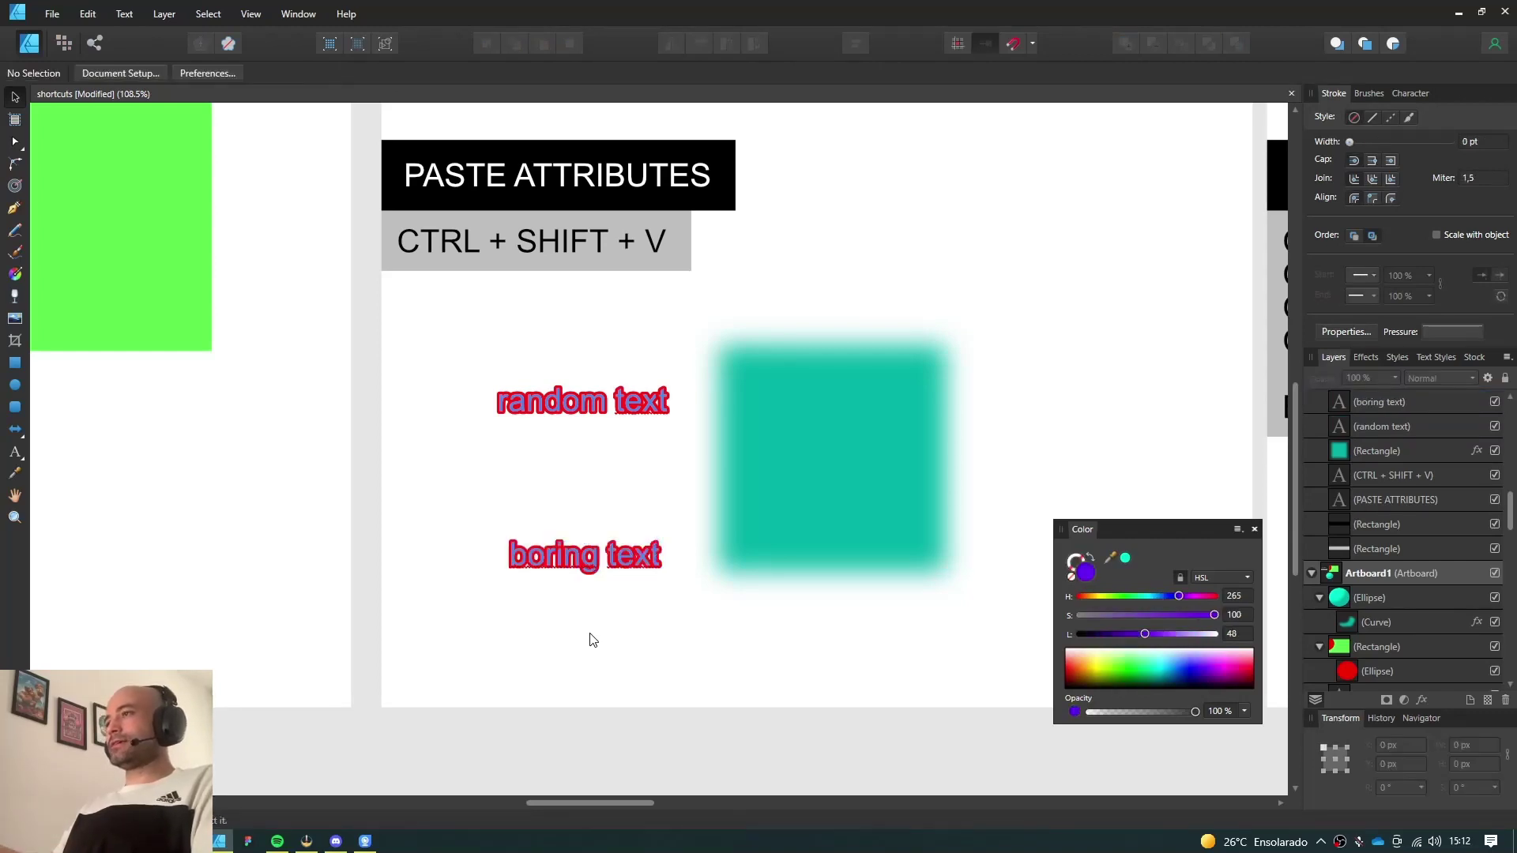
# Move "boring text" up directly beneath "random text", deselect, and compare their styling up close
pyautogui.moveTo(609, 563); pyautogui.dragTo(617, 470)
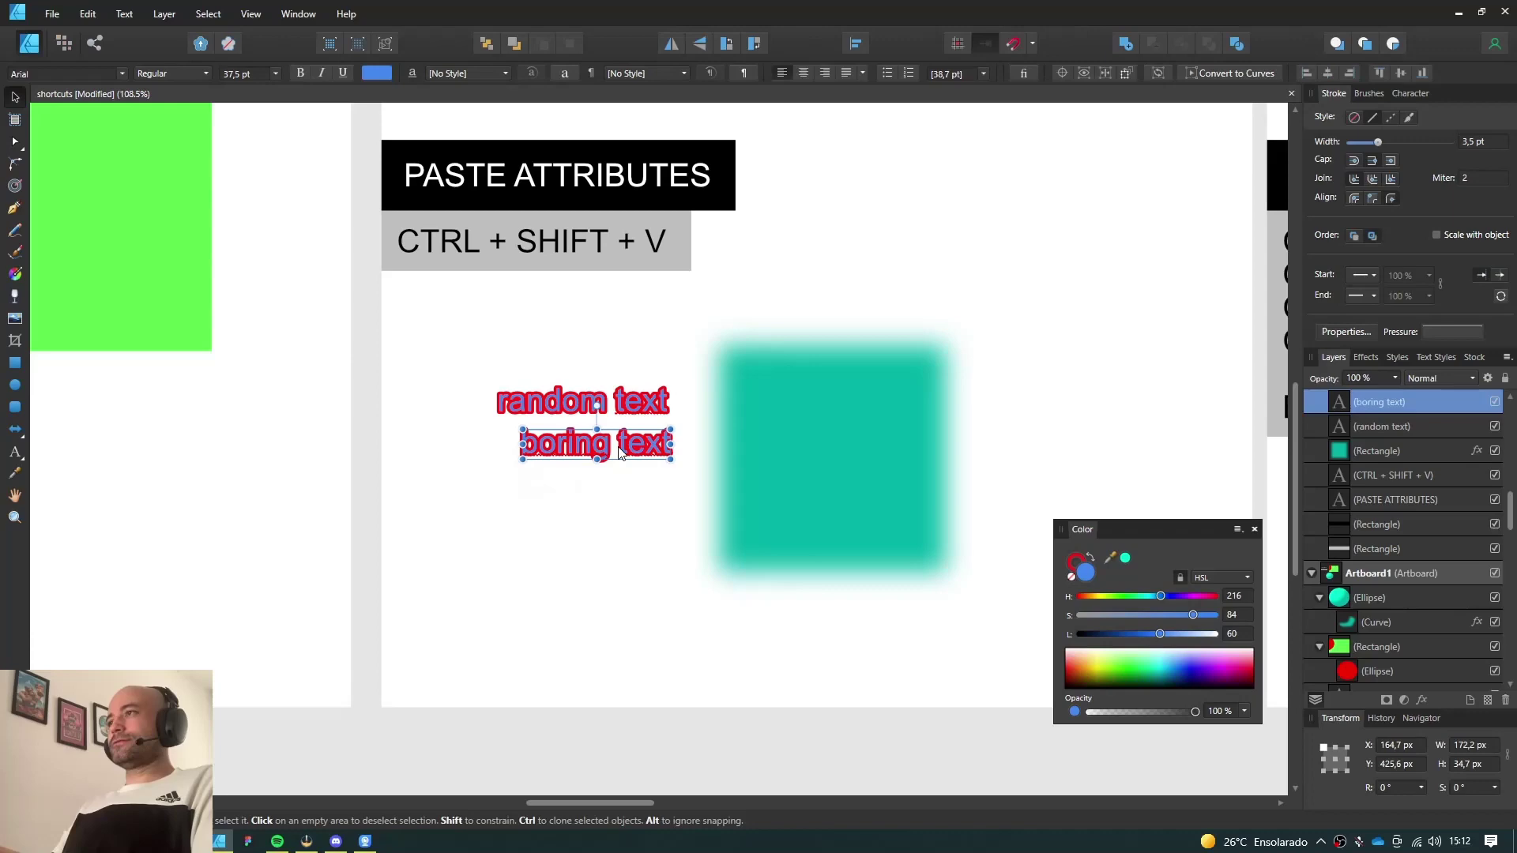
pyautogui.click(563, 423)
pyautogui.scroll(3, 562, 423)
pyautogui.scroll(3, 563, 423)
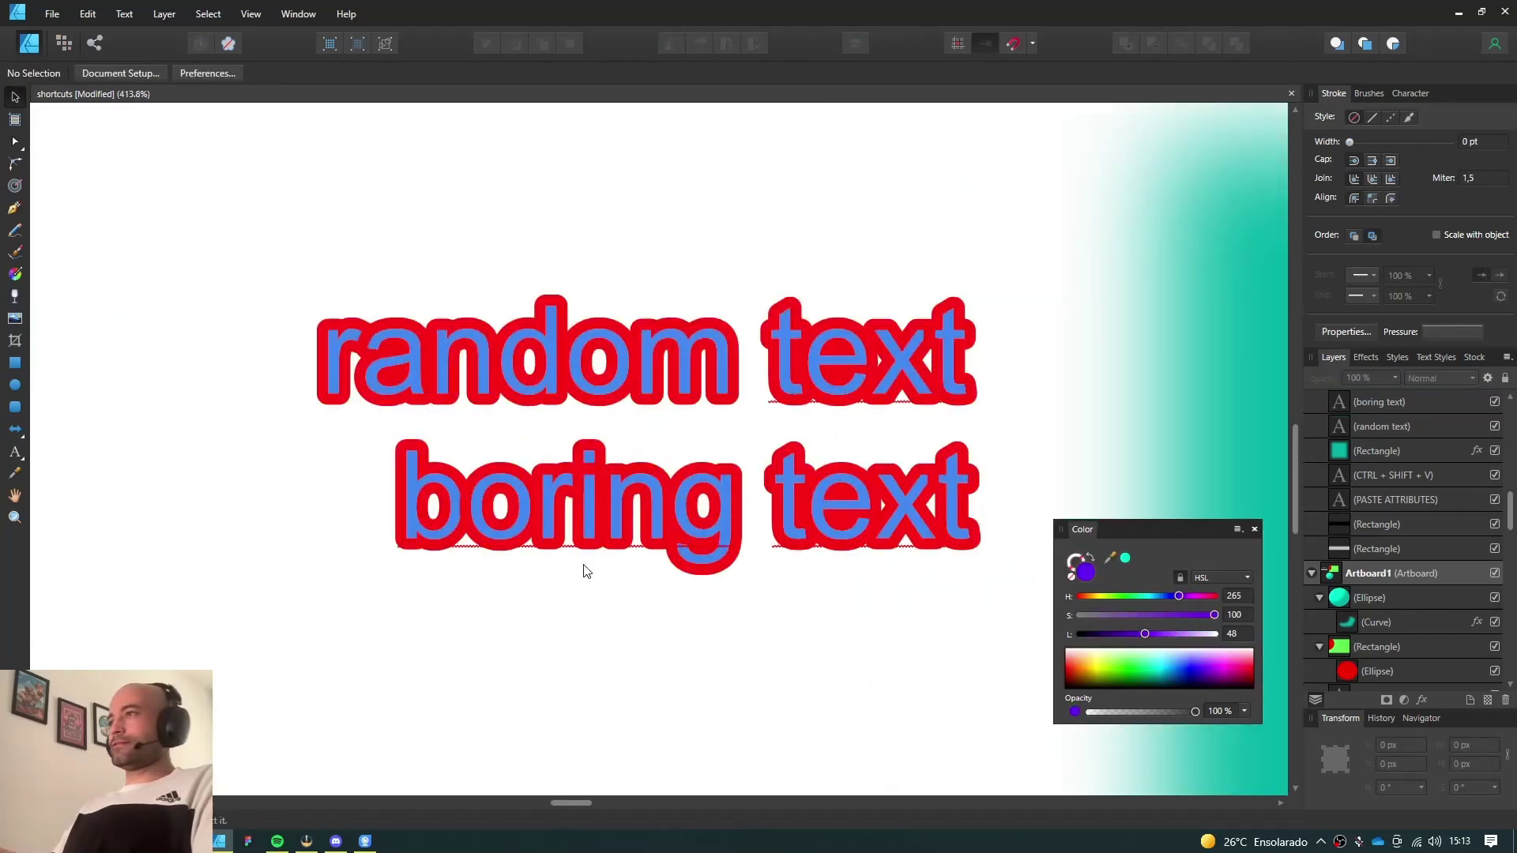
# On the LAYER ARRANGEMENT artboard, send the blue circle one layer back behind the red triangle, and bring it one layer forward again
pyautogui.scroll(-6, 585, 570)
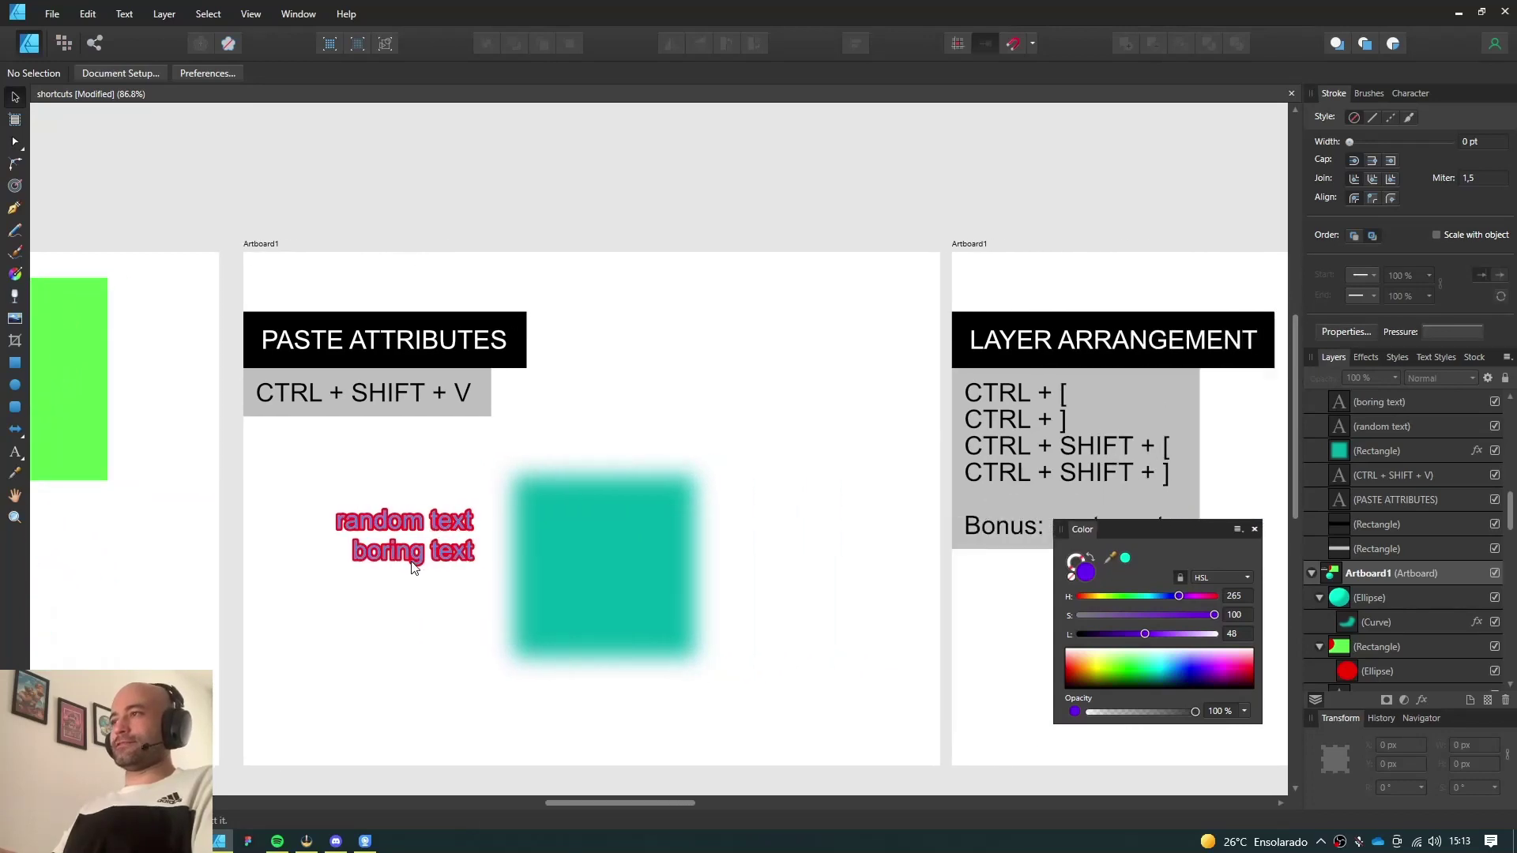
pyautogui.moveTo(411, 562); pyautogui.dragTo(406, 561)
pyautogui.moveTo(804, 586); pyautogui.dragTo(376, 583)
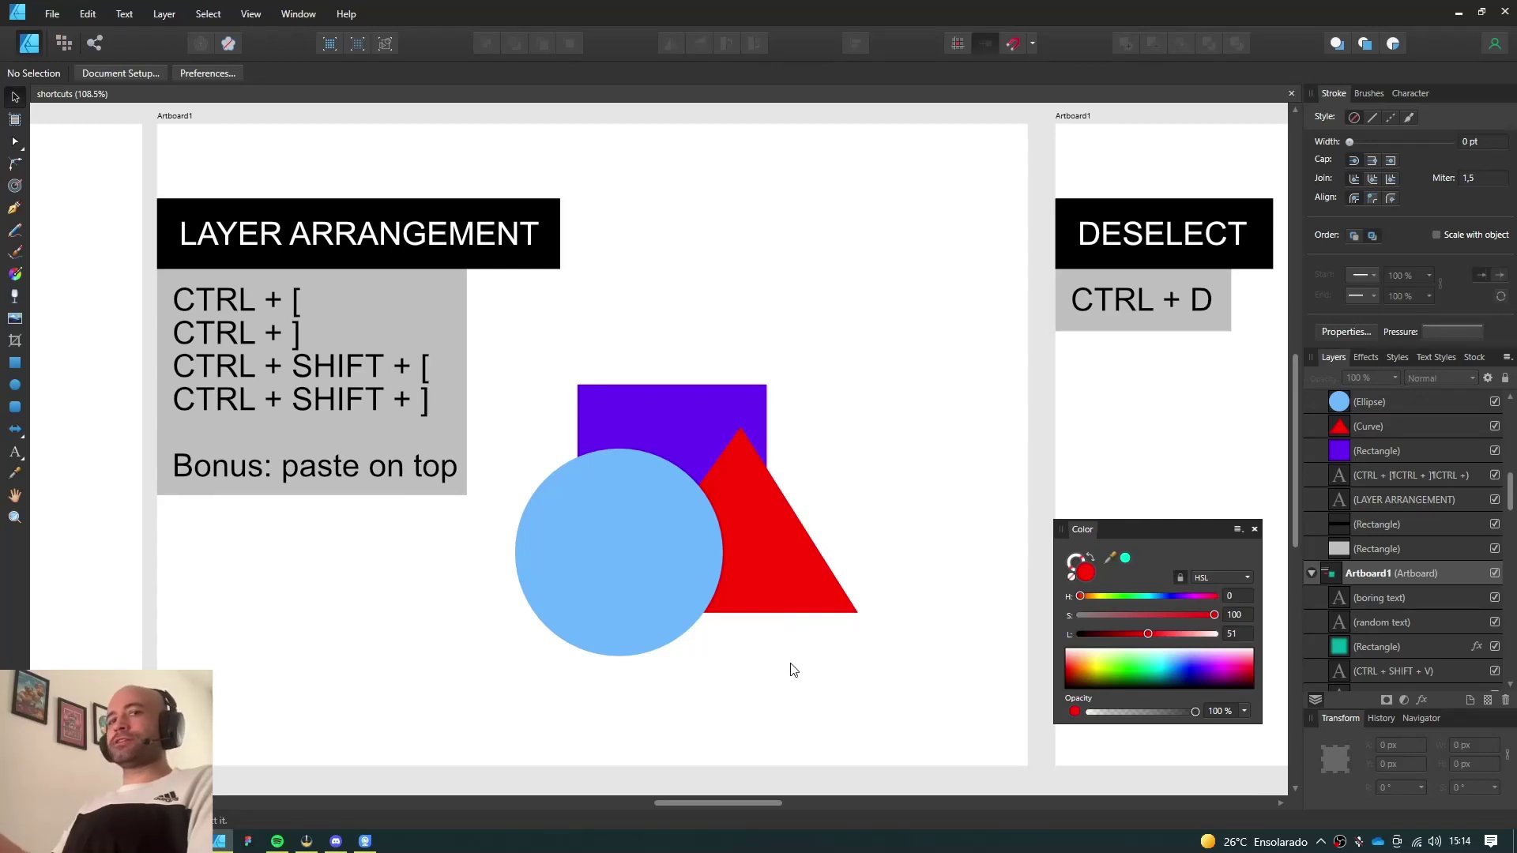
pyautogui.click(764, 496)
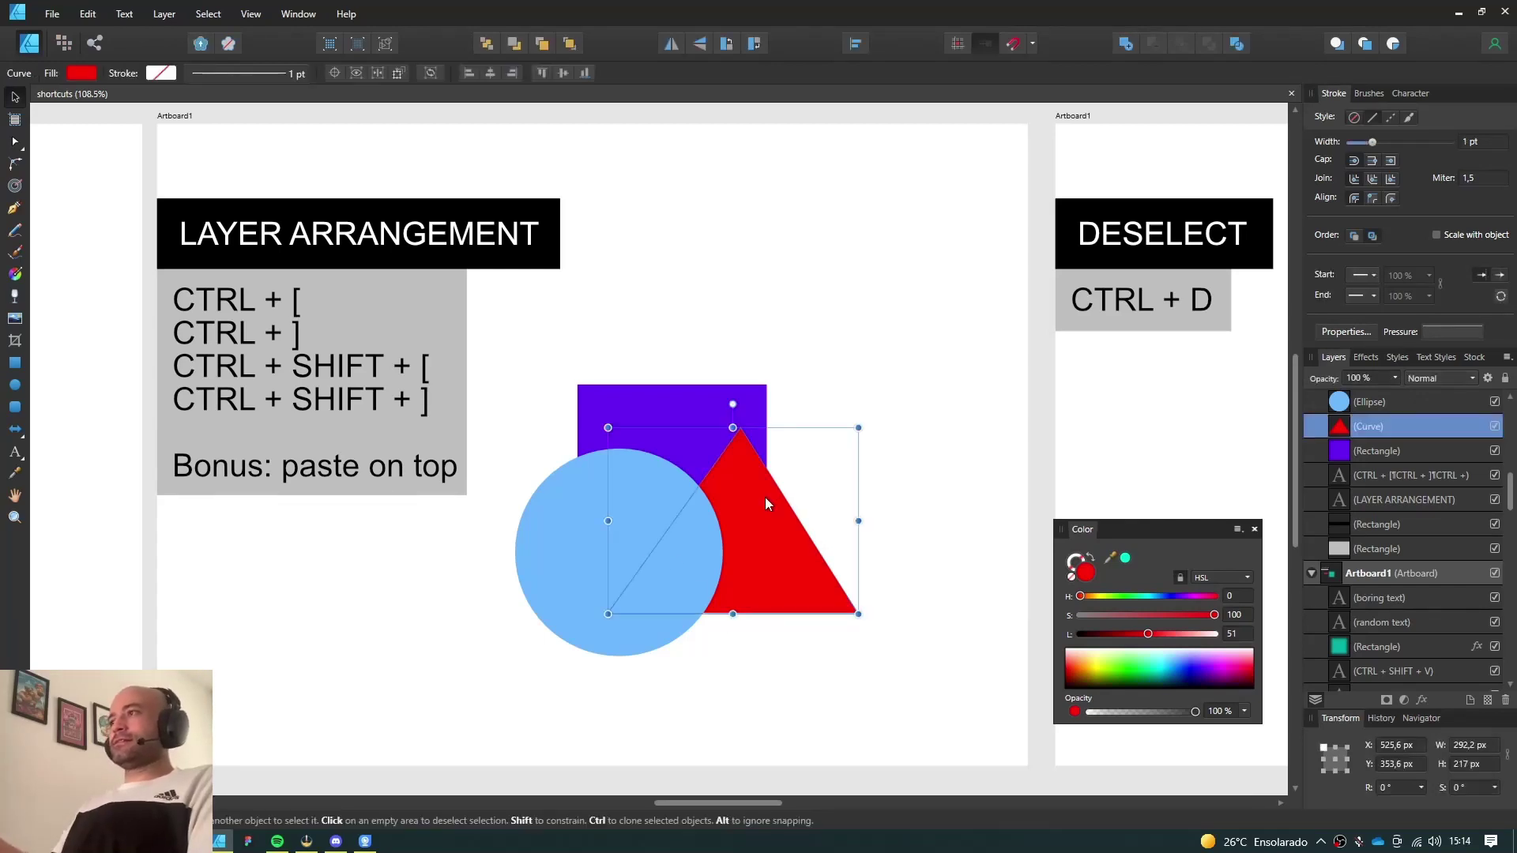
pyautogui.click(679, 521)
pyautogui.click(743, 551)
pyautogui.click(681, 542)
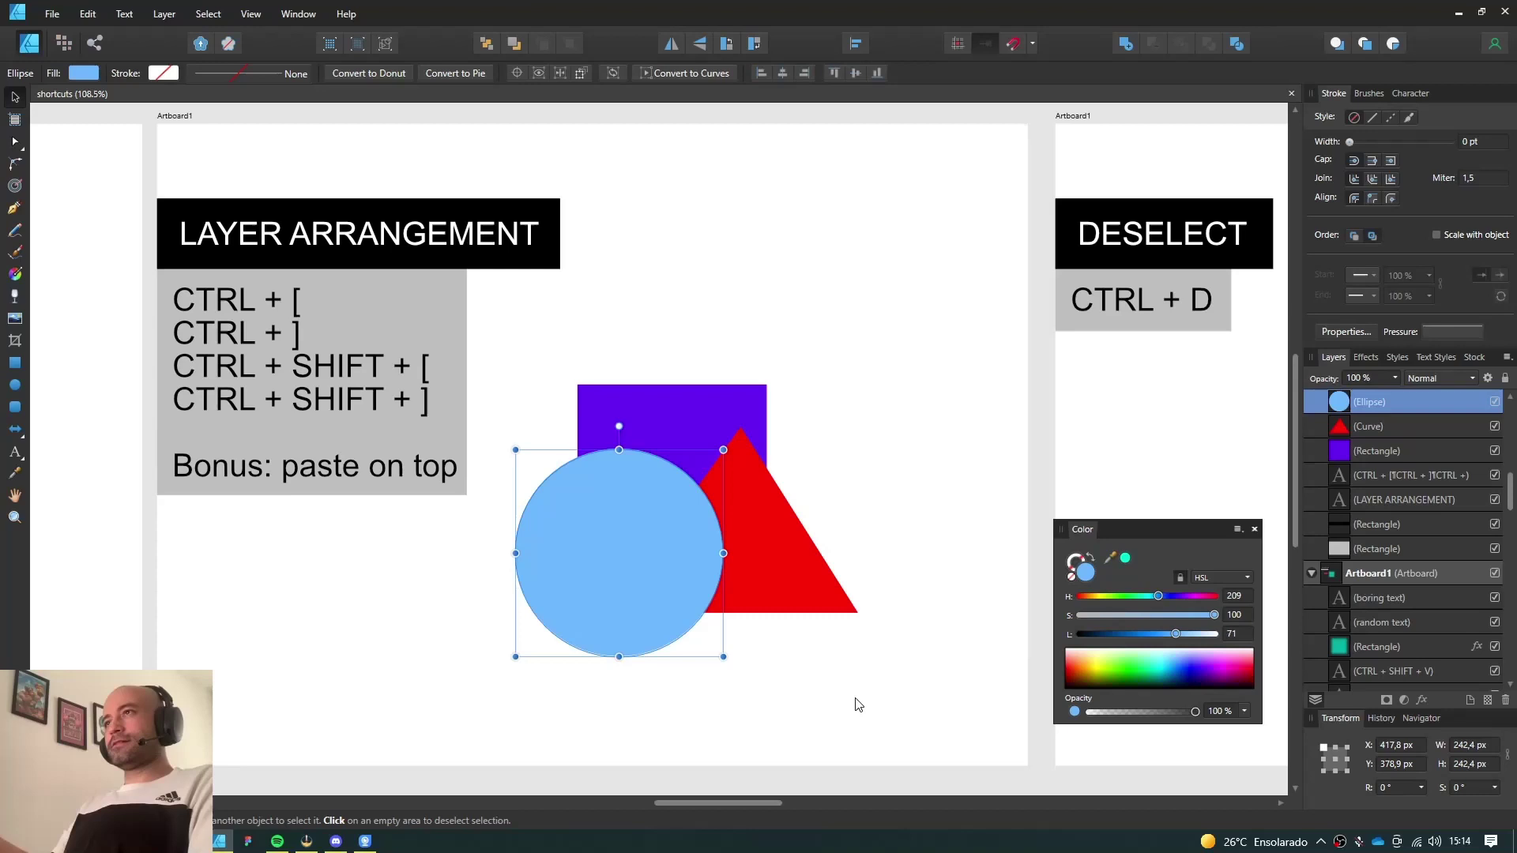
pyautogui.hotkey('ctrl', '[')
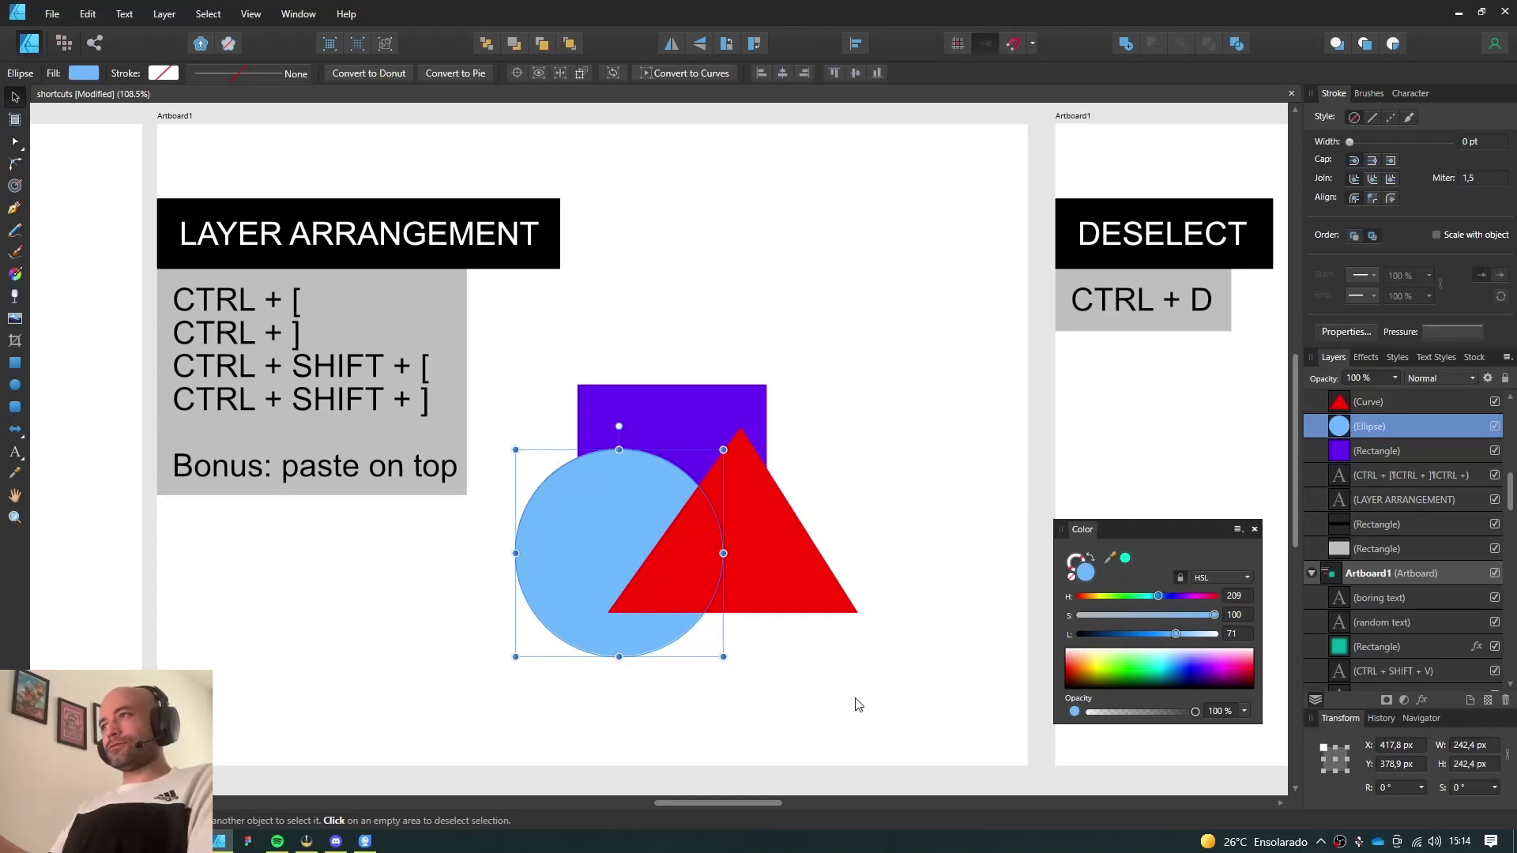
pyautogui.hotkey('ctrl', ']')
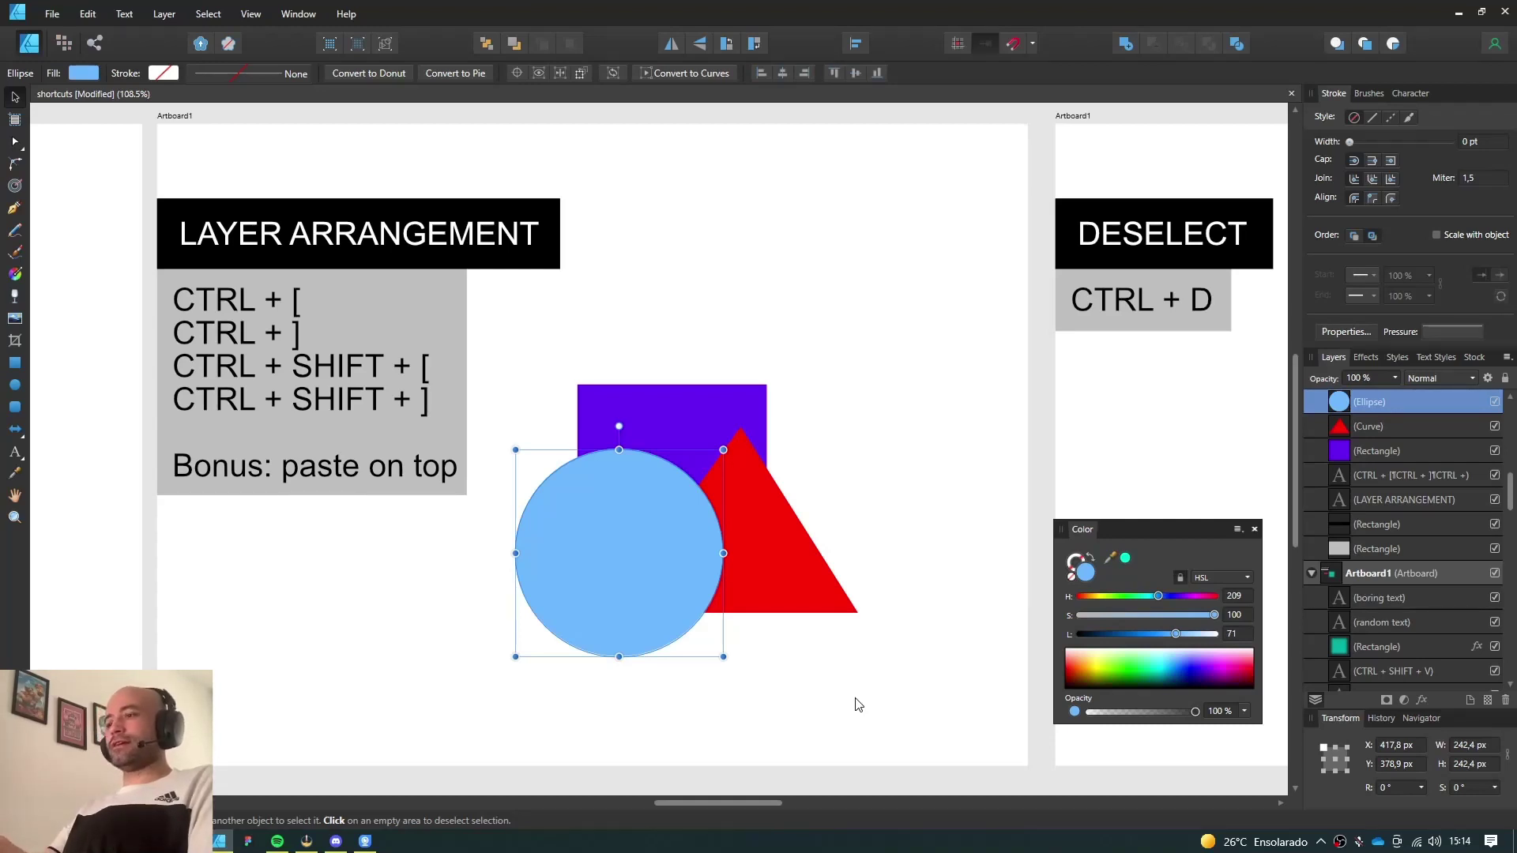
# Send the blue circle behind everything on the LAYER ARRANGEMENT artboard, bring it back to the very front, and deselect
pyautogui.hotkey('ctrl', 'shift', '[')
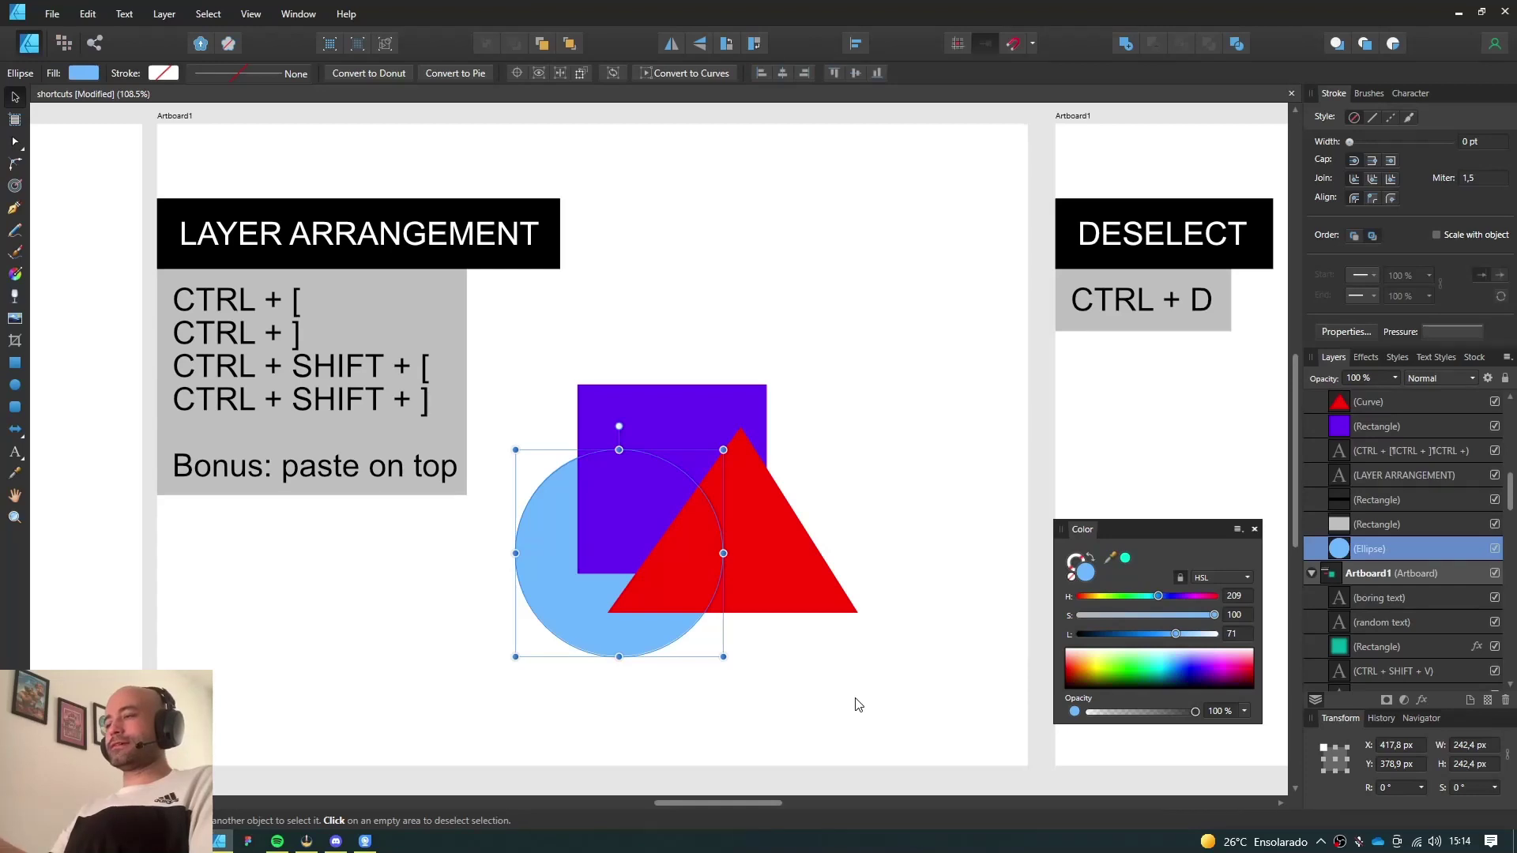
pyautogui.hotkey('ctrl', 'shift', ']')
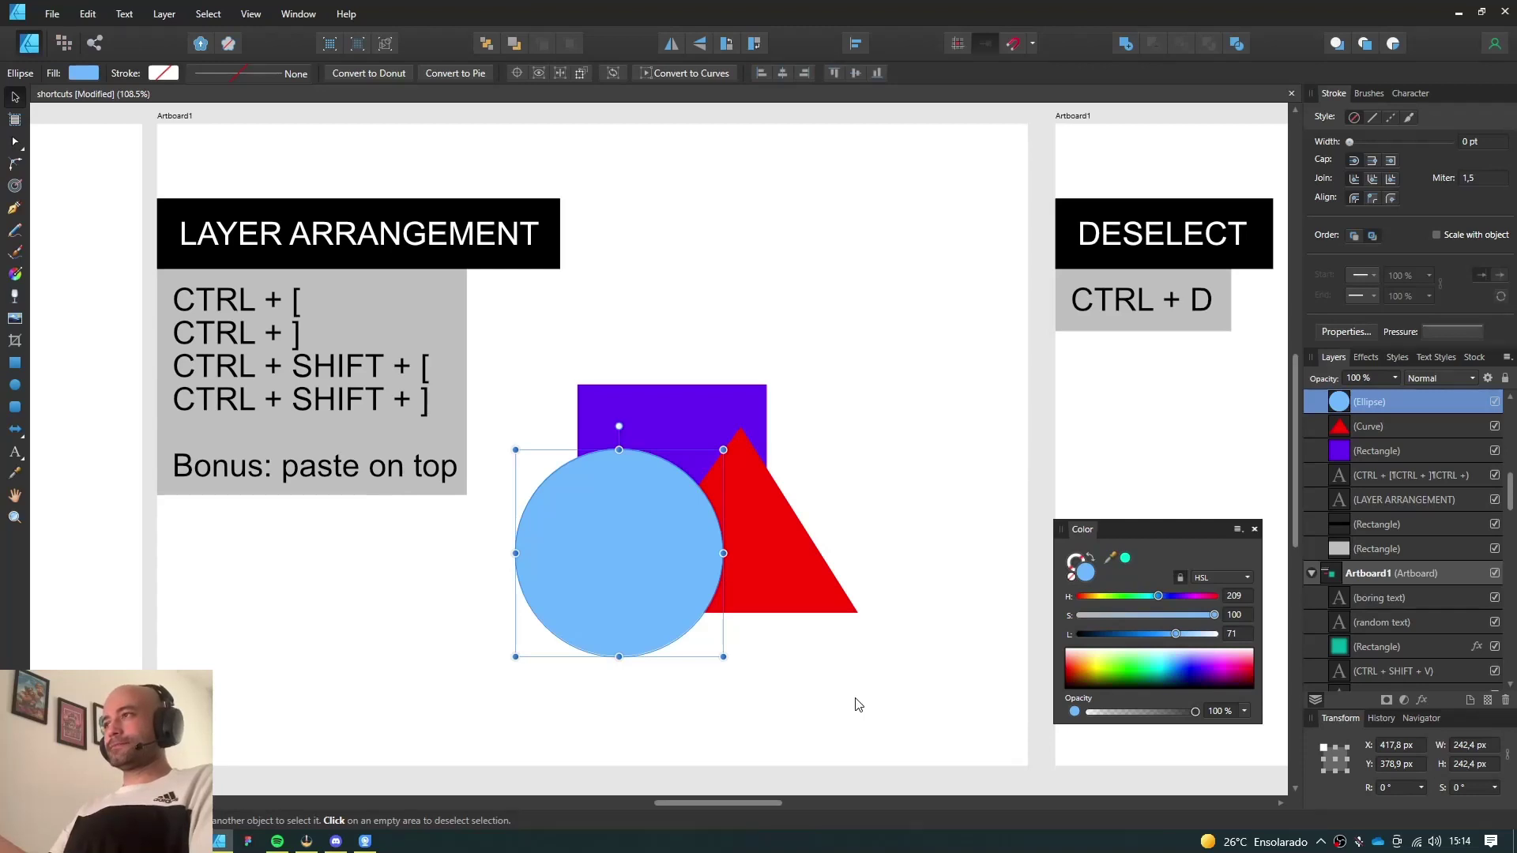
pyautogui.hotkey('ctrl', 'd')
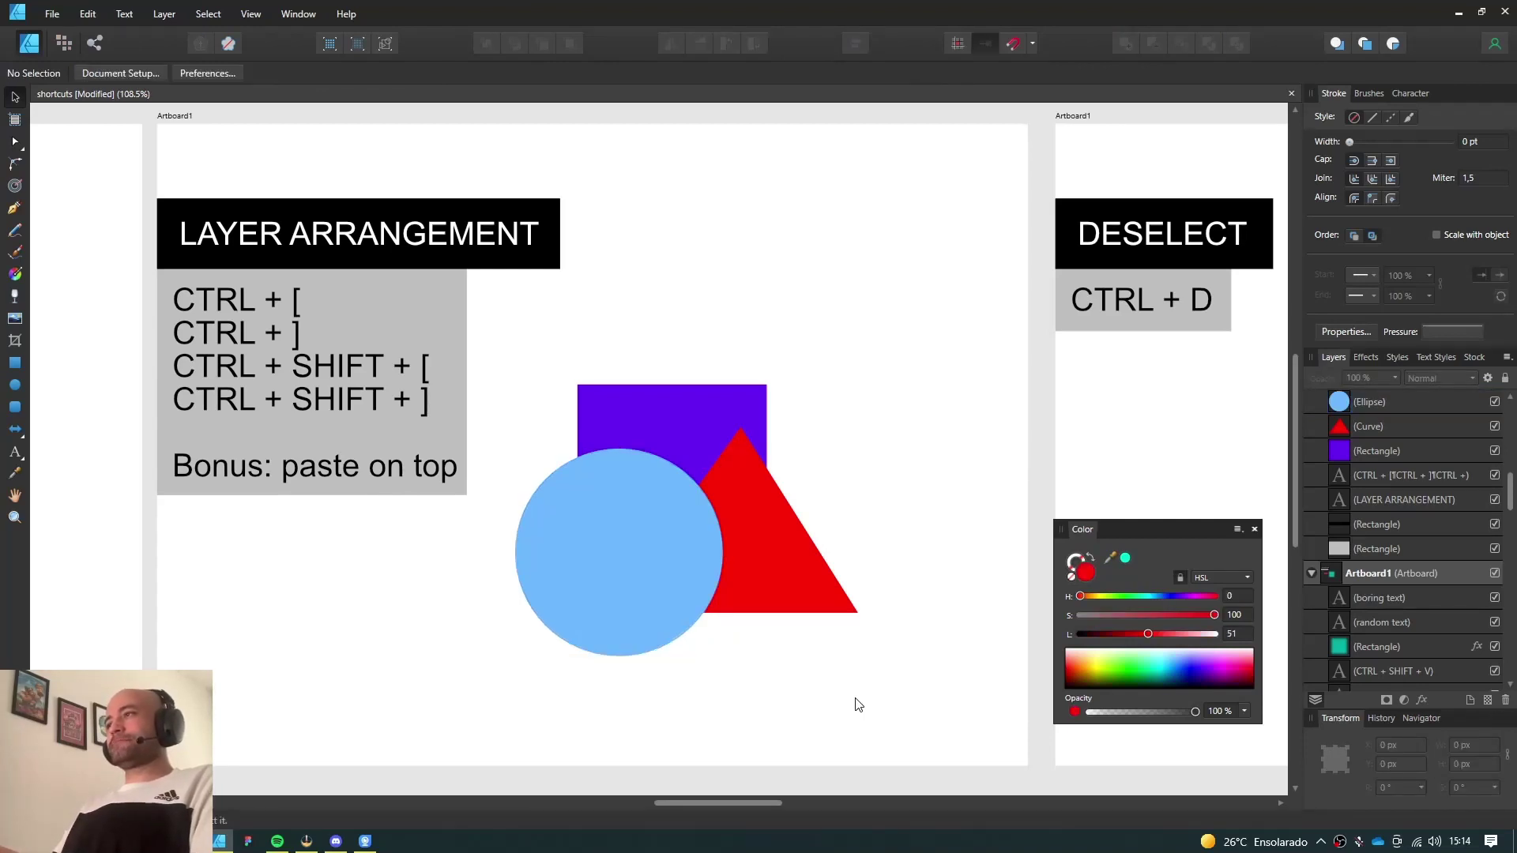
# Send the blue circle back layer by layer until it is beneath the purple square, and bring it forward to the top again
pyautogui.click(642, 574)
pyautogui.click(671, 429)
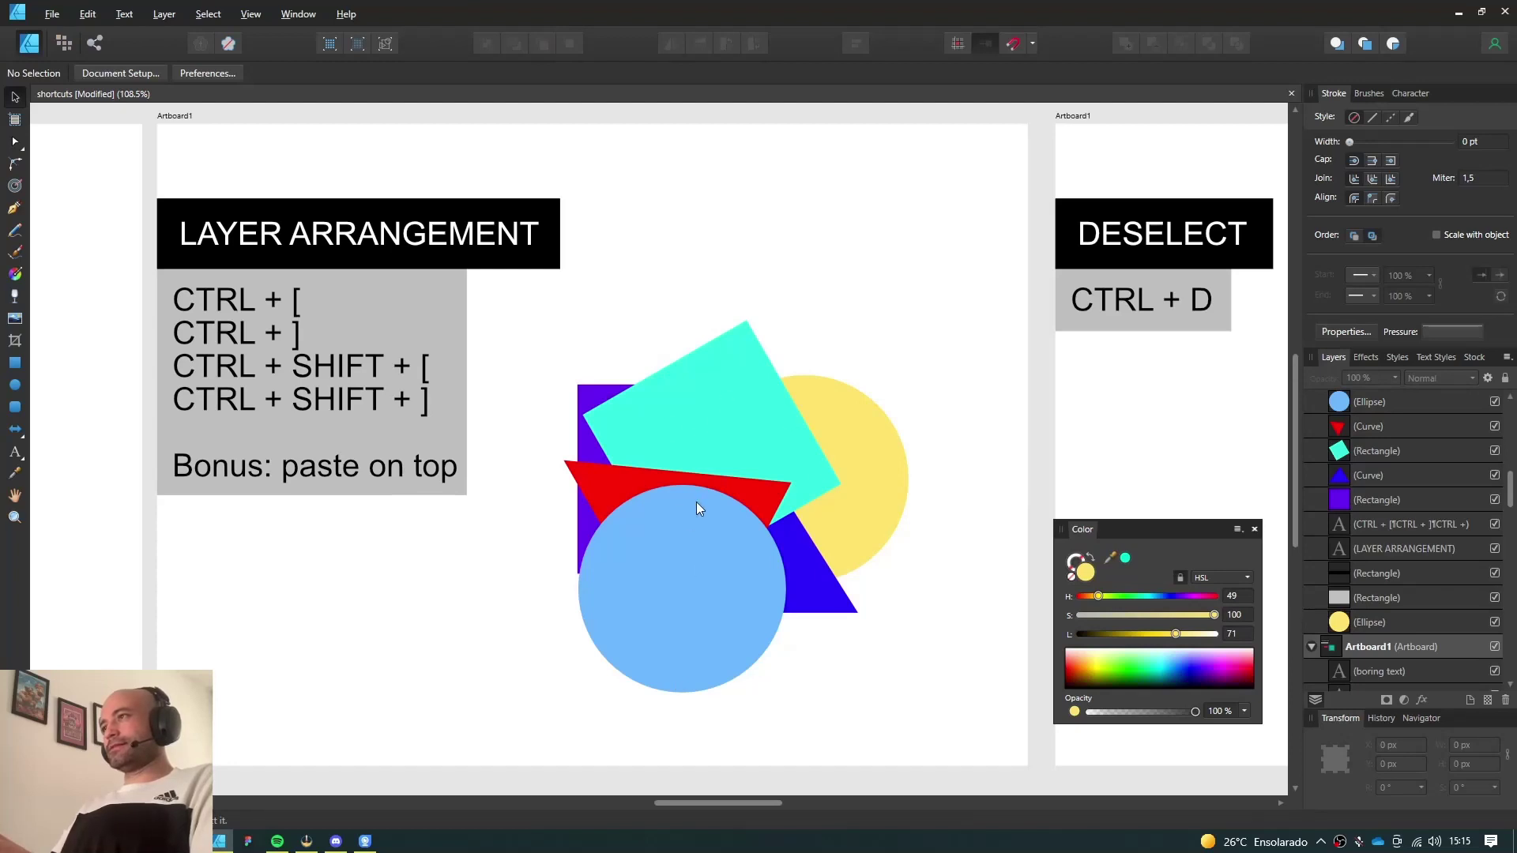
pyautogui.click(708, 574)
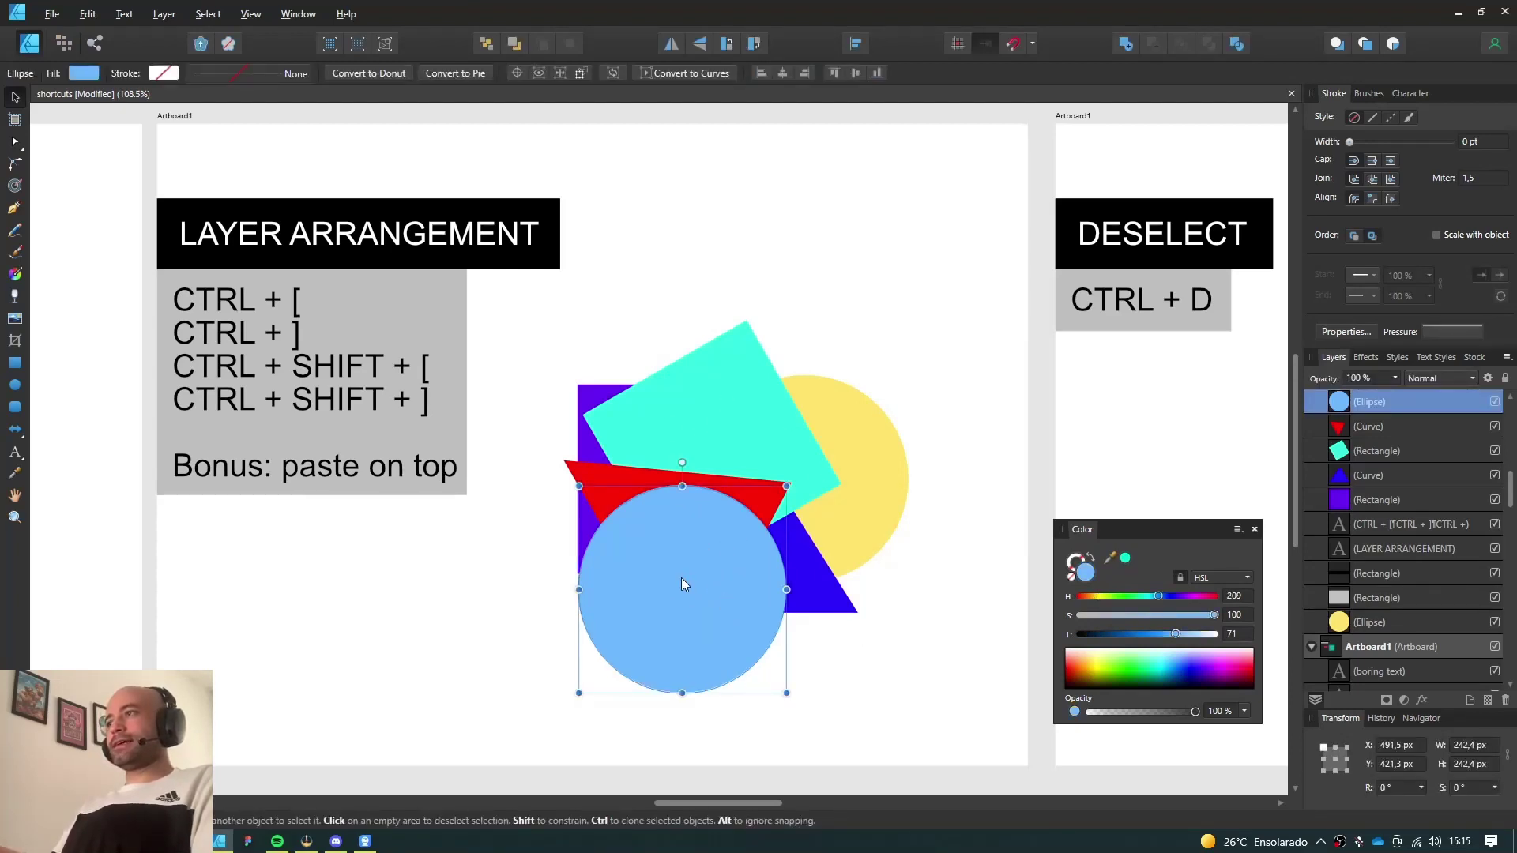
pyautogui.click(817, 594)
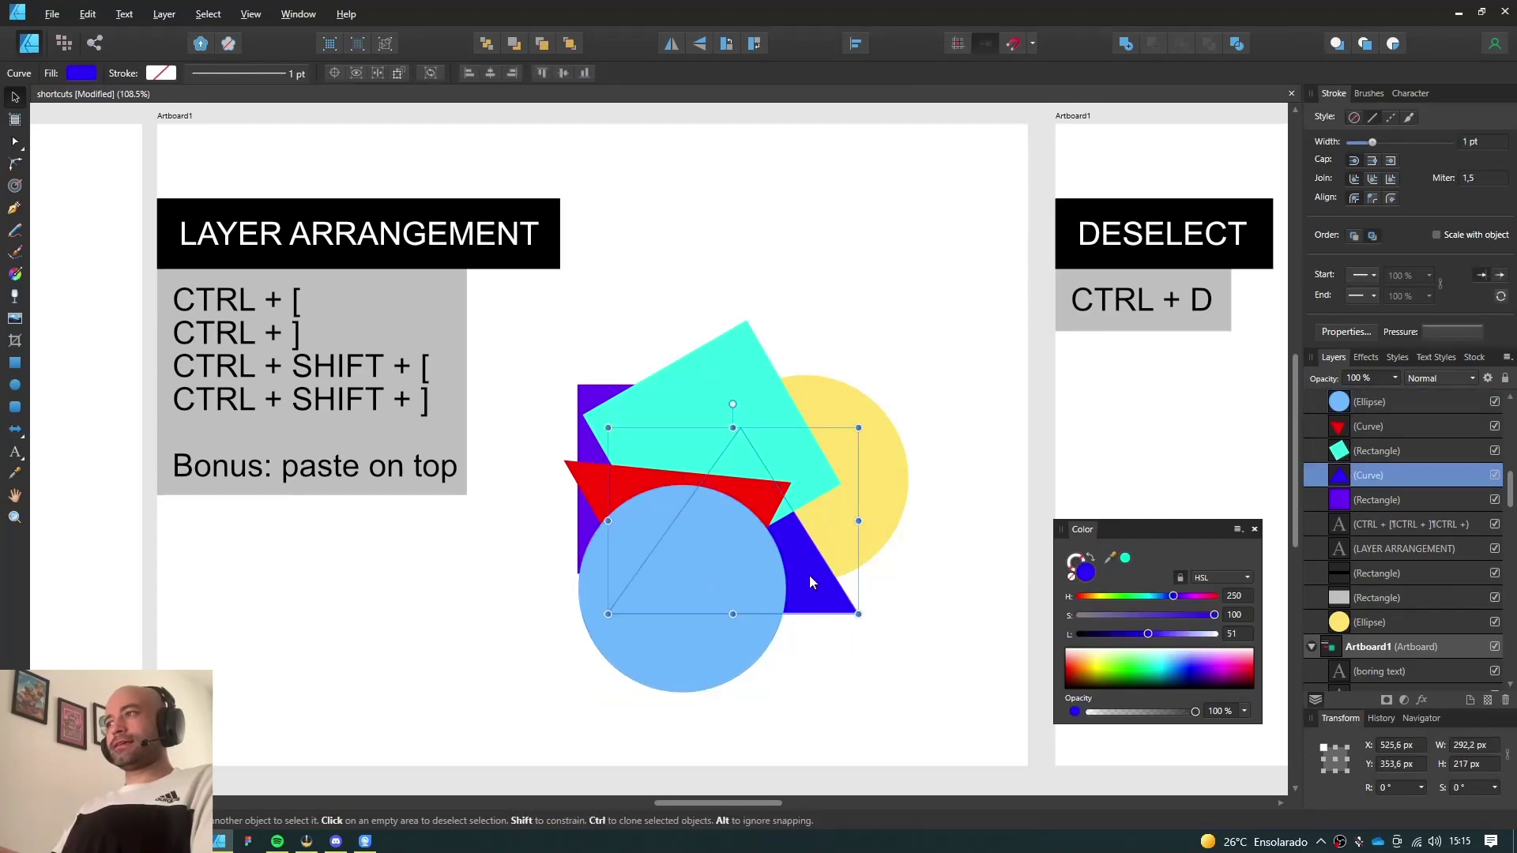
pyautogui.click(750, 570)
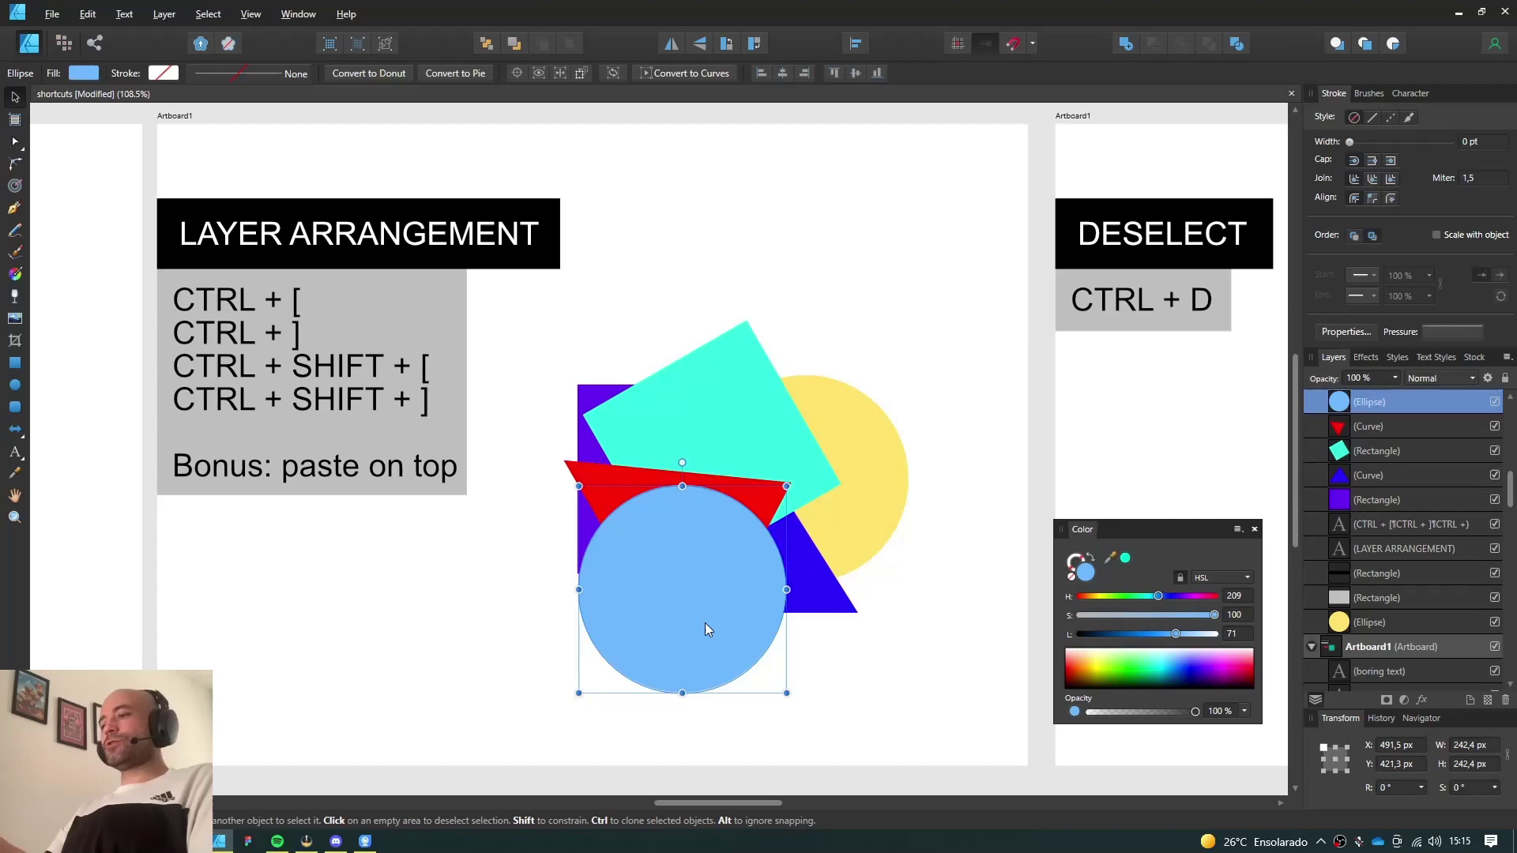
pyautogui.hotkey('ctrl', '[')
pyautogui.hotkey('ctrl', '[')
pyautogui.hotkey('ctrl', '[')
pyautogui.hotkey('ctrl', '[')
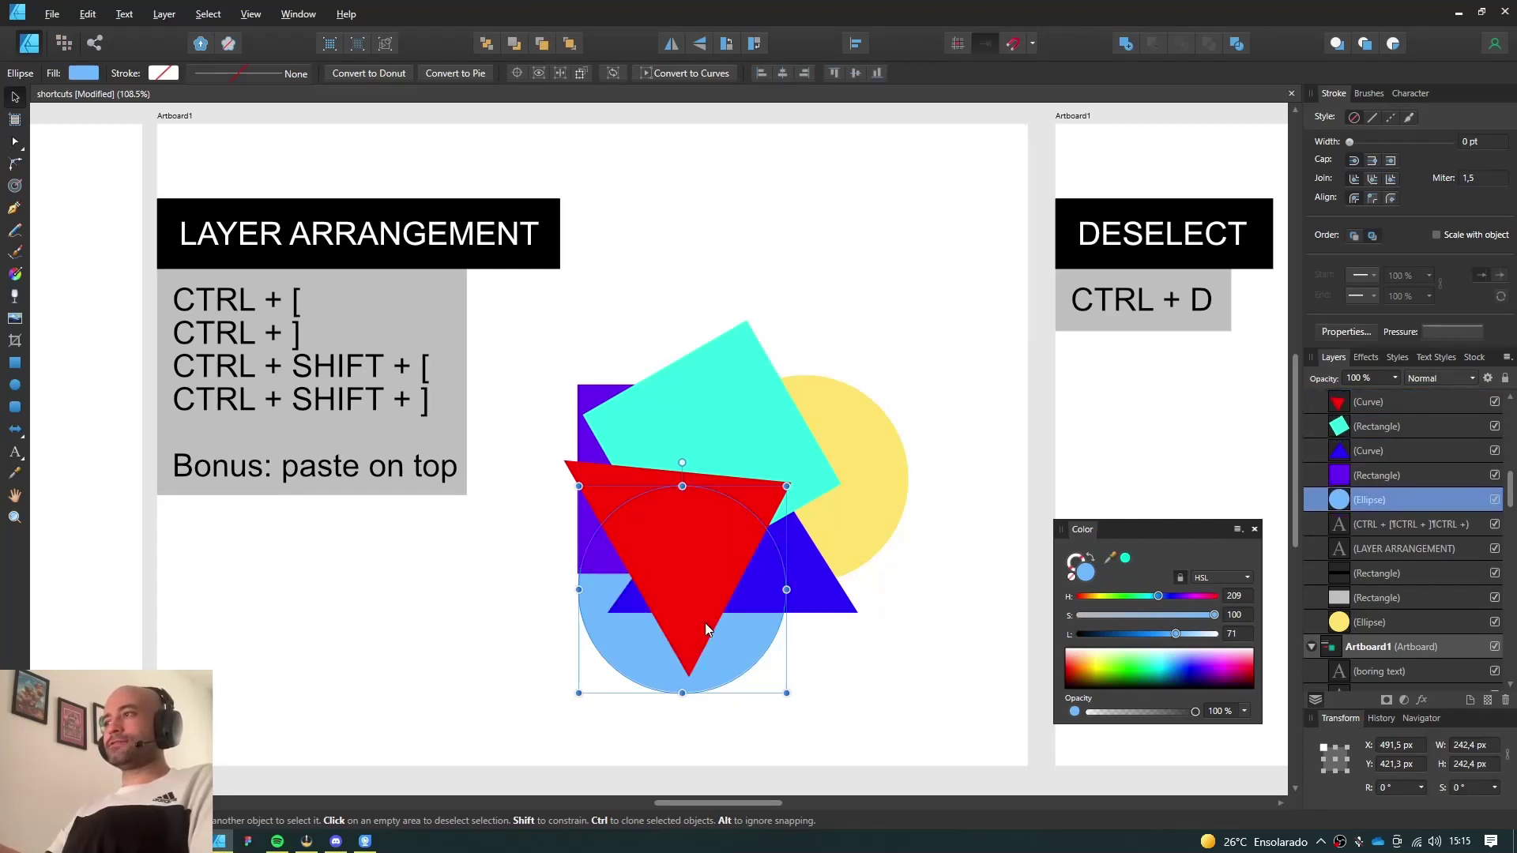
pyautogui.hotkey('ctrl', ']')
pyautogui.hotkey('ctrl', ']')
pyautogui.hotkey('ctrl', ']')
pyautogui.hotkey('ctrl', ']')
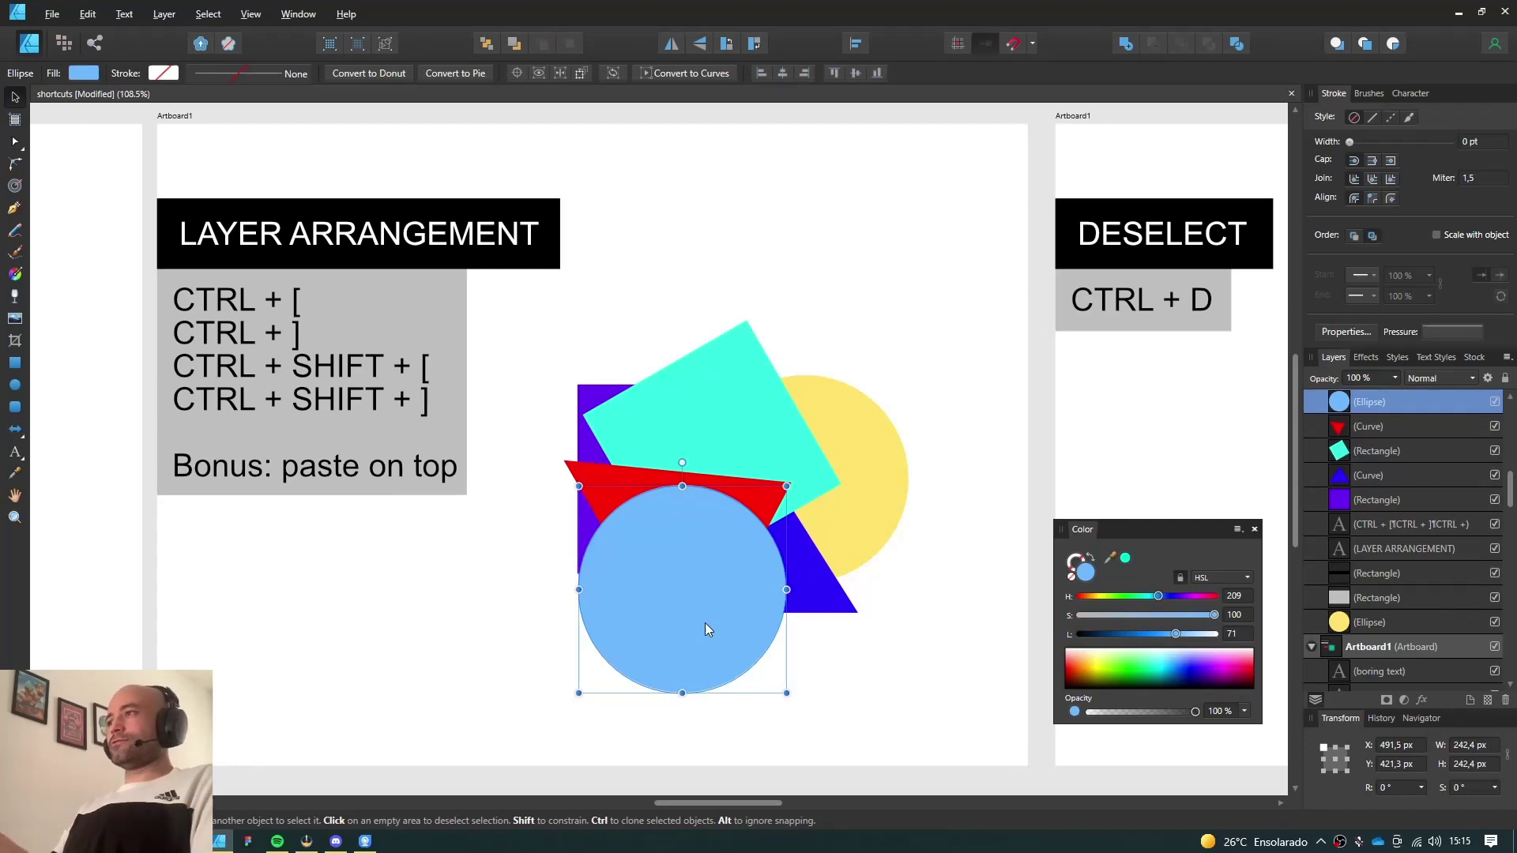
# Cut the blue circle, paste it directly above the blue triangle in the layer order, and deselect
pyautogui.press('Delete')
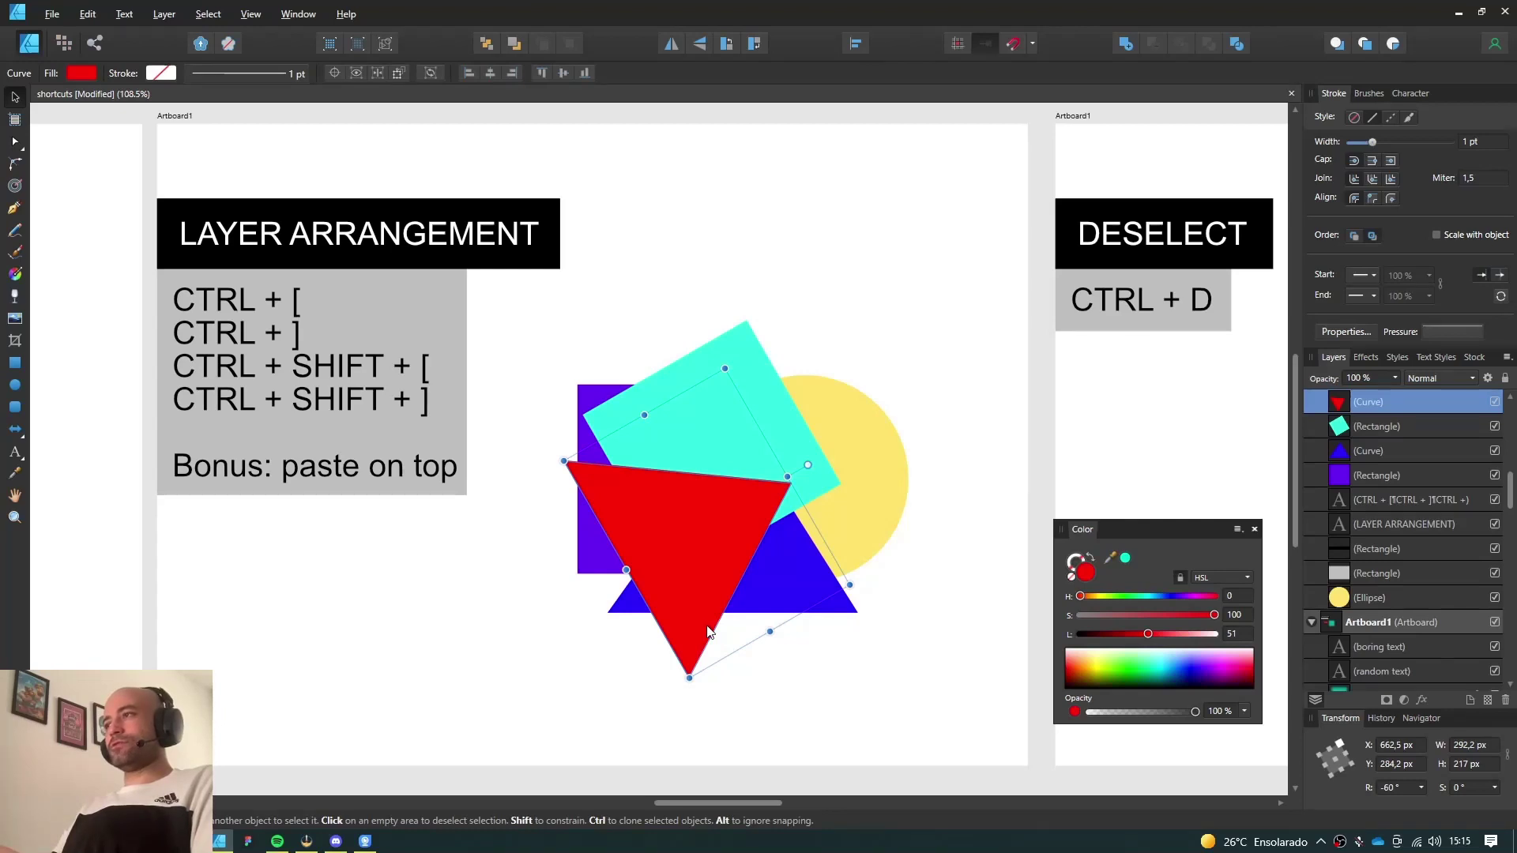
pyautogui.click(795, 584)
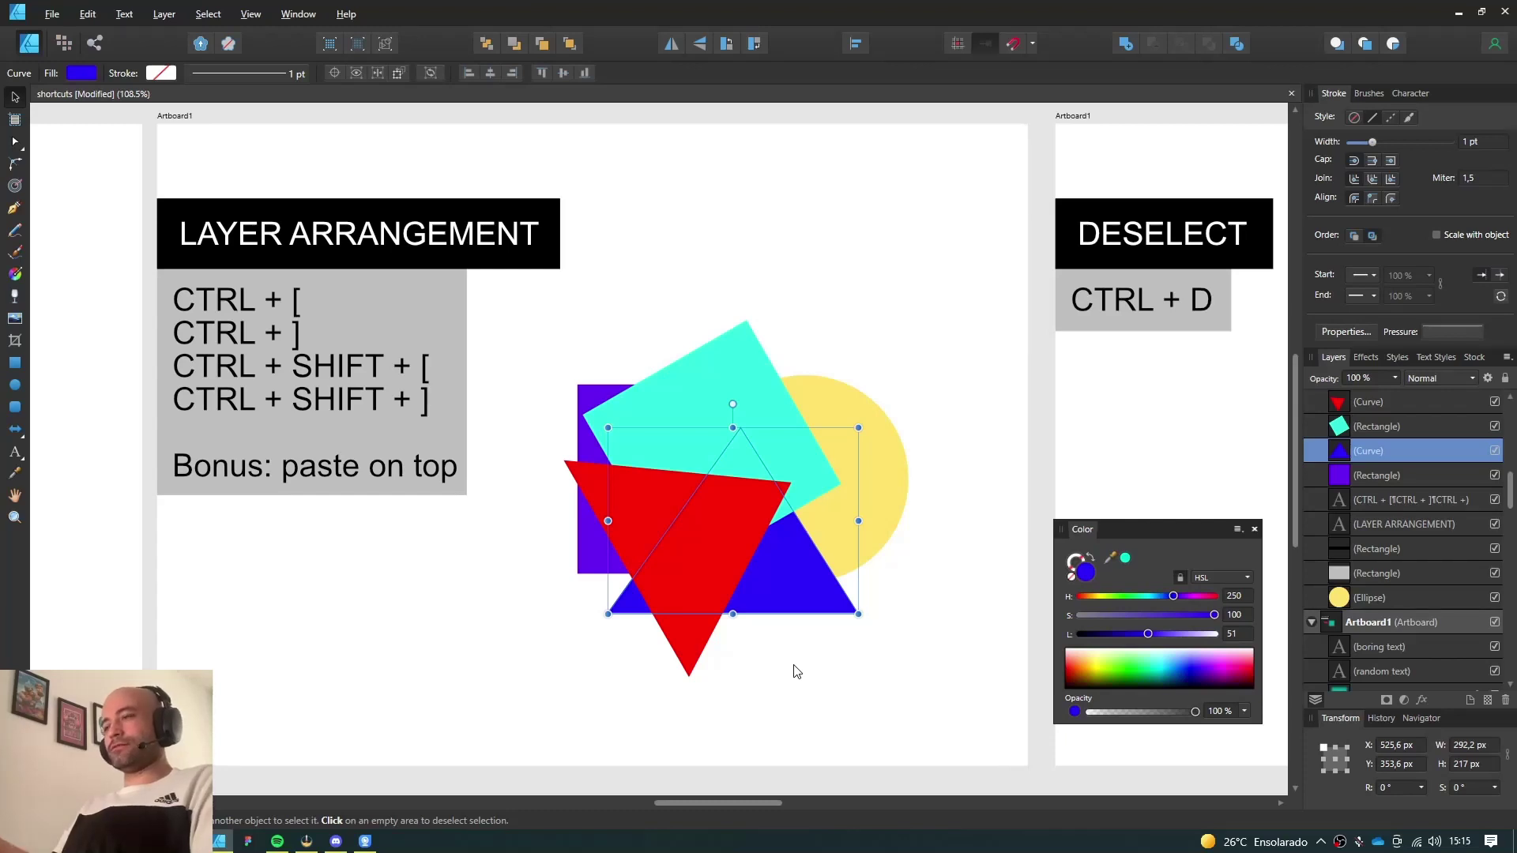
pyautogui.hotkey('ctrl', 'v')
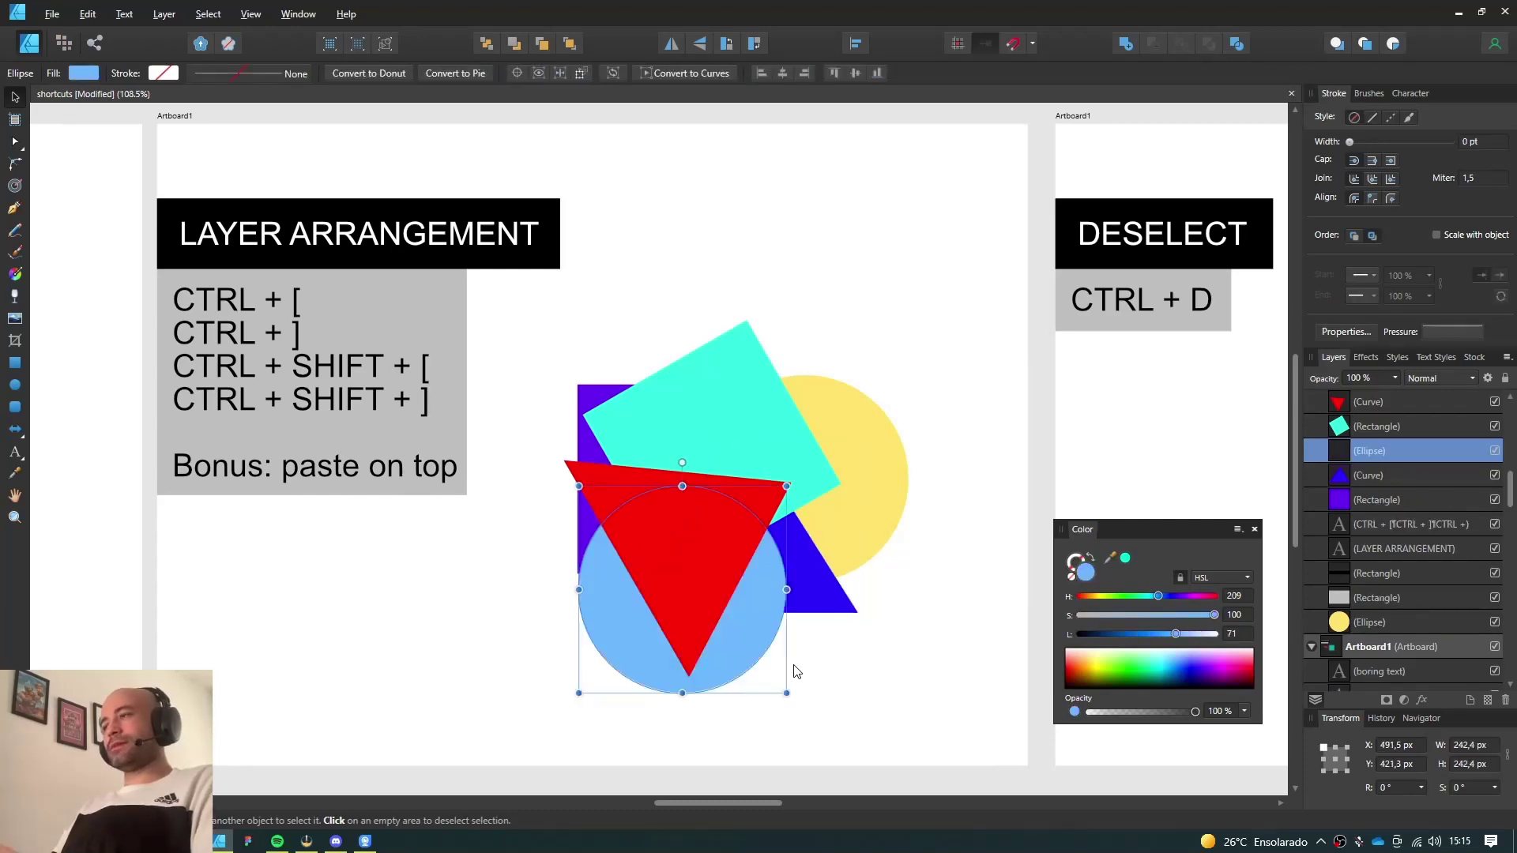
pyautogui.hotkey('ctrl', 'd')
pyautogui.click(766, 586)
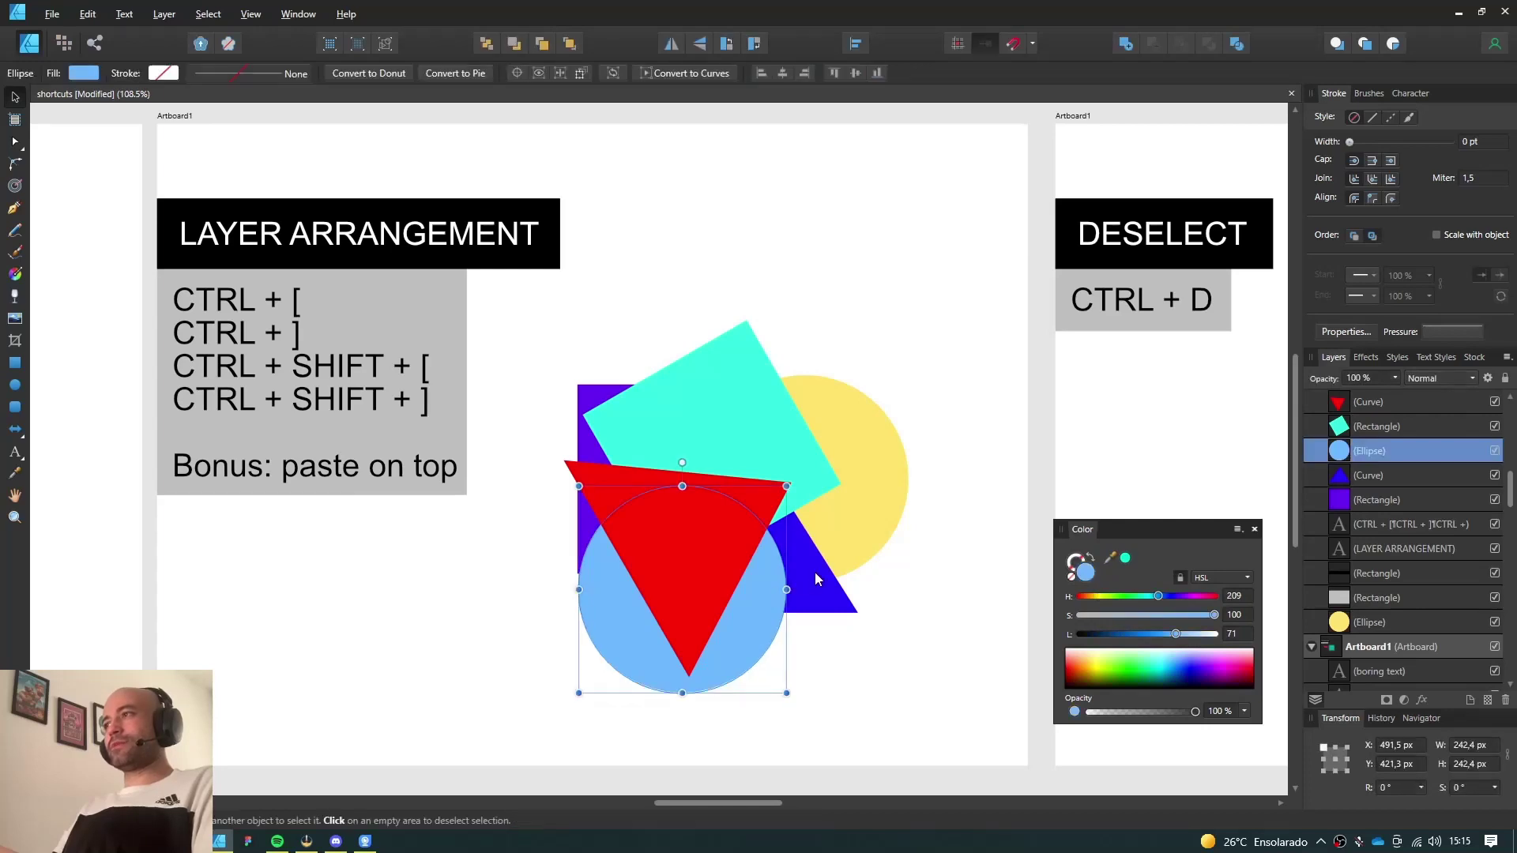
pyautogui.click(789, 538)
pyautogui.hotkey('ctrl', 'd')
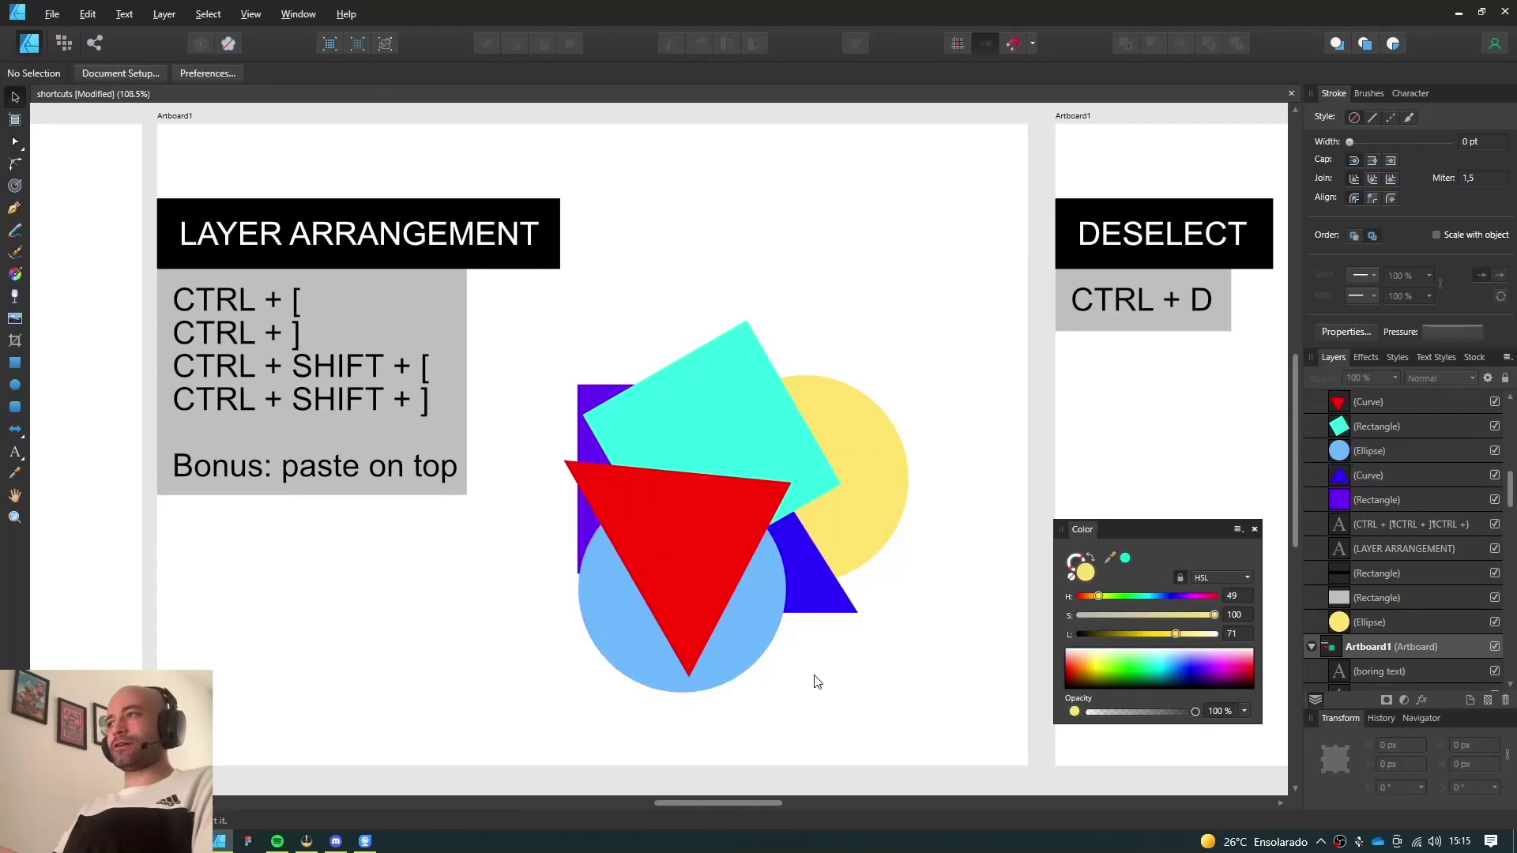
pyautogui.click(773, 610)
pyautogui.hotkey('ctrl', 'd')
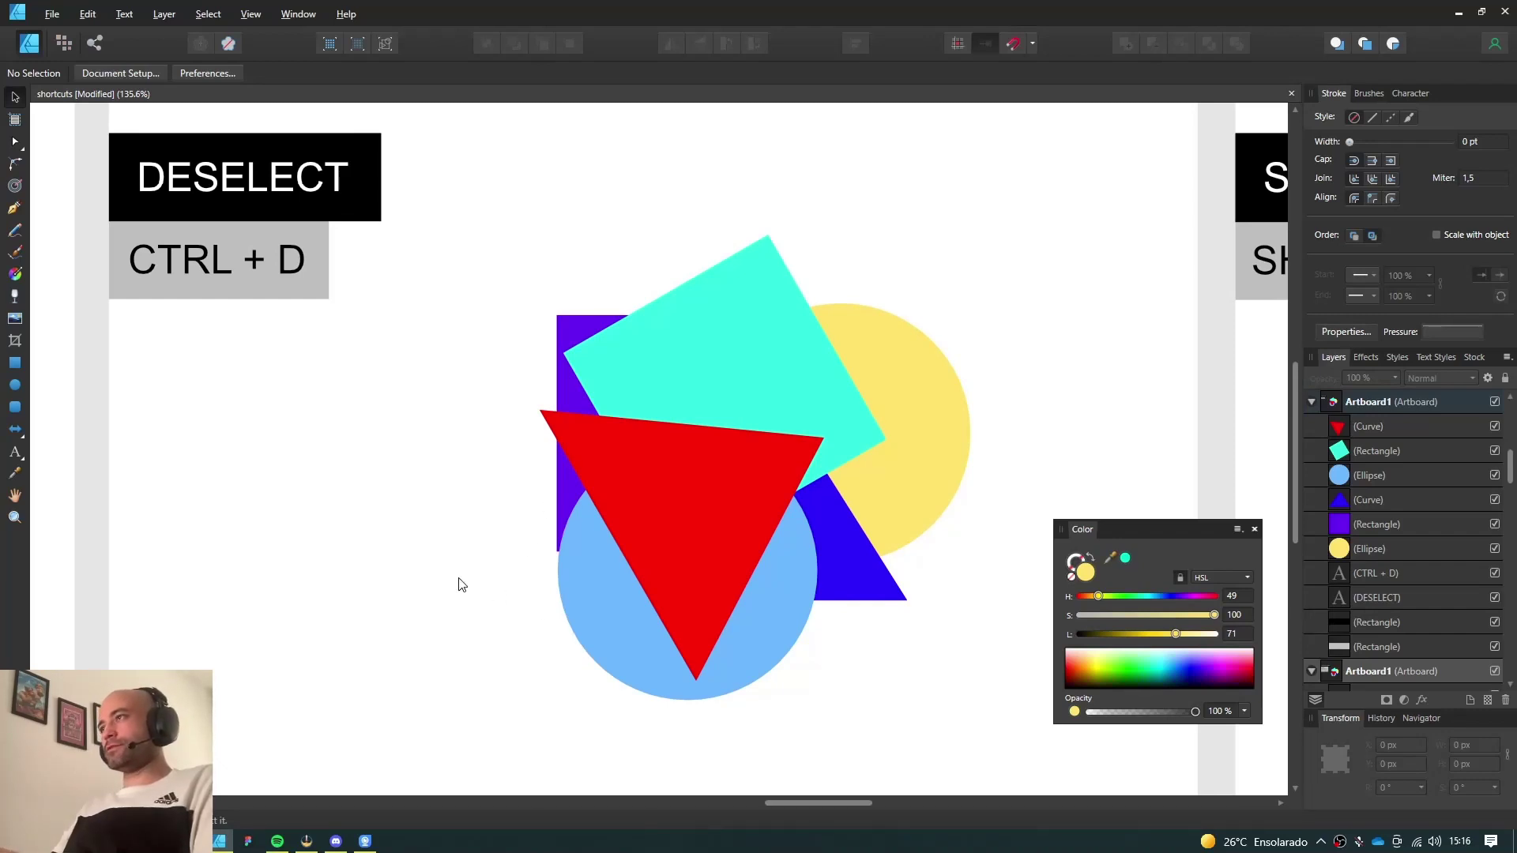
# On the DESELECT artboard, select the overlapping shapes in turn and deselect them using the empty area of the artboard
pyautogui.click(692, 496)
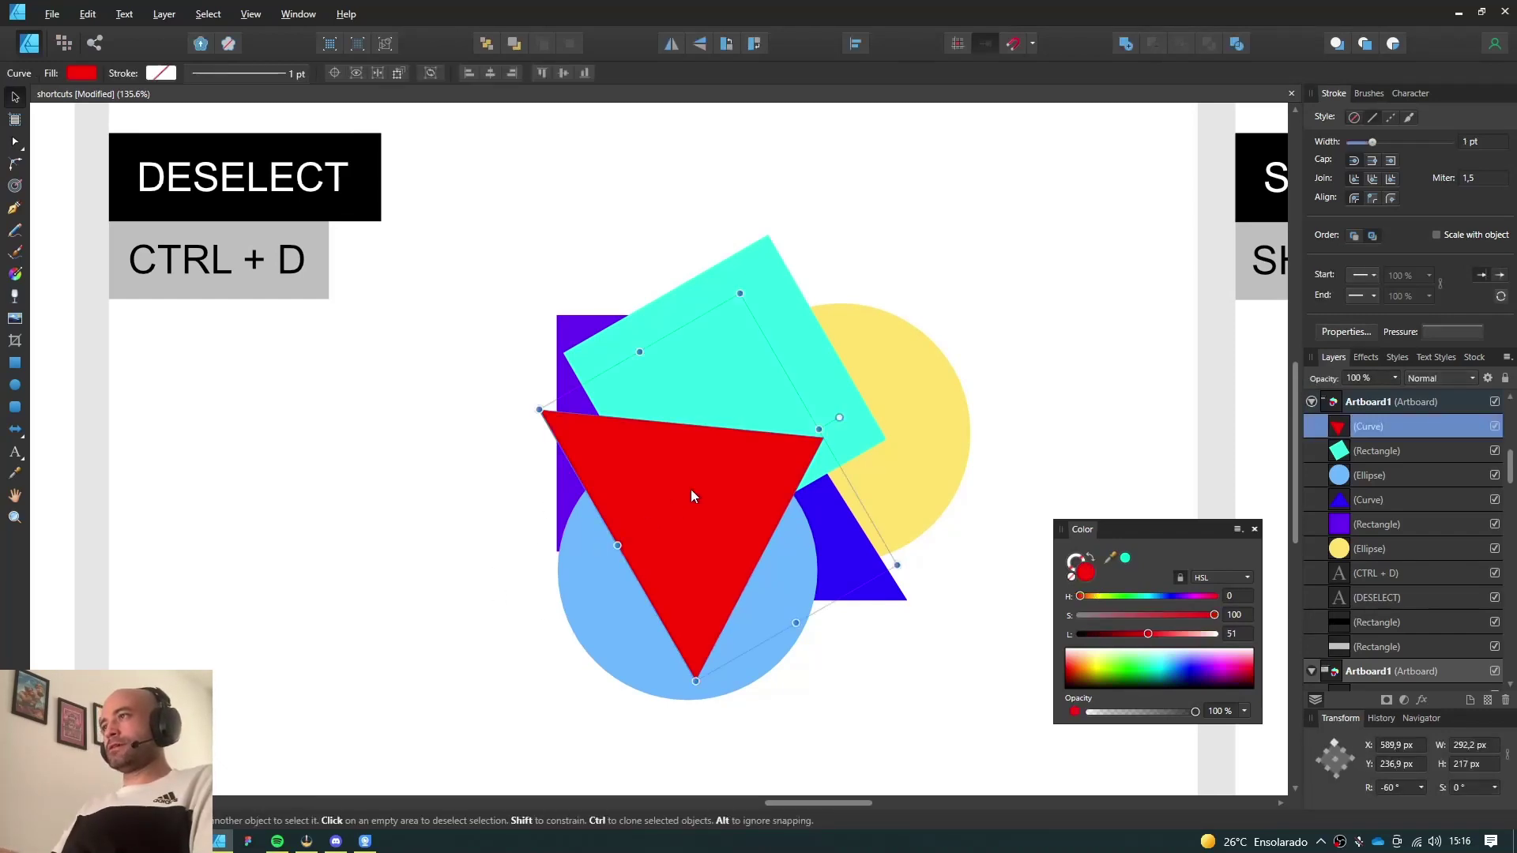
pyautogui.click(766, 357)
pyautogui.click(305, 518)
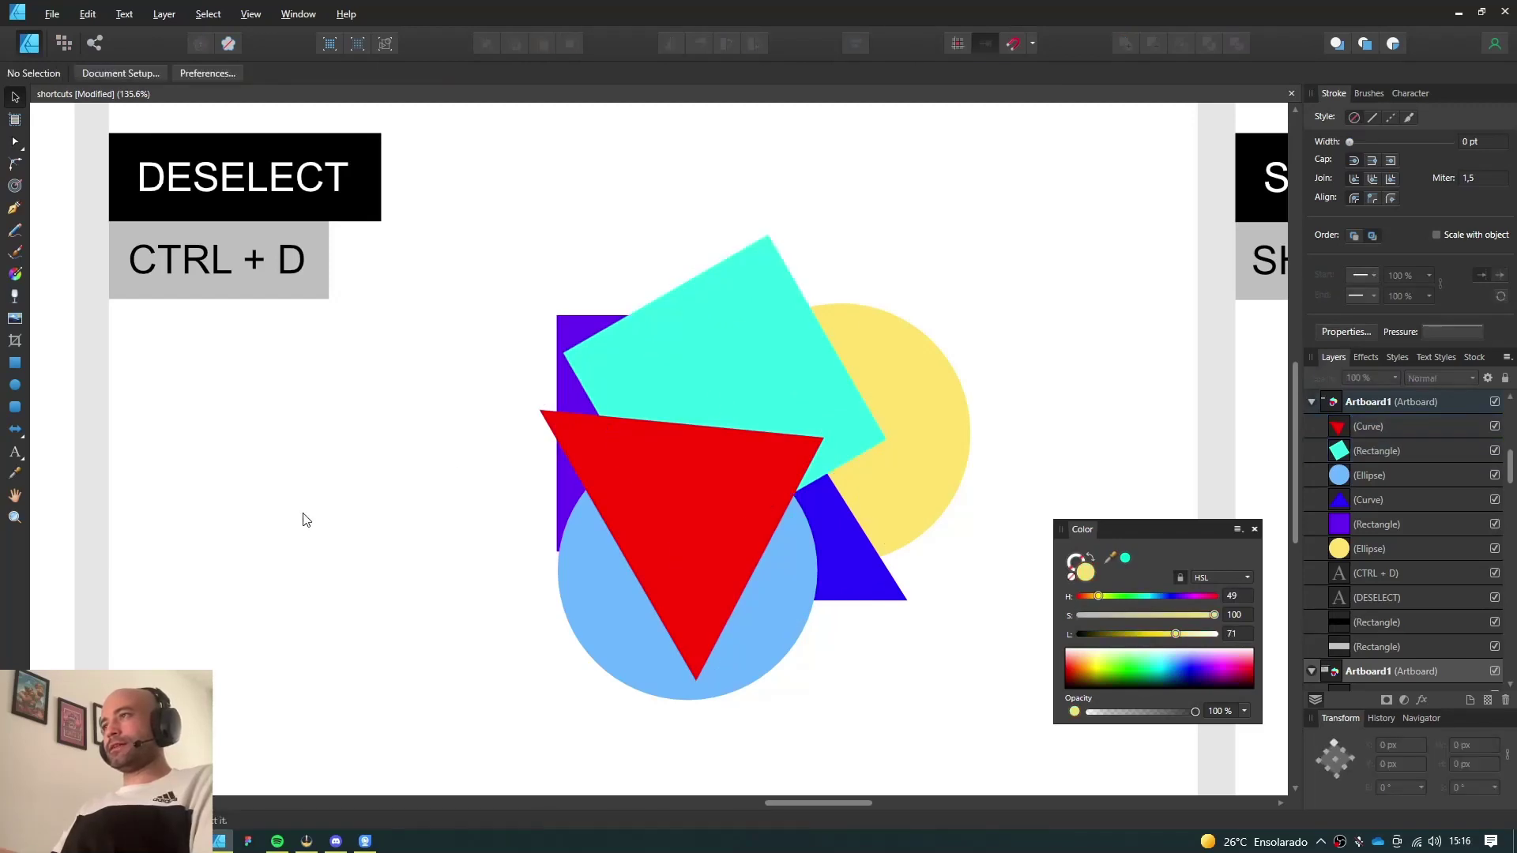
pyautogui.click(643, 513)
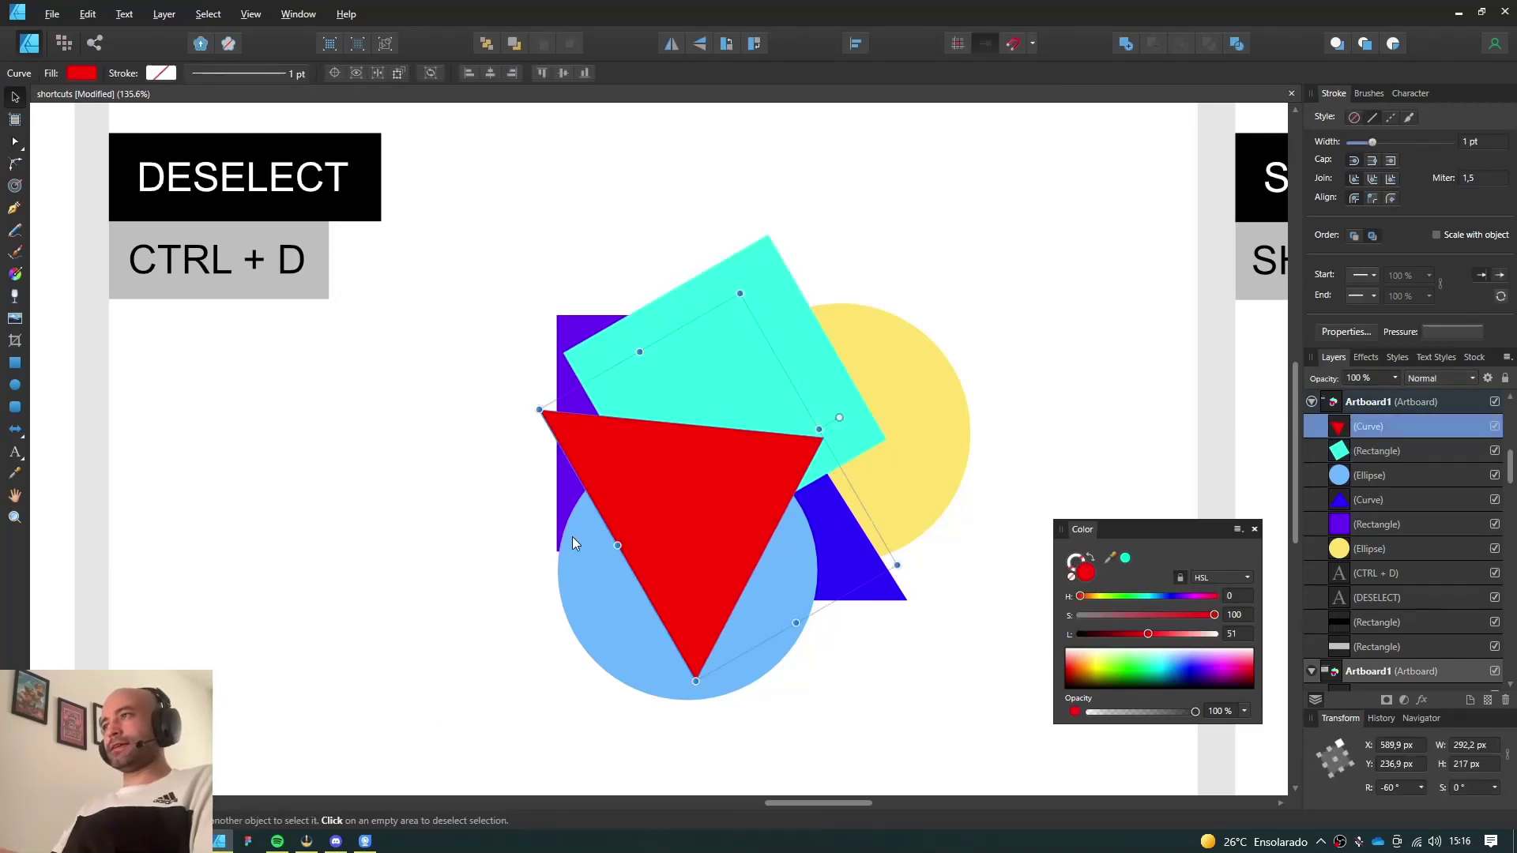
pyautogui.click(812, 354)
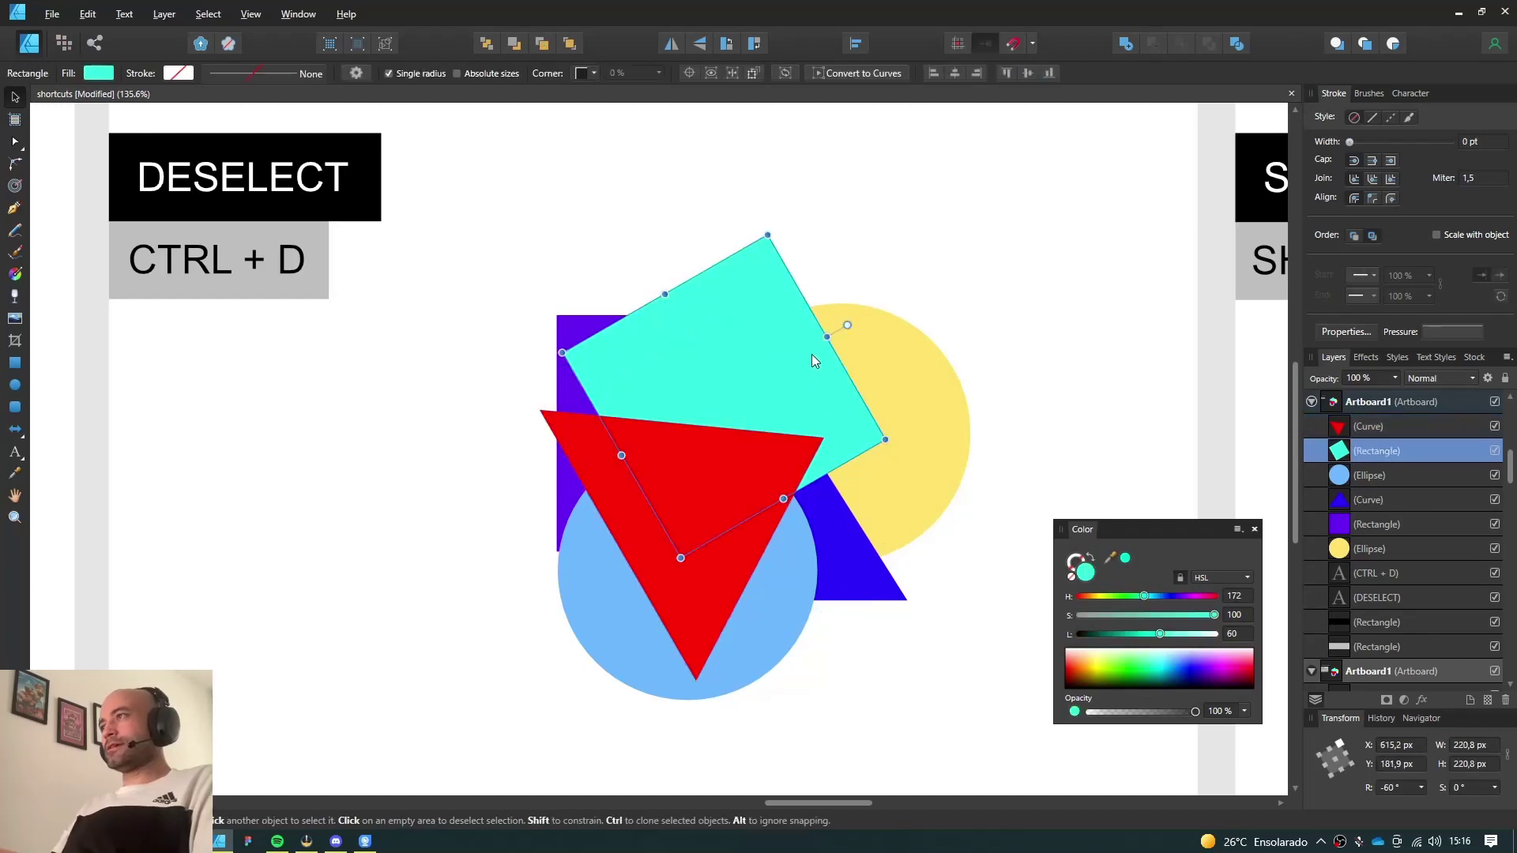
pyautogui.click(406, 484)
pyautogui.click(922, 486)
pyautogui.click(928, 628)
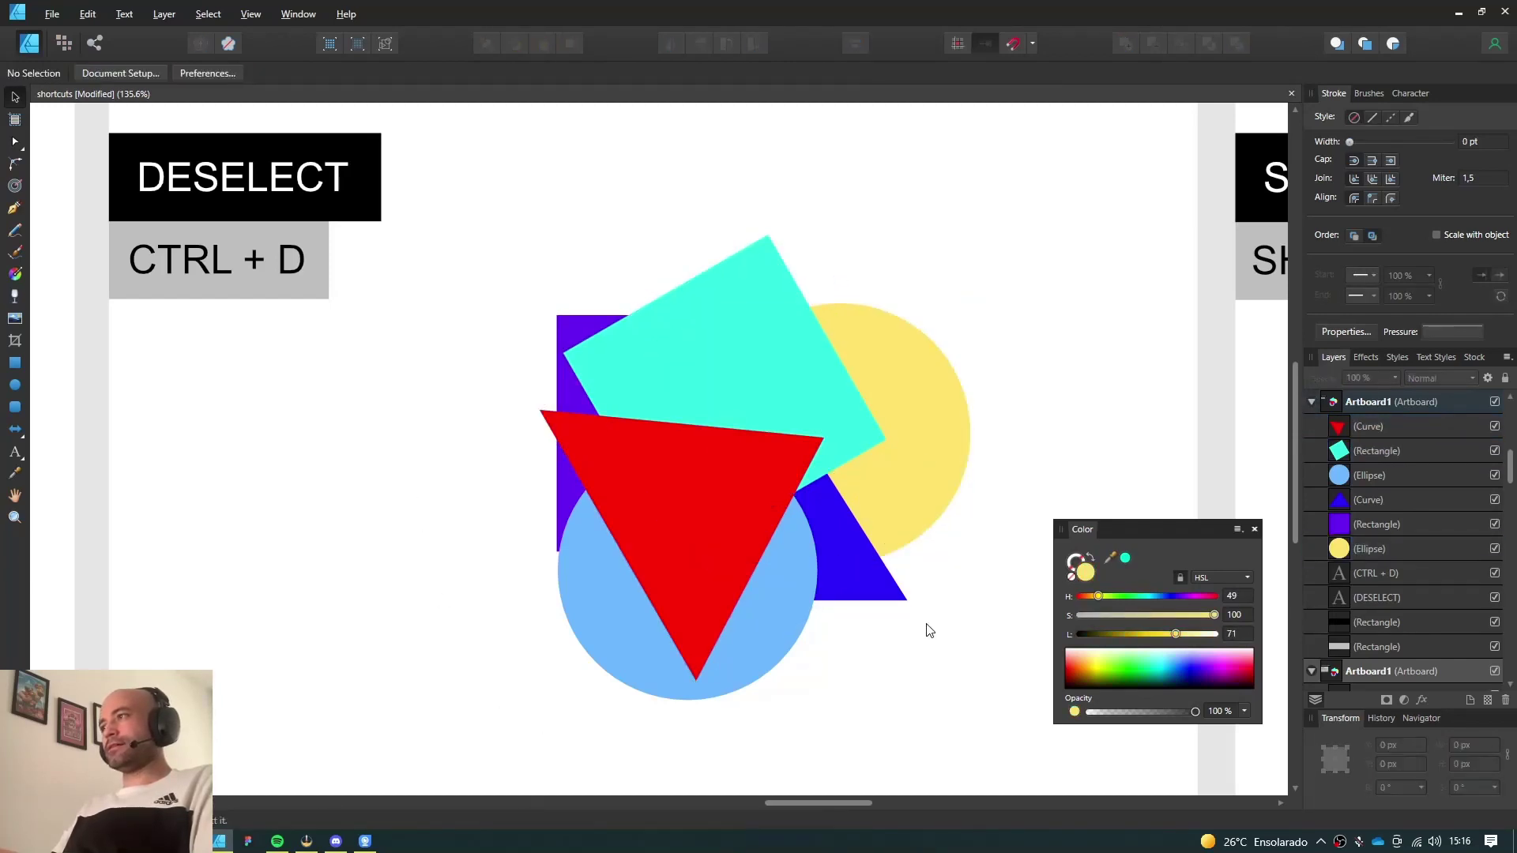
pyautogui.click(877, 531)
pyautogui.click(773, 383)
pyautogui.click(390, 535)
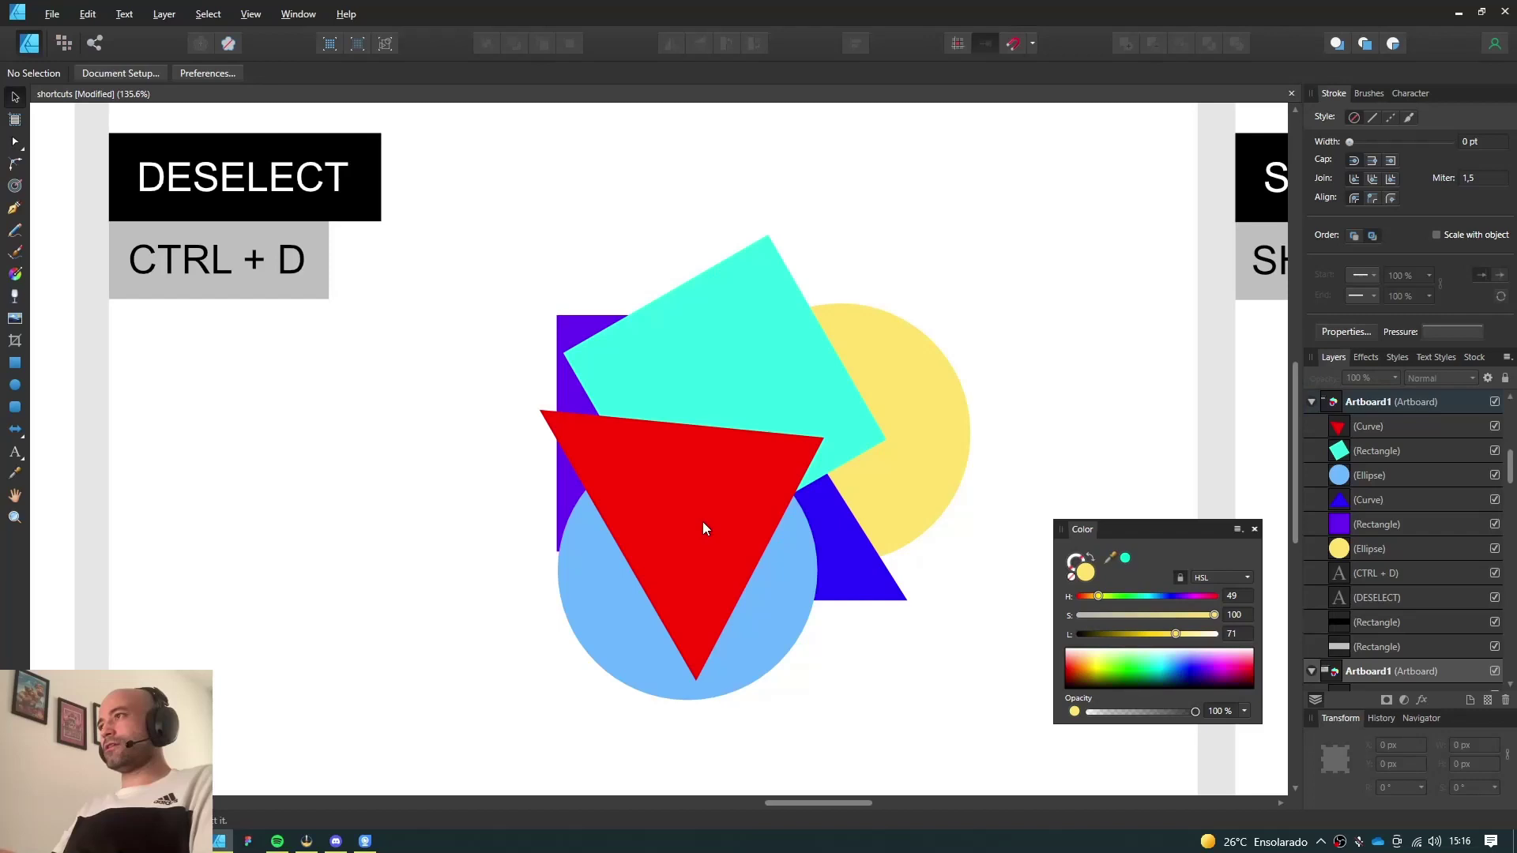
# With the shapes filling the view, select several of them in turn, including both triangles, and deselect with the Deselect command
pyautogui.scroll(8, 751, 446)
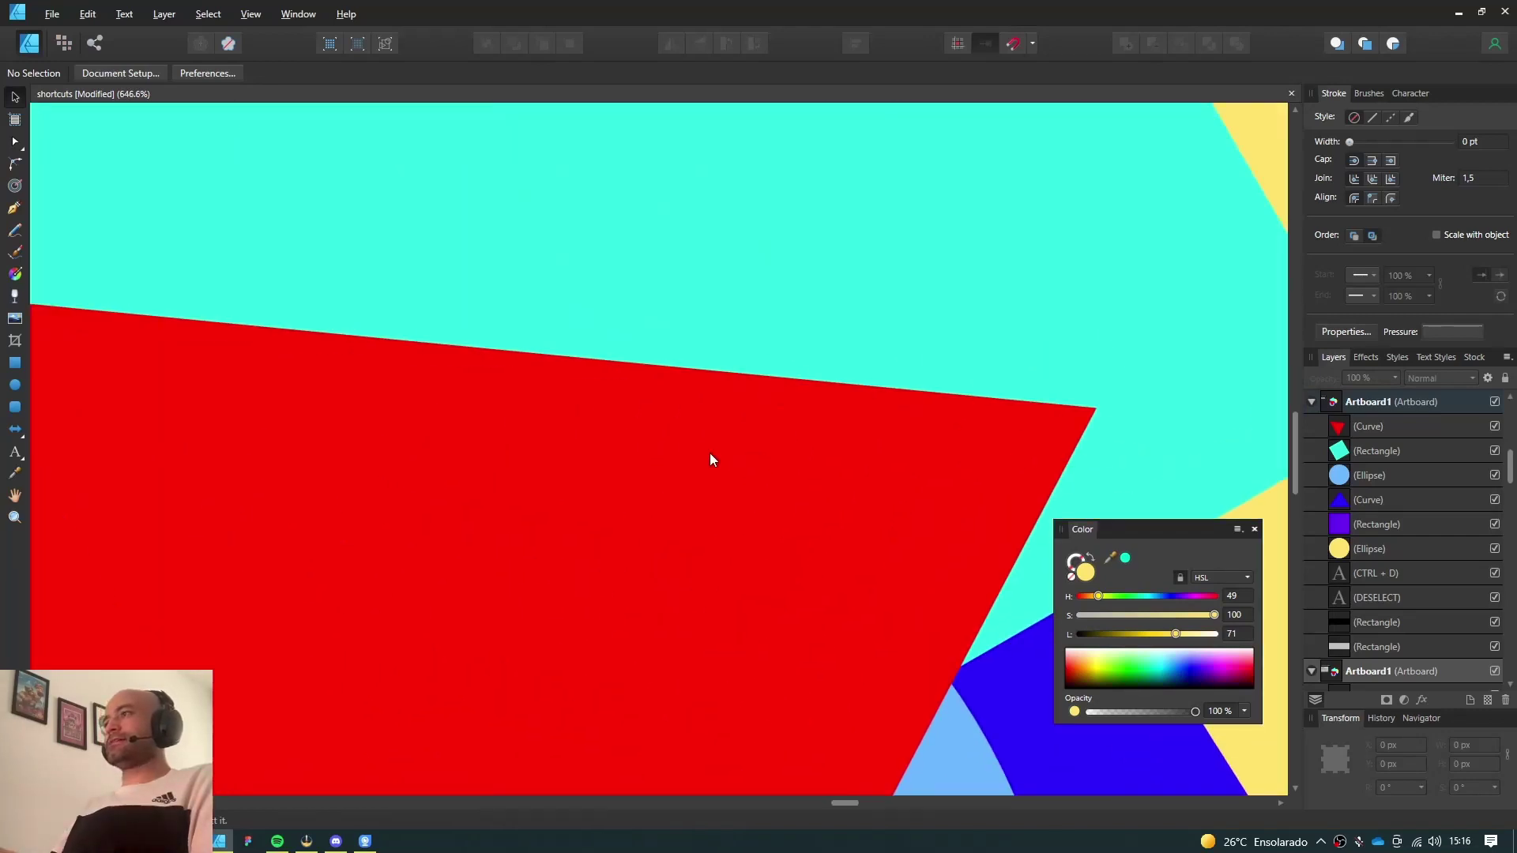
pyautogui.click(649, 616)
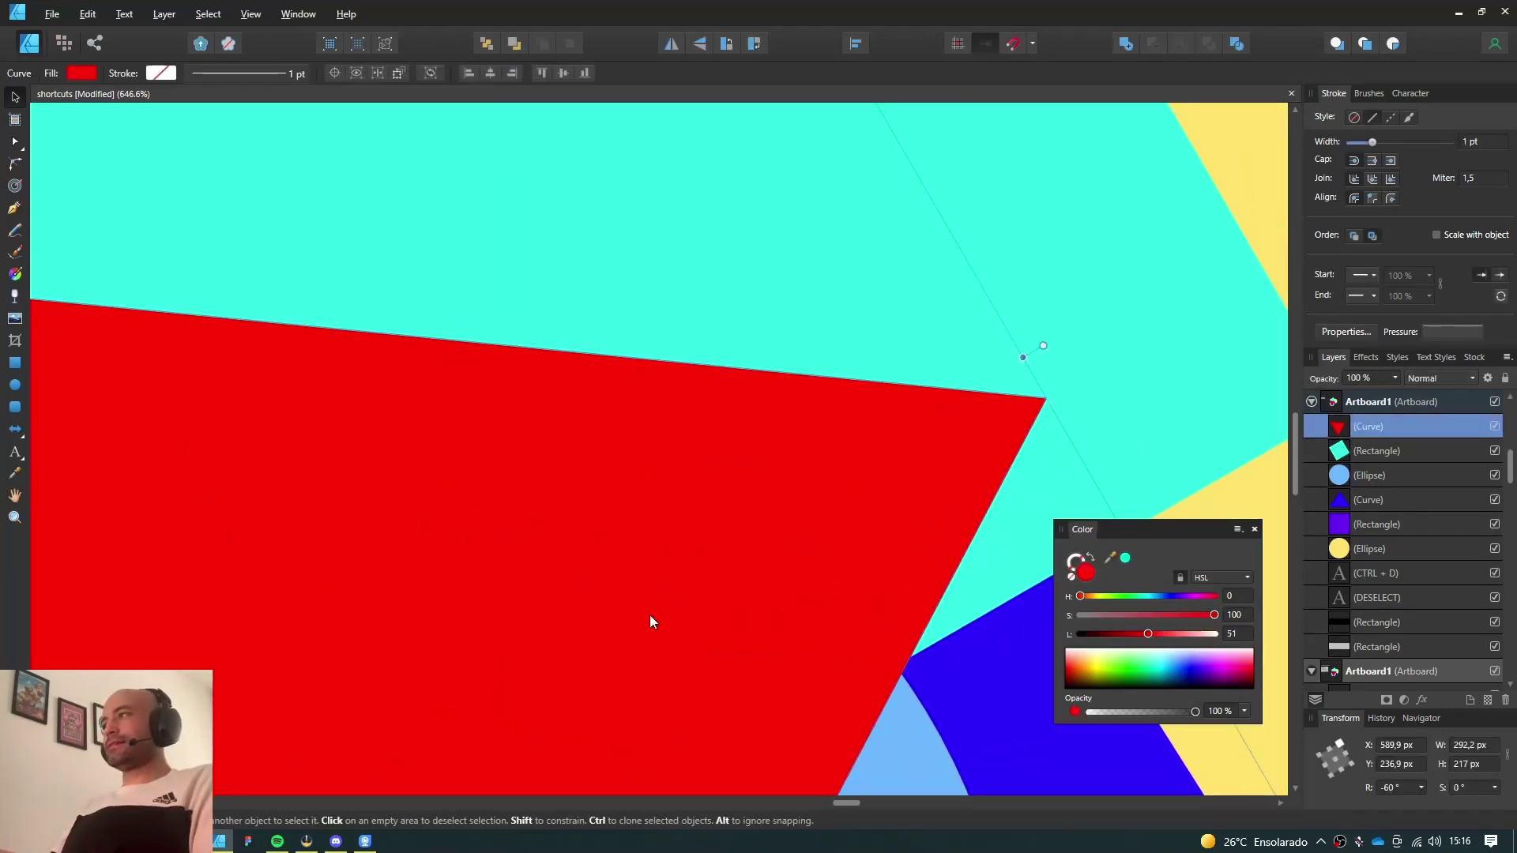
pyautogui.click(1173, 380)
pyautogui.click(786, 504)
pyautogui.click(990, 724)
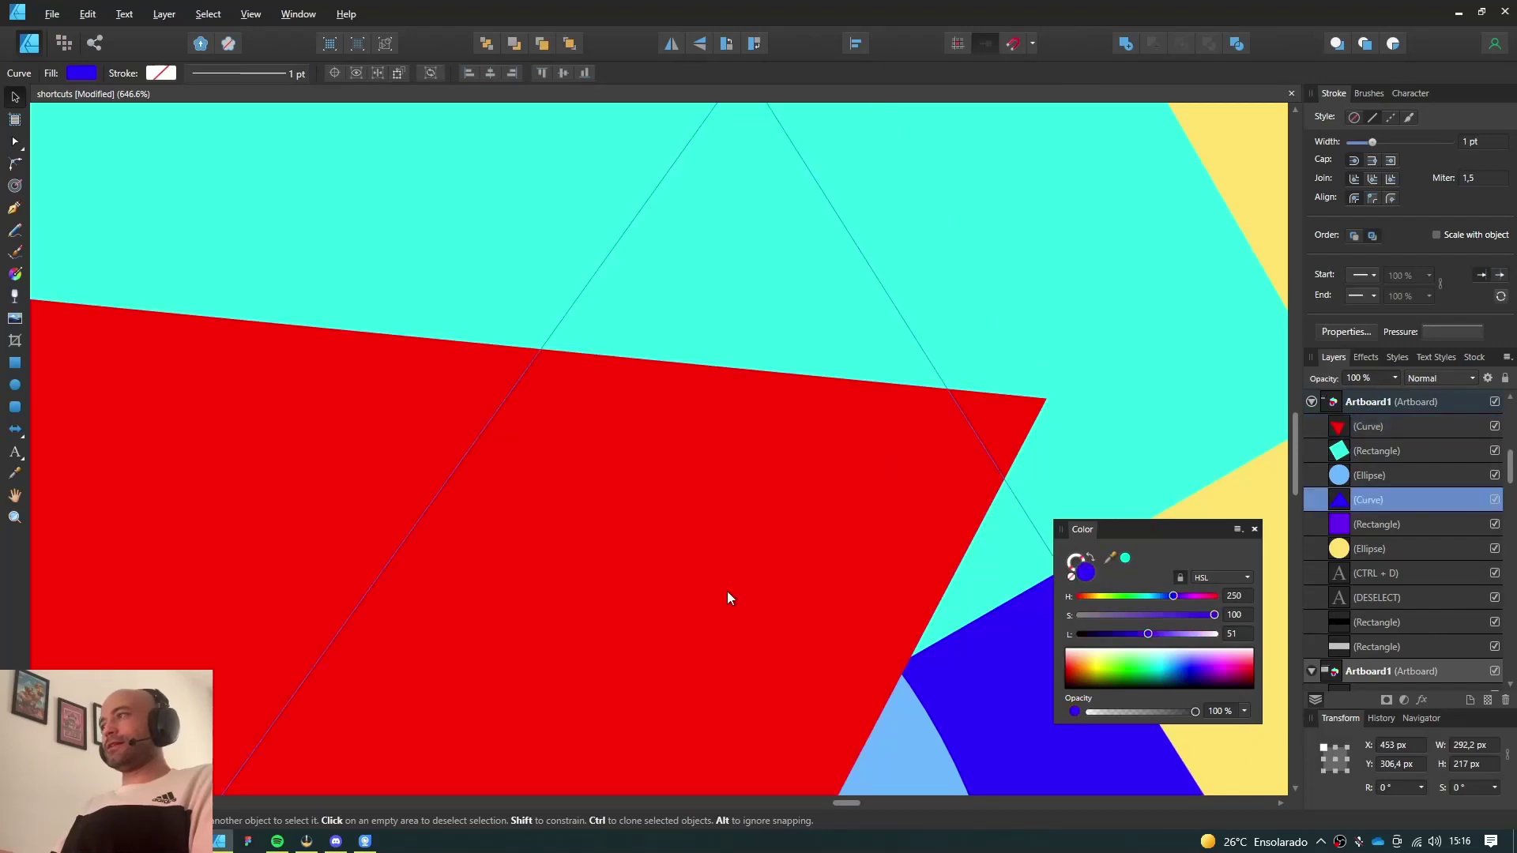
pyautogui.click(727, 594)
pyautogui.hotkey('ctrl', 'd')
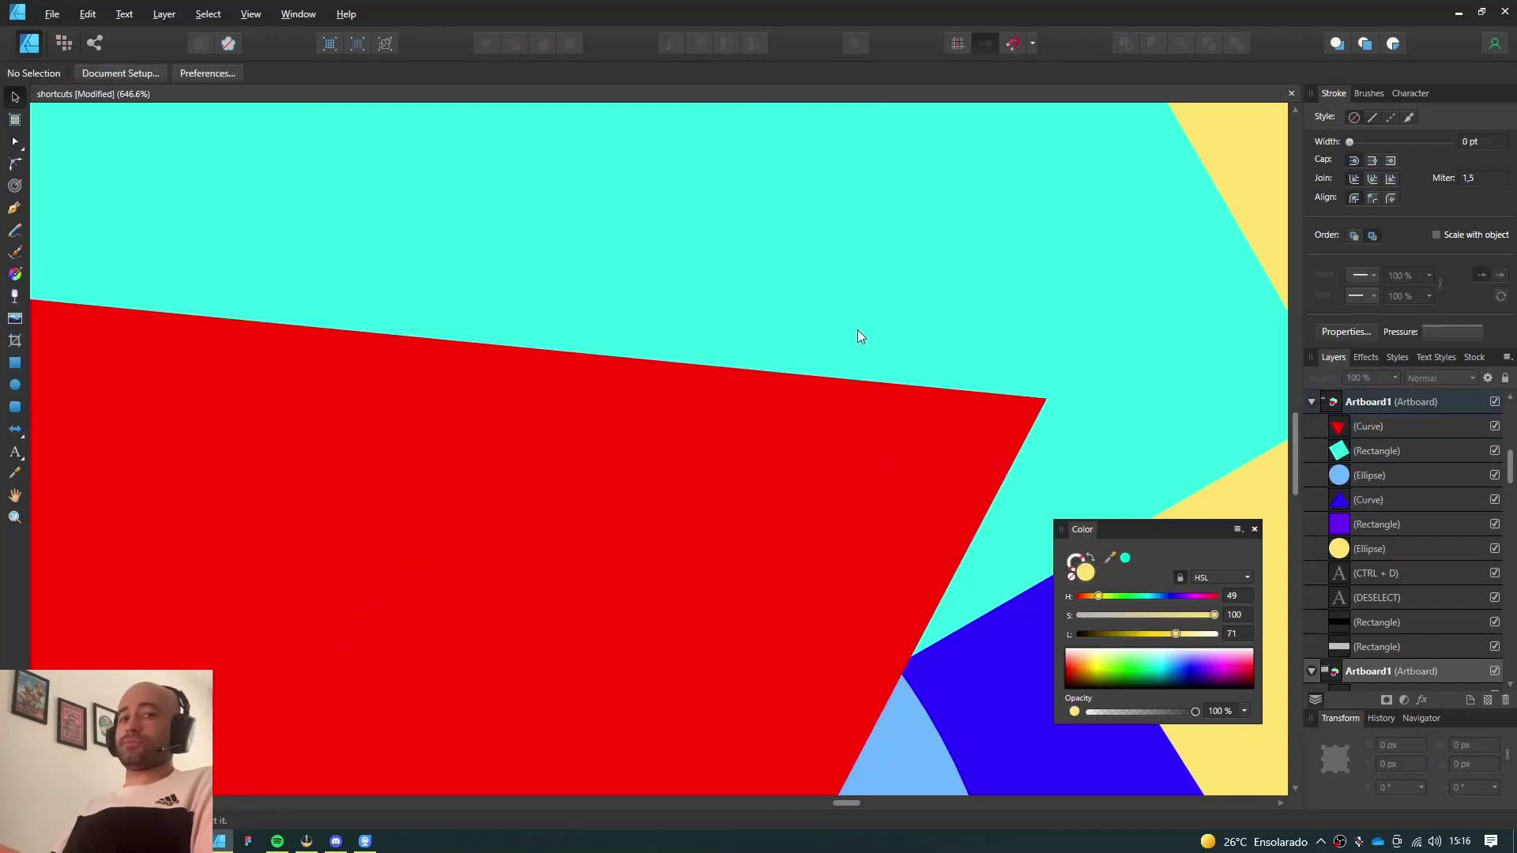
# Copy the yellow circle from the DESELECT artboard, paste it onto the SWAP STROKE / FILL artboard, and place it near the artboard's centre
pyautogui.scroll(-8, 764, 538)
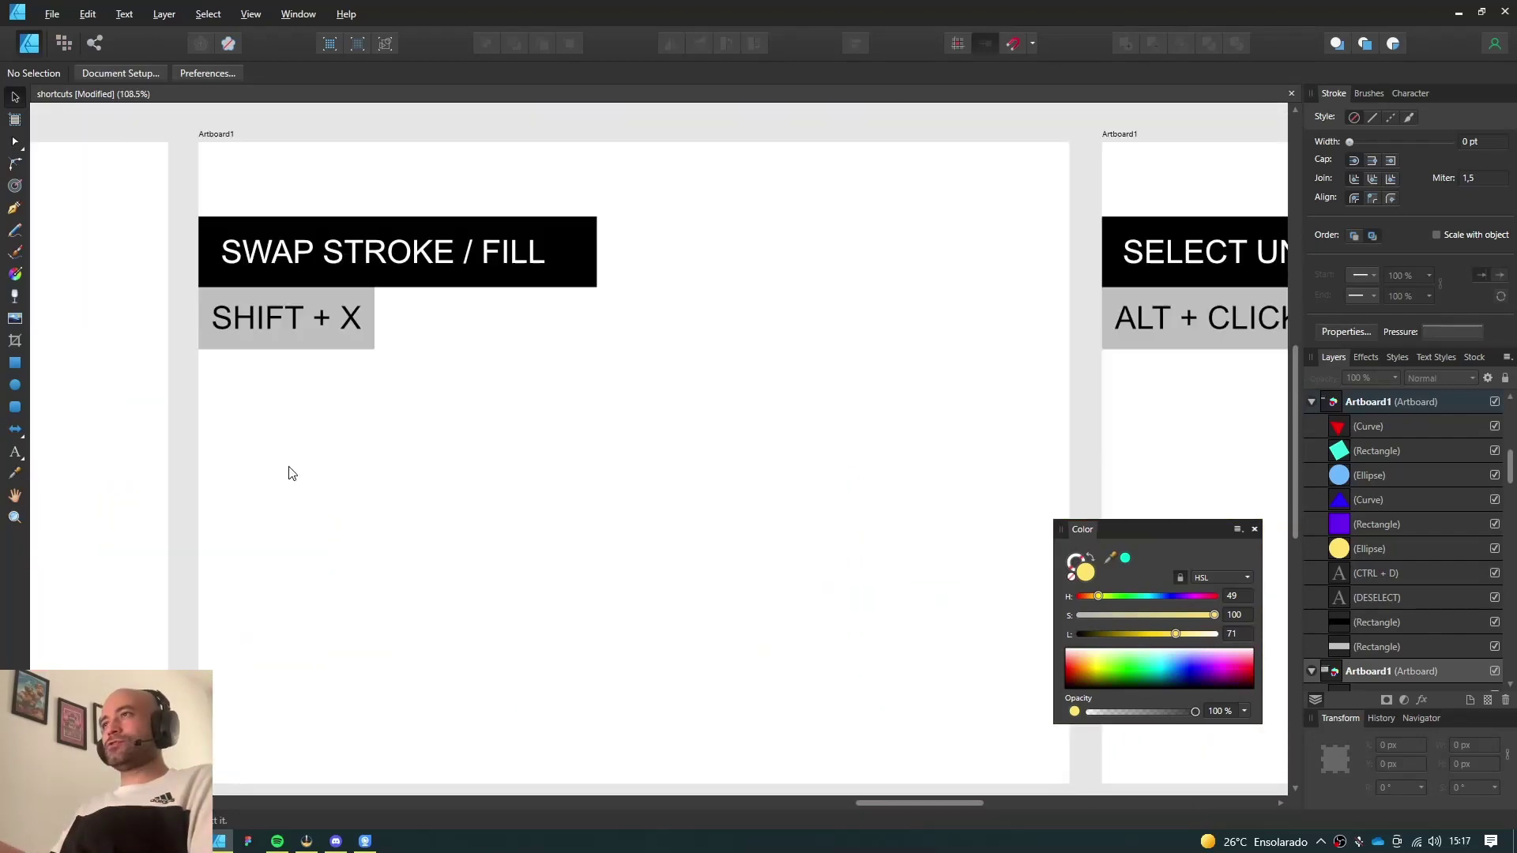
pyautogui.moveTo(288, 473); pyautogui.dragTo(508, 466)
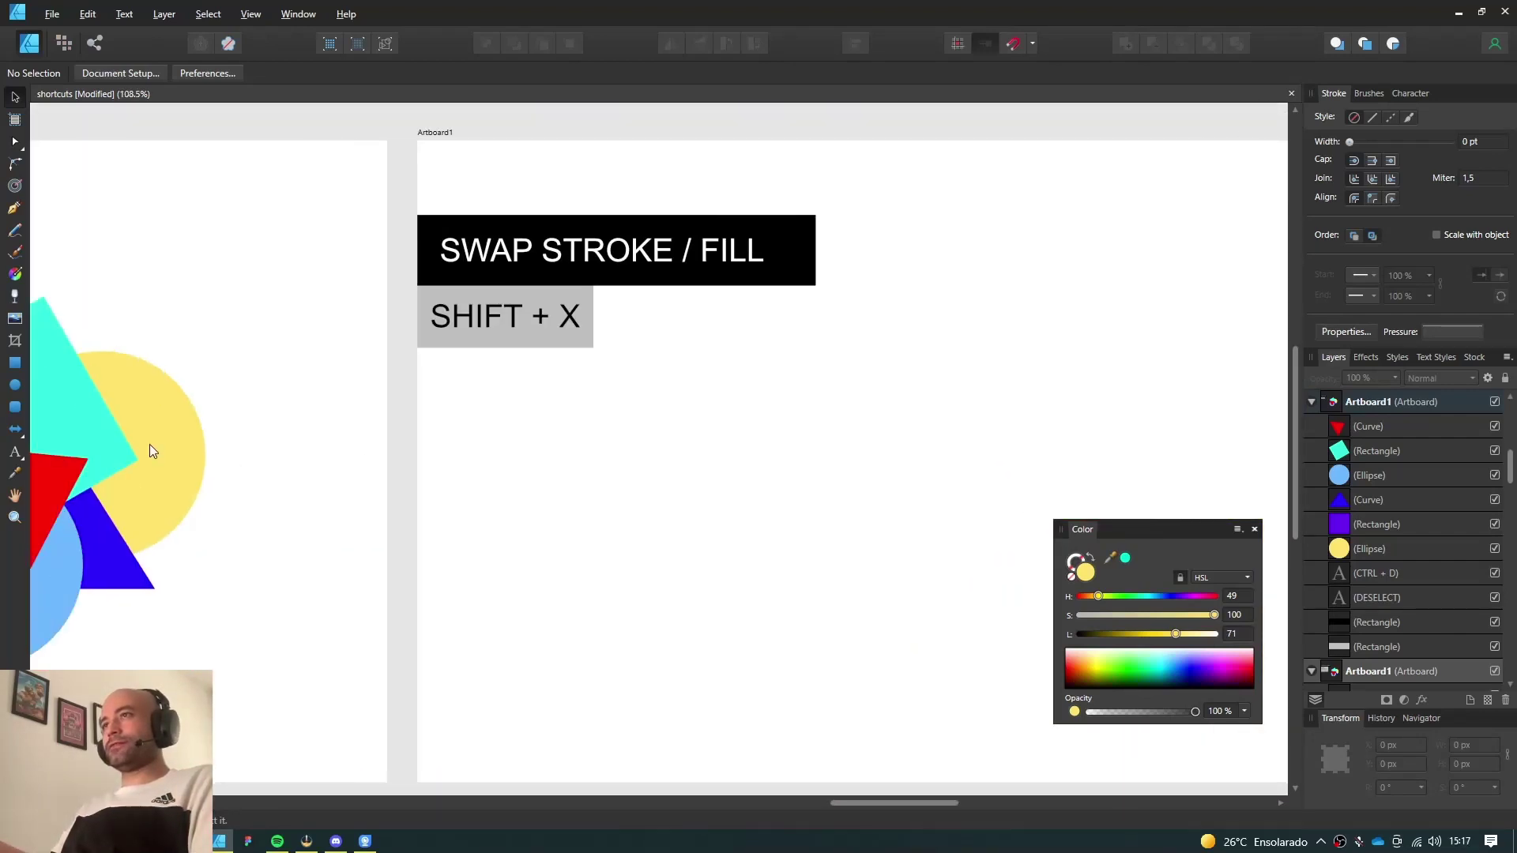
pyautogui.click(190, 496)
pyautogui.click(776, 521)
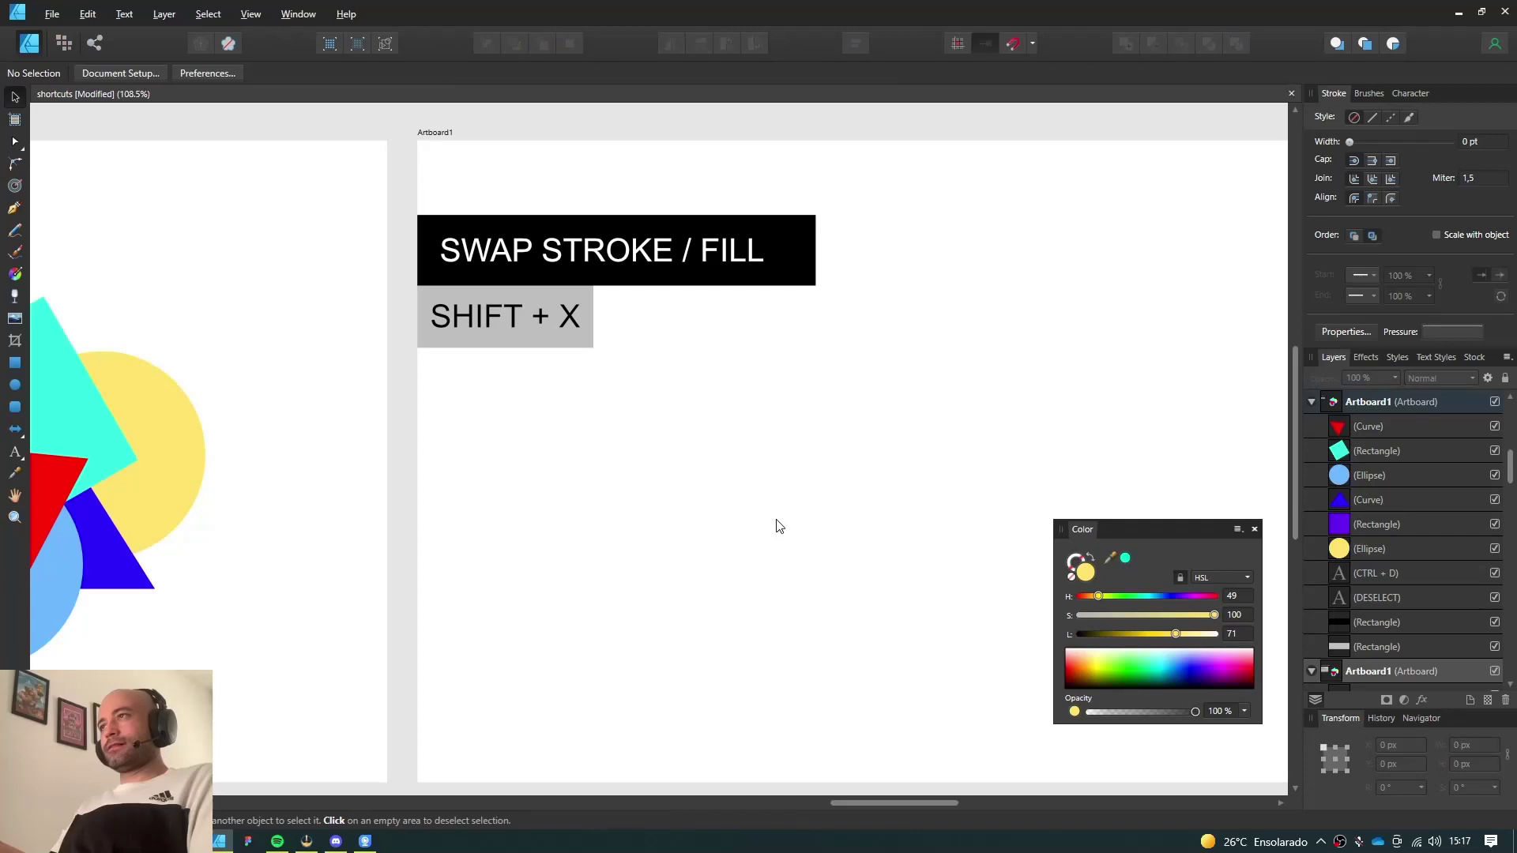
pyautogui.click(444, 132)
pyautogui.hotkey('ctrl', 'v')
pyautogui.moveTo(994, 479); pyautogui.dragTo(859, 520)
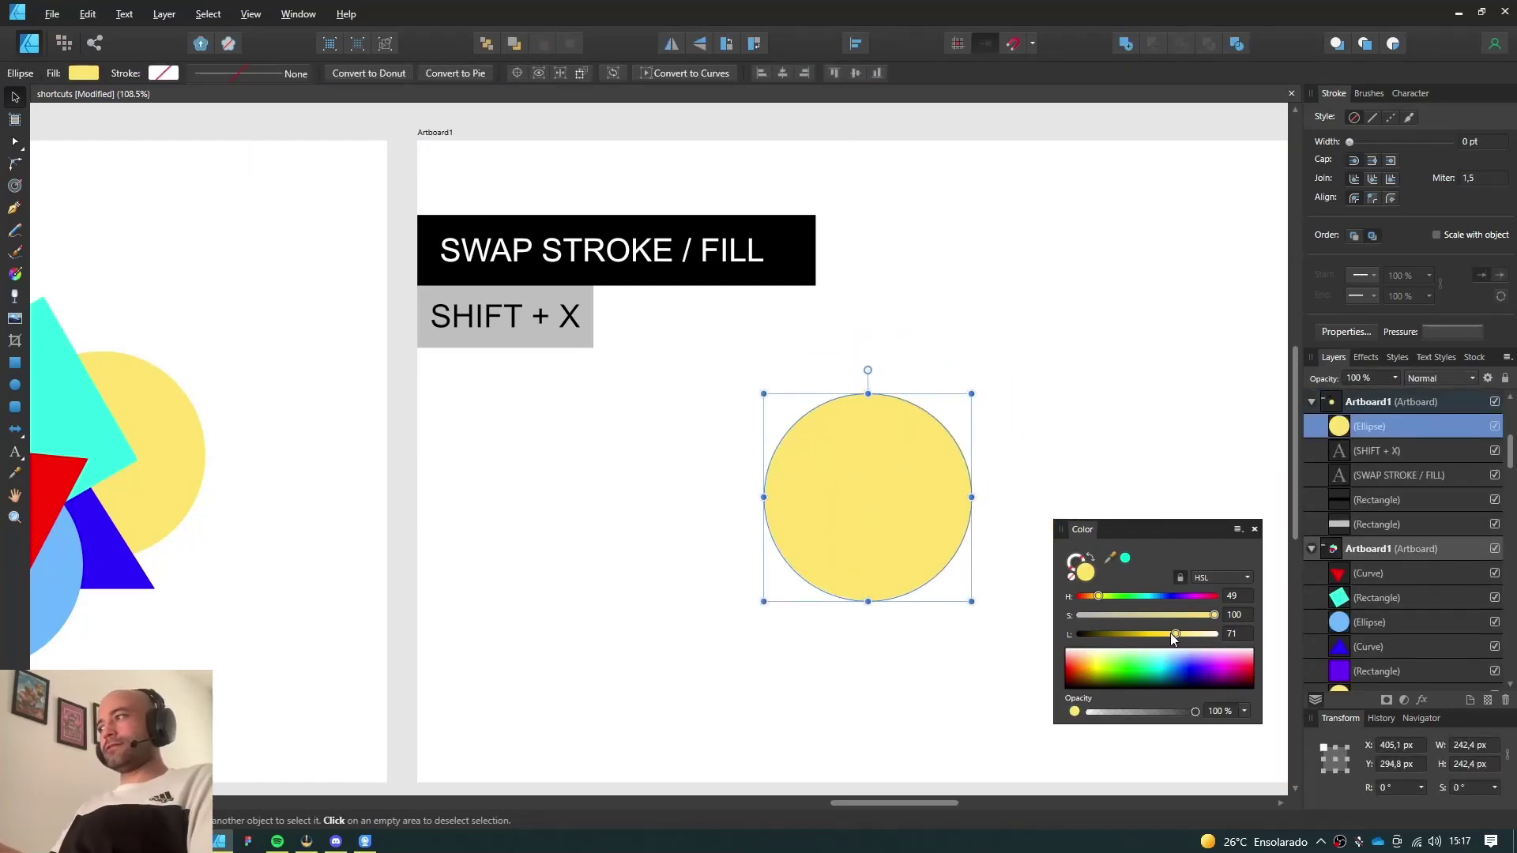
# Set the yellow circle's fill lightness to 52 and enlarge the circle to about 278 px in diameter
pyautogui.moveTo(1169, 633); pyautogui.dragTo(1150, 633)
pyautogui.moveTo(921, 506); pyautogui.dragTo(721, 570)
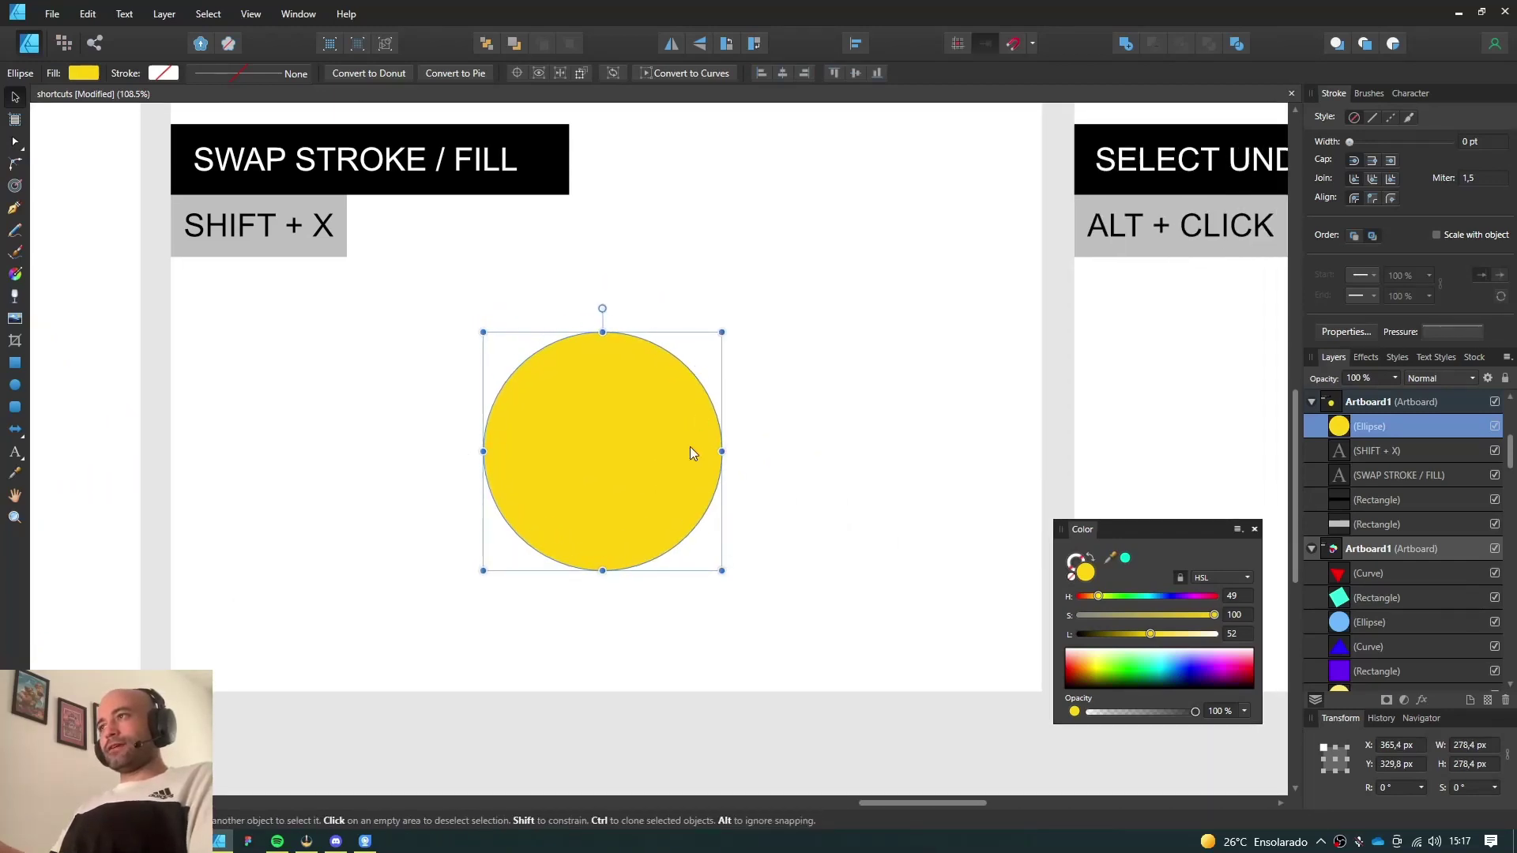
# Give the yellow circle a black stroke about 15.7 pt wide and deselect it
pyautogui.click(1073, 560)
pyautogui.moveTo(1095, 670); pyautogui.dragTo(1057, 662)
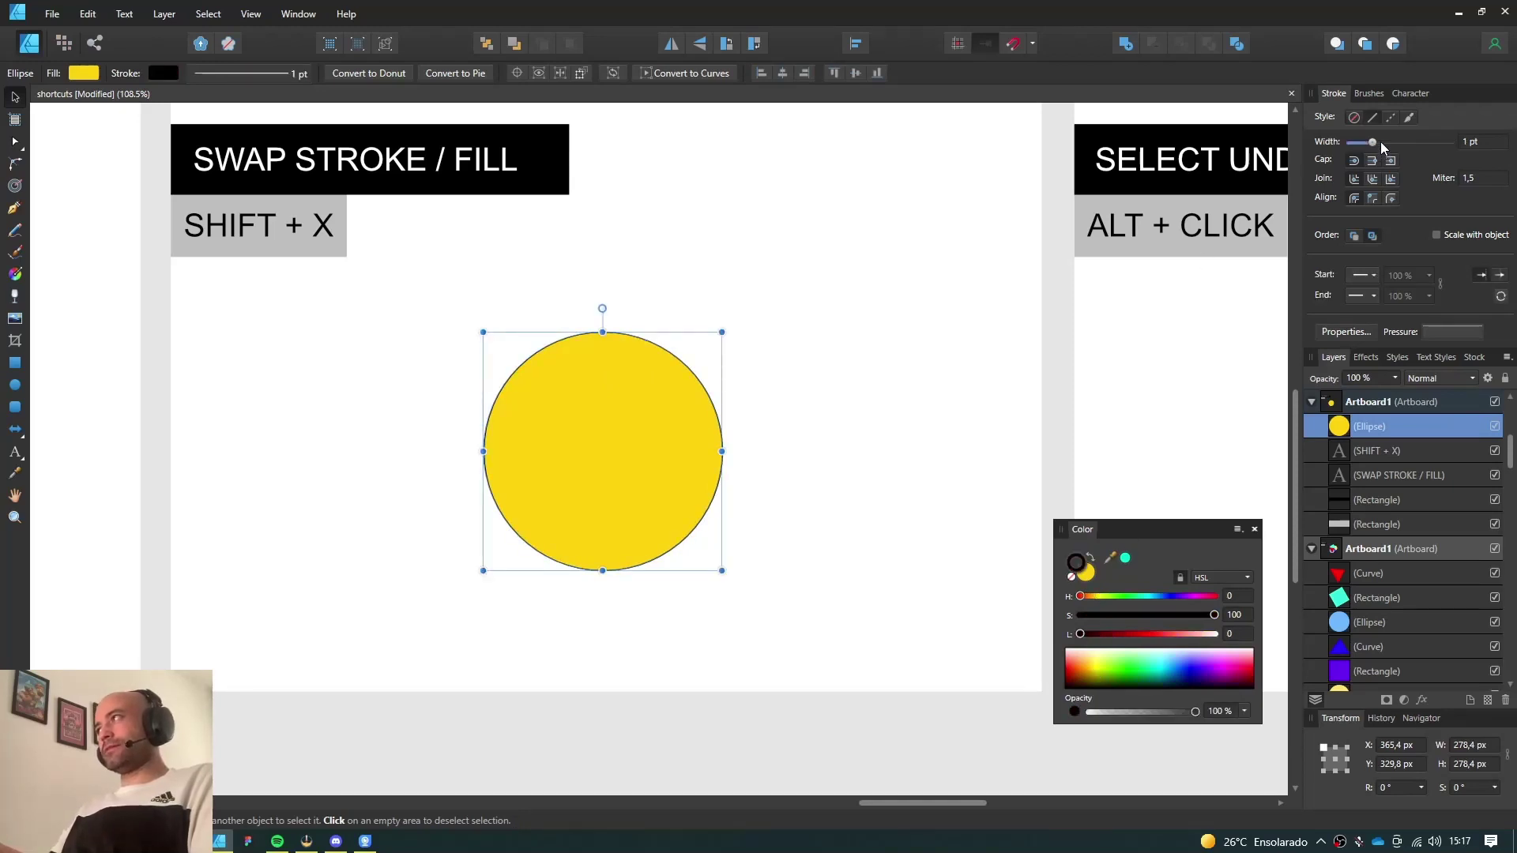
pyautogui.moveTo(1381, 140); pyautogui.dragTo(1399, 142)
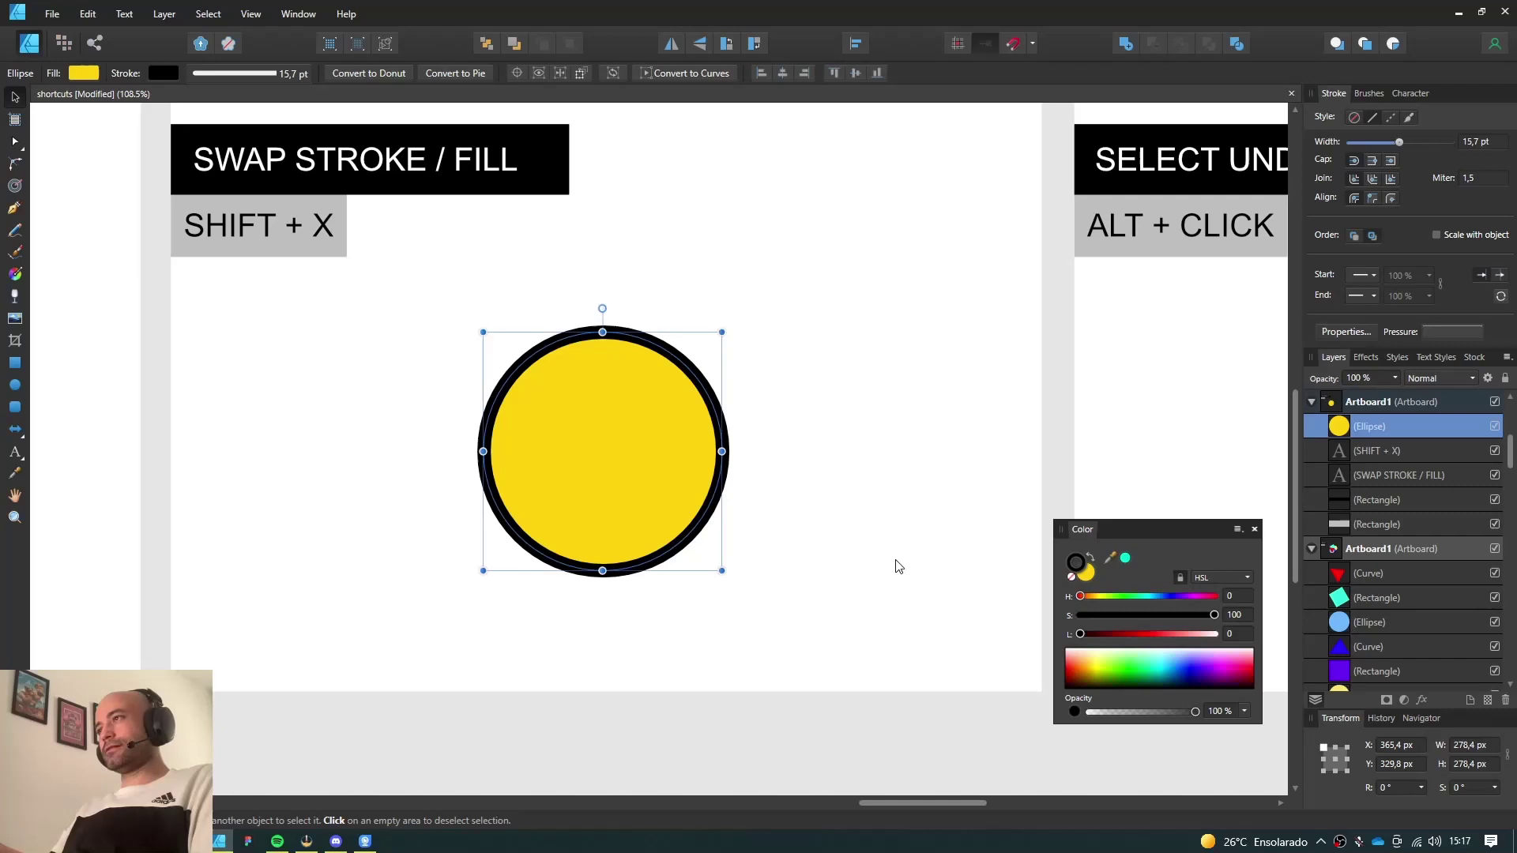
pyautogui.click(896, 561)
# Move the circle slightly up and to the left, to about X 347 px, Y 316 px, and swap its stroke and fill colours
pyautogui.moveTo(606, 449); pyautogui.dragTo(589, 437)
pyautogui.click(624, 574)
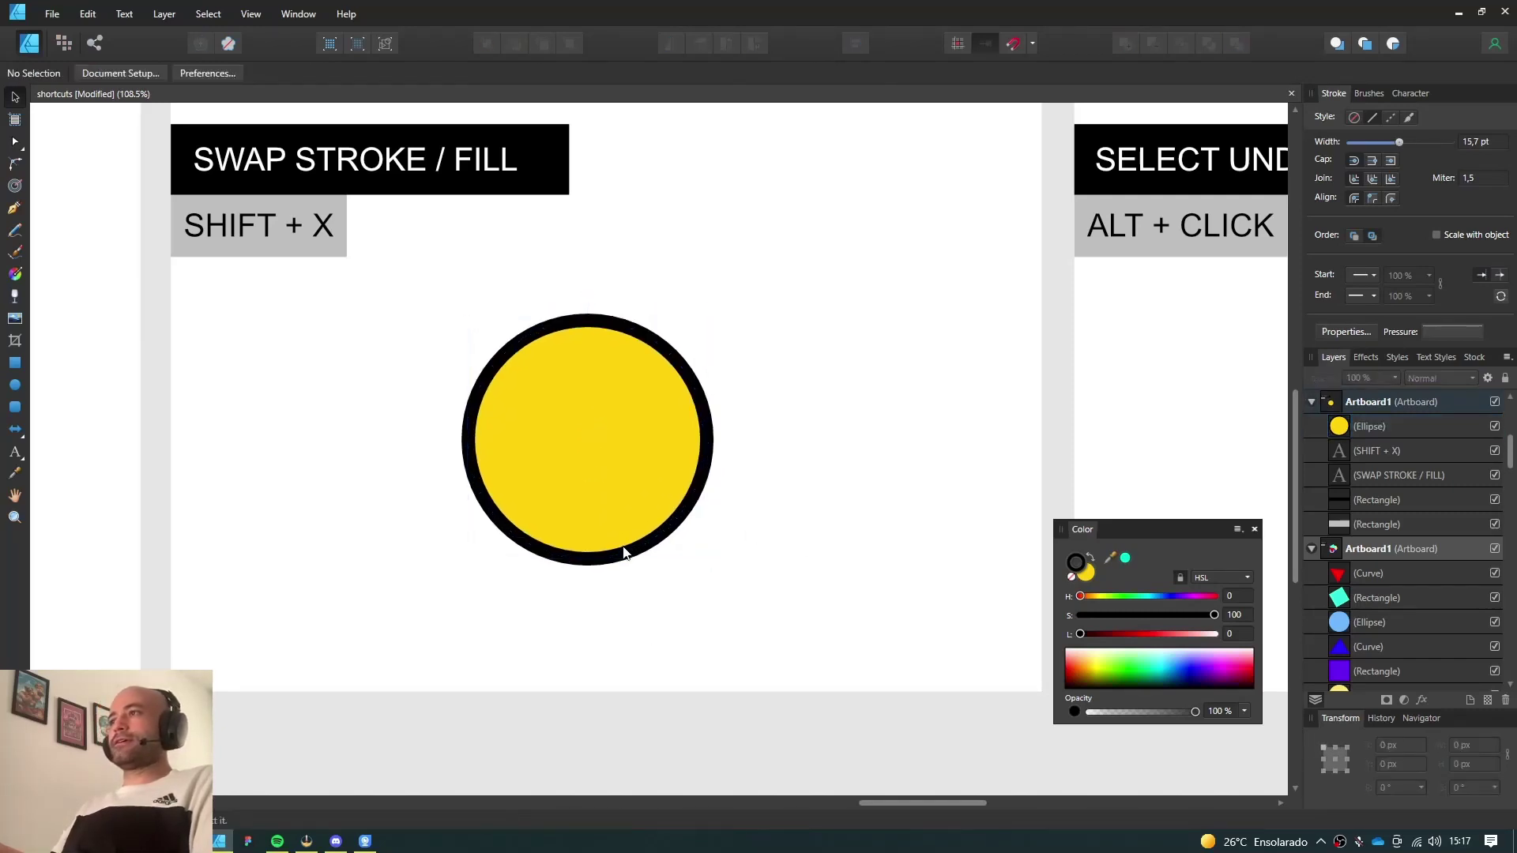
pyautogui.click(623, 552)
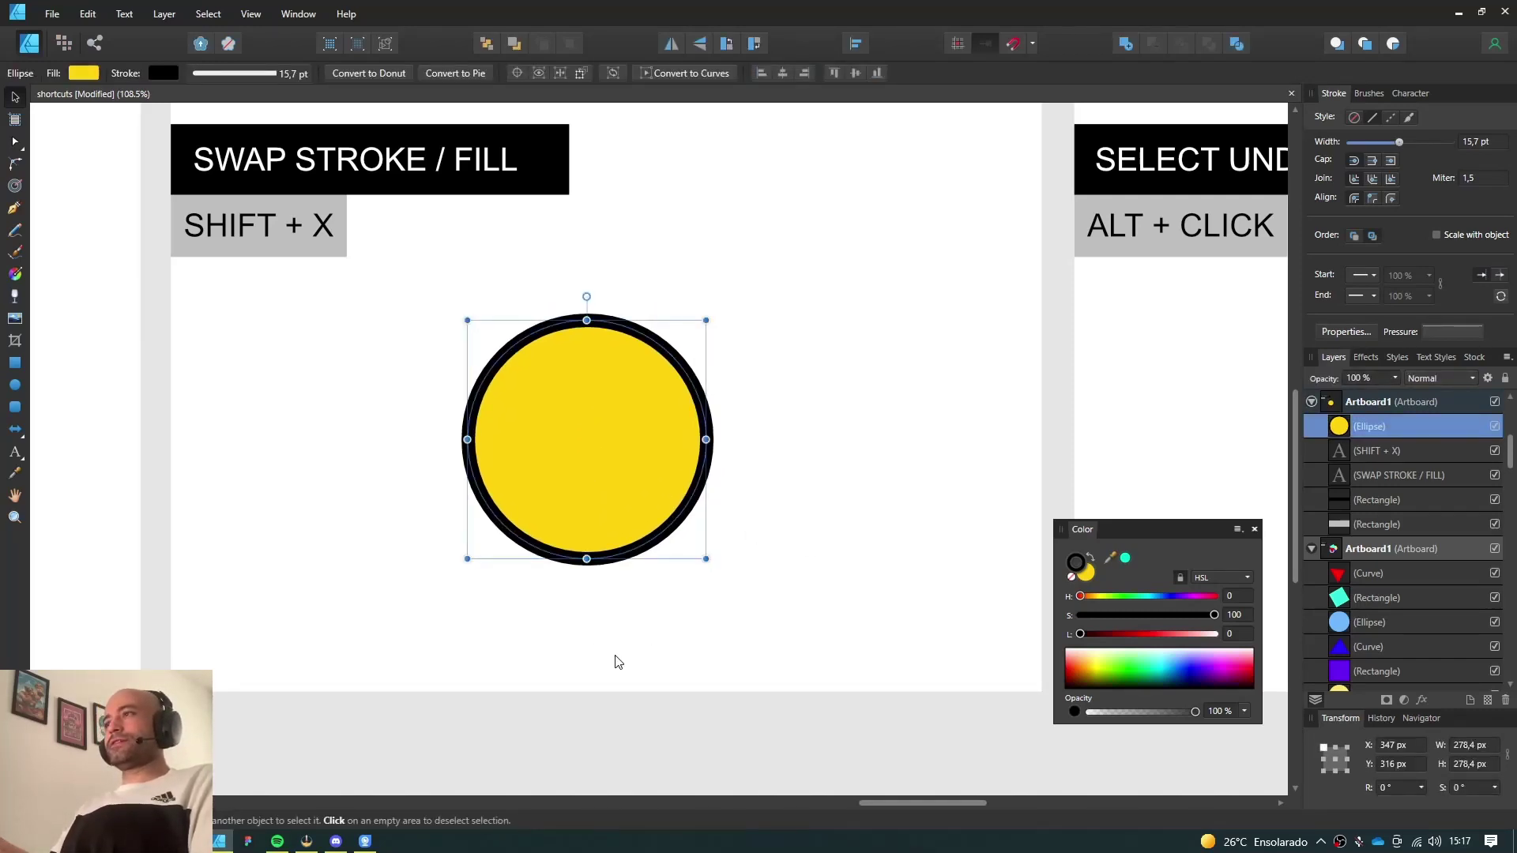
pyautogui.hotkey('shift', 'x')
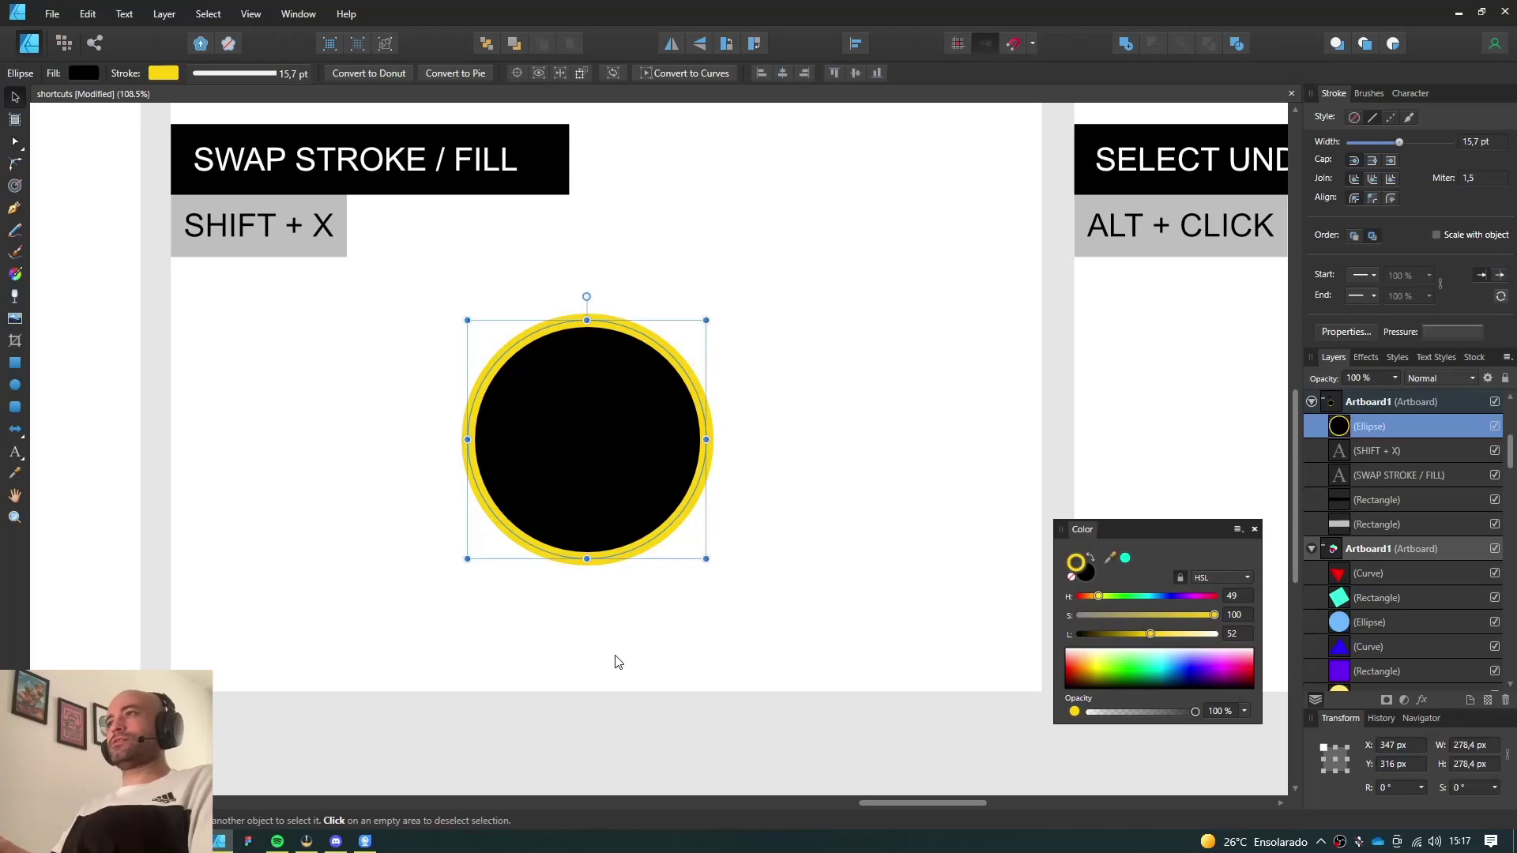
# Swap the circle's stroke and fill until the fill is yellow and the stroke black, and remove the stroke
pyautogui.hotkey('shift', 'x')
pyautogui.hotkey('shift', 'x')
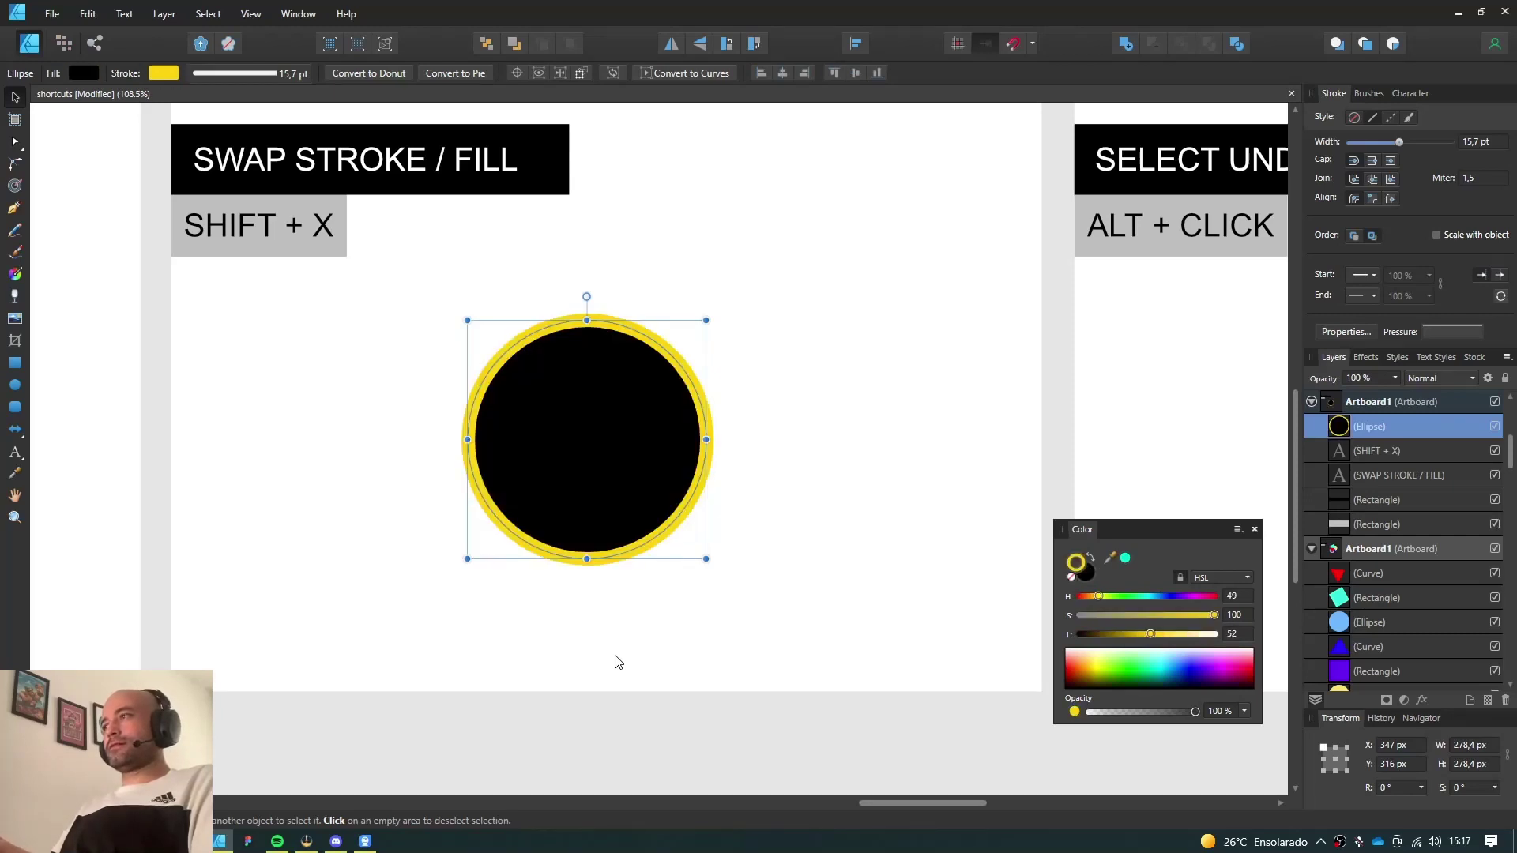
pyautogui.hotkey('shift', 'x')
pyautogui.click(1071, 577)
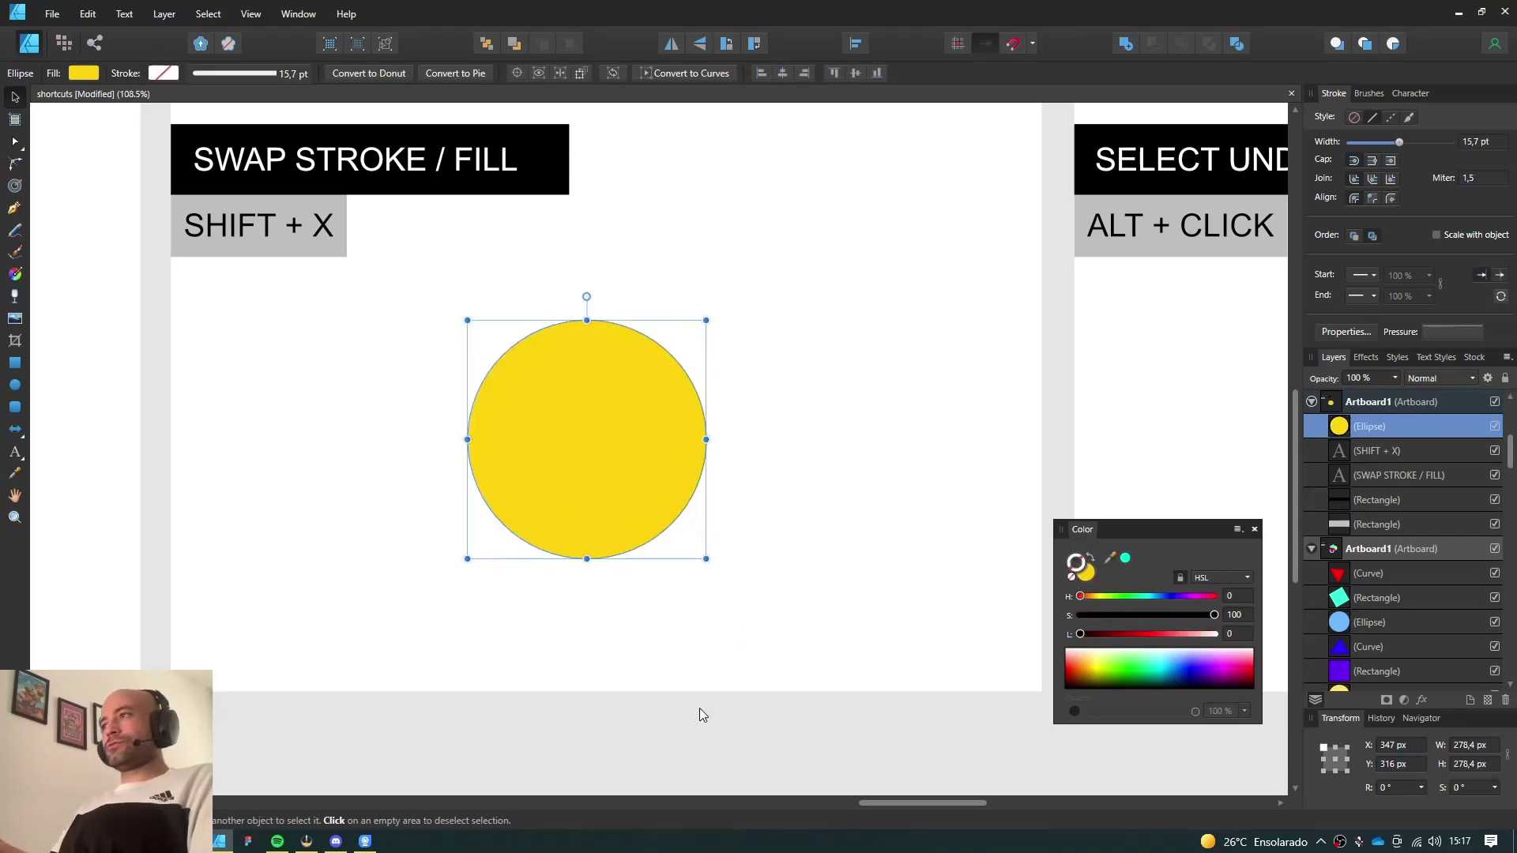
# Swap the circle's stroke and fill repeatedly, ending with a yellow outline and no fill
pyautogui.click(677, 665)
pyautogui.click(605, 474)
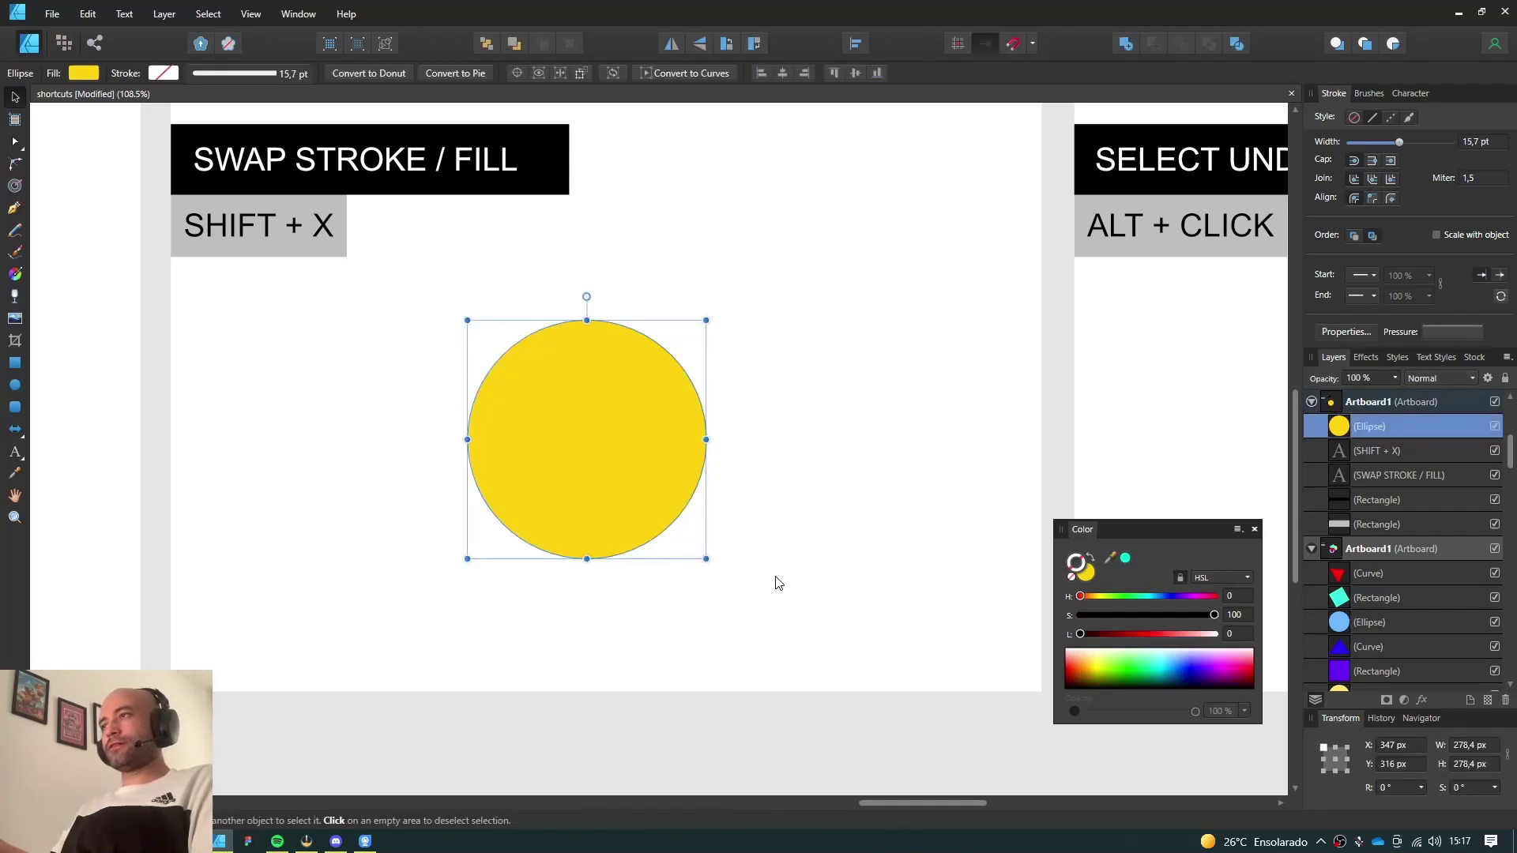
pyautogui.hotkey('shift', 'x')
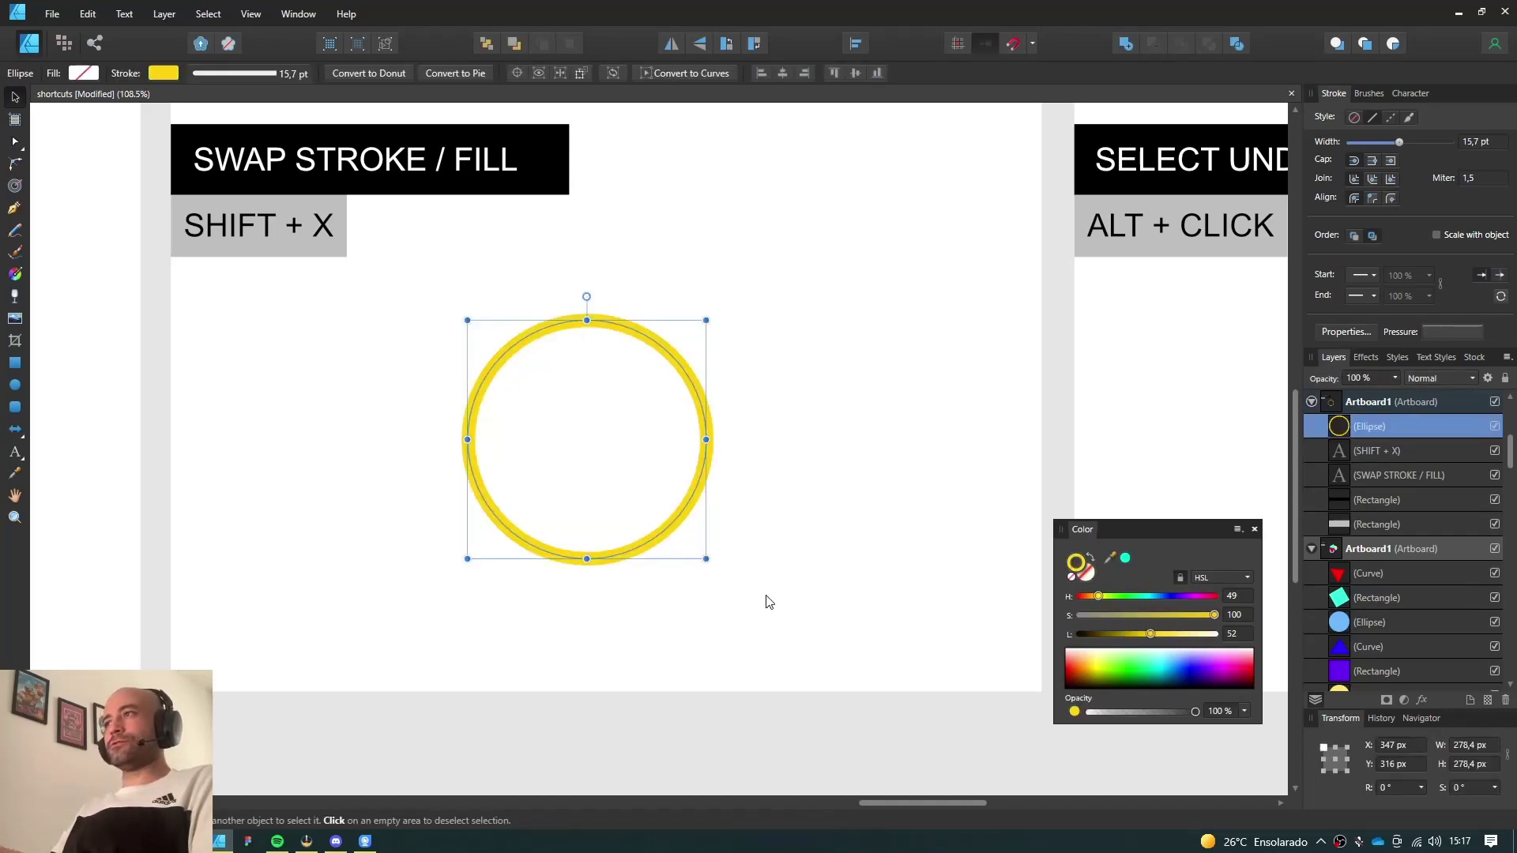
pyautogui.click(768, 602)
pyautogui.click(680, 498)
pyautogui.hotkey('shift', 'x')
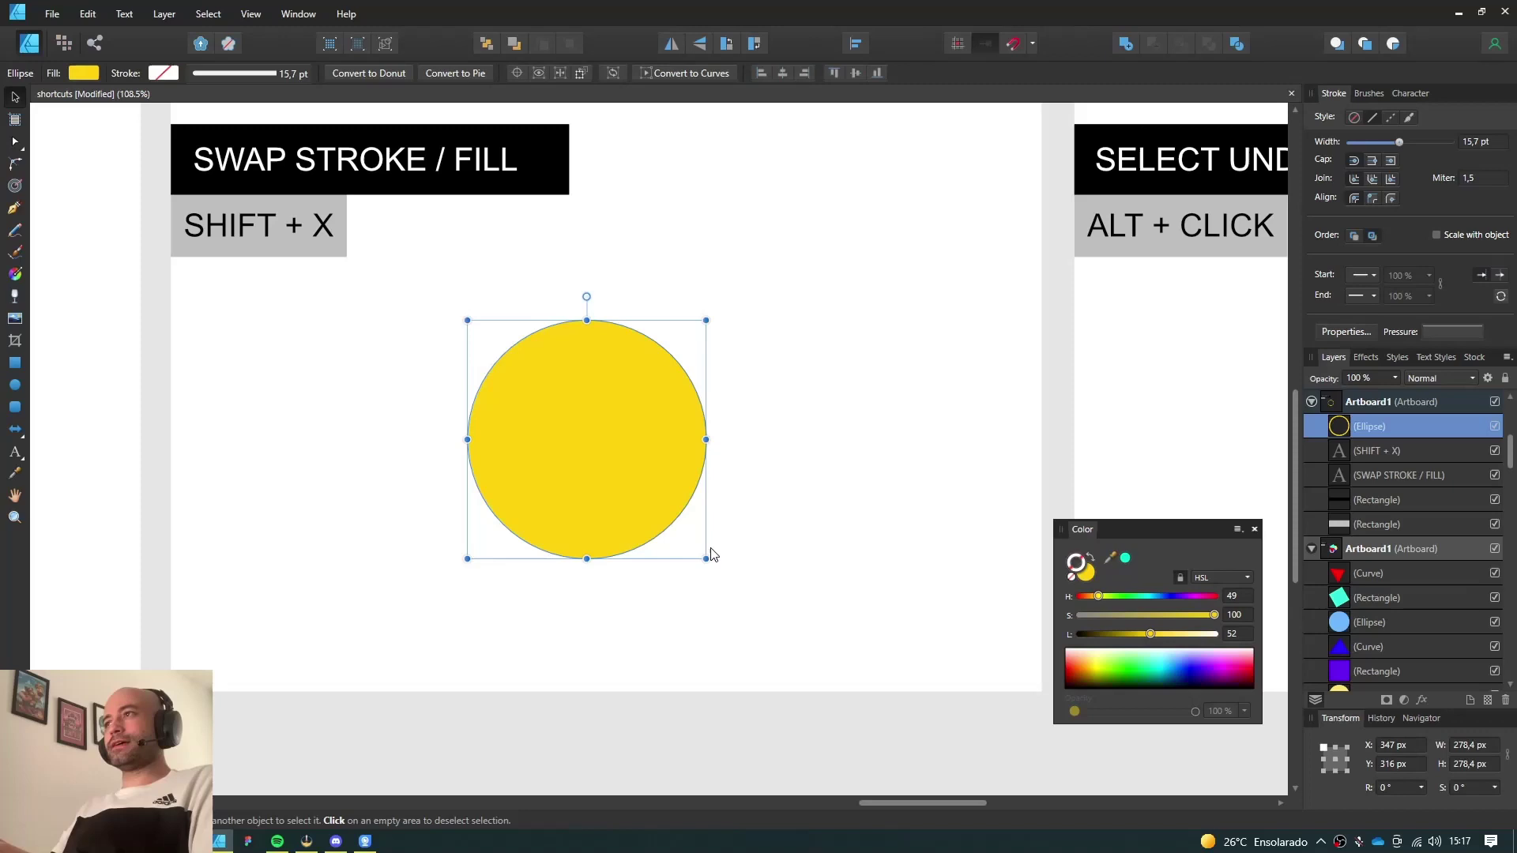
pyautogui.hotkey('shift', 'x')
pyautogui.hotkey('shift', 'x')
pyautogui.hotkey('shift', 'x')
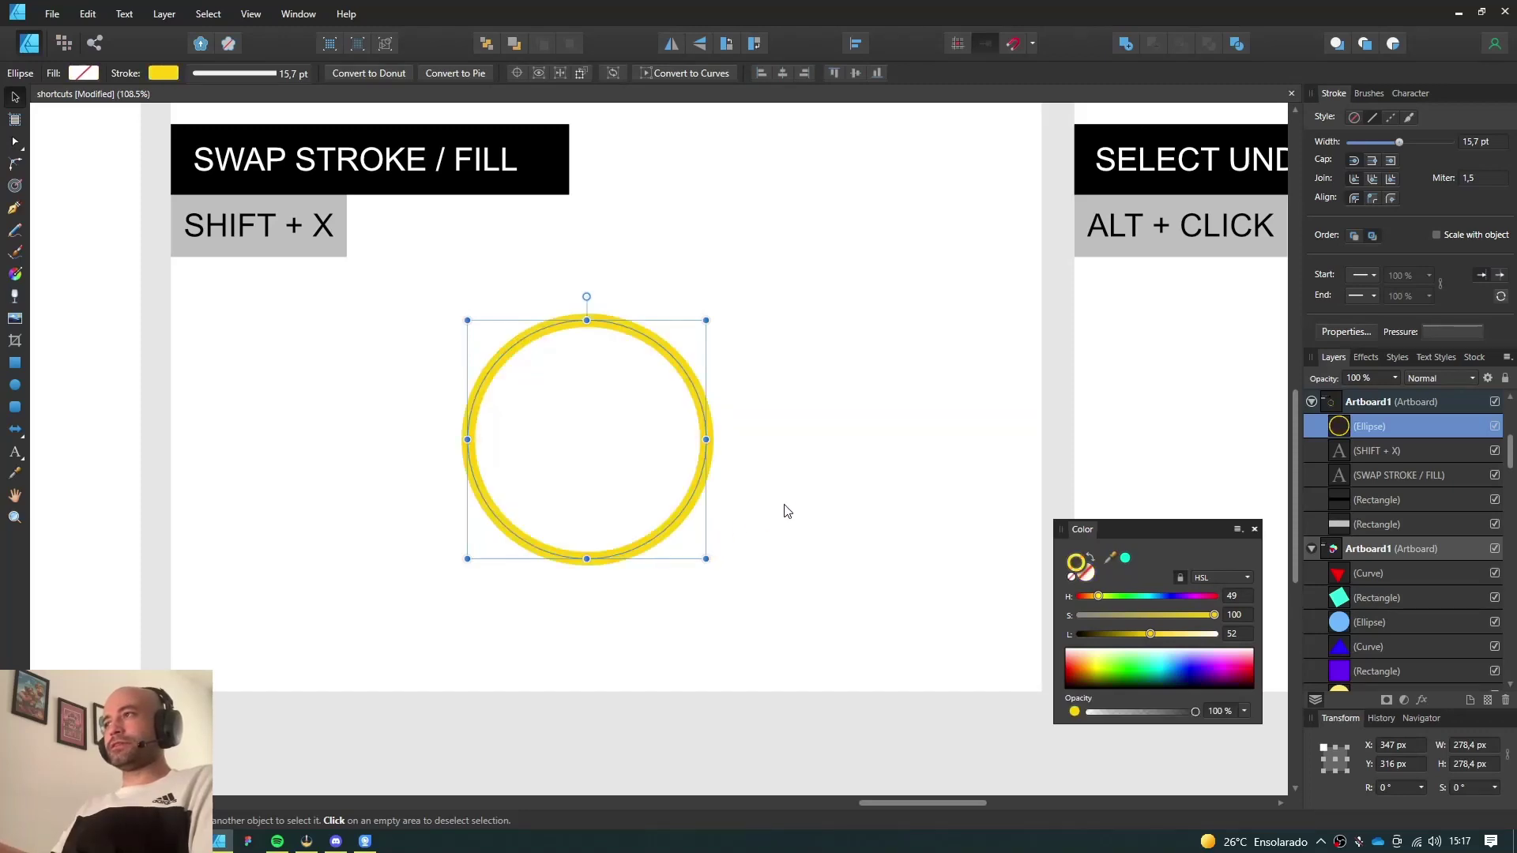
# Examine the overlapping shapes on the SELECT UNDER artboard and their layer order, picking the light blue circle and red triangle
pyautogui.moveTo(818, 498); pyautogui.dragTo(613, 533)
pyautogui.moveTo(732, 525); pyautogui.dragTo(348, 540)
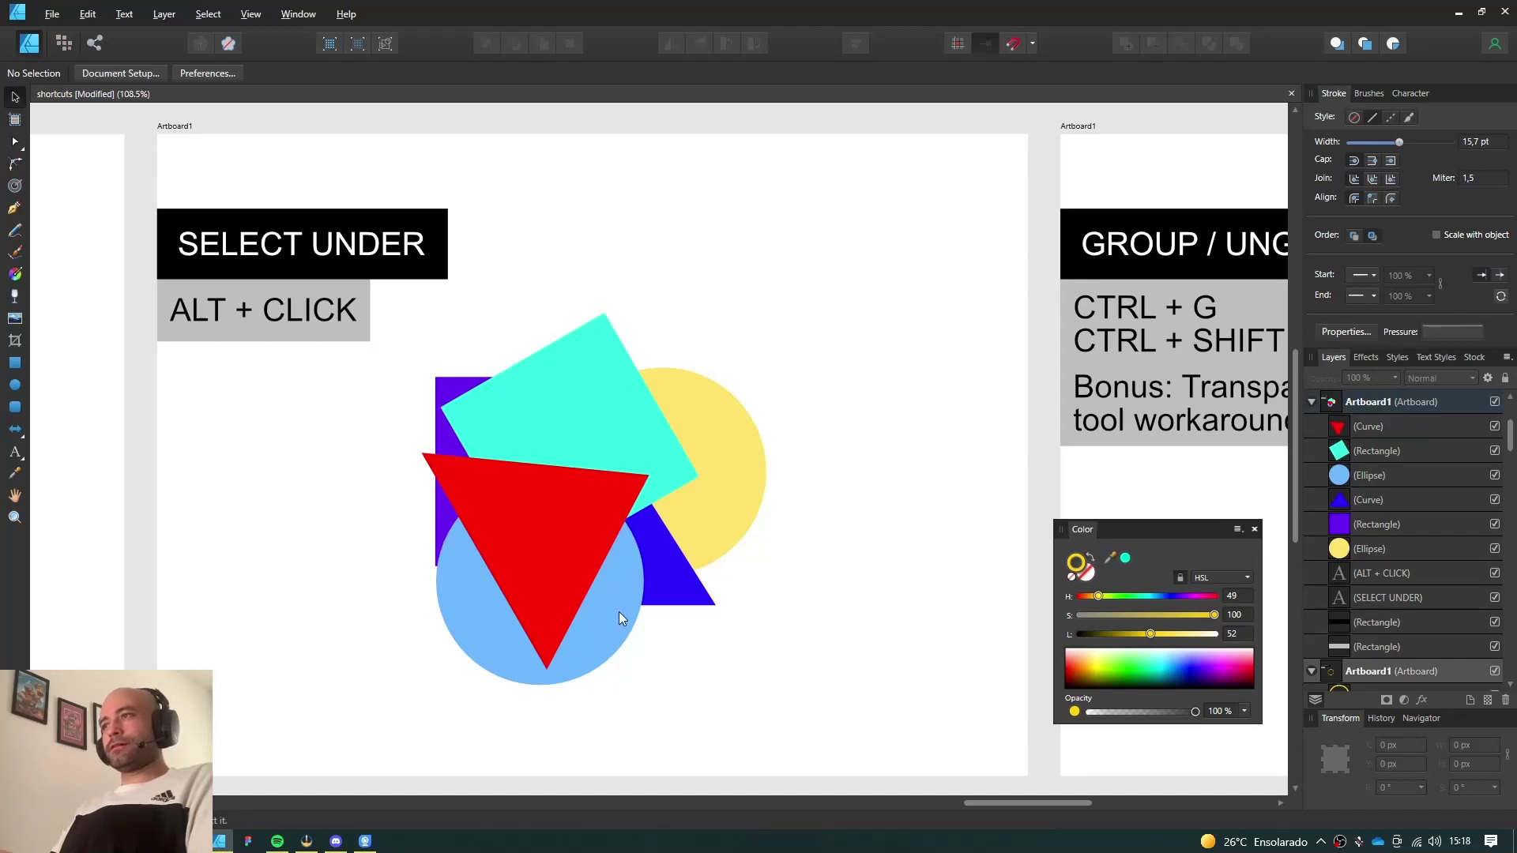
pyautogui.click(445, 607)
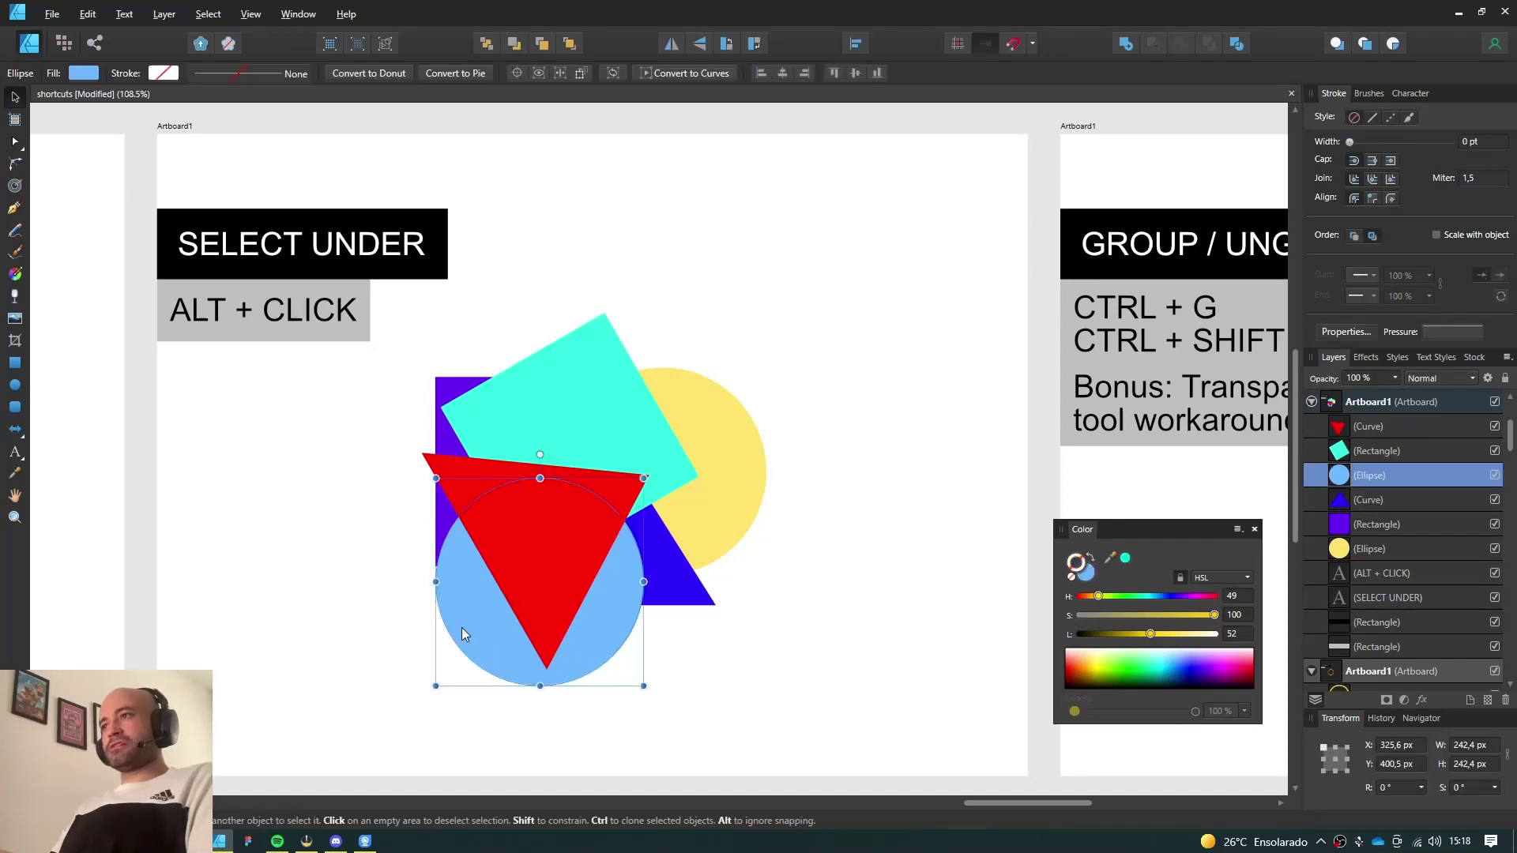
pyautogui.click(691, 665)
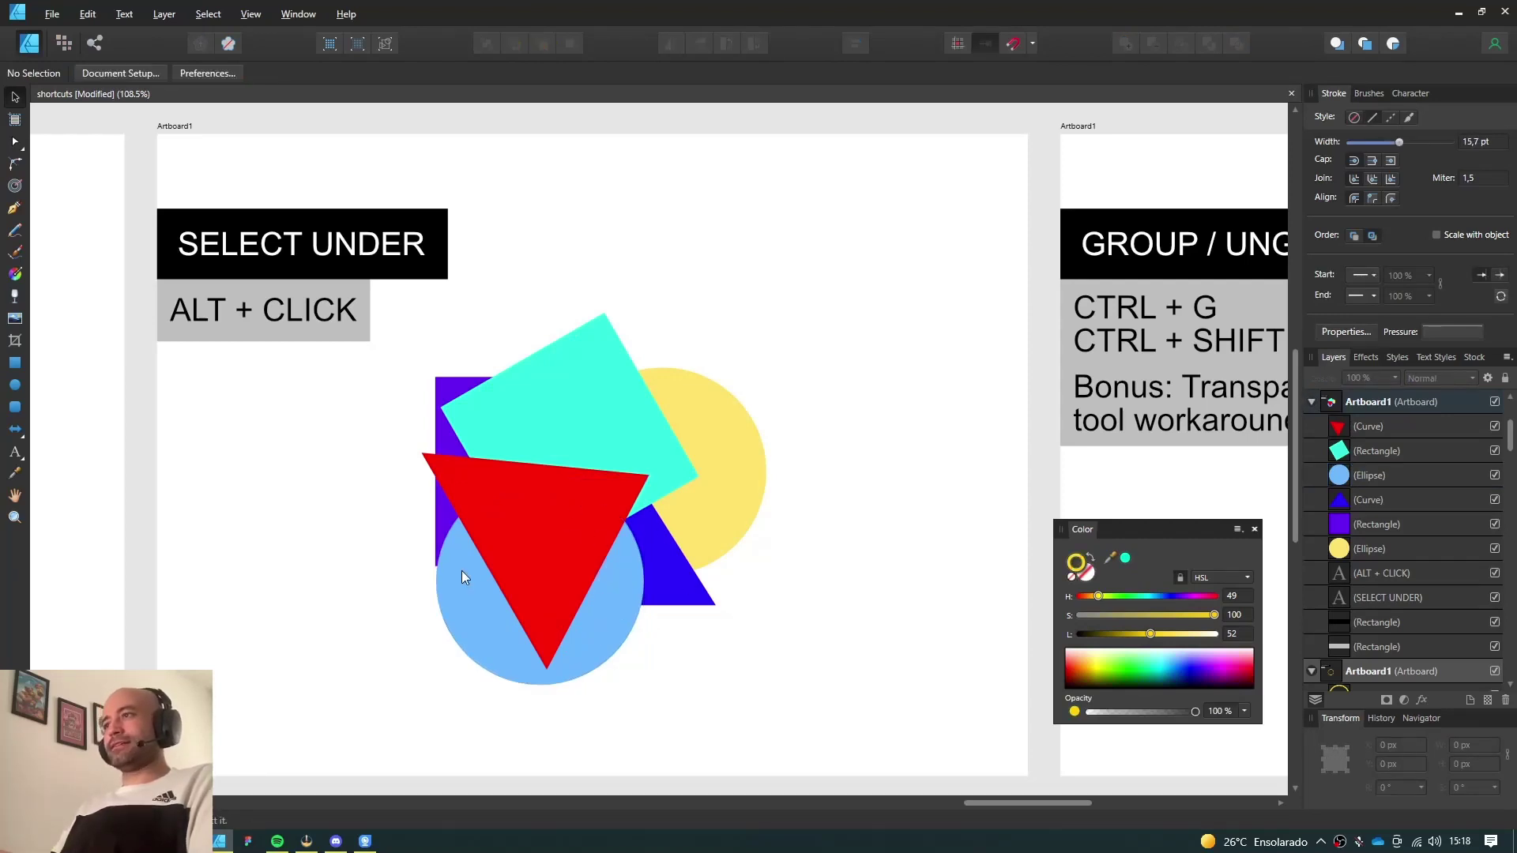
pyautogui.scroll(-5, 1407, 513)
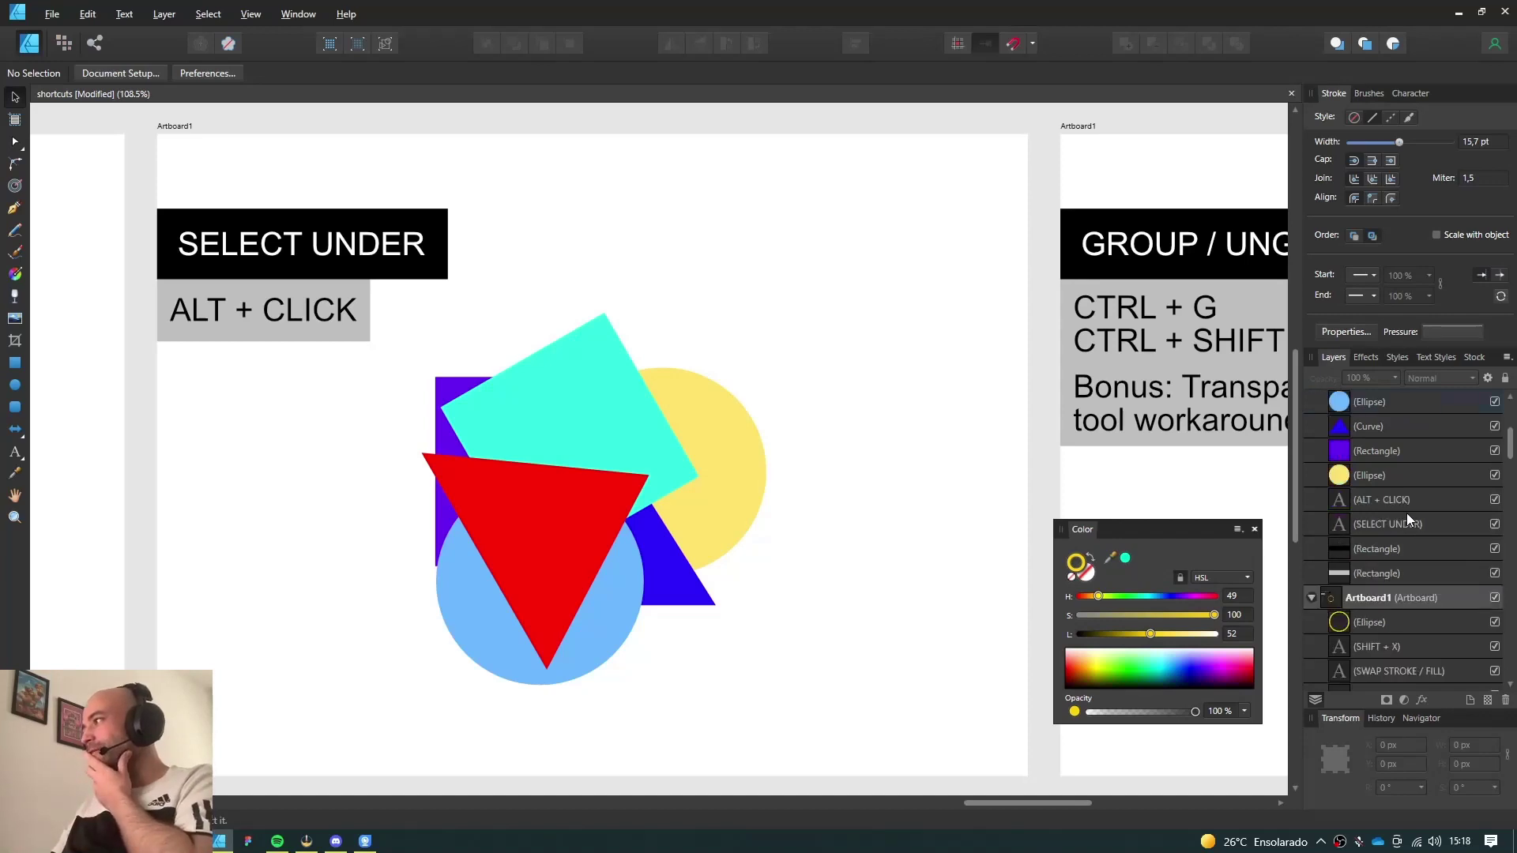
pyautogui.scroll(-5, 1406, 513)
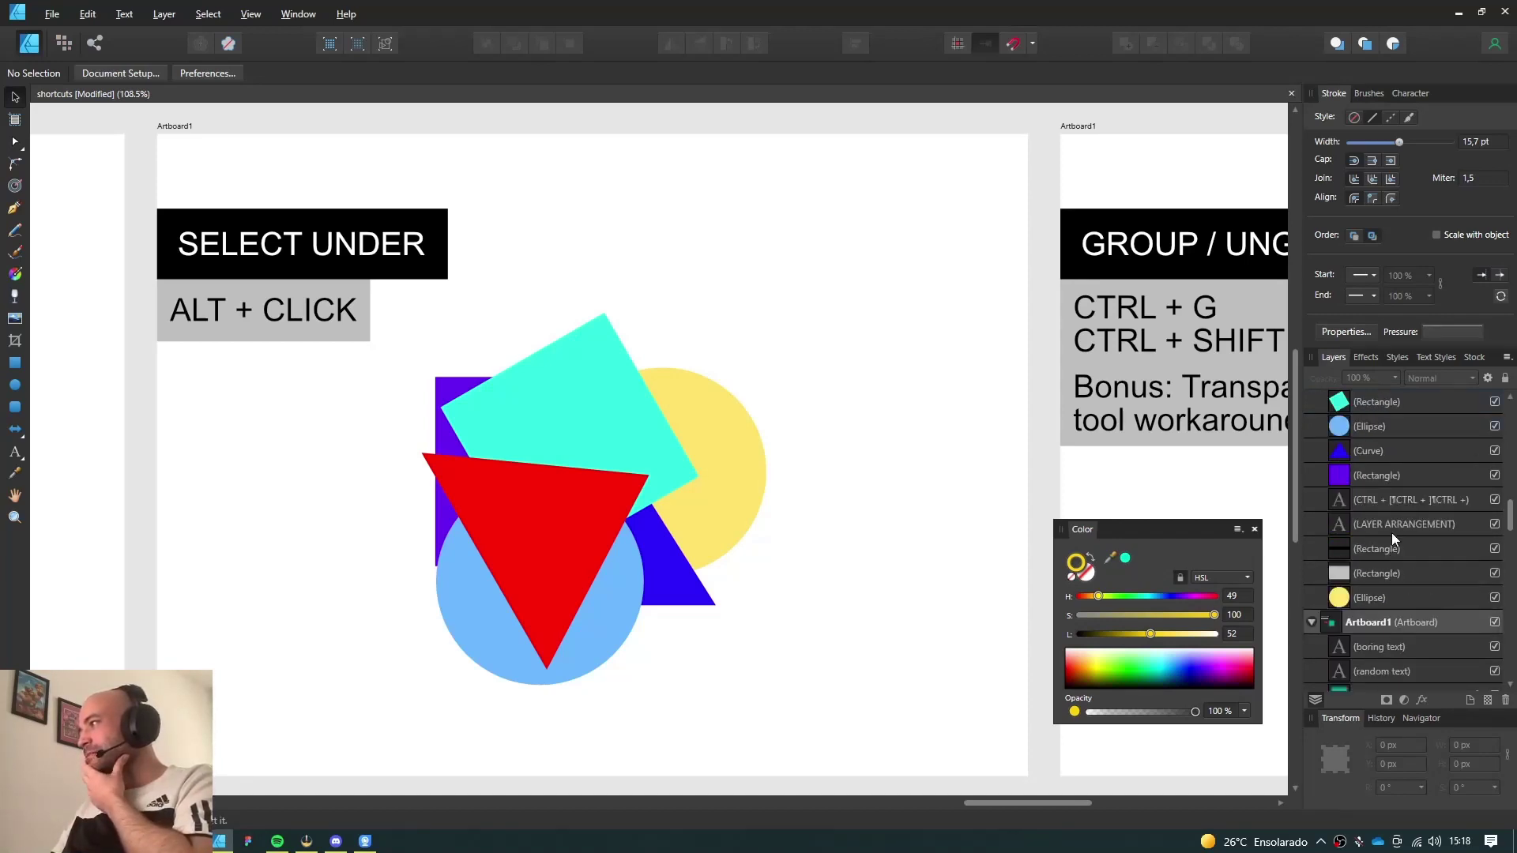
pyautogui.scroll(5, 1390, 535)
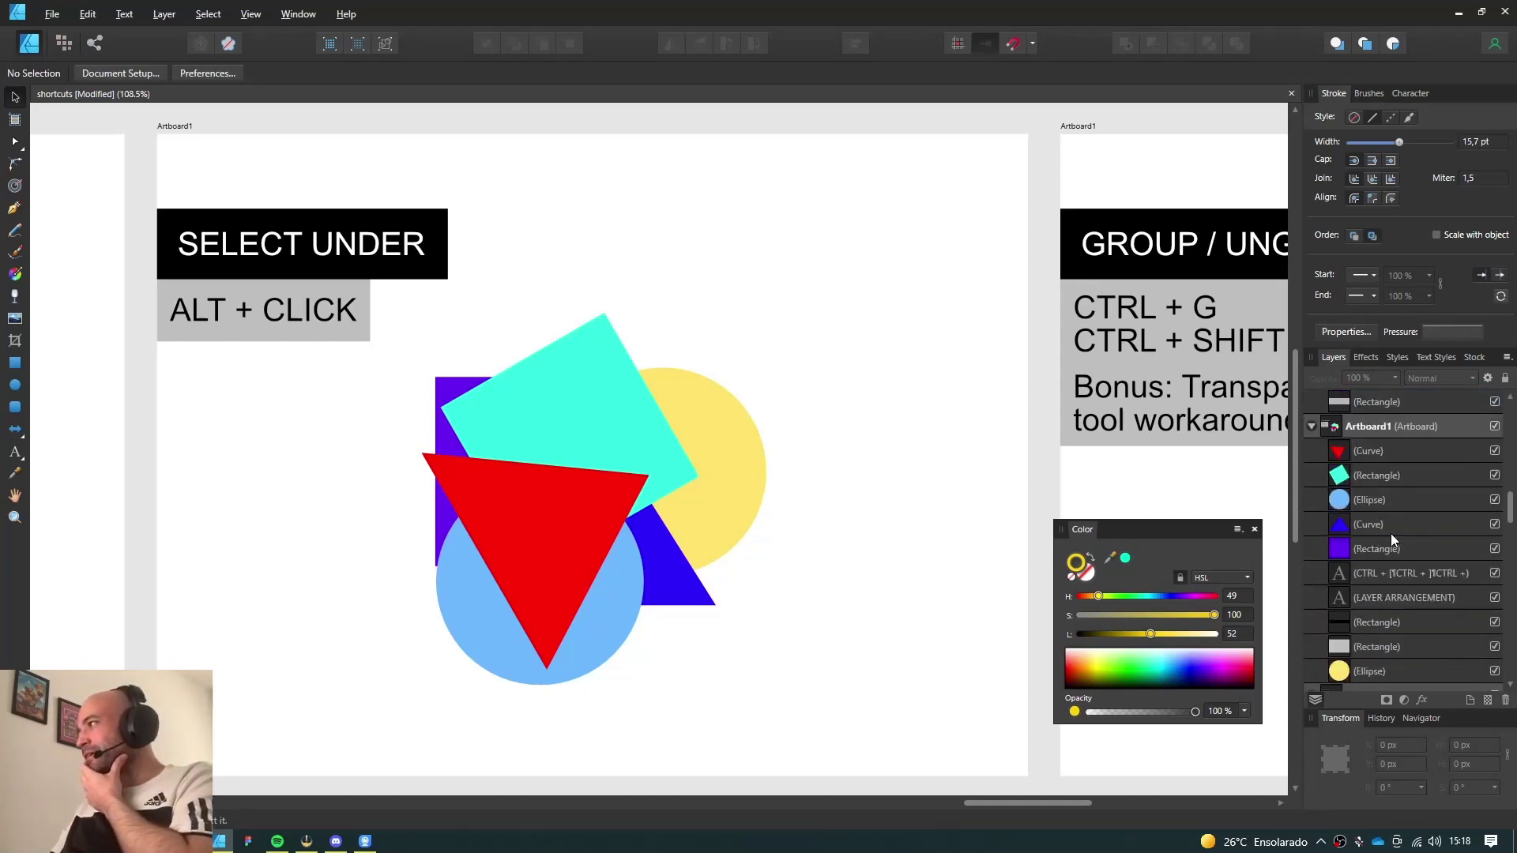
pyautogui.click(569, 563)
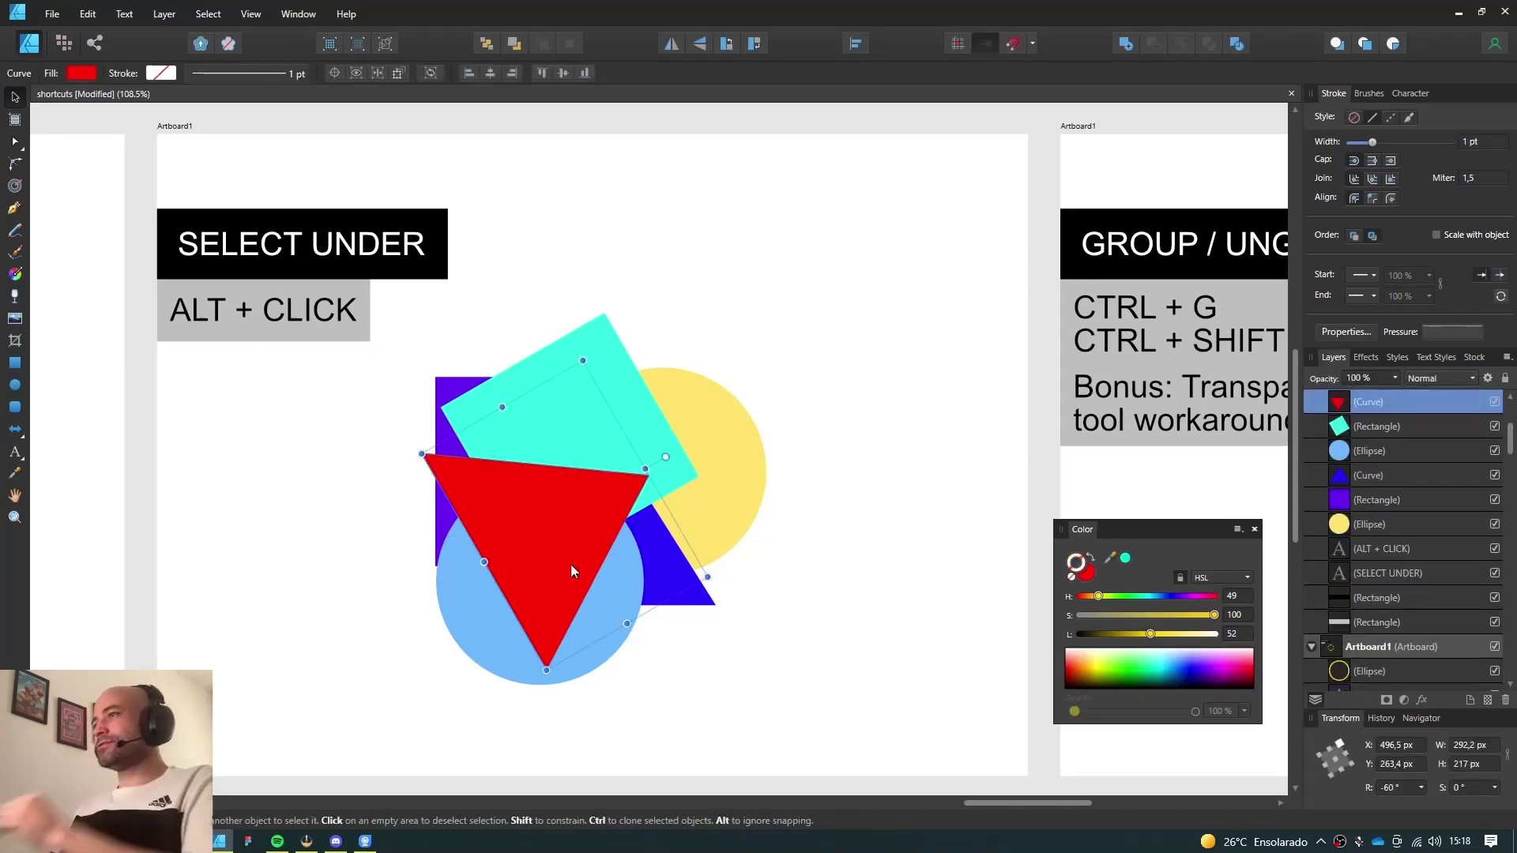
pyautogui.click(664, 687)
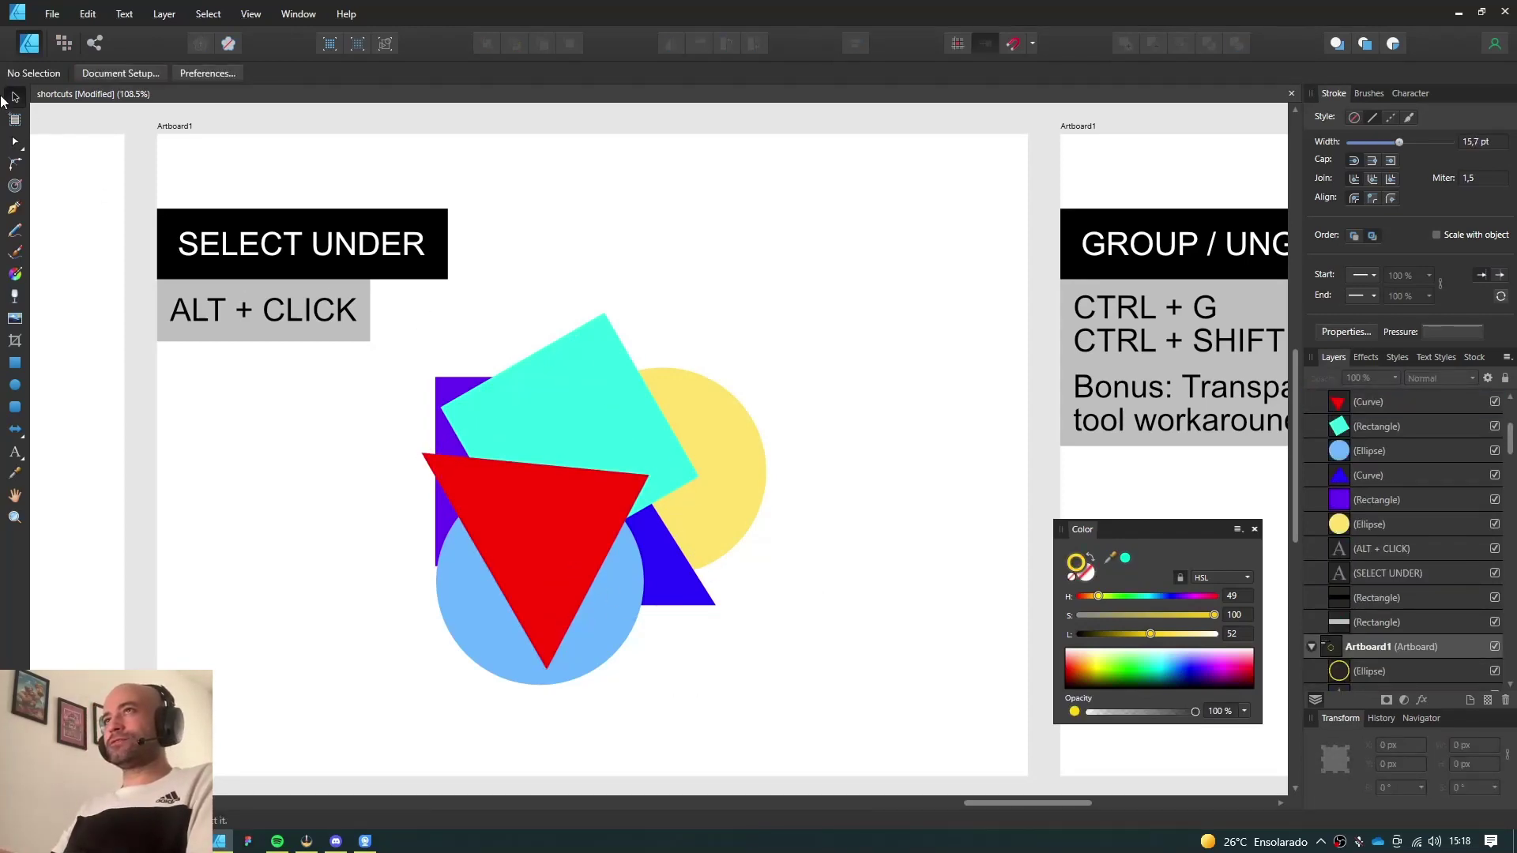
# Starting from the red triangle, select under it and neighbouring shapes to reach the light blue circle, blue triangle and yellow circle, and deselect
pyautogui.click(519, 521)
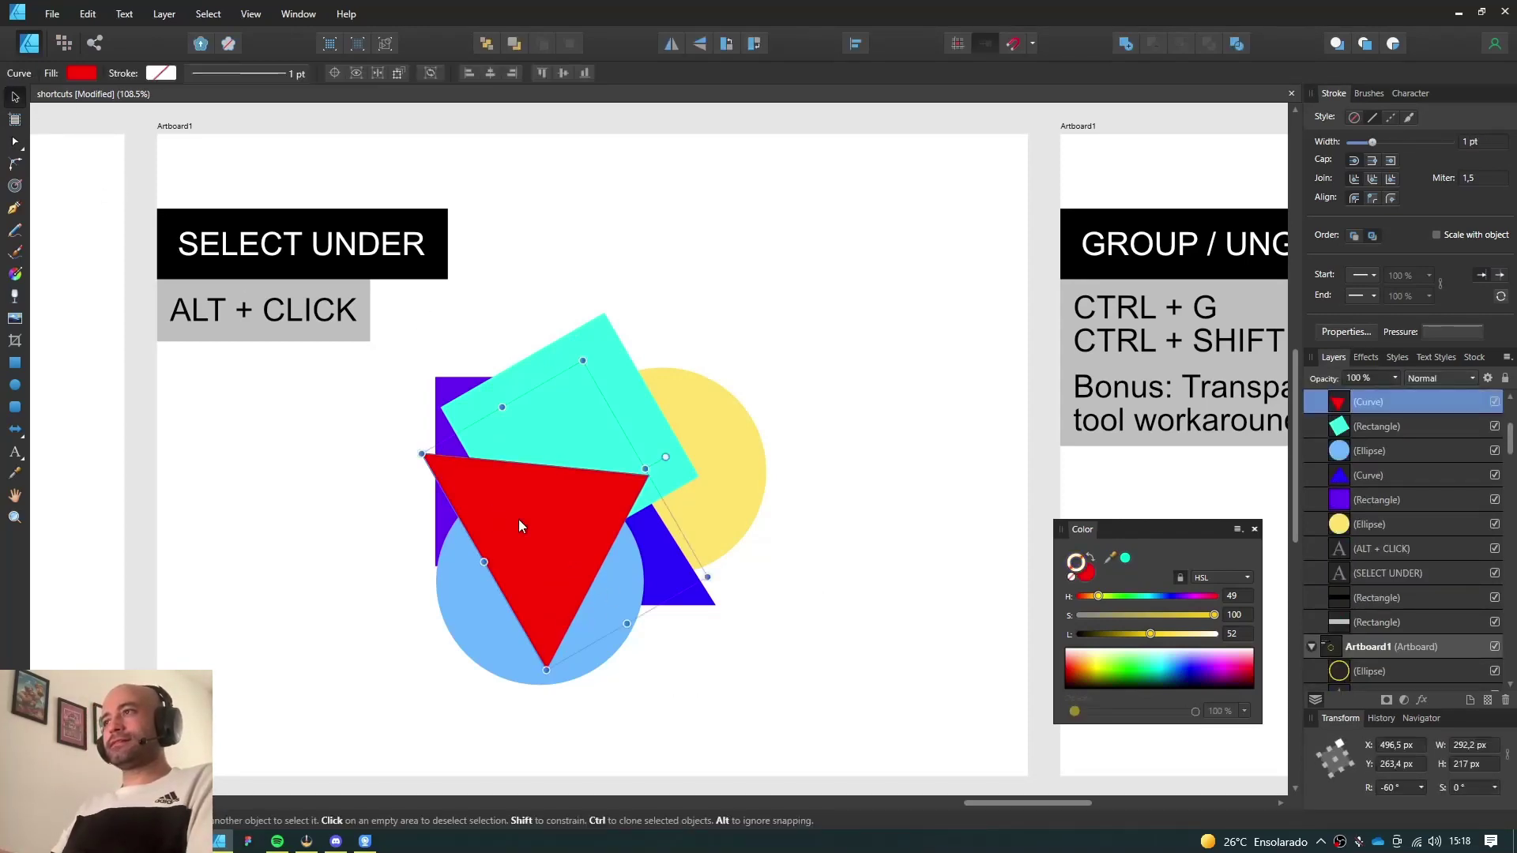
pyautogui.keyDown('alt'); pyautogui.click(527, 575); pyautogui.keyUp('alt')
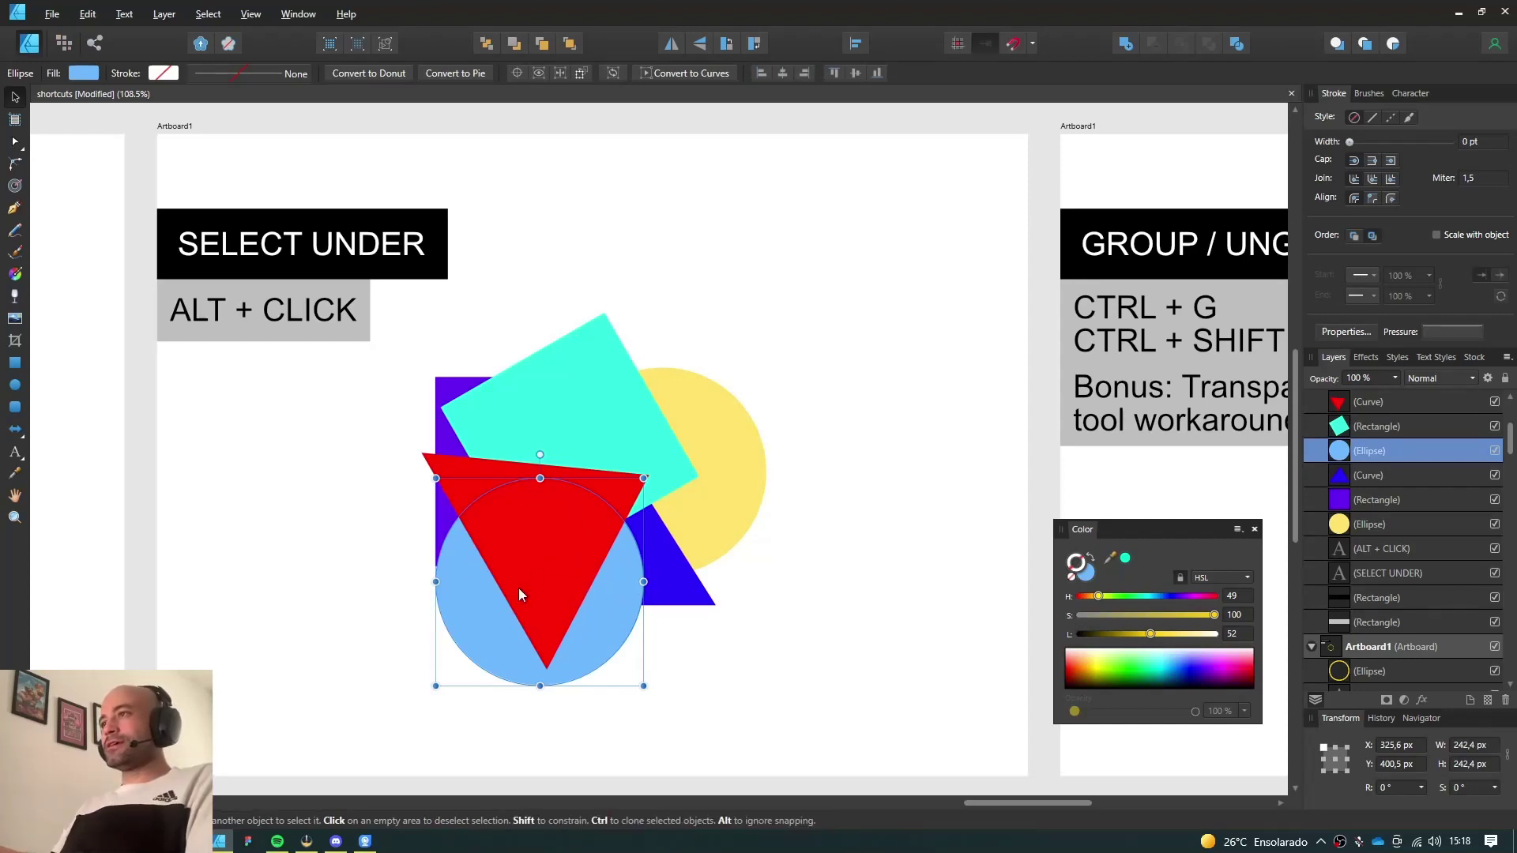
pyautogui.keyDown('alt'); pyautogui.click(618, 581); pyautogui.keyUp('alt')
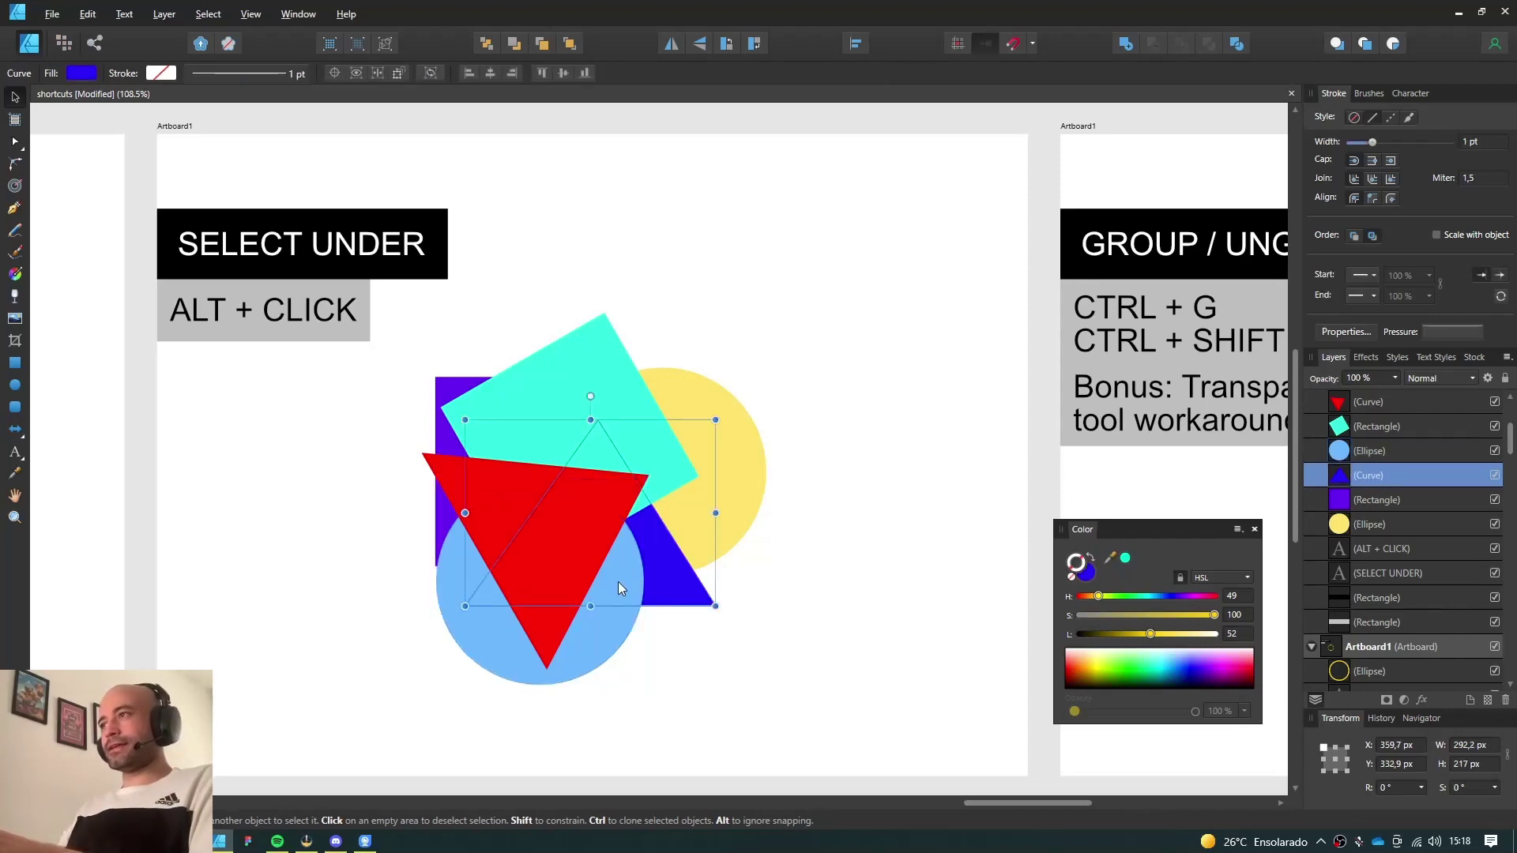
pyautogui.keyDown('alt'); pyautogui.click(647, 529); pyautogui.keyUp('alt')
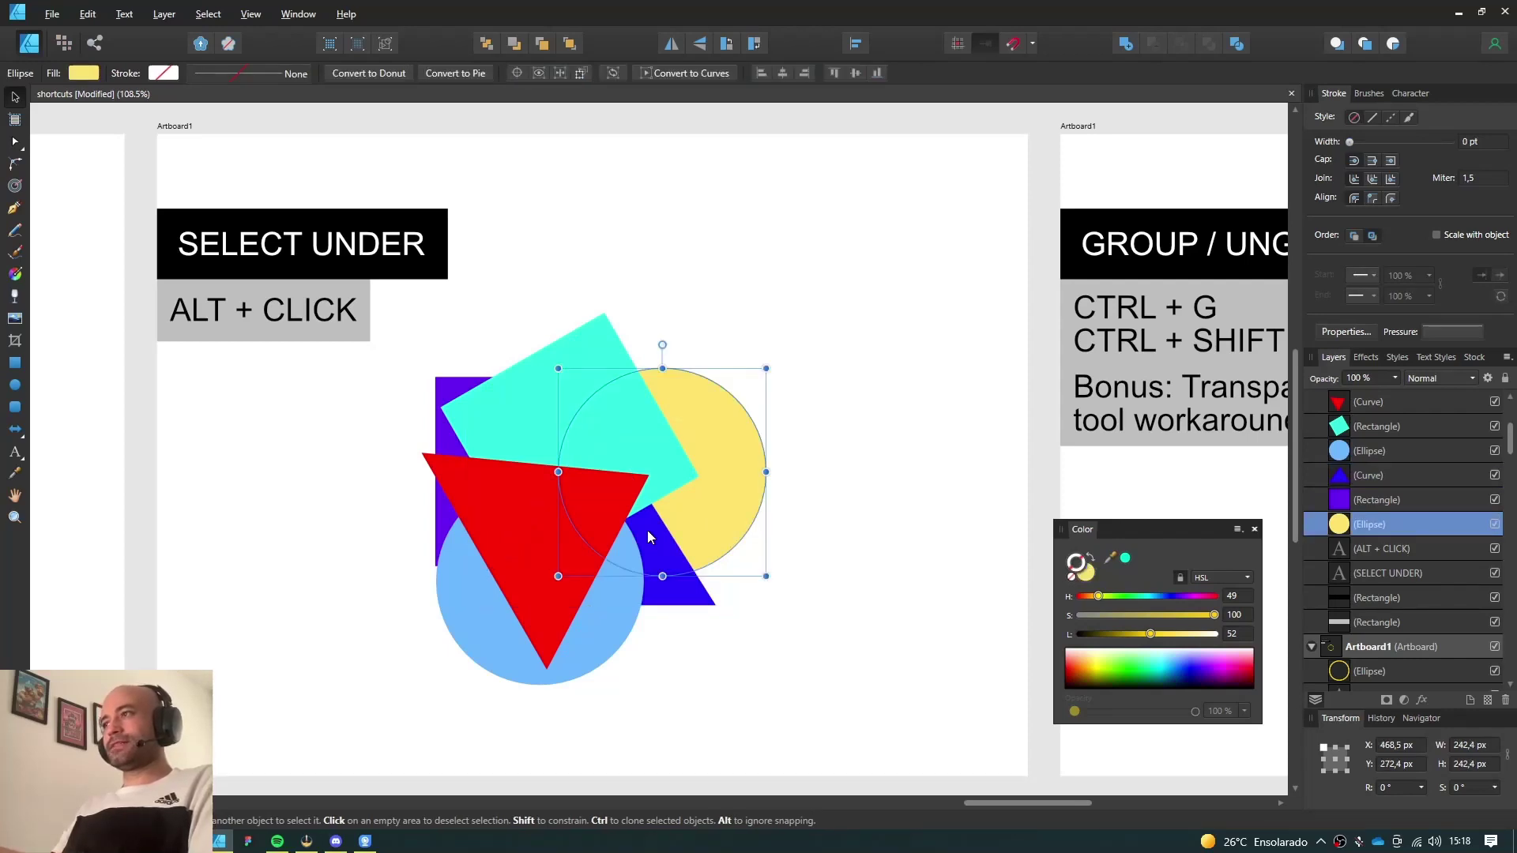
pyautogui.hotkey('ctrl', 'd')
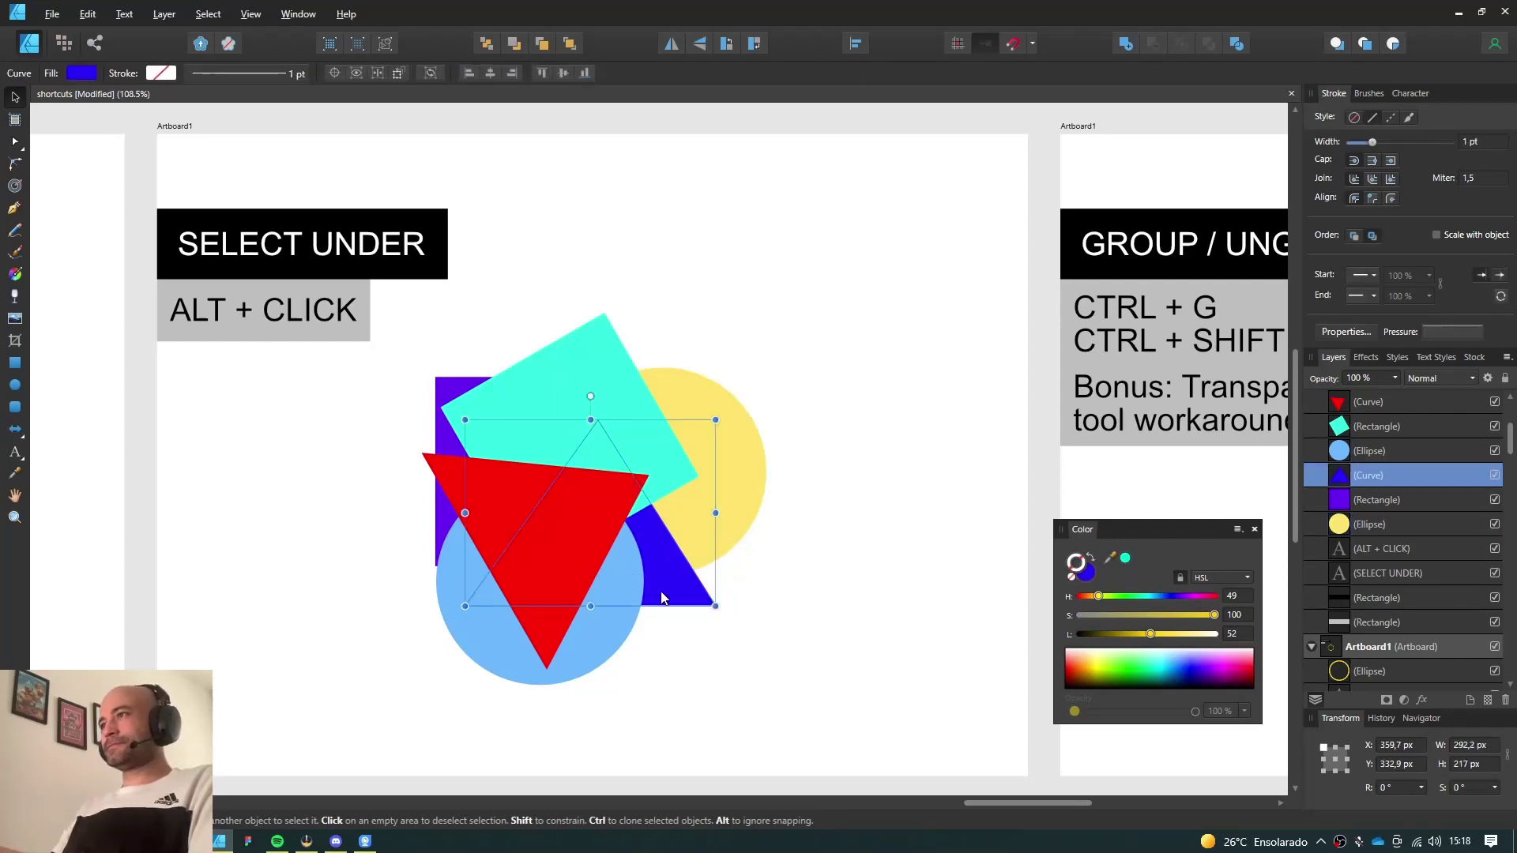
pyautogui.hscroll(5, 672, 663)
pyautogui.hscroll(5, 718, 648)
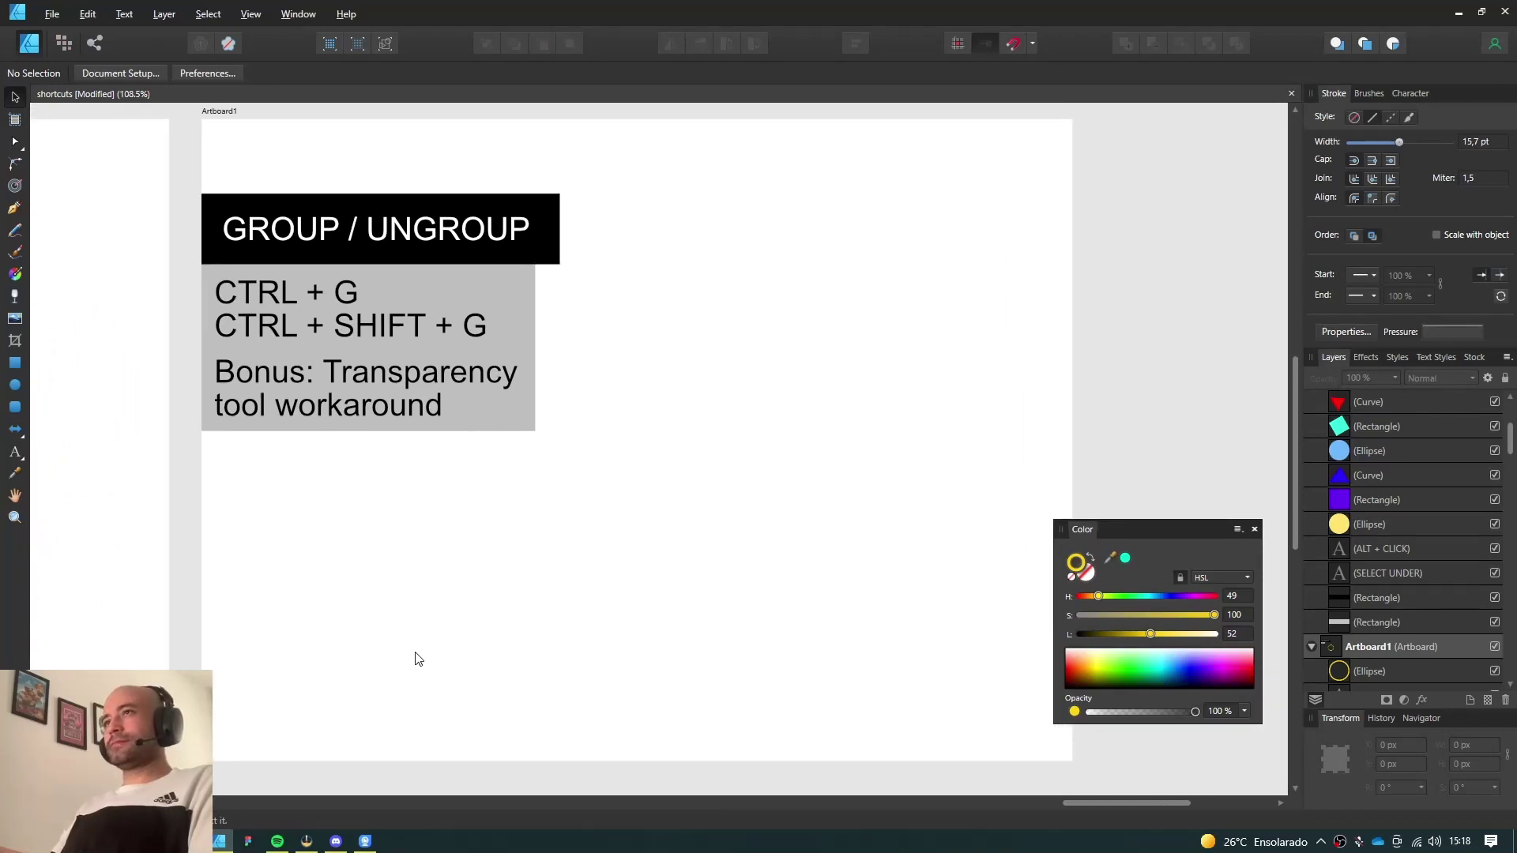
pyautogui.click(15, 385)
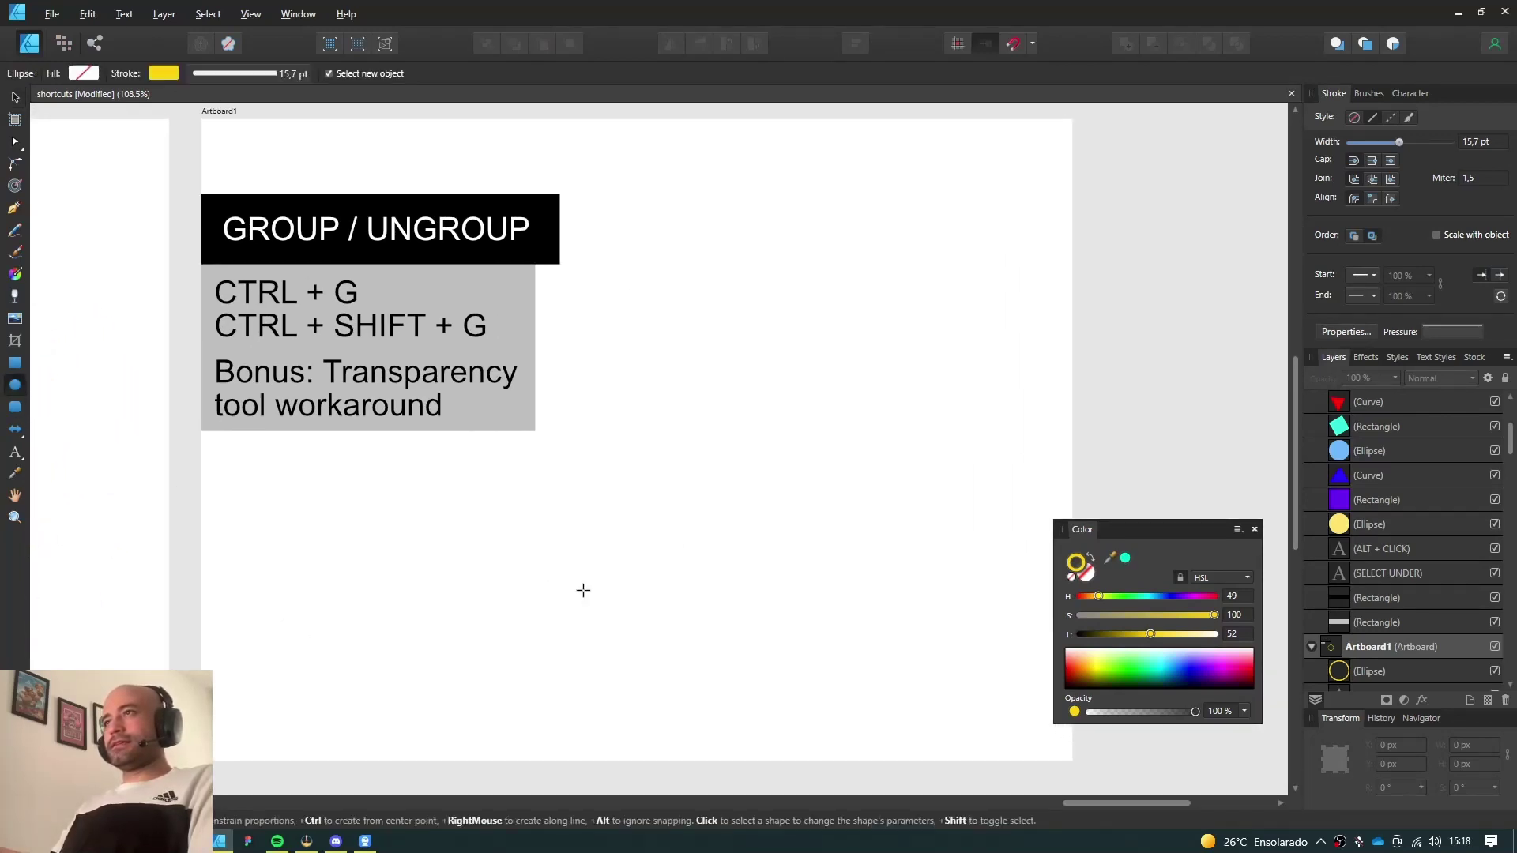
pyautogui.press('v')
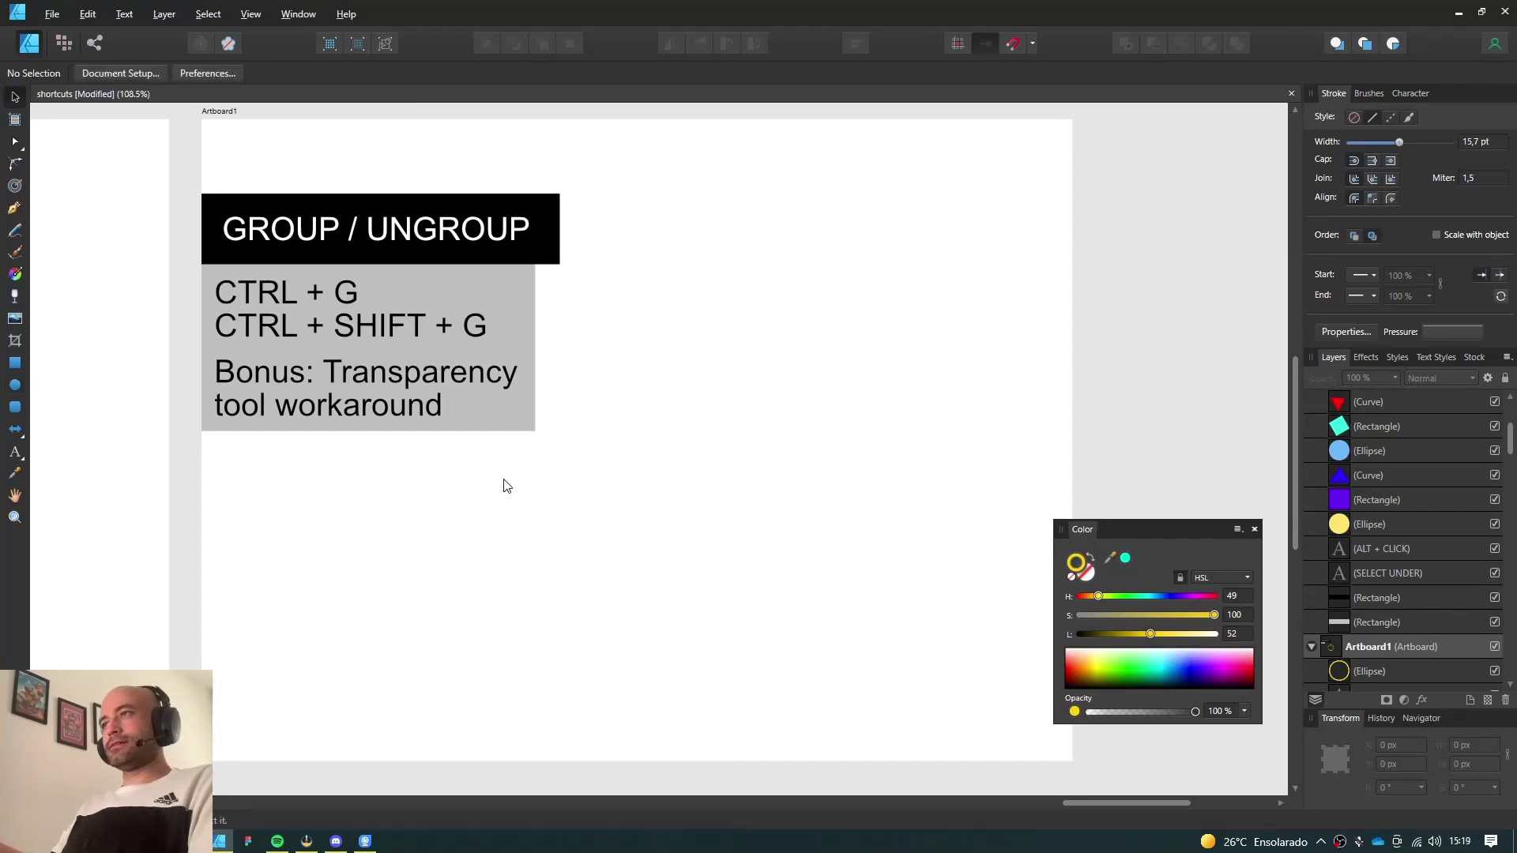
# Copy the six overlapping shapes from the SELECT UNDER artboard, paste them onto the GROUP / UNGROUP artboard near its centre, and deselect them
pyautogui.scroll(-3, 506, 485)
pyautogui.moveTo(376, 518); pyautogui.dragTo(704, 592)
pyautogui.moveTo(649, 699); pyautogui.dragTo(303, 419)
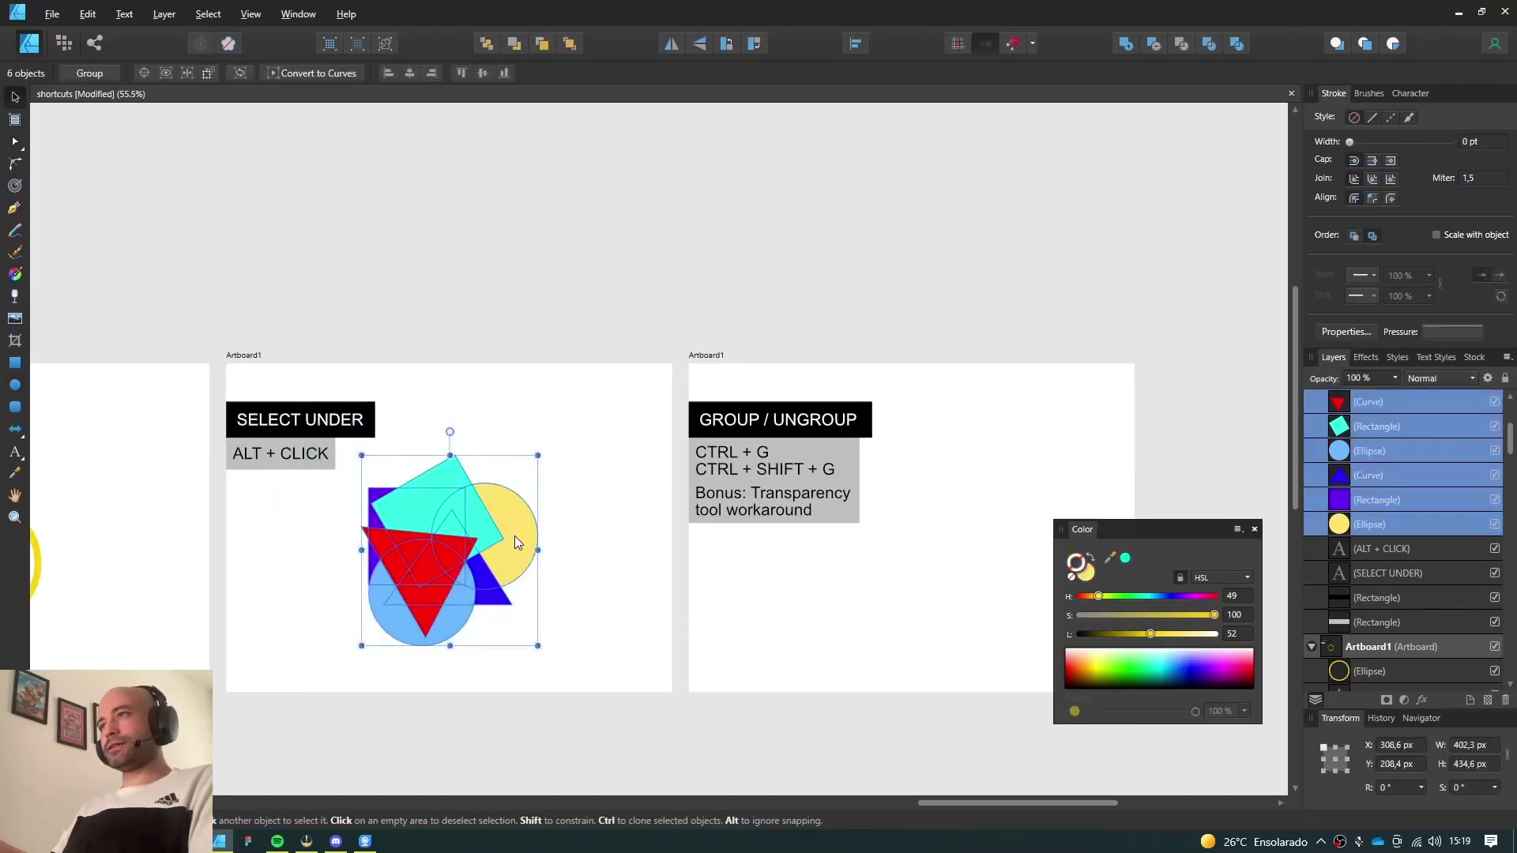
pyautogui.hotkey('ctrl', 'c')
pyautogui.click(712, 356)
pyautogui.hotkey('ctrl', 'v')
pyautogui.moveTo(944, 564); pyautogui.dragTo(696, 504)
pyautogui.click(518, 530)
pyautogui.scroll(2, 653, 544)
pyautogui.moveTo(690, 584); pyautogui.dragTo(570, 574)
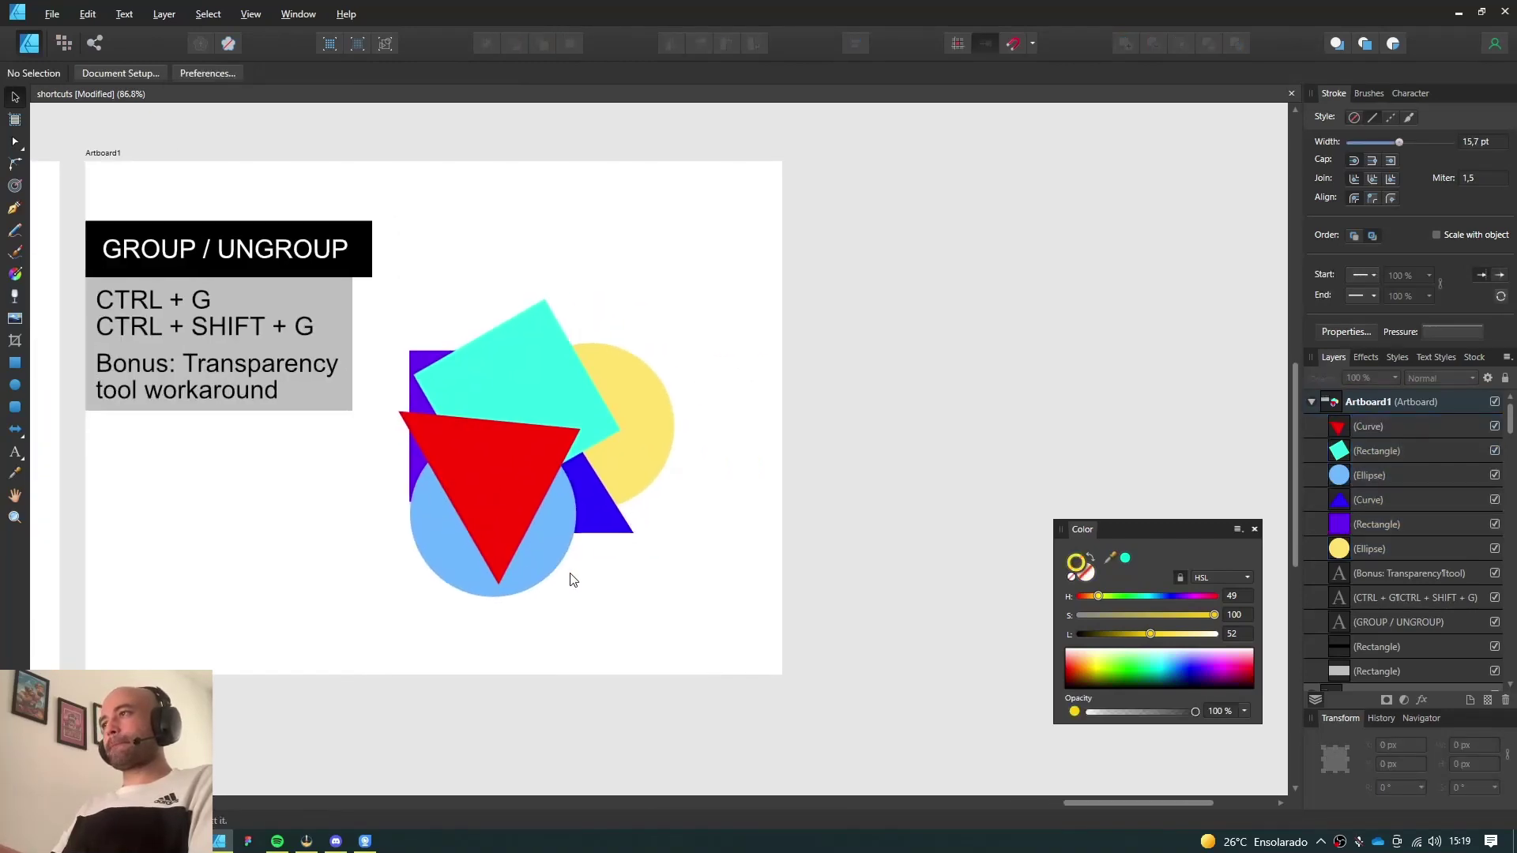
pyautogui.moveTo(752, 656); pyautogui.dragTo(639, 597)
# Group the red triangle, light blue circle and turquoise rectangle on the GROUP / UNGROUP artboard, and deselect the group
pyautogui.click(452, 481)
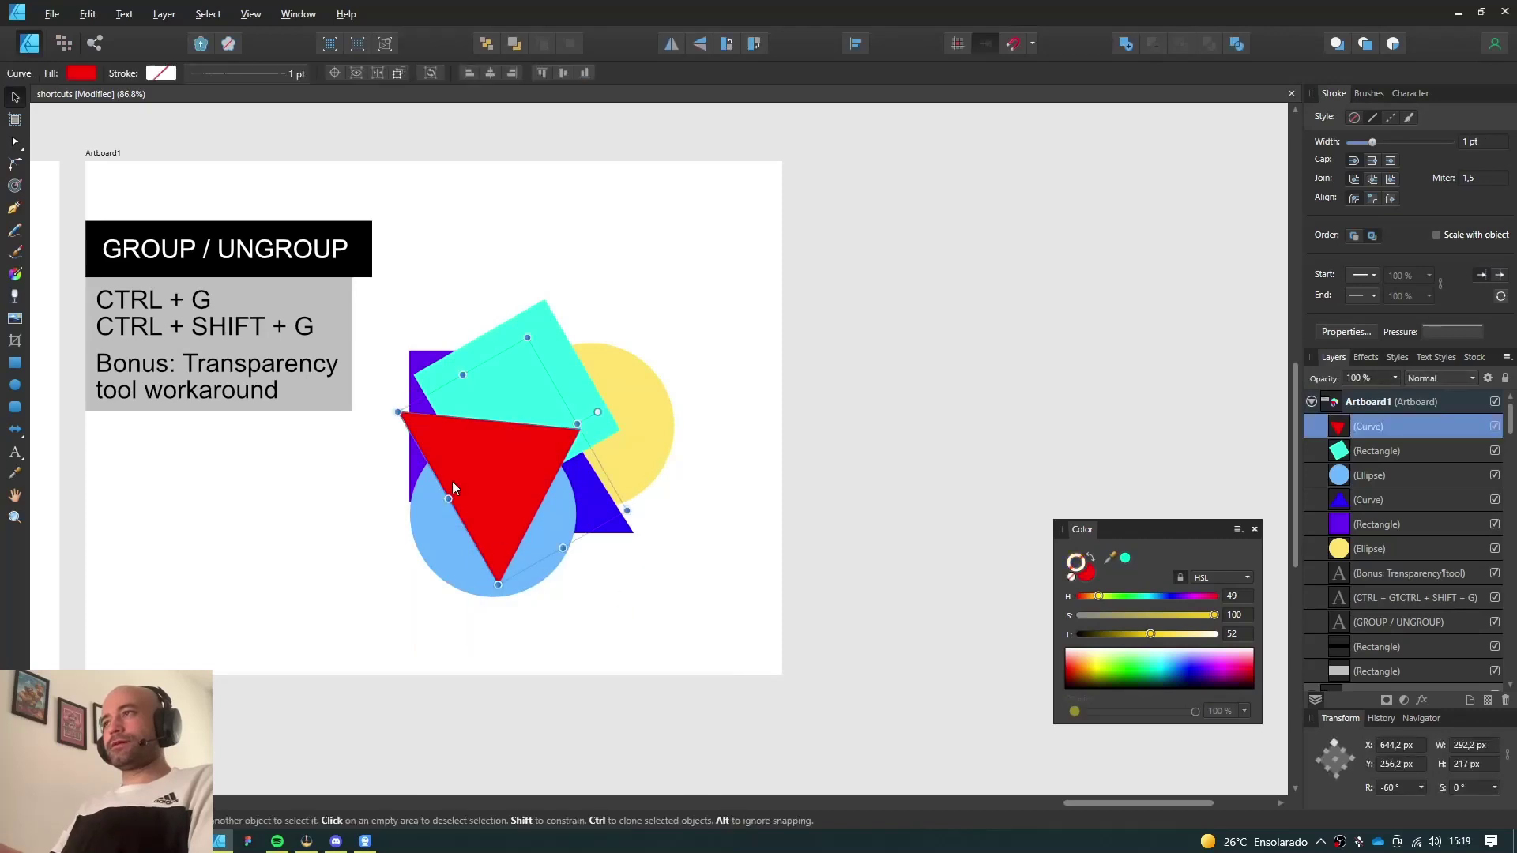
pyautogui.keyDown('shift'); pyautogui.click(438, 557); pyautogui.keyUp('shift')
pyautogui.keyDown('shift'); pyautogui.click(504, 363); pyautogui.keyUp('shift')
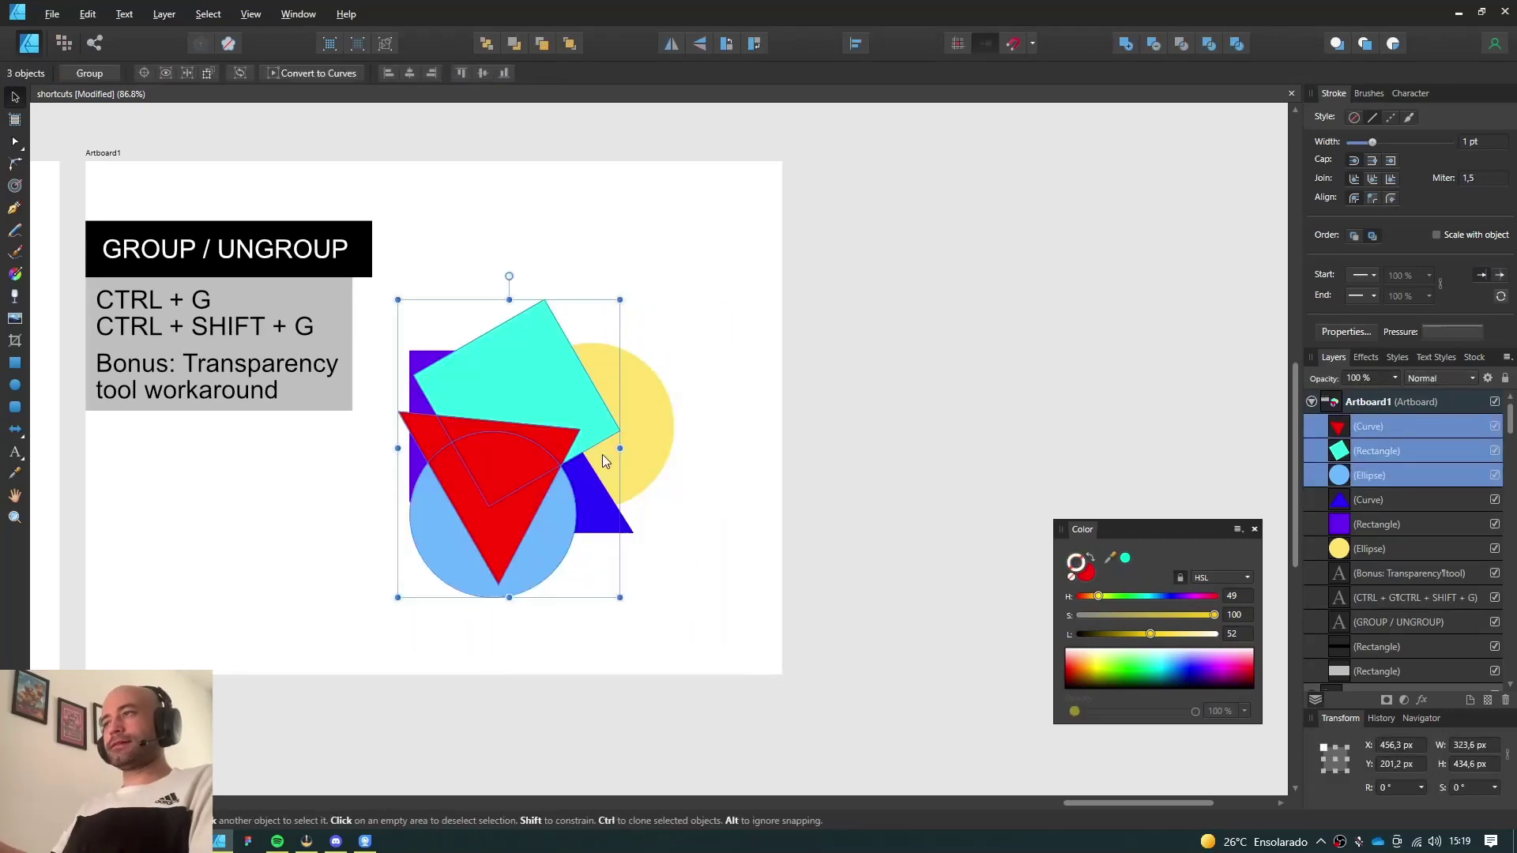
pyautogui.hotkey('ctrl', 'g')
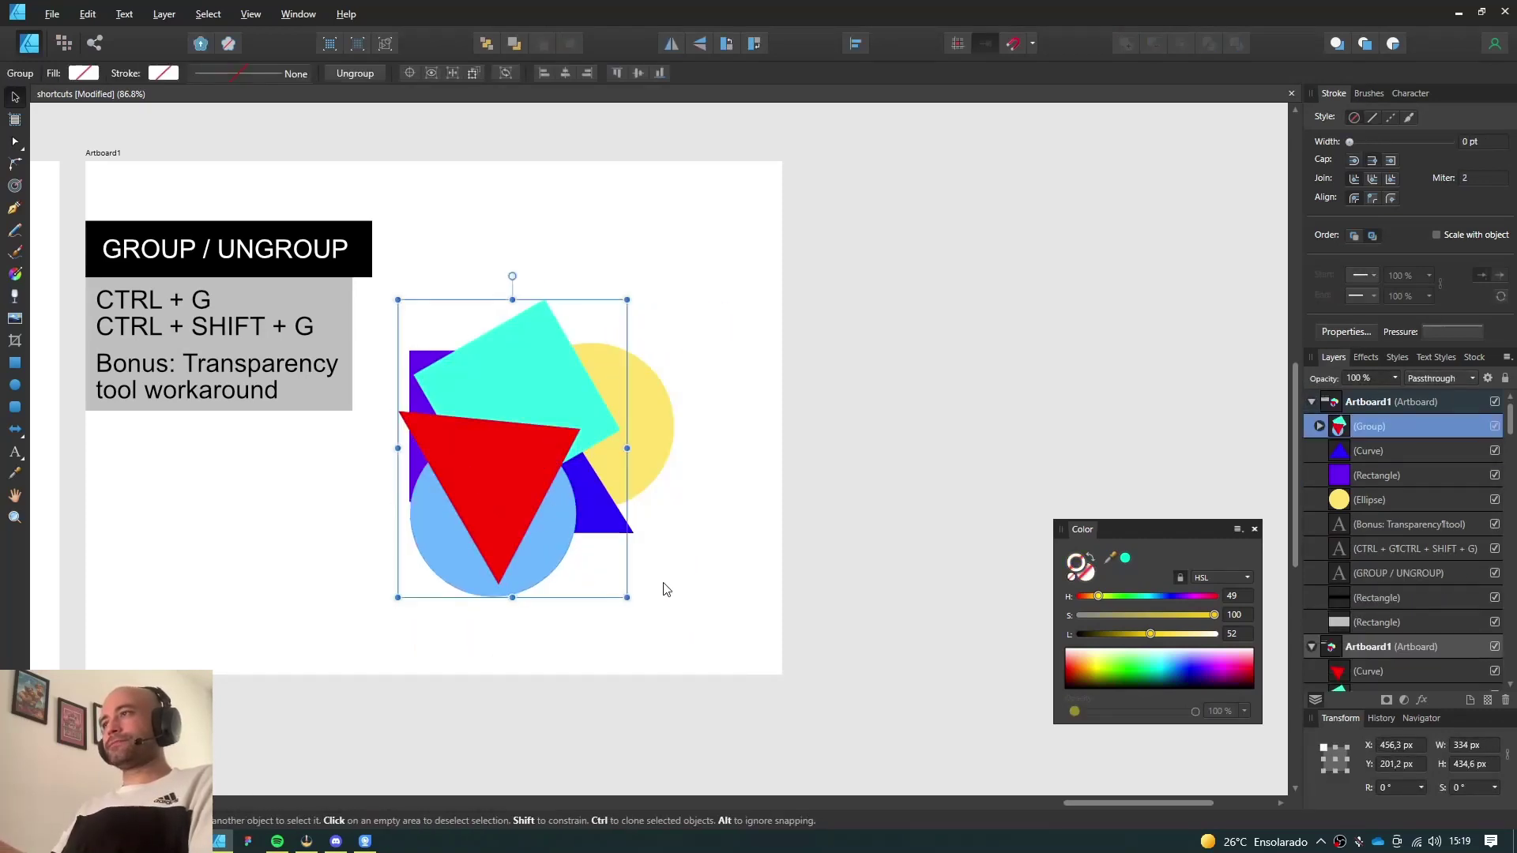
pyautogui.click(732, 610)
# Try moving the group of three shapes across the artboard, and undo the move
pyautogui.click(510, 458)
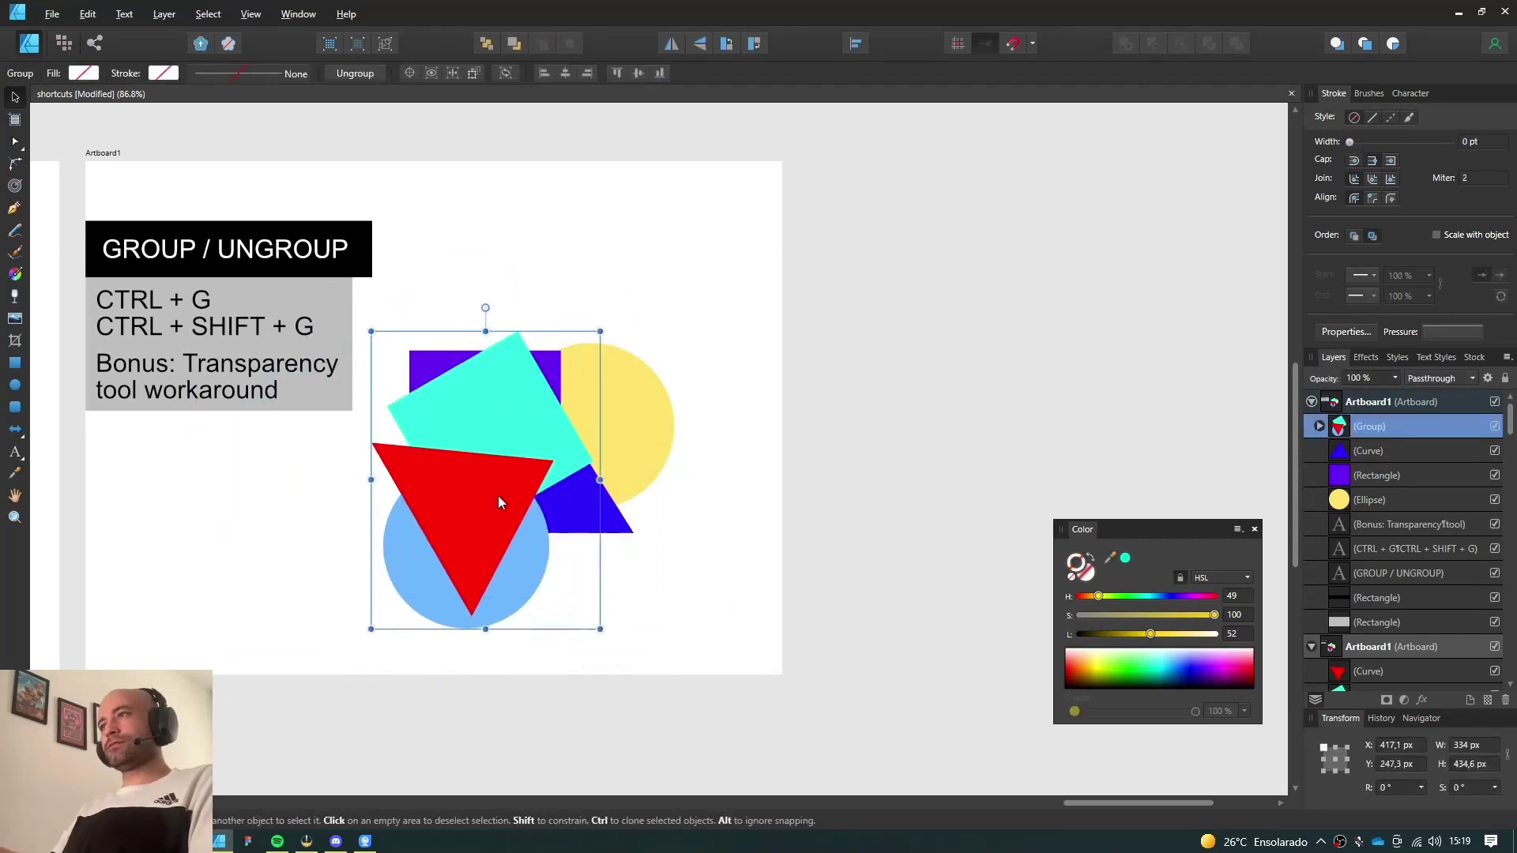
pyautogui.moveTo(509, 449); pyautogui.dragTo(252, 462)
pyautogui.hotkey('ctrl', 'z')
pyautogui.click(681, 582)
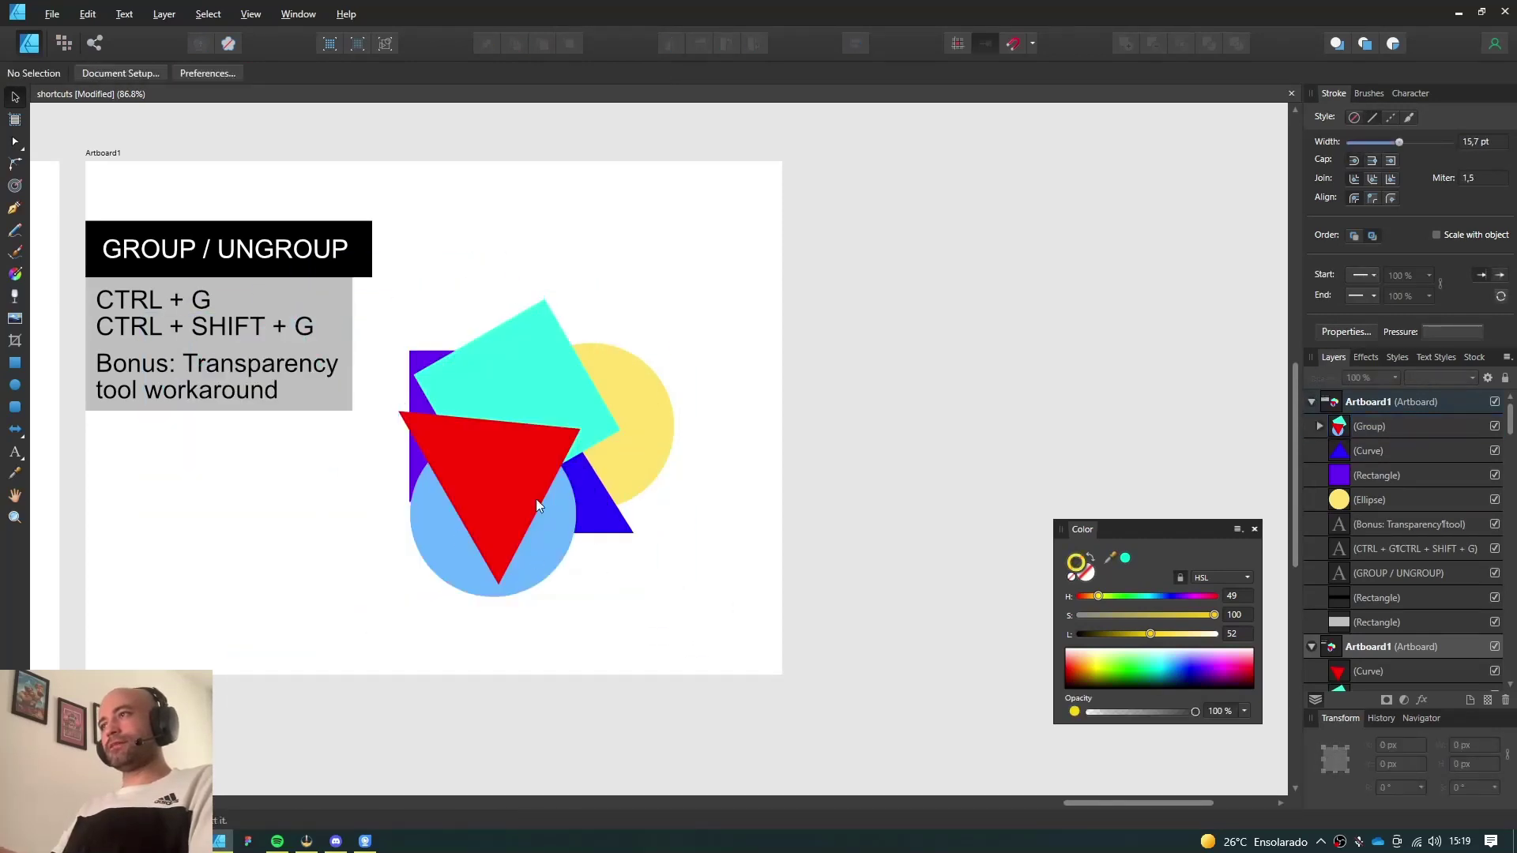
# Ungroup the red triangle, turquoise rectangle and light blue circle, and deselect them
pyautogui.click(536, 501)
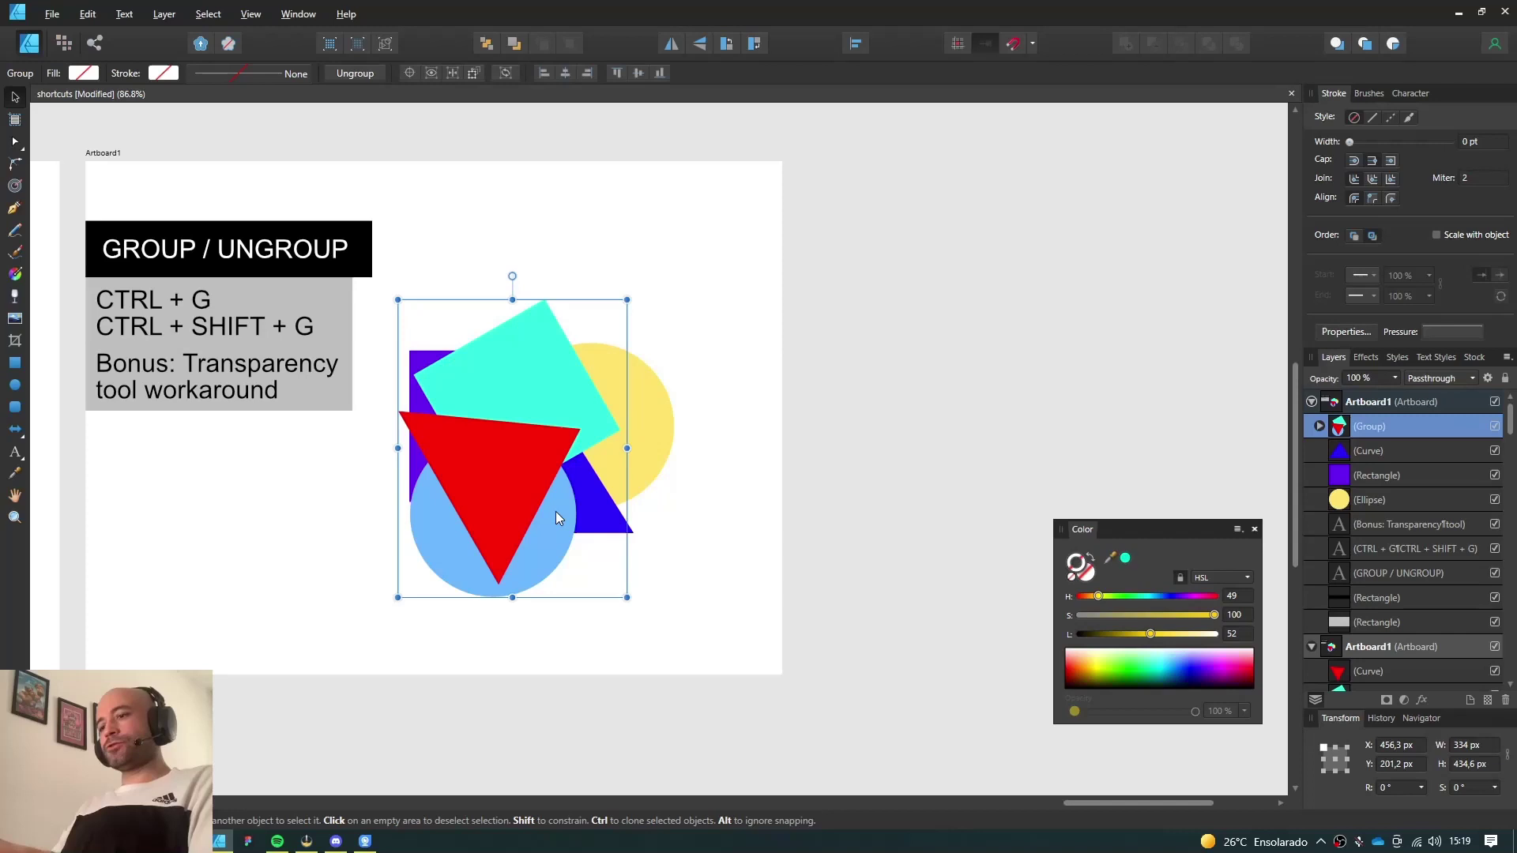
pyautogui.hotkey('ctrl', 'shift', 'g')
pyautogui.click(728, 626)
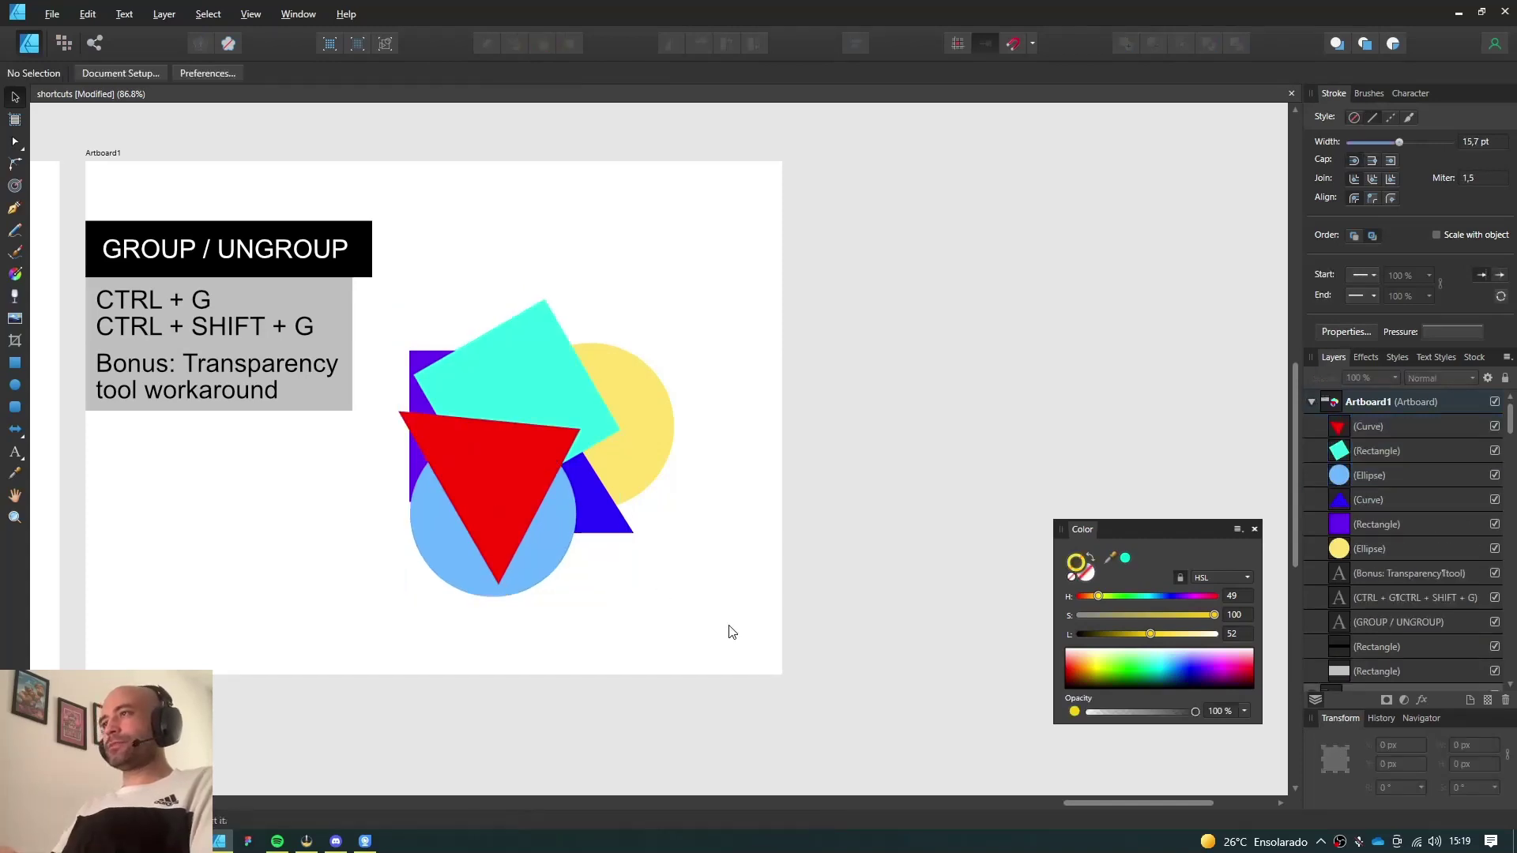
# Select the light blue circle, red triangle and turquoise rectangle together twice, clearing the selection each time
pyautogui.click(553, 552)
pyautogui.keyDown('shift'); pyautogui.click(505, 491); pyautogui.keyUp('shift')
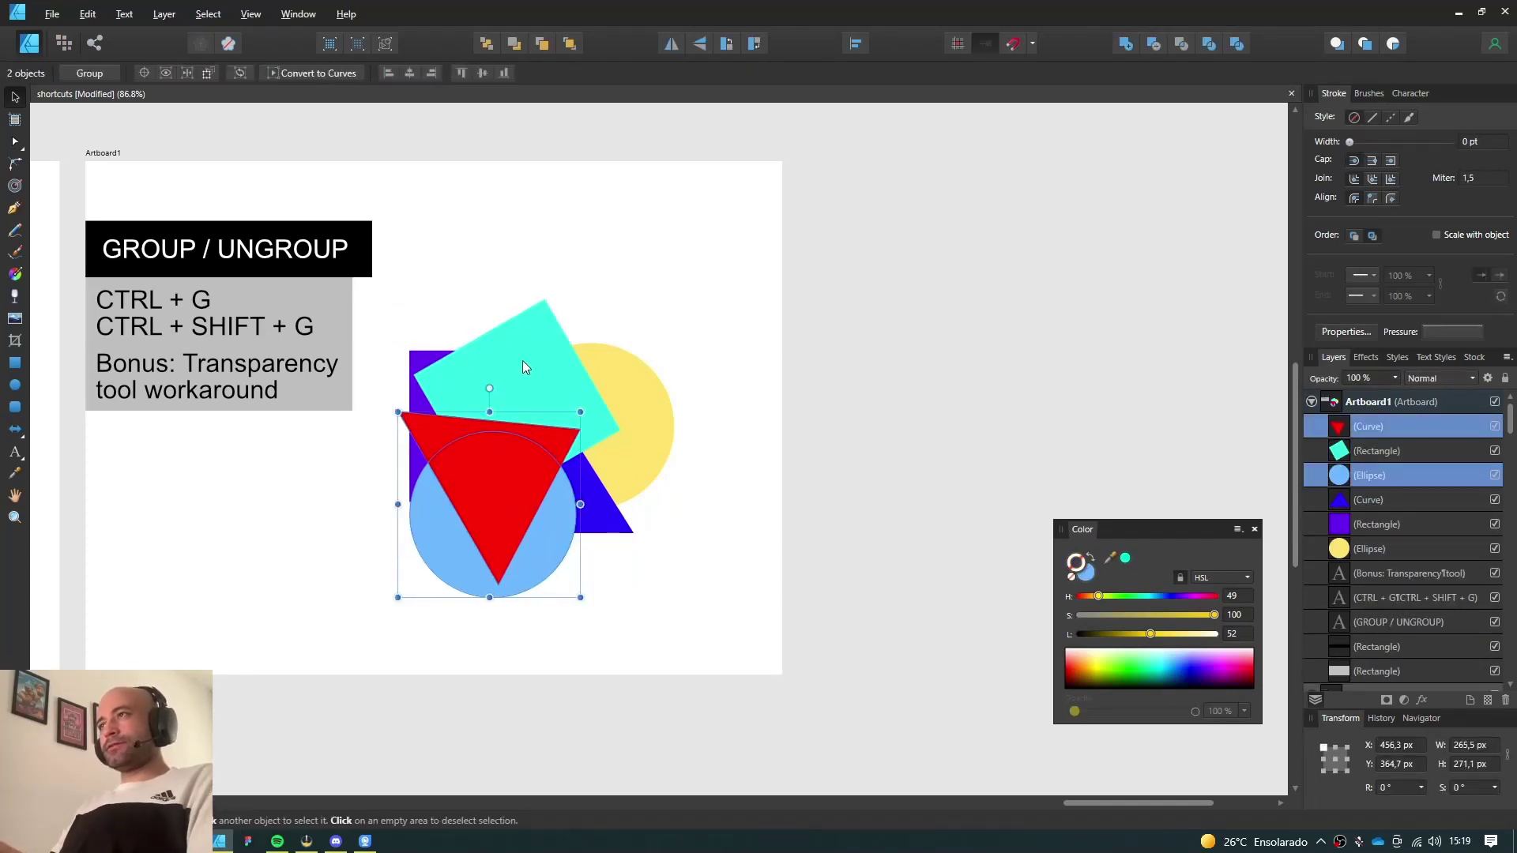
pyautogui.keyDown('shift'); pyautogui.click(523, 360); pyautogui.keyUp('shift')
pyautogui.click(727, 617)
pyautogui.click(523, 556)
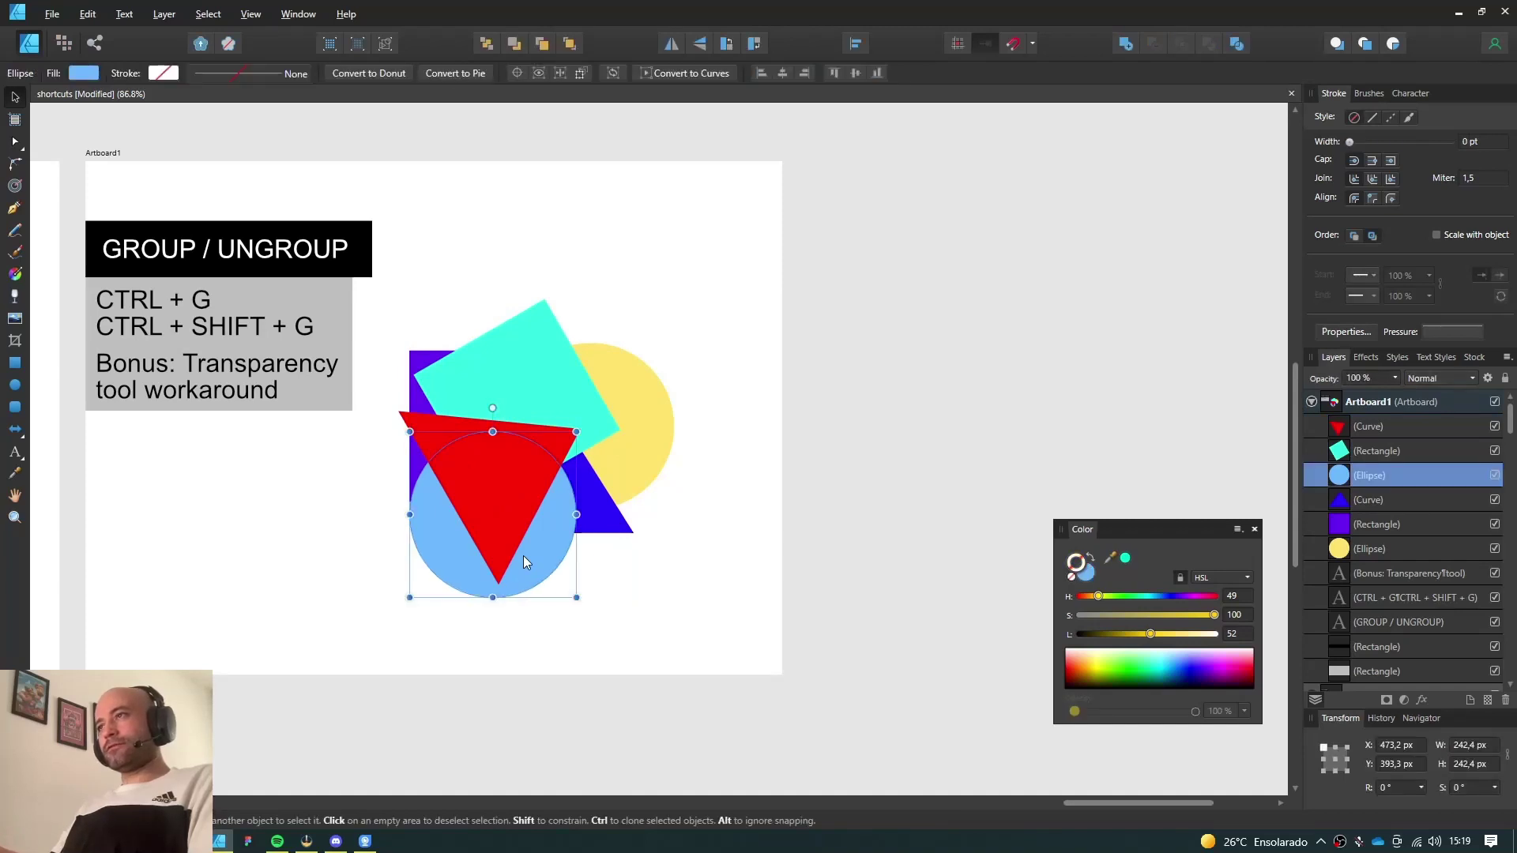
pyautogui.keyDown('shift'); pyautogui.click(494, 502); pyautogui.keyUp('shift')
pyautogui.keyDown('shift'); pyautogui.click(530, 356); pyautogui.keyUp('shift')
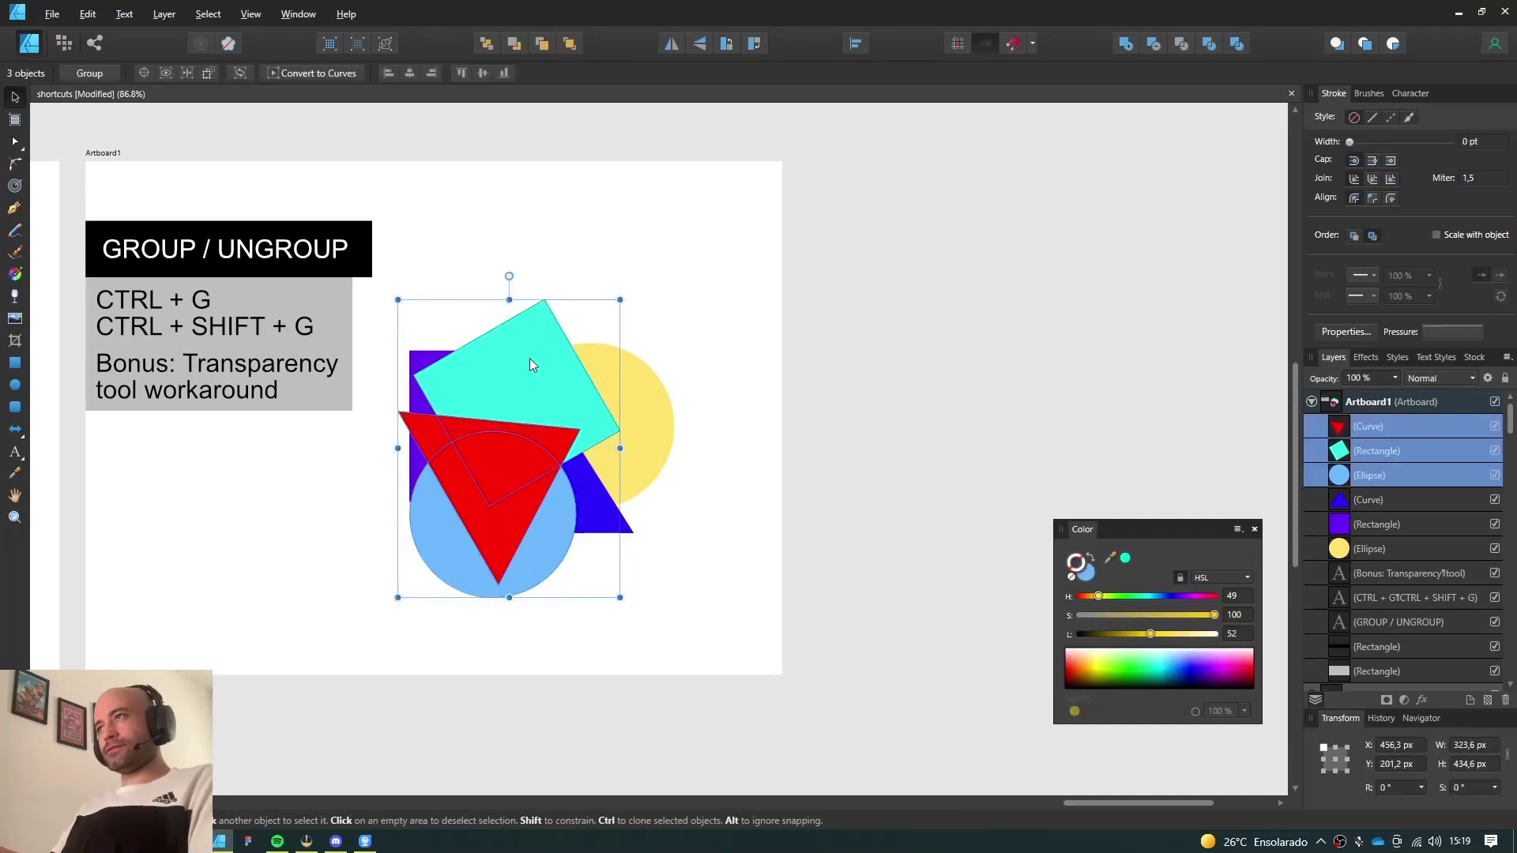
pyautogui.click(733, 630)
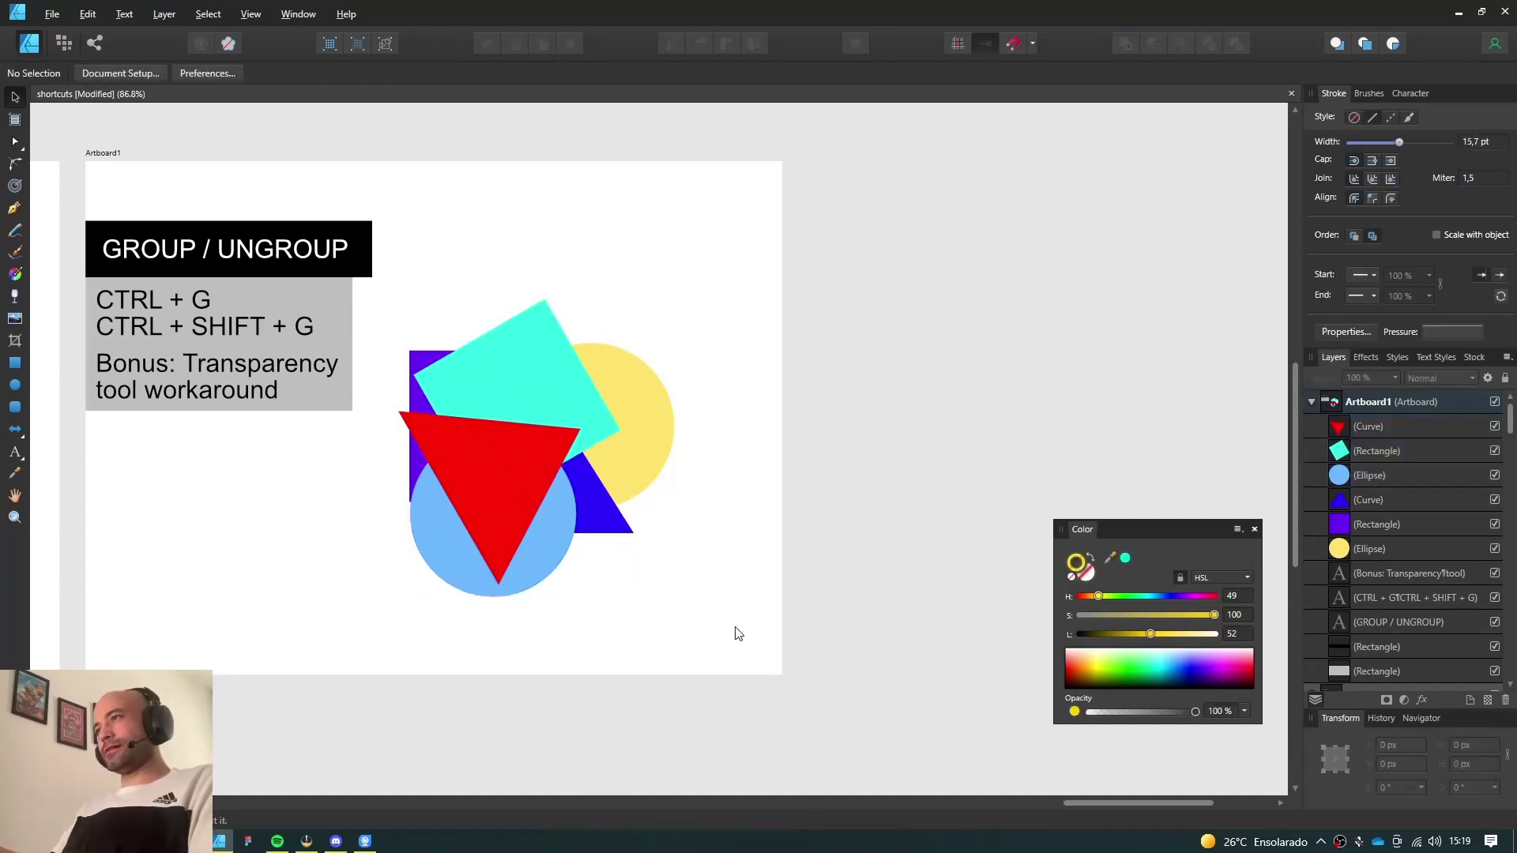
# Select the light blue circle, red triangle and turquoise rectangle together once more, and clear the selection
pyautogui.click(540, 539)
pyautogui.keyDown('shift'); pyautogui.click(481, 473); pyautogui.keyUp('shift')
pyautogui.keyDown('shift'); pyautogui.click(532, 366); pyautogui.keyUp('shift')
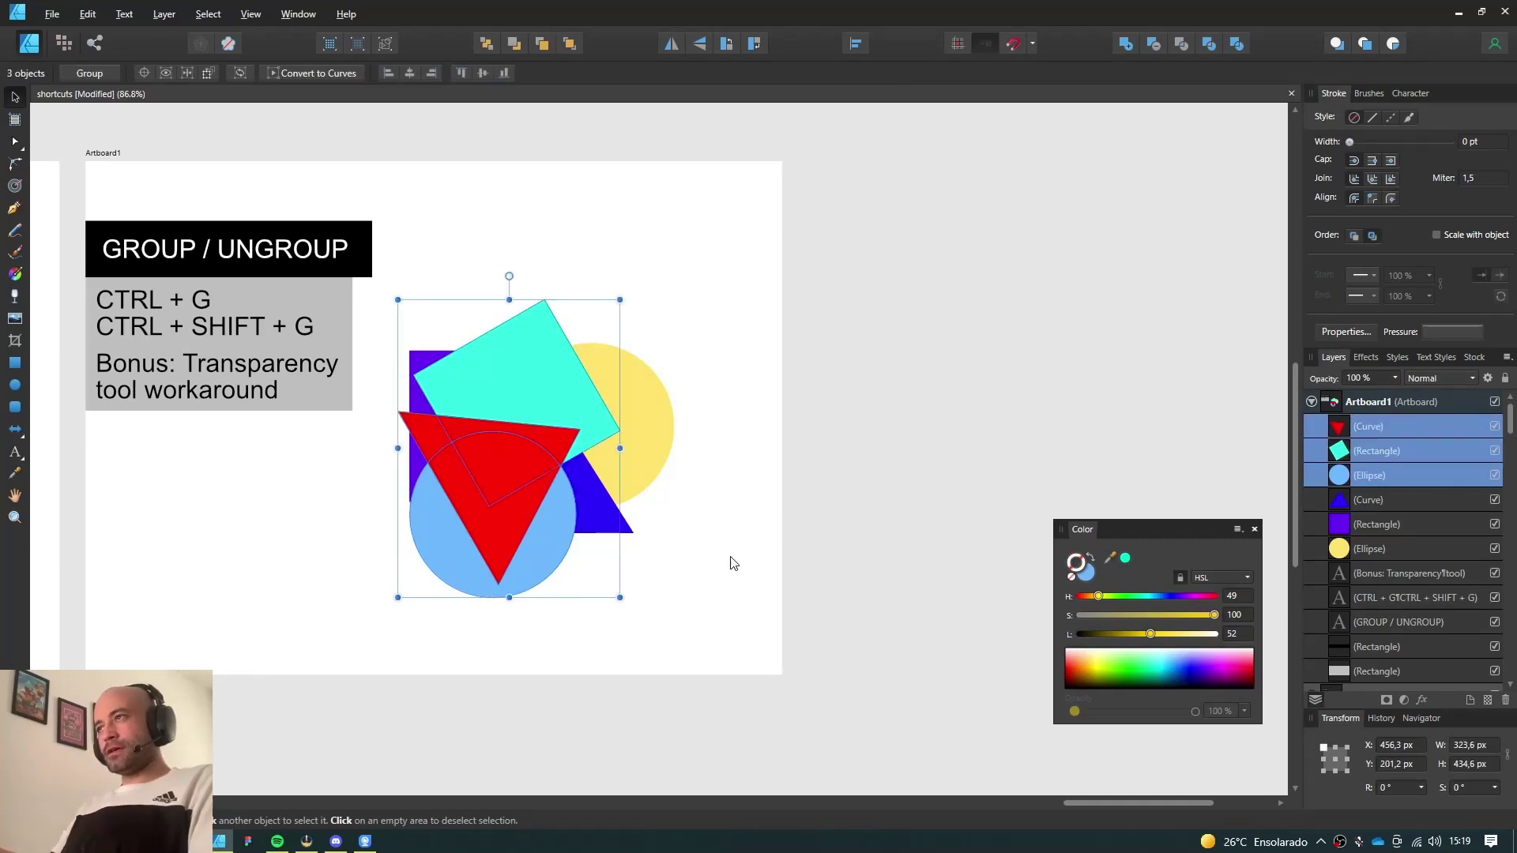
pyautogui.click(728, 559)
# Apply a linear transparency to the red triangle with the Transparency tool, fading it out towards its right corner, and reselect the triangle
pyautogui.click(555, 378)
pyautogui.keyDown('ctrl'); pyautogui.scroll(2, 574, 365); pyautogui.keyUp('ctrl')
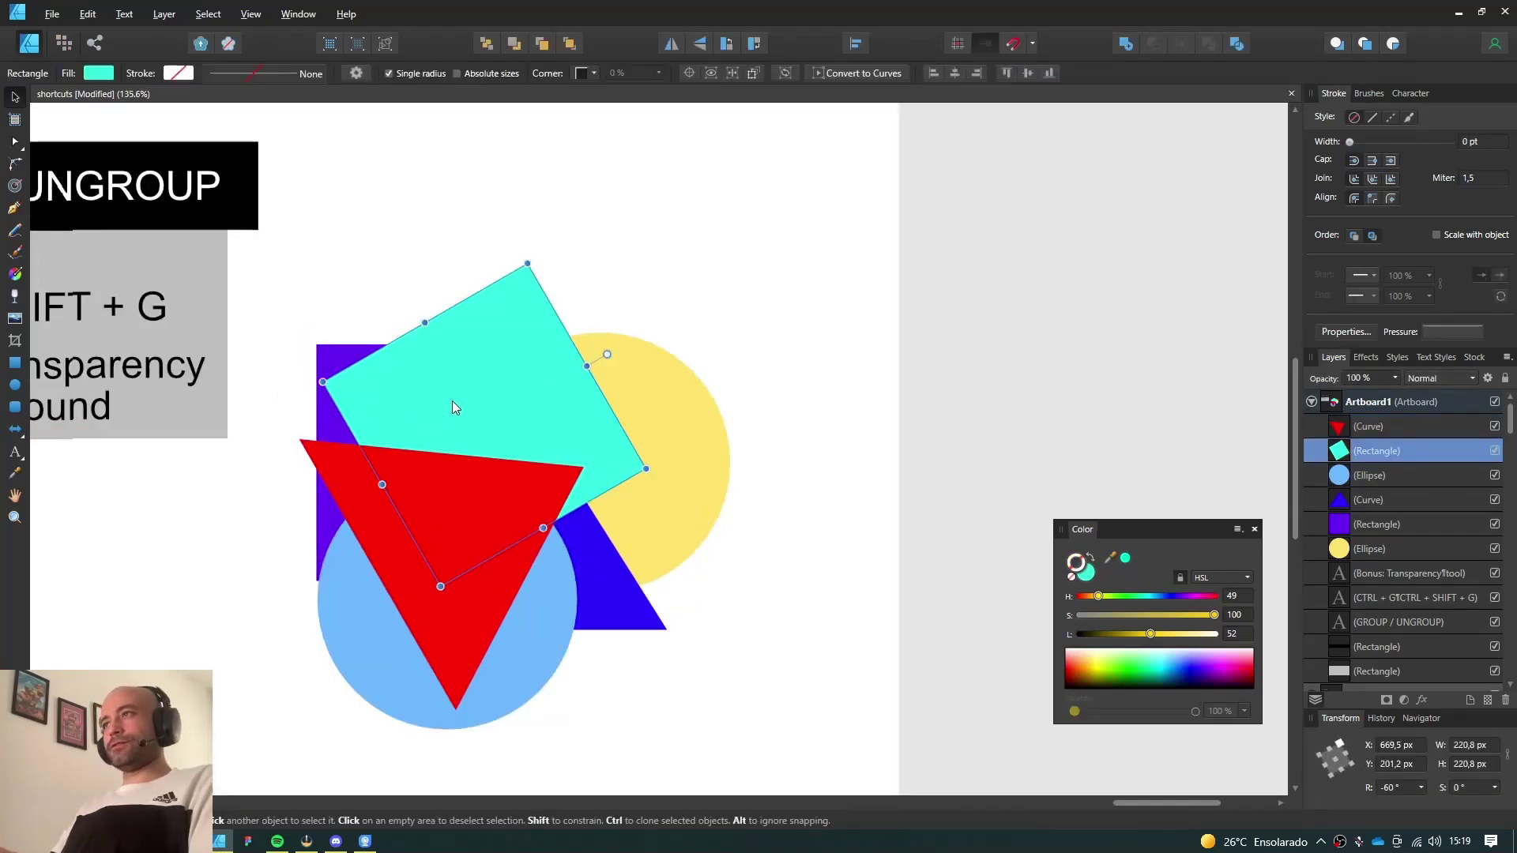
pyautogui.click(501, 496)
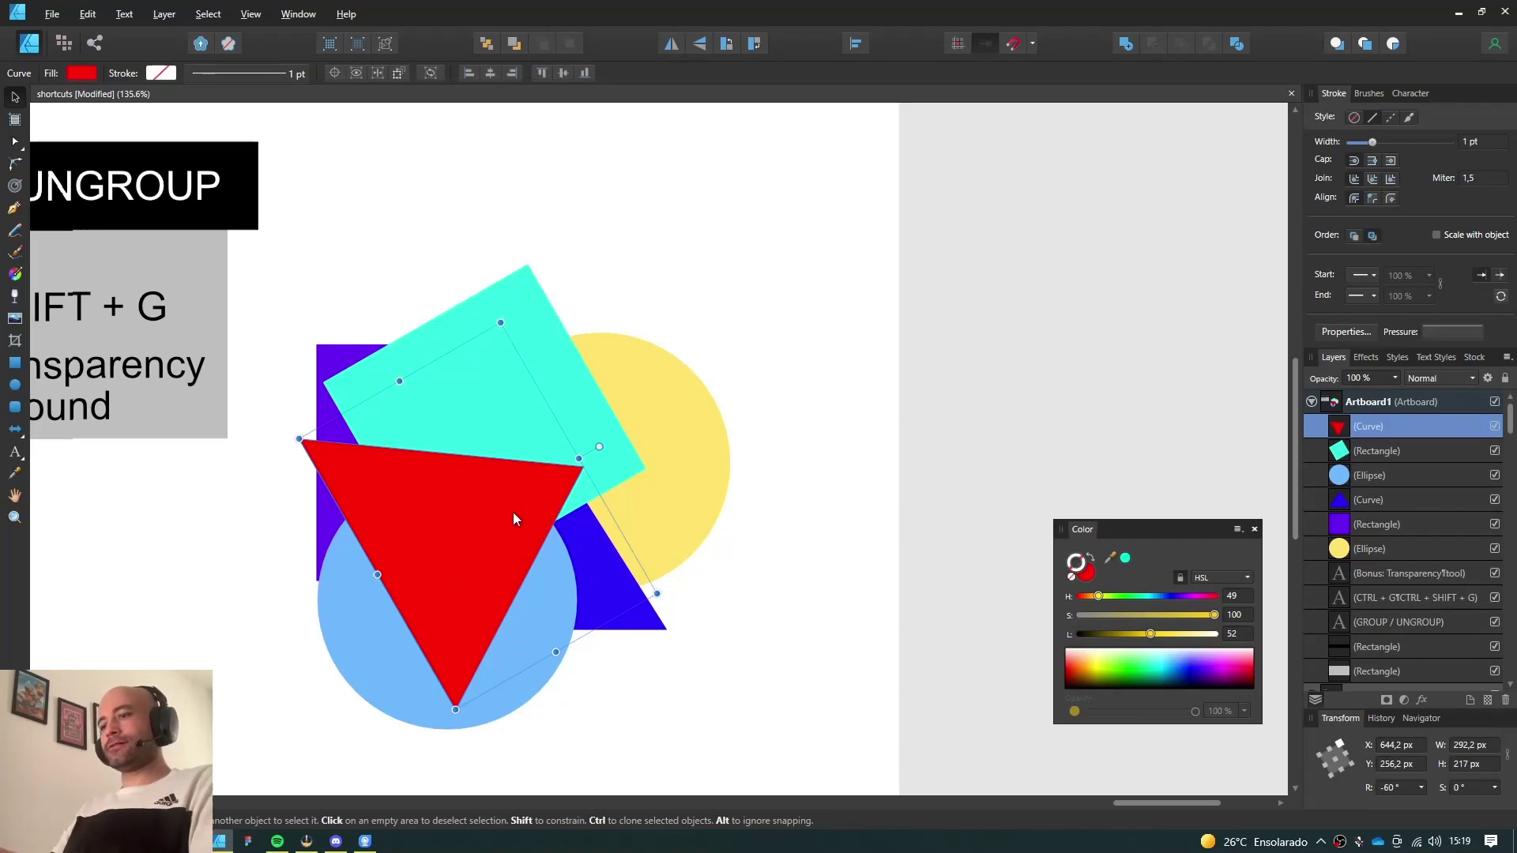
pyautogui.press('y')
pyautogui.press('v')
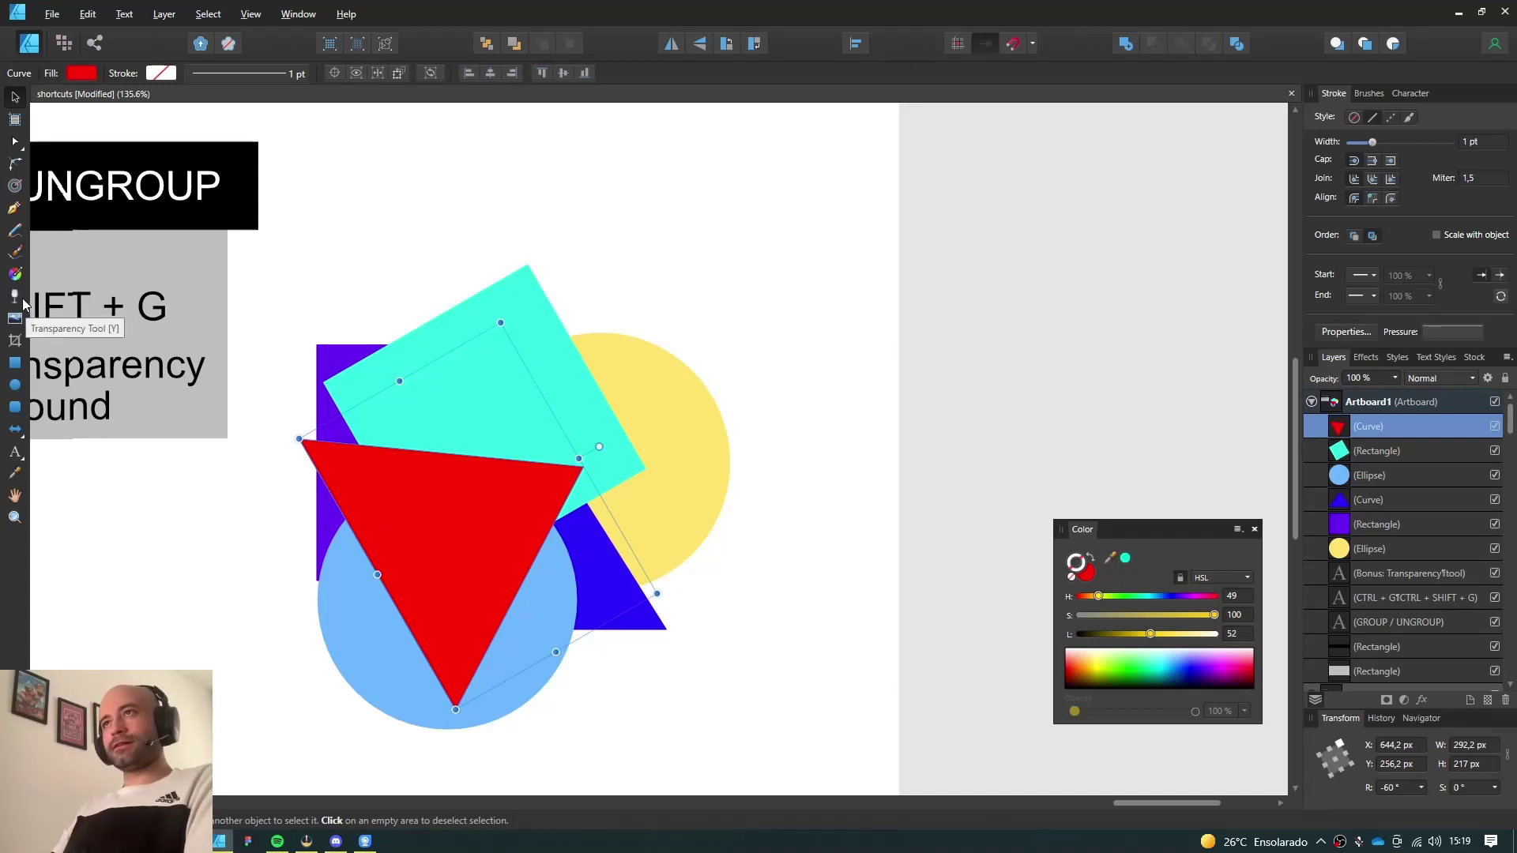
pyautogui.press('y')
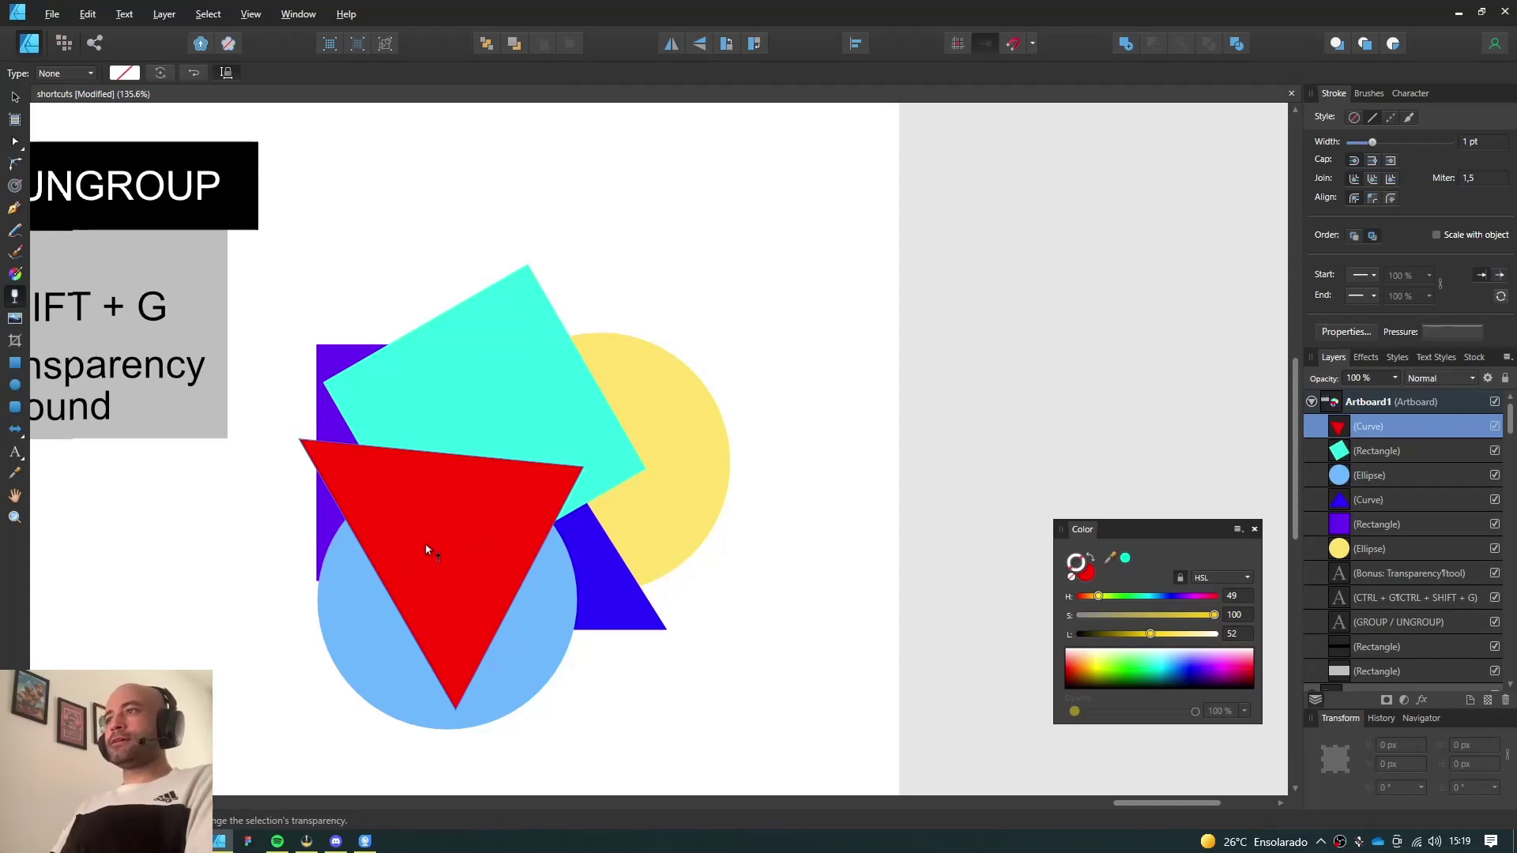
pyautogui.moveTo(451, 532); pyautogui.dragTo(561, 481)
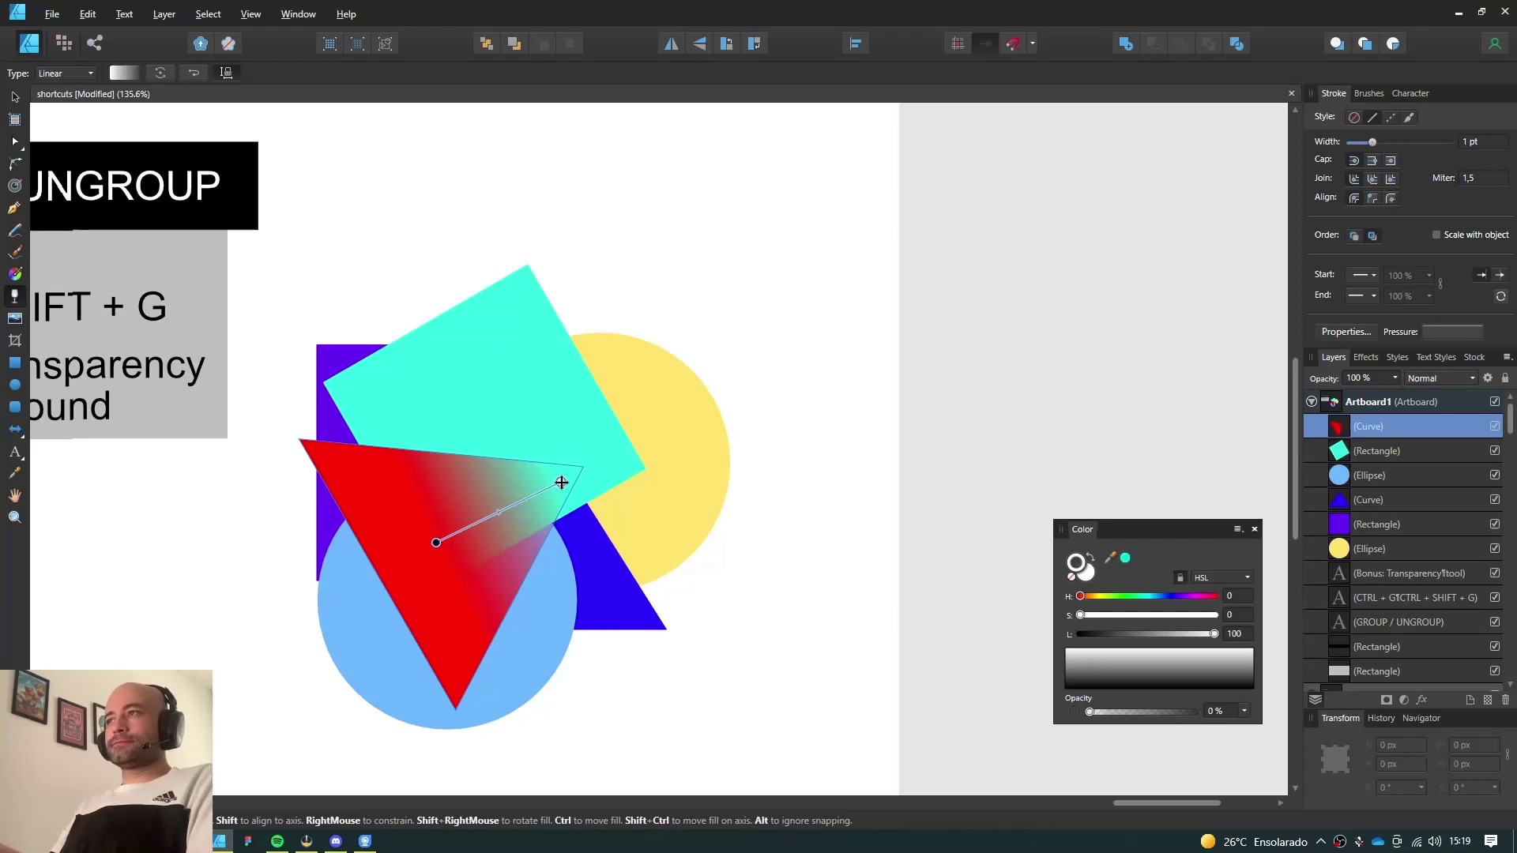
pyautogui.press('v')
pyautogui.click(731, 586)
pyautogui.click(457, 552)
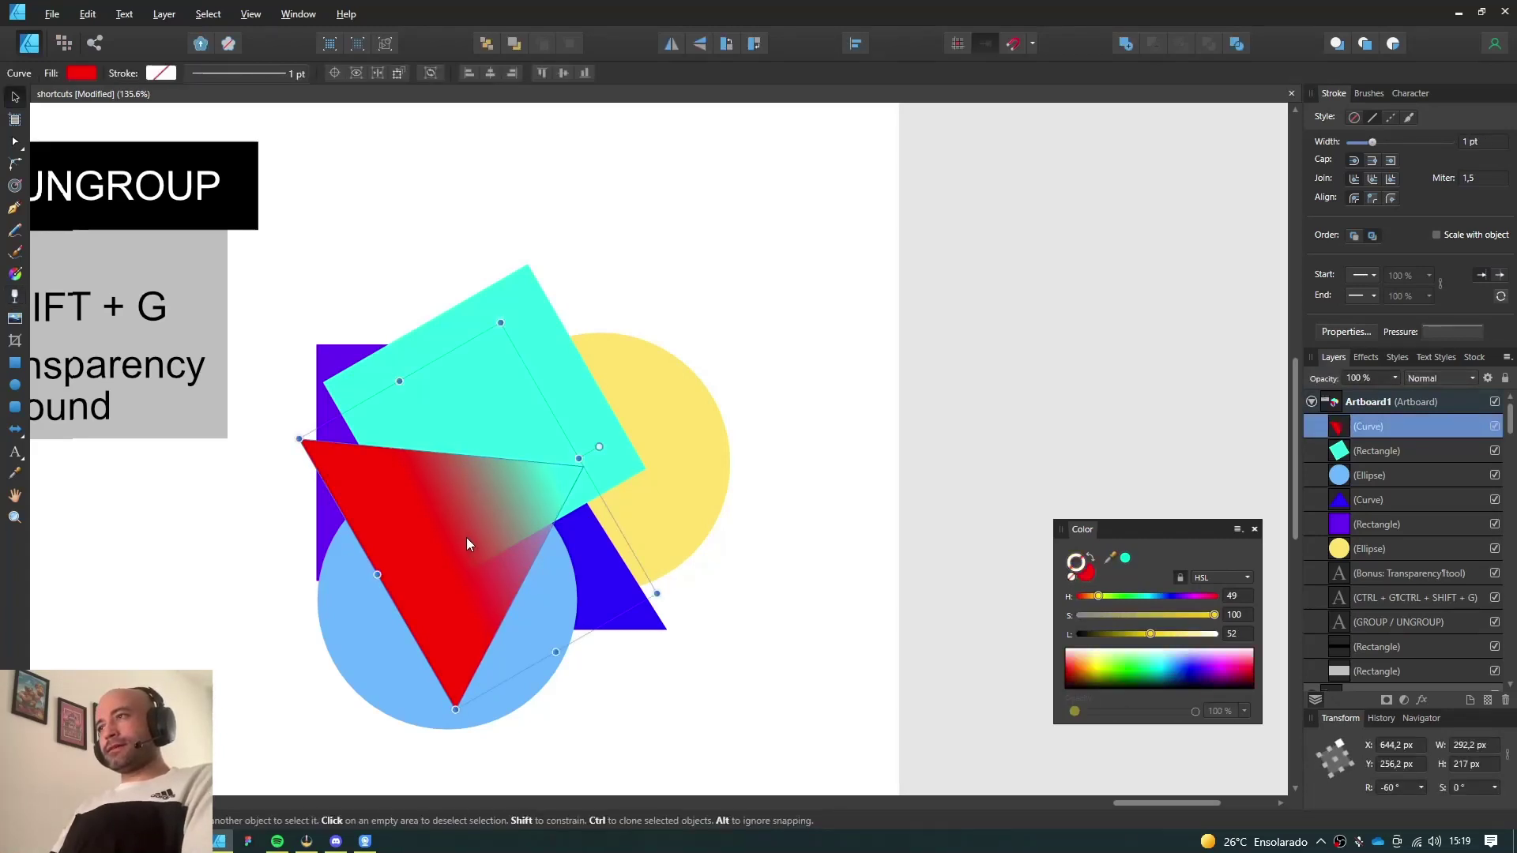
# Redraw the red triangle's transparency gradient so that it fades out towards the triangle's lower-left edge
pyautogui.press('y')
pyautogui.press('v')
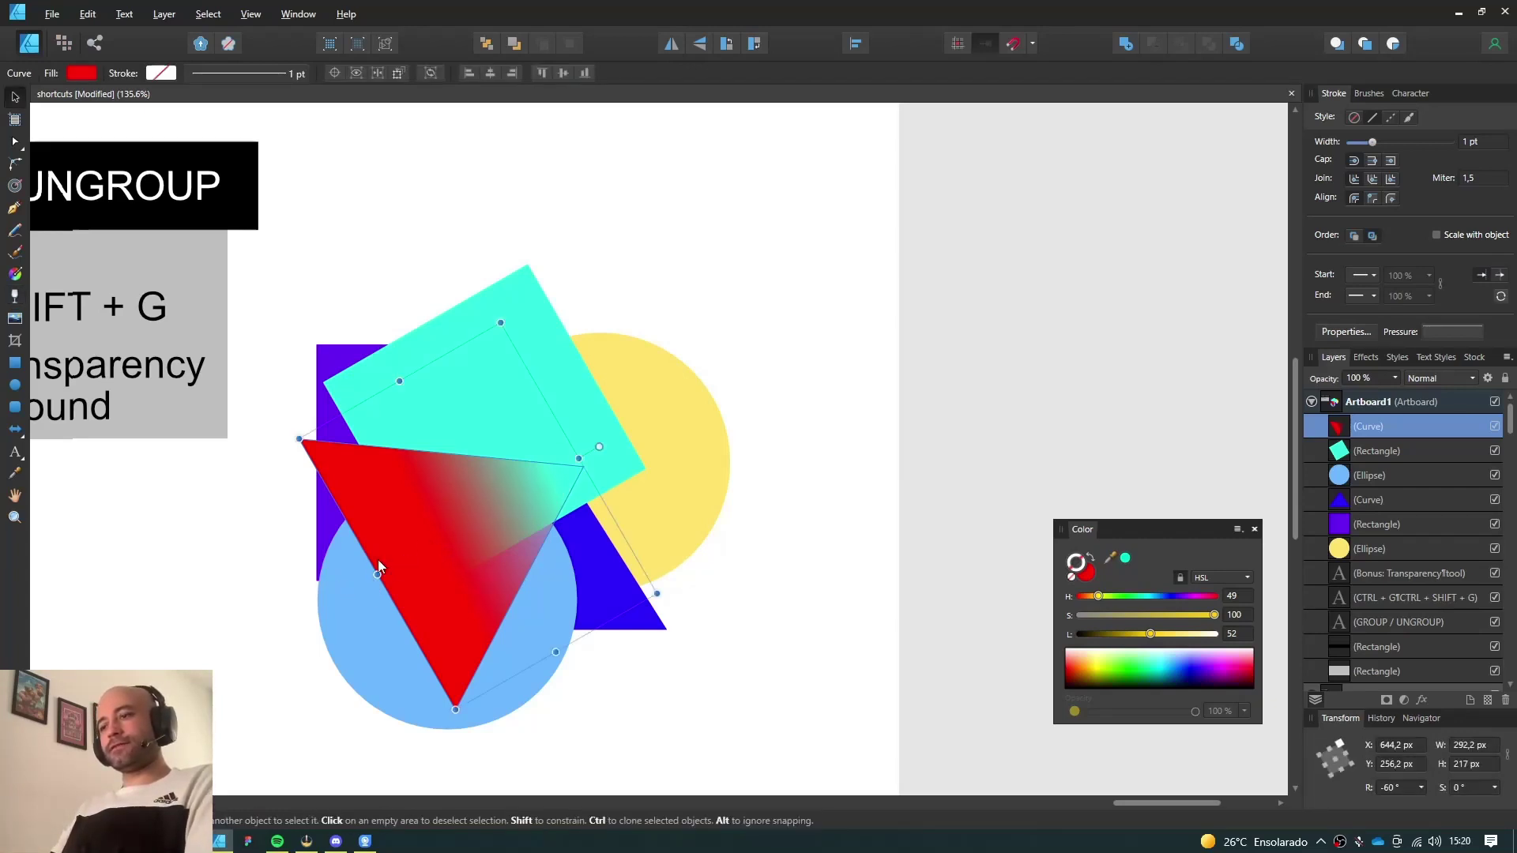
pyautogui.press('y')
pyautogui.moveTo(463, 550); pyautogui.dragTo(395, 587)
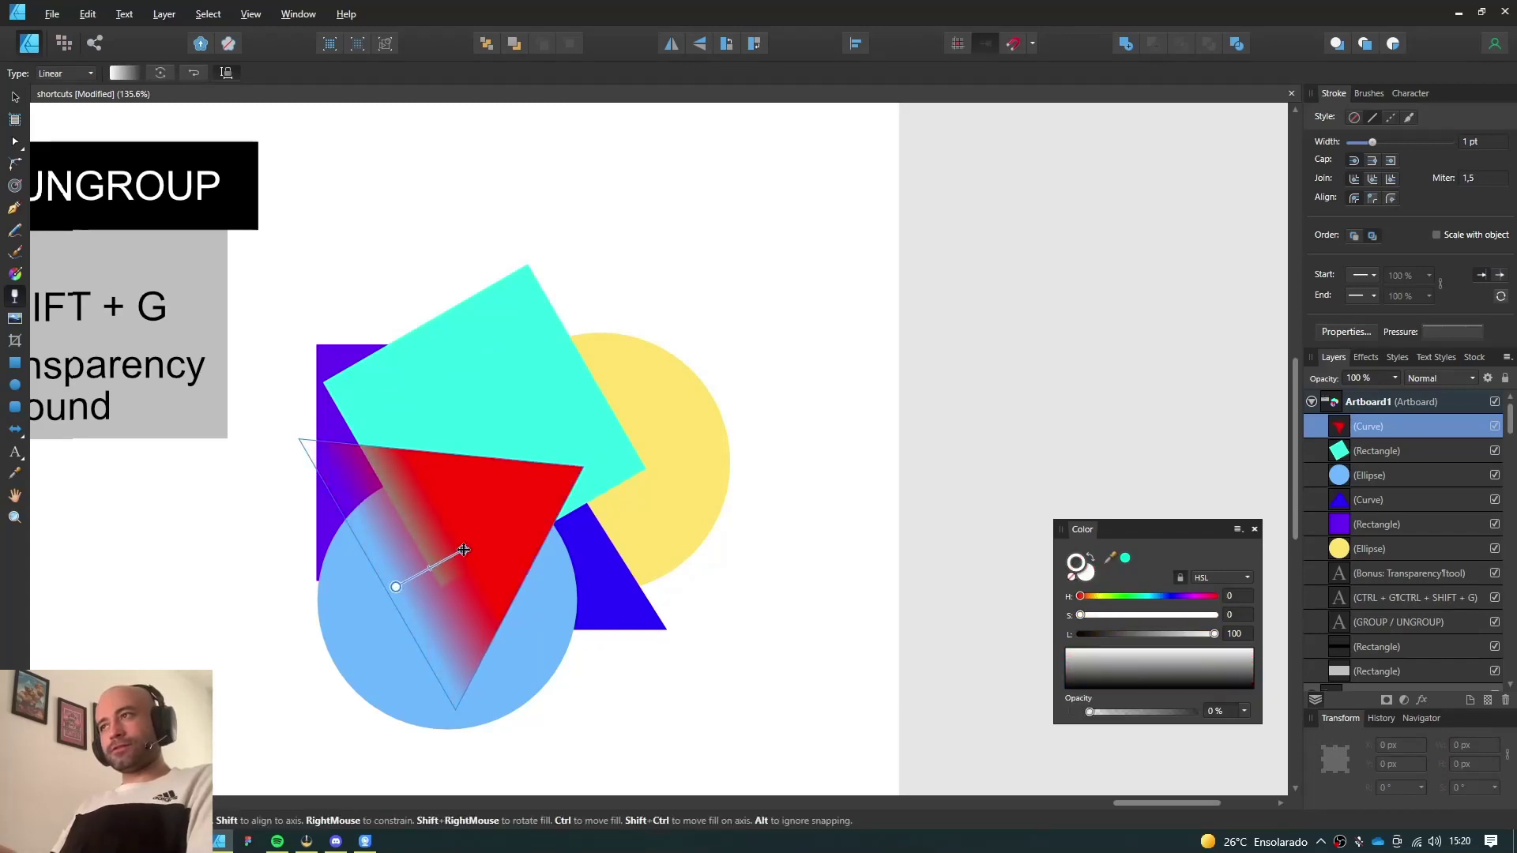
pyautogui.moveTo(463, 549); pyautogui.dragTo(490, 527)
pyautogui.press('v')
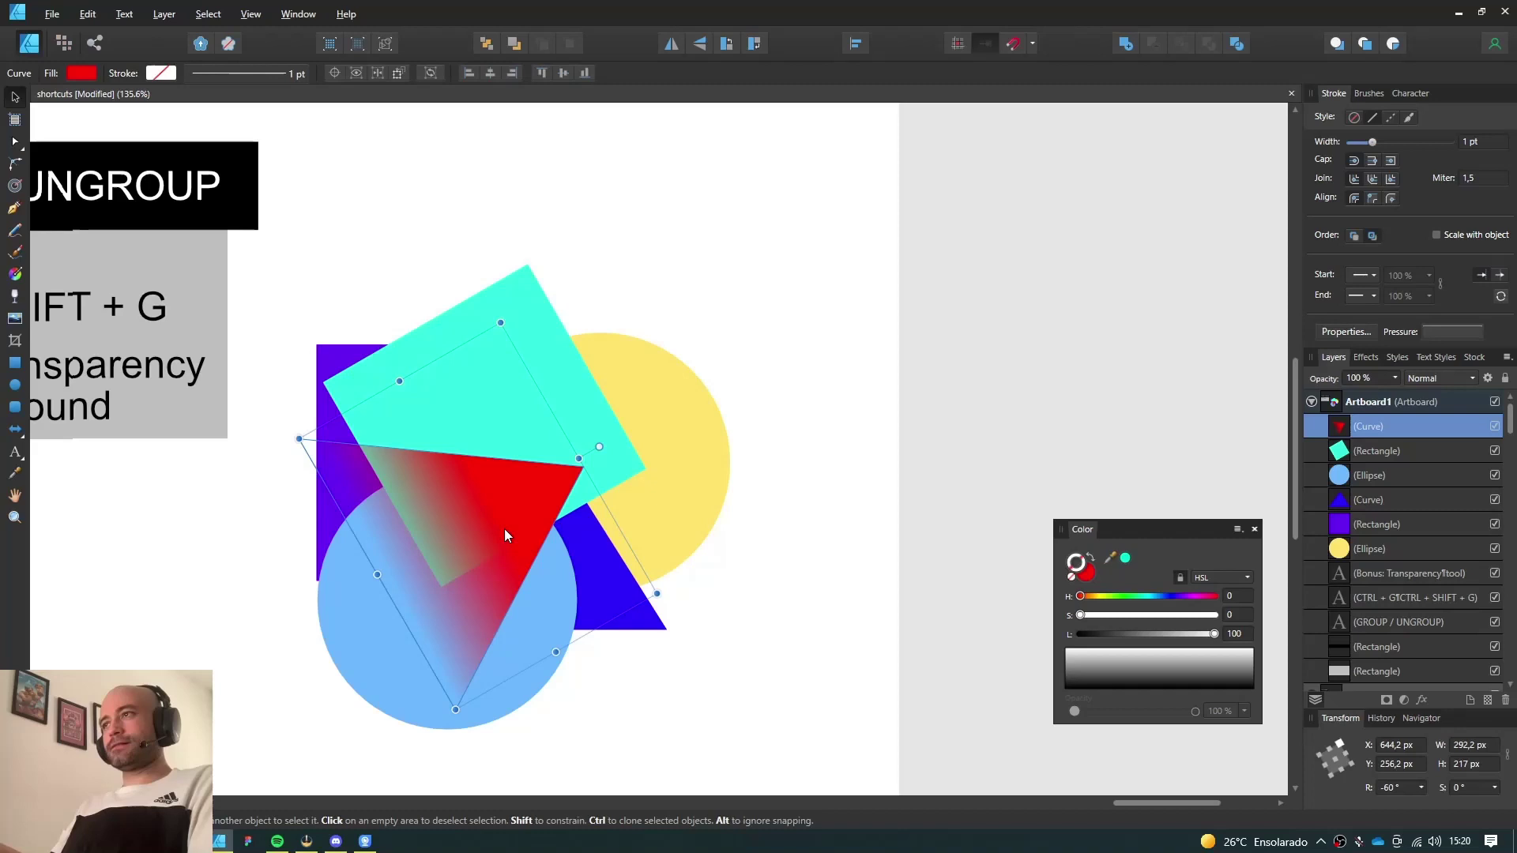
# Extend the opaque end of the transparency gradient to the triangle's right corner and add two intermediate stops along it
pyautogui.press('y')
pyautogui.moveTo(505, 529); pyautogui.dragTo(582, 473)
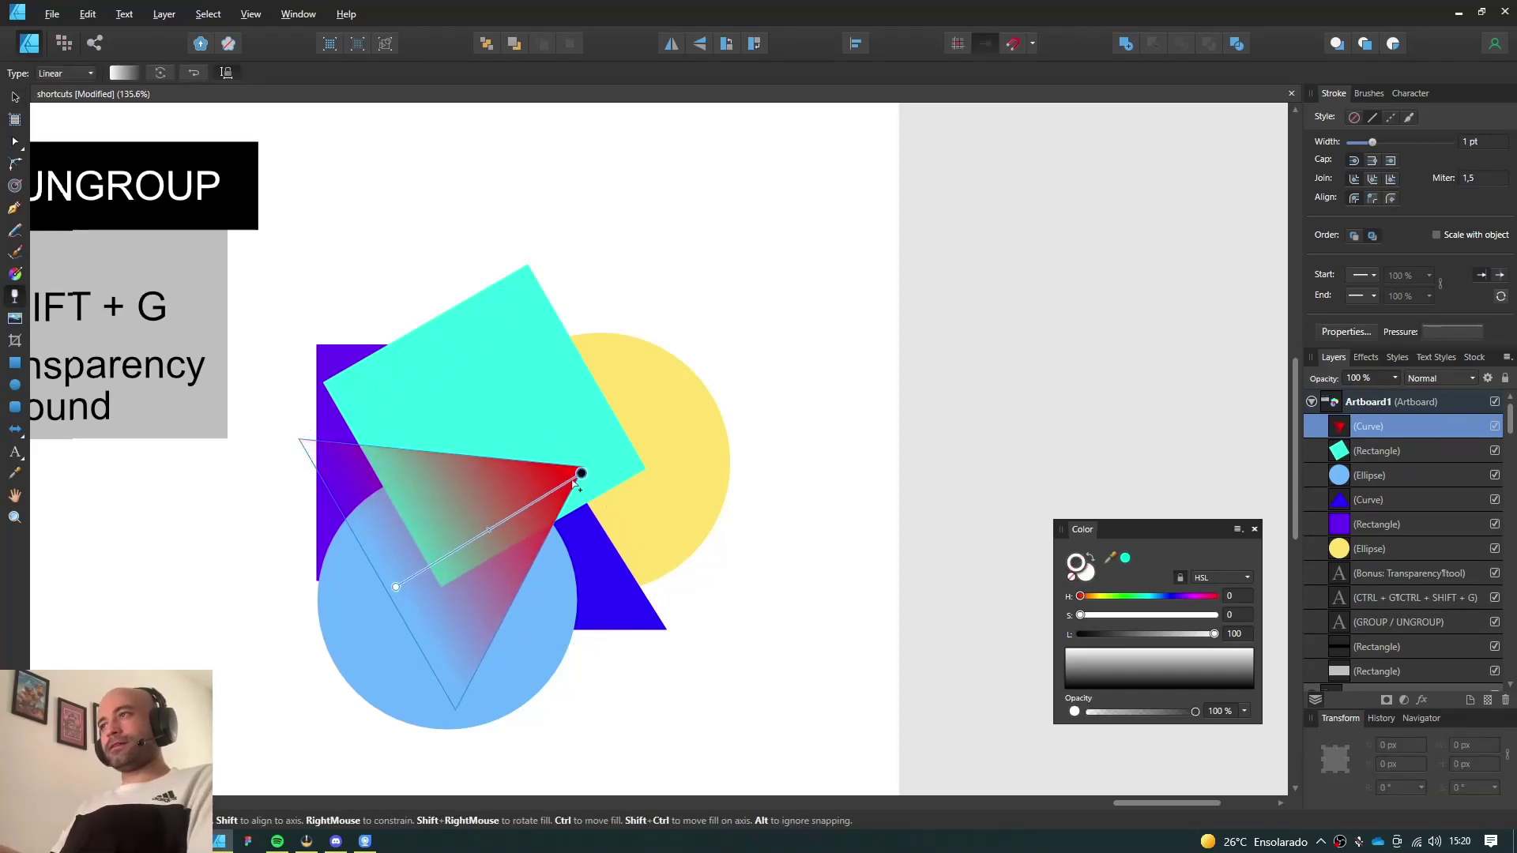
pyautogui.click(537, 502)
pyautogui.click(433, 567)
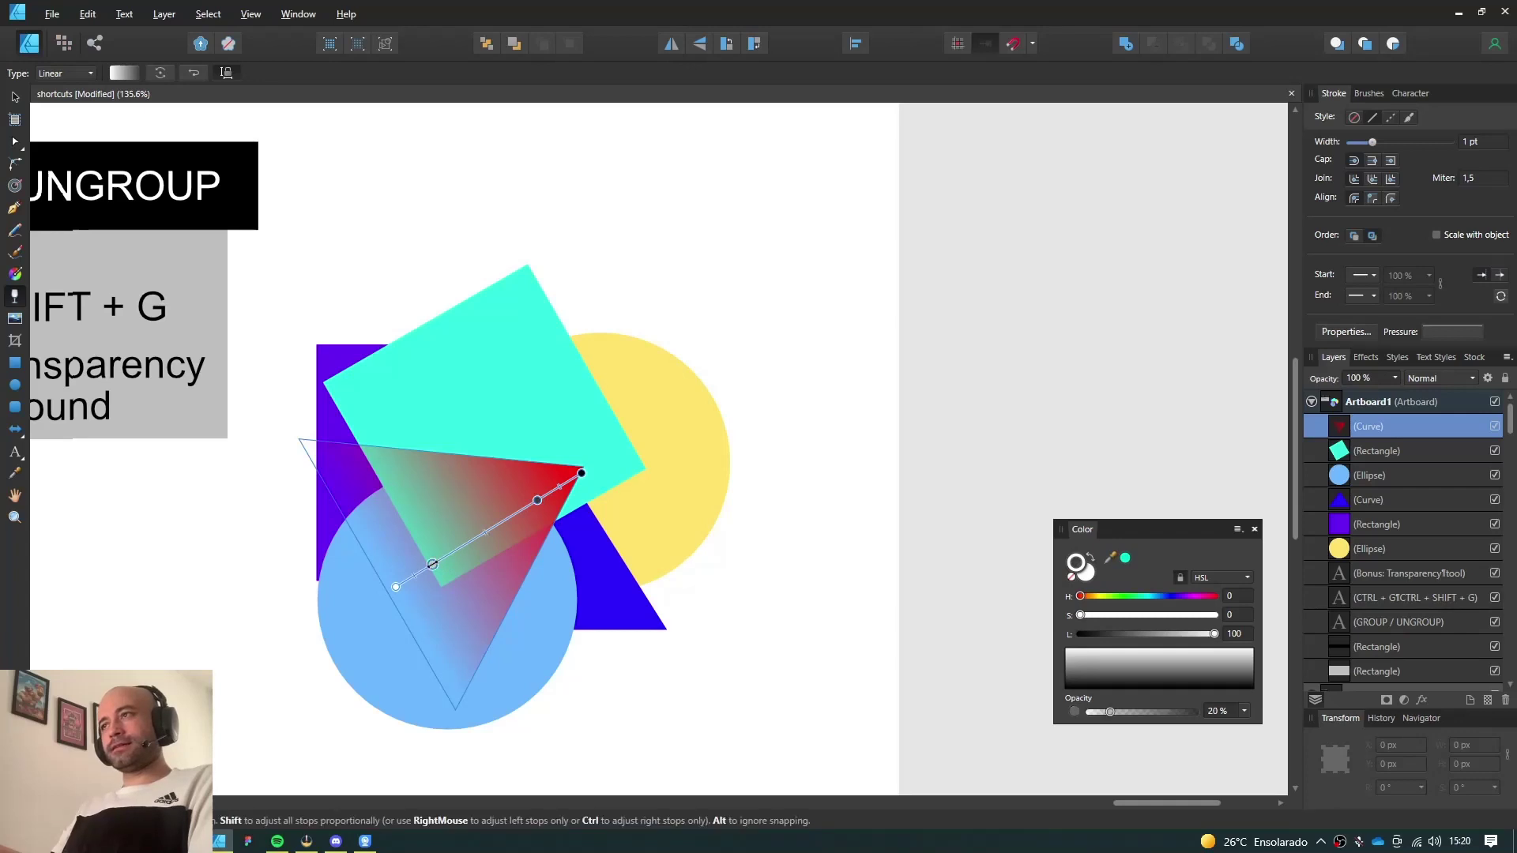
# Set the right-corner stop to 0% opacity and the stop near the lower-left edge to 100%, and move both intermediate stops inward
pyautogui.click(581, 472)
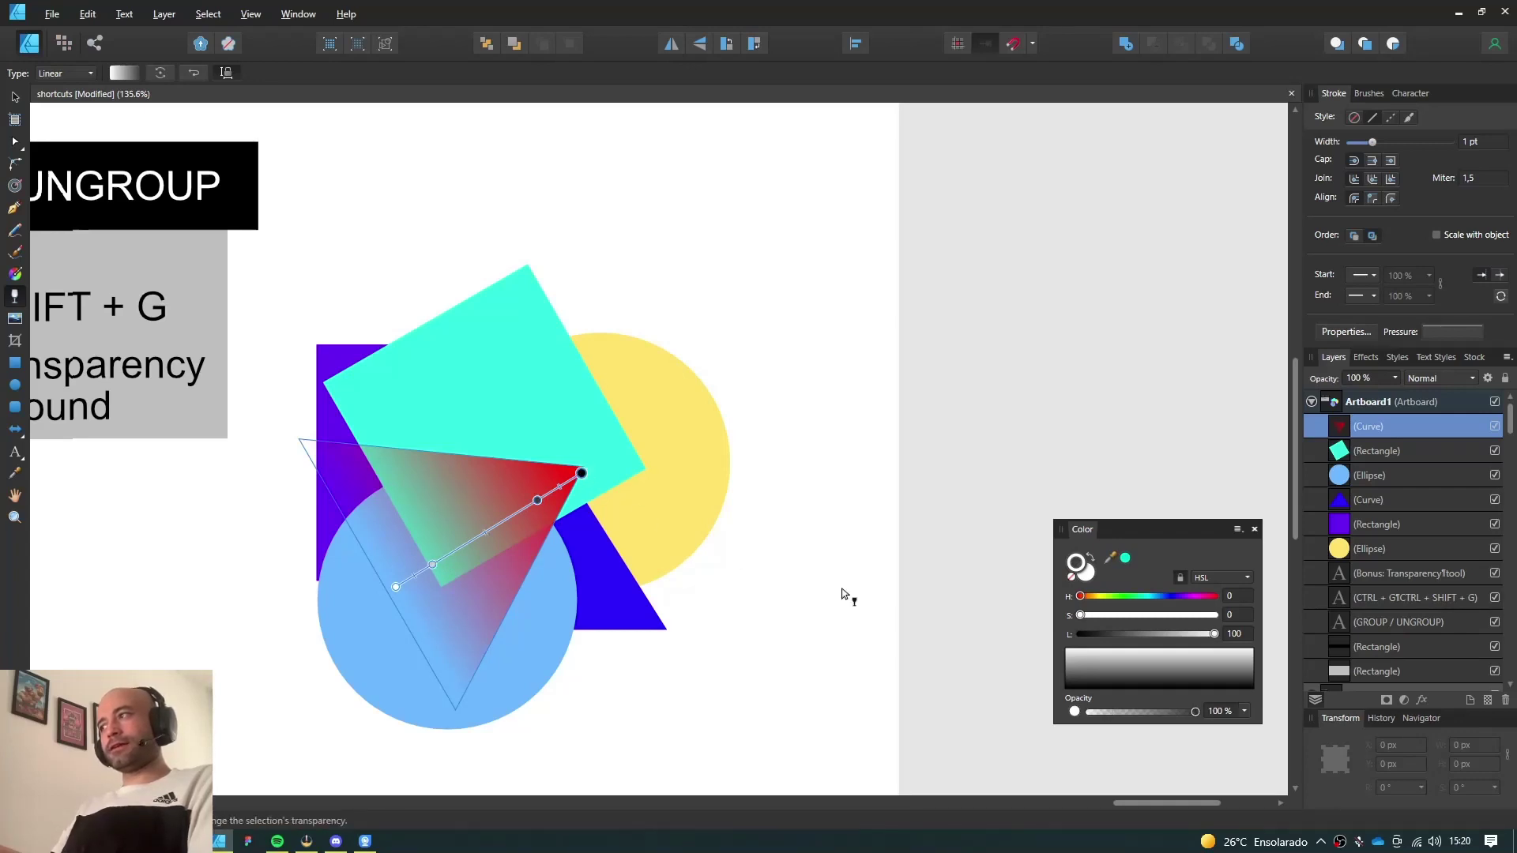
pyautogui.moveTo(1175, 715); pyautogui.dragTo(1068, 700)
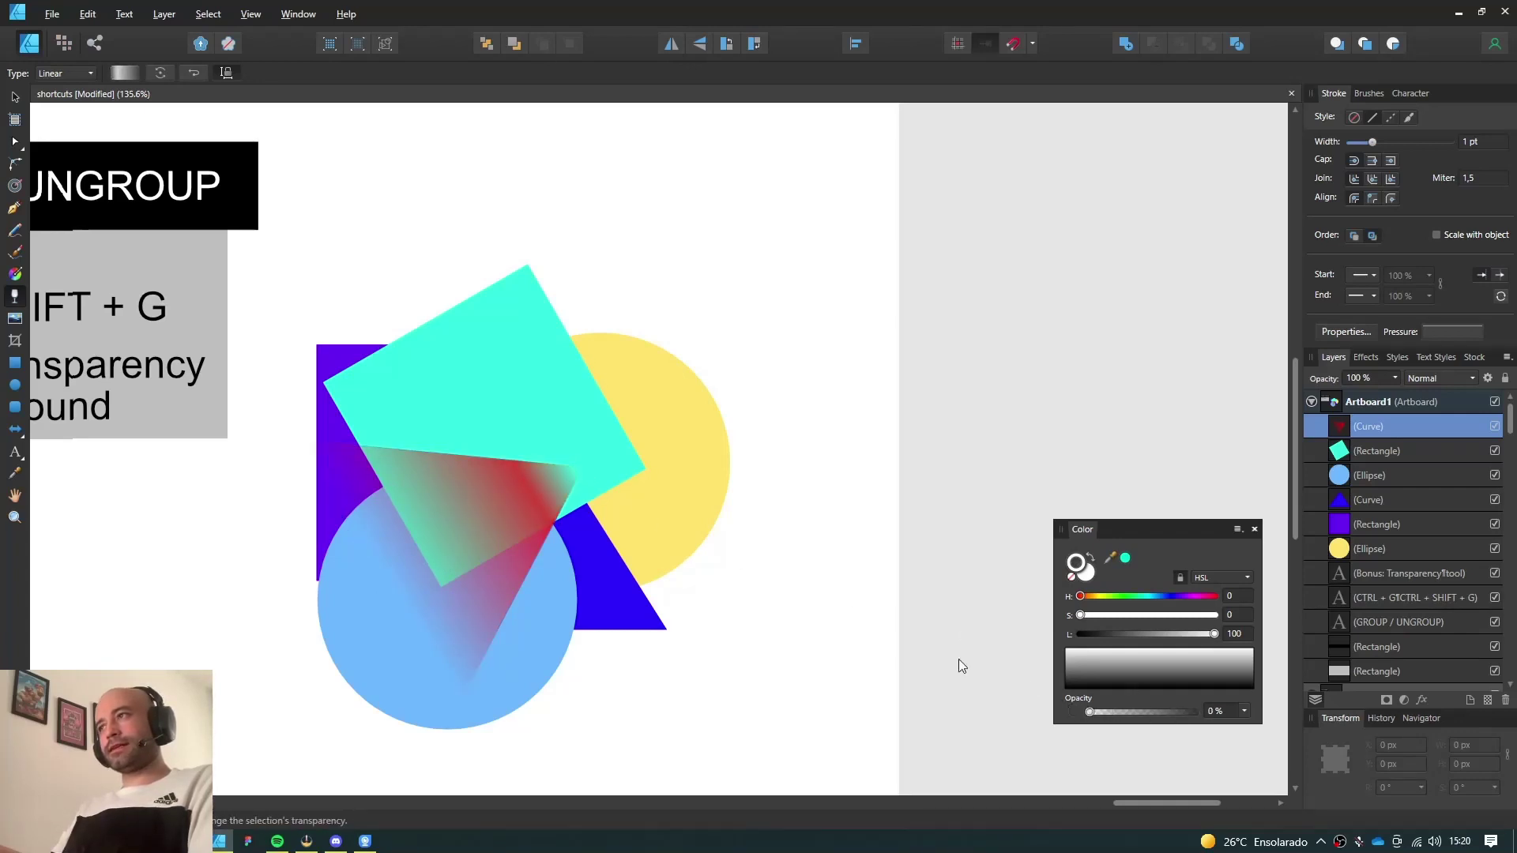
pyautogui.click(432, 564)
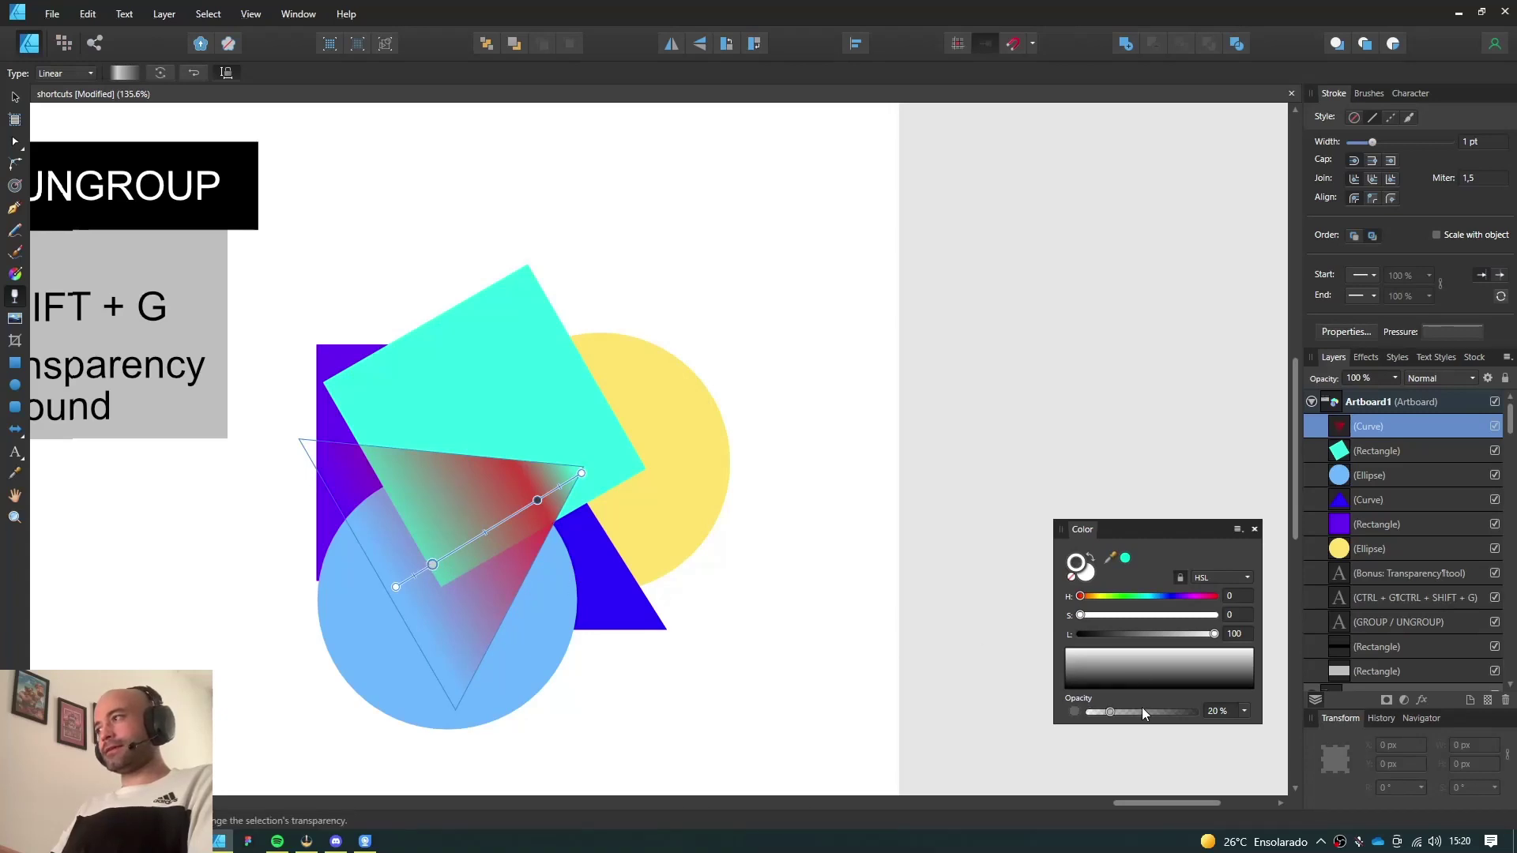
pyautogui.moveTo(1143, 712); pyautogui.dragTo(1194, 712)
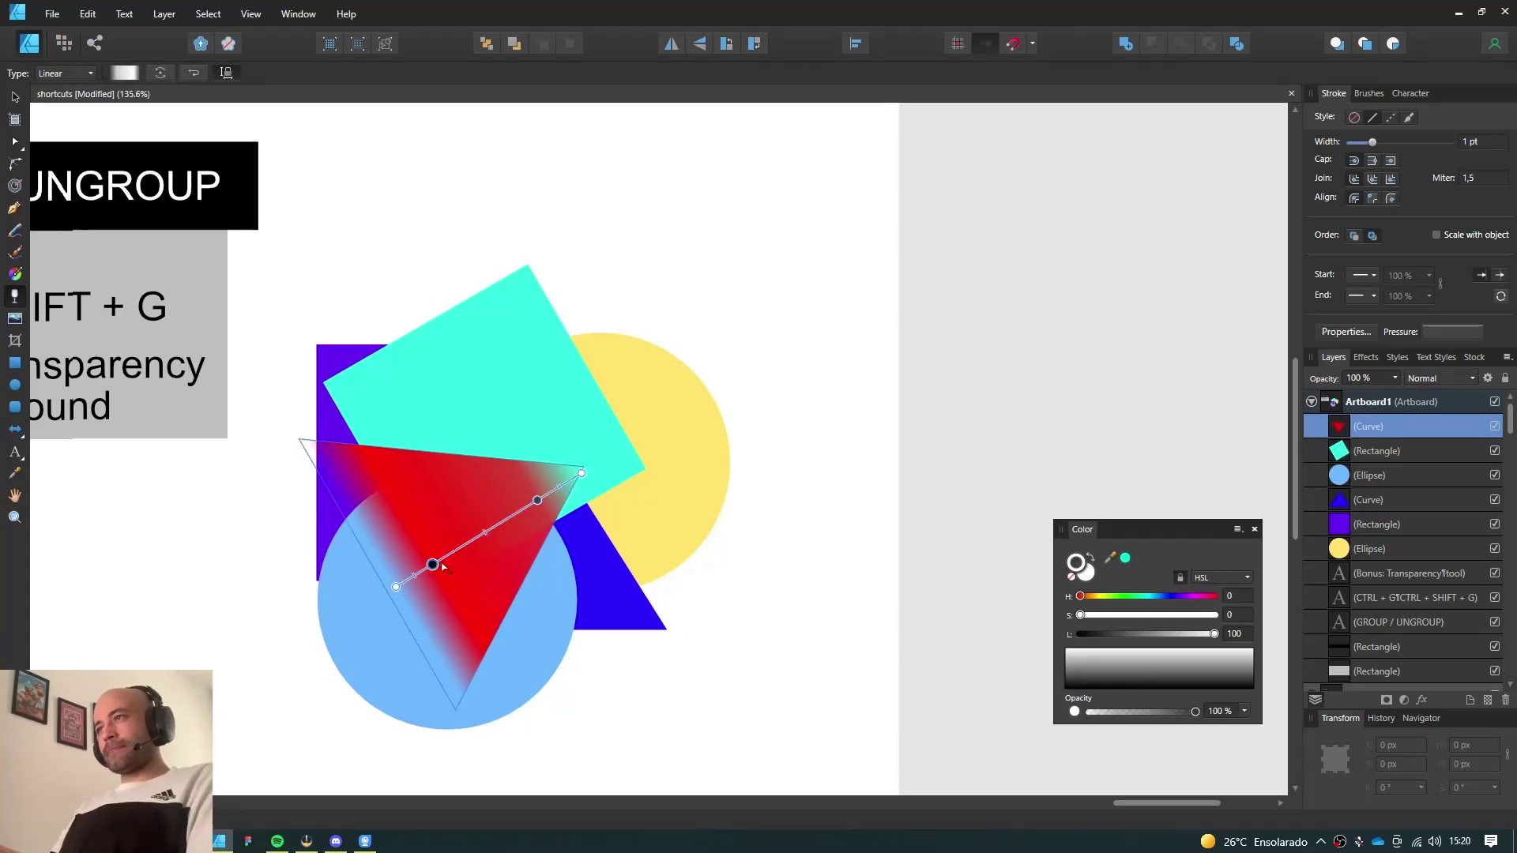
pyautogui.moveTo(435, 564); pyautogui.dragTo(449, 554)
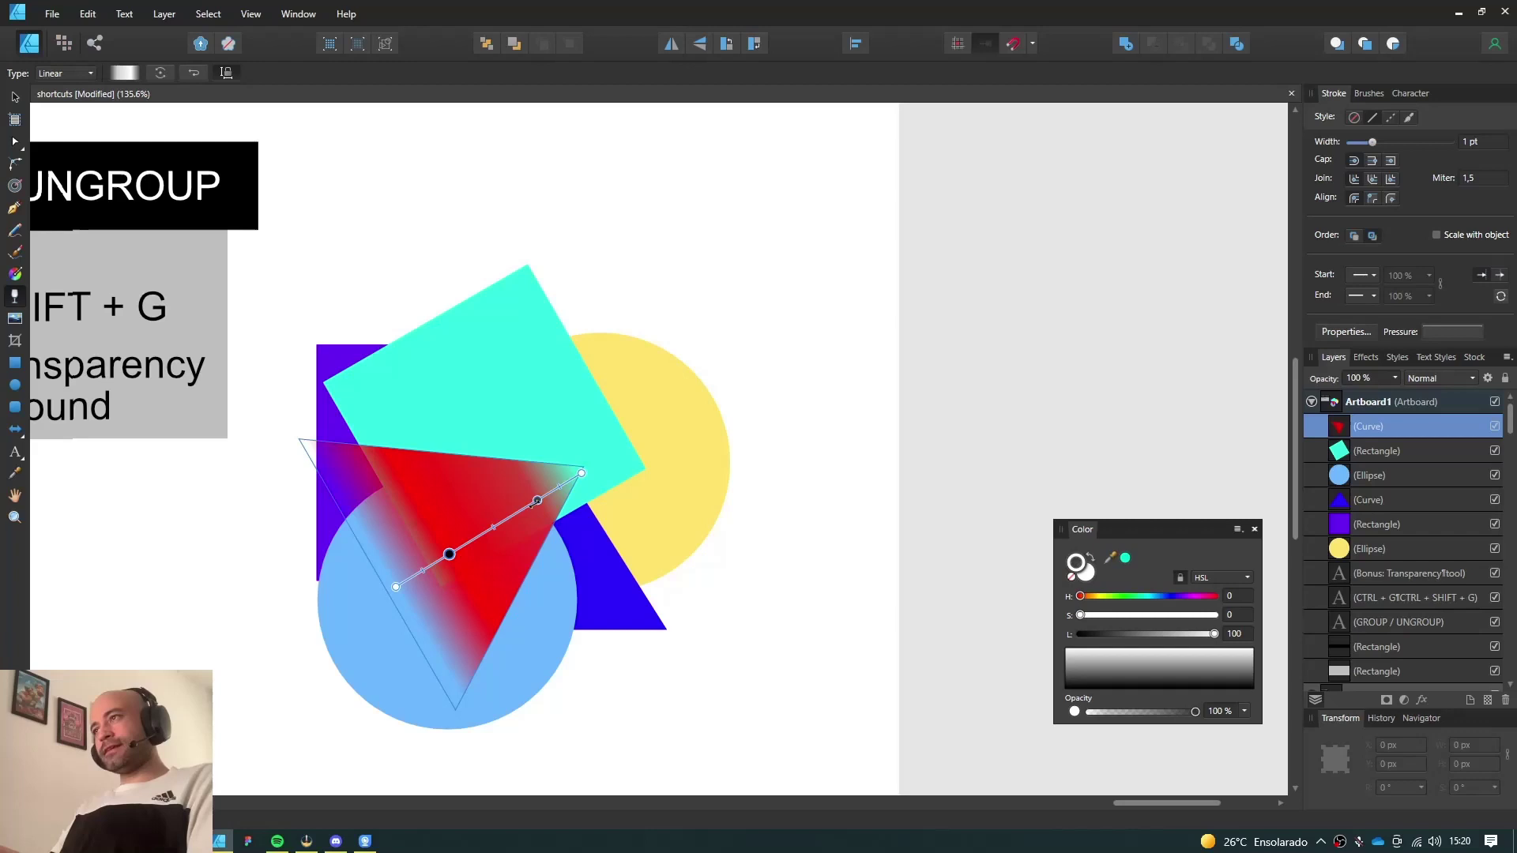
pyautogui.moveTo(534, 503); pyautogui.dragTo(518, 510)
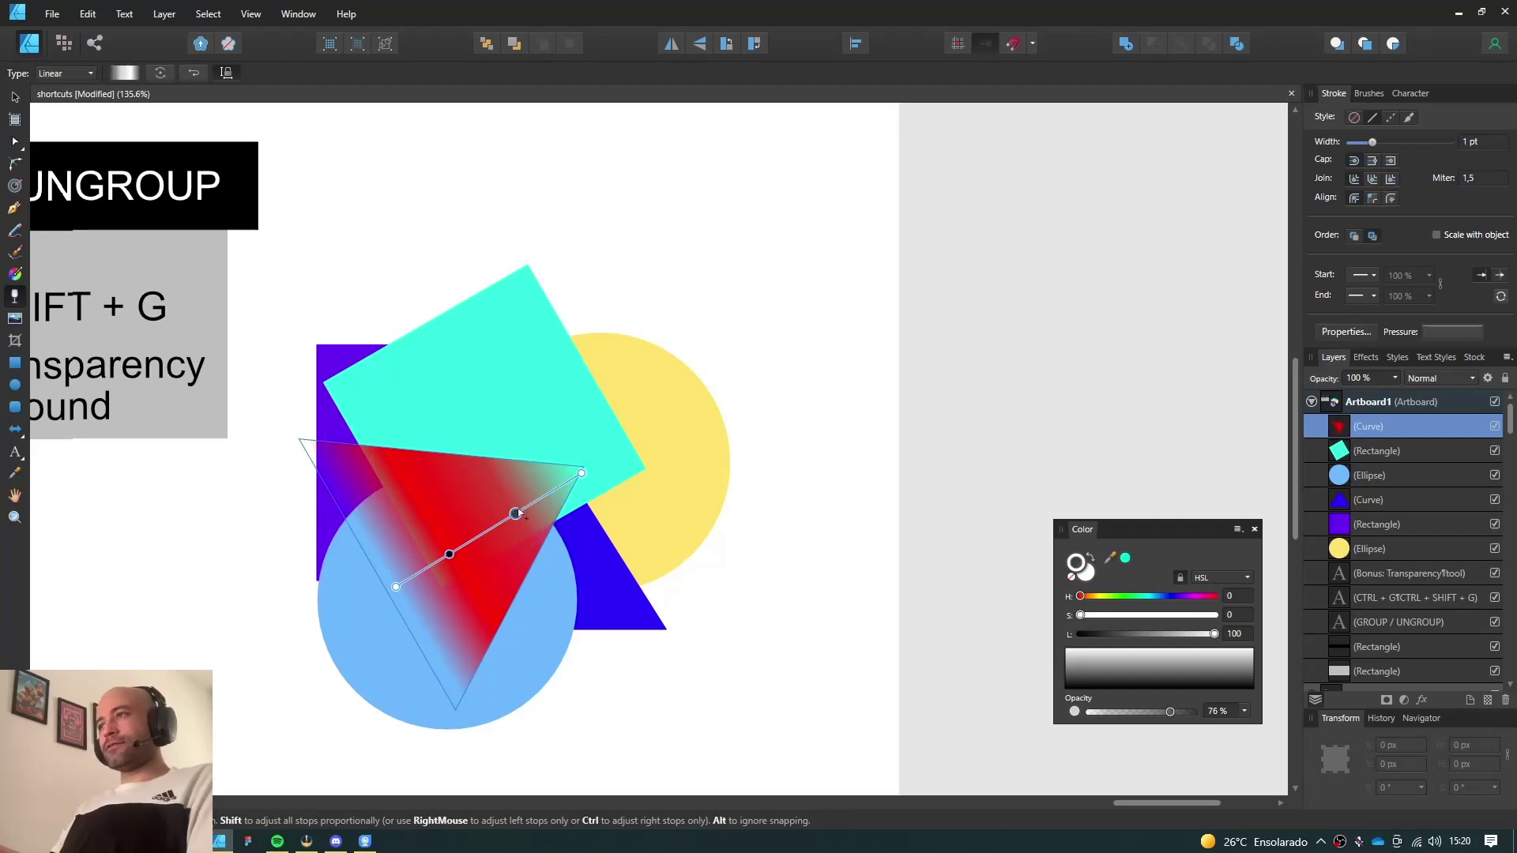
pyautogui.press('v')
# Undo all transparency changes made to the red triangle and deselect it
pyautogui.moveTo(374, 535); pyautogui.dragTo(473, 541)
pyautogui.hotkey('ctrl', 'z')
pyautogui.hotkey('ctrl', 'z')
pyautogui.hotkey('ctrl', 'z')
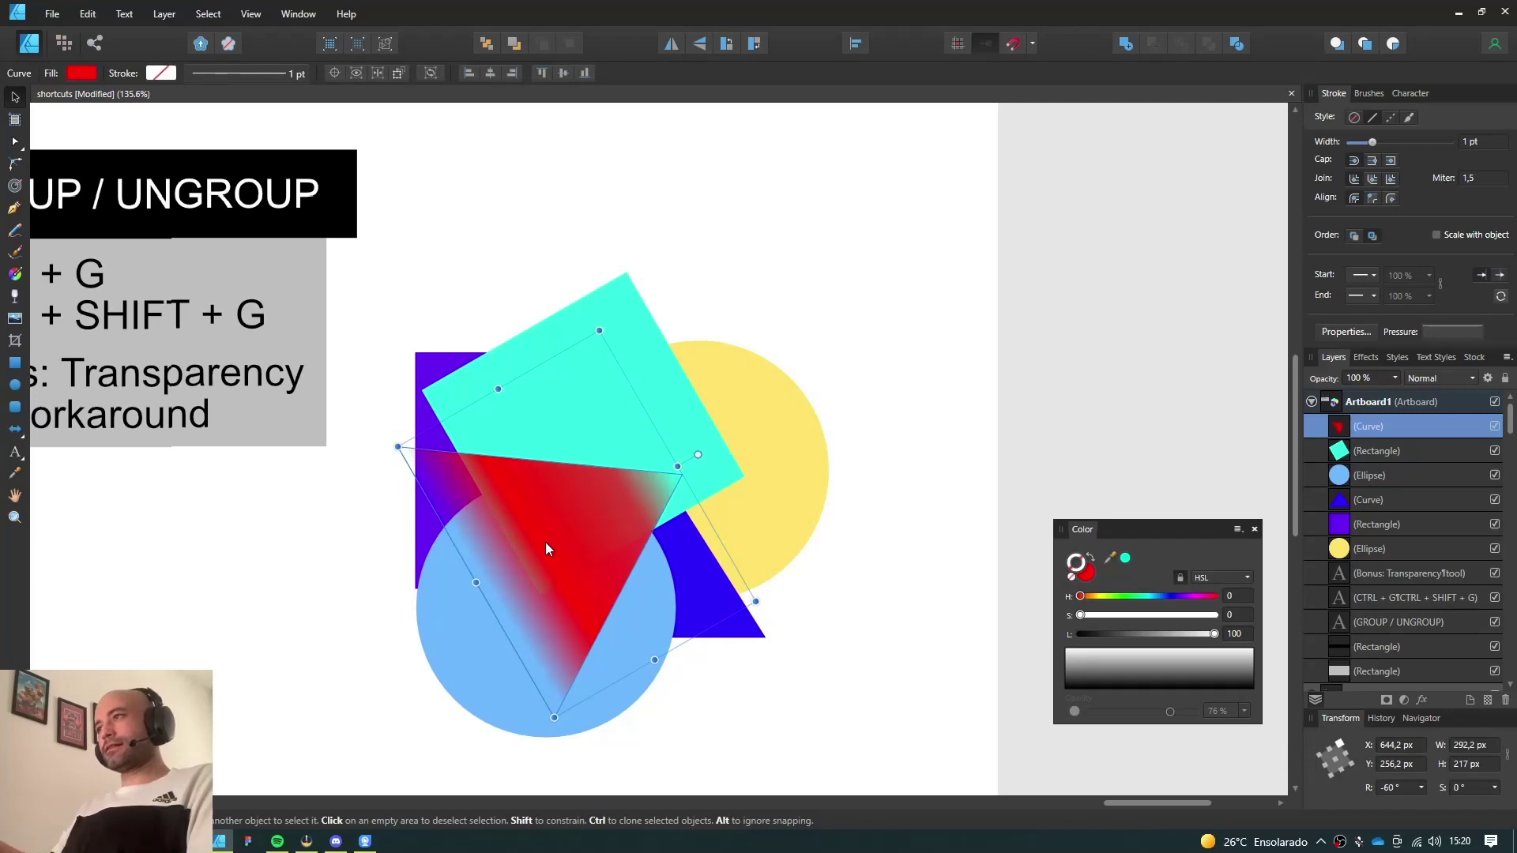
pyautogui.hotkey('ctrl', 'z')
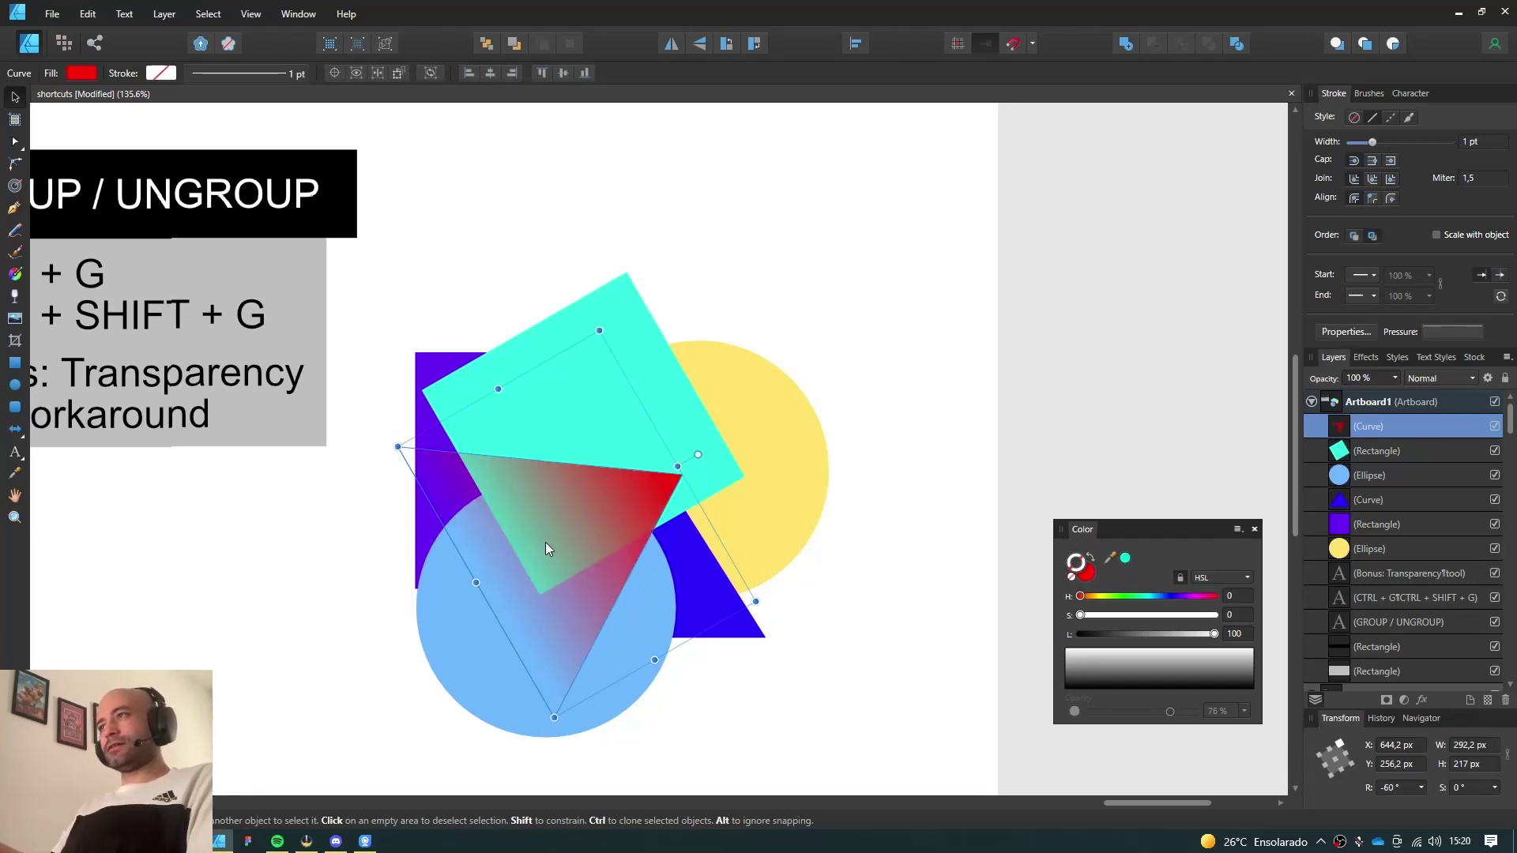
pyautogui.hotkey('ctrl', 'z')
pyautogui.hotkey('ctrl', 'z')
pyautogui.hotkey('ctrl', 'z')
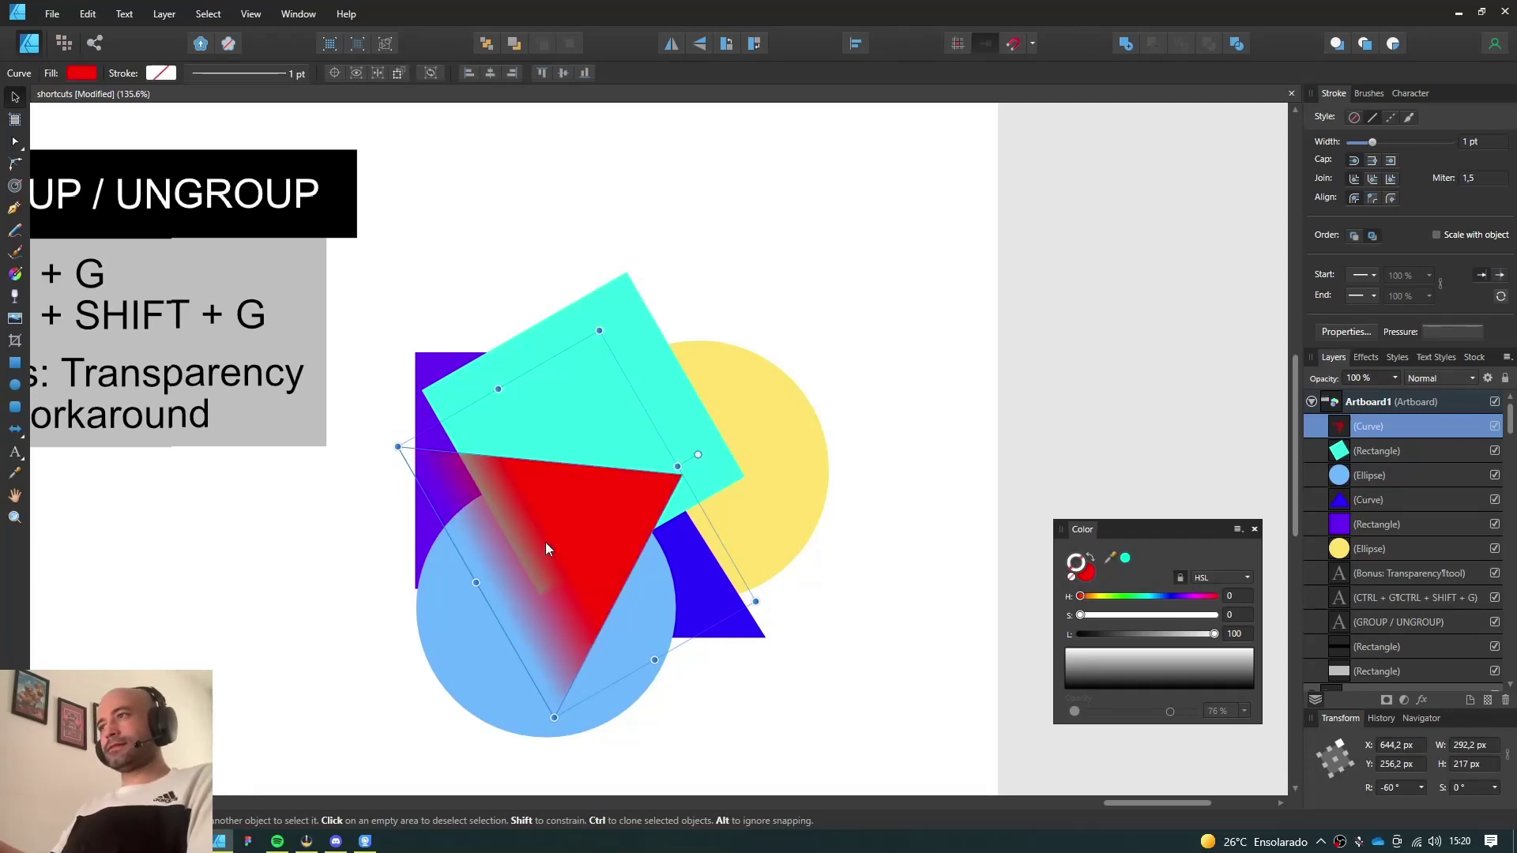
pyautogui.hotkey('ctrl', 'z')
pyautogui.hotkey('ctrl', 'z')
pyautogui.hotkey('ctrl', 'z')
pyautogui.hotkey('ctrl', 'z')
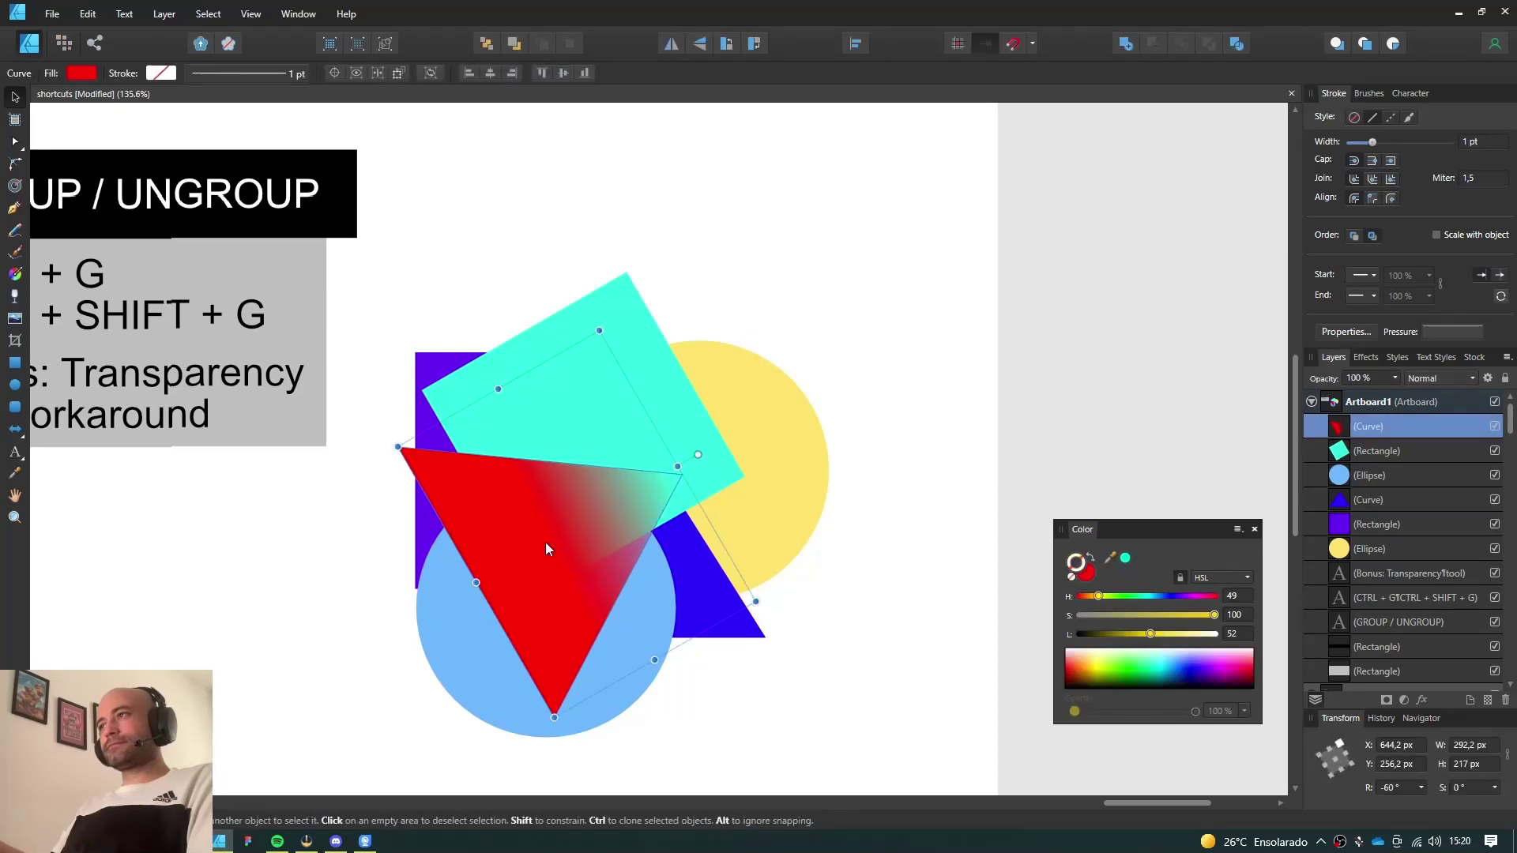
pyautogui.hotkey('ctrl', 'd')
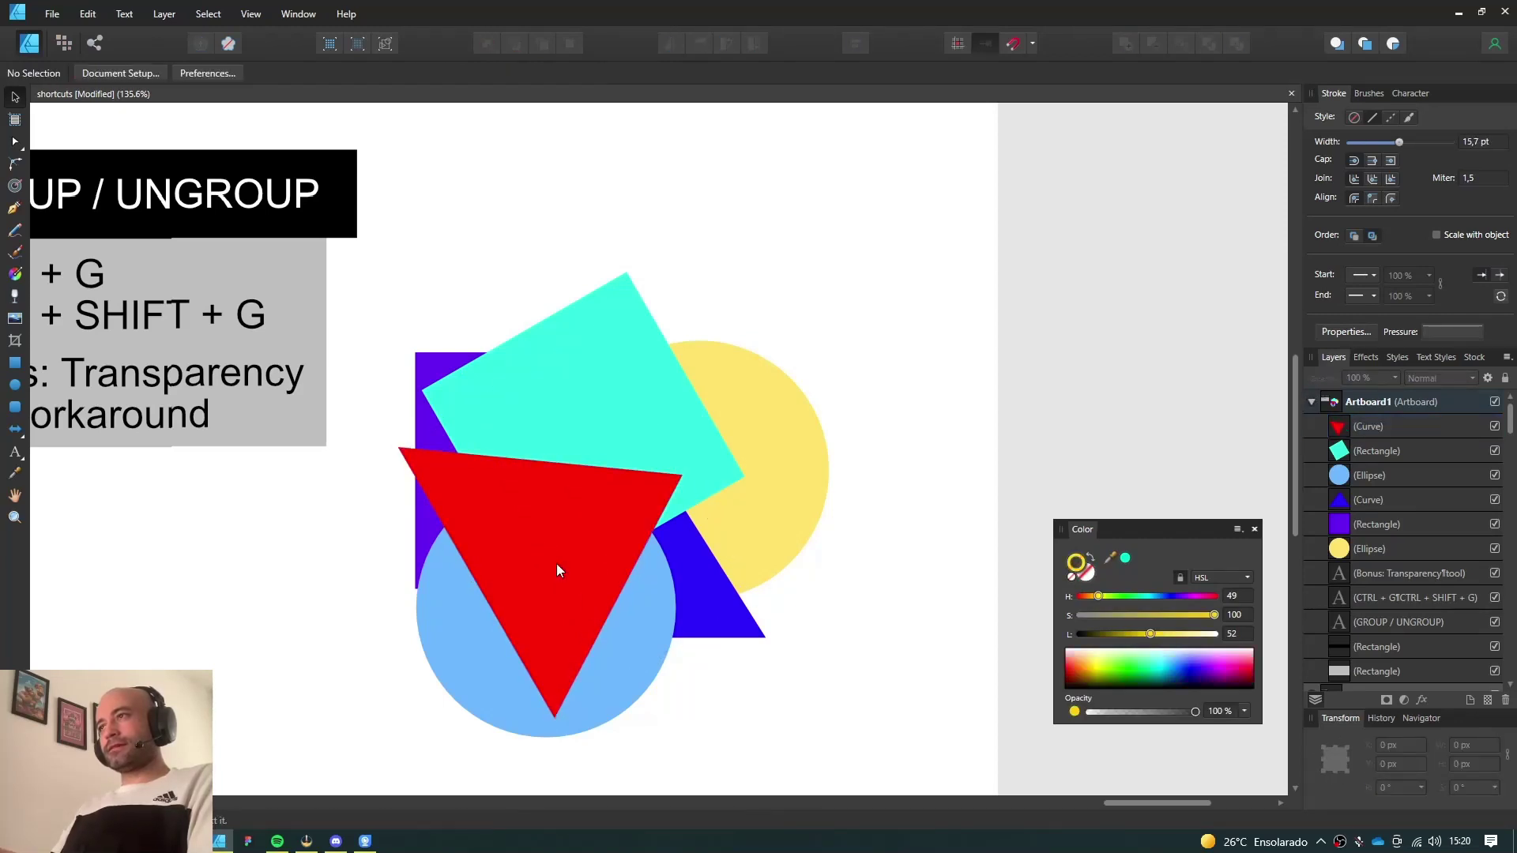
# Apply a linear transparency to the solid red triangle, running from its centre and fading out at its right corner
pyautogui.click(557, 562)
pyautogui.press('y')
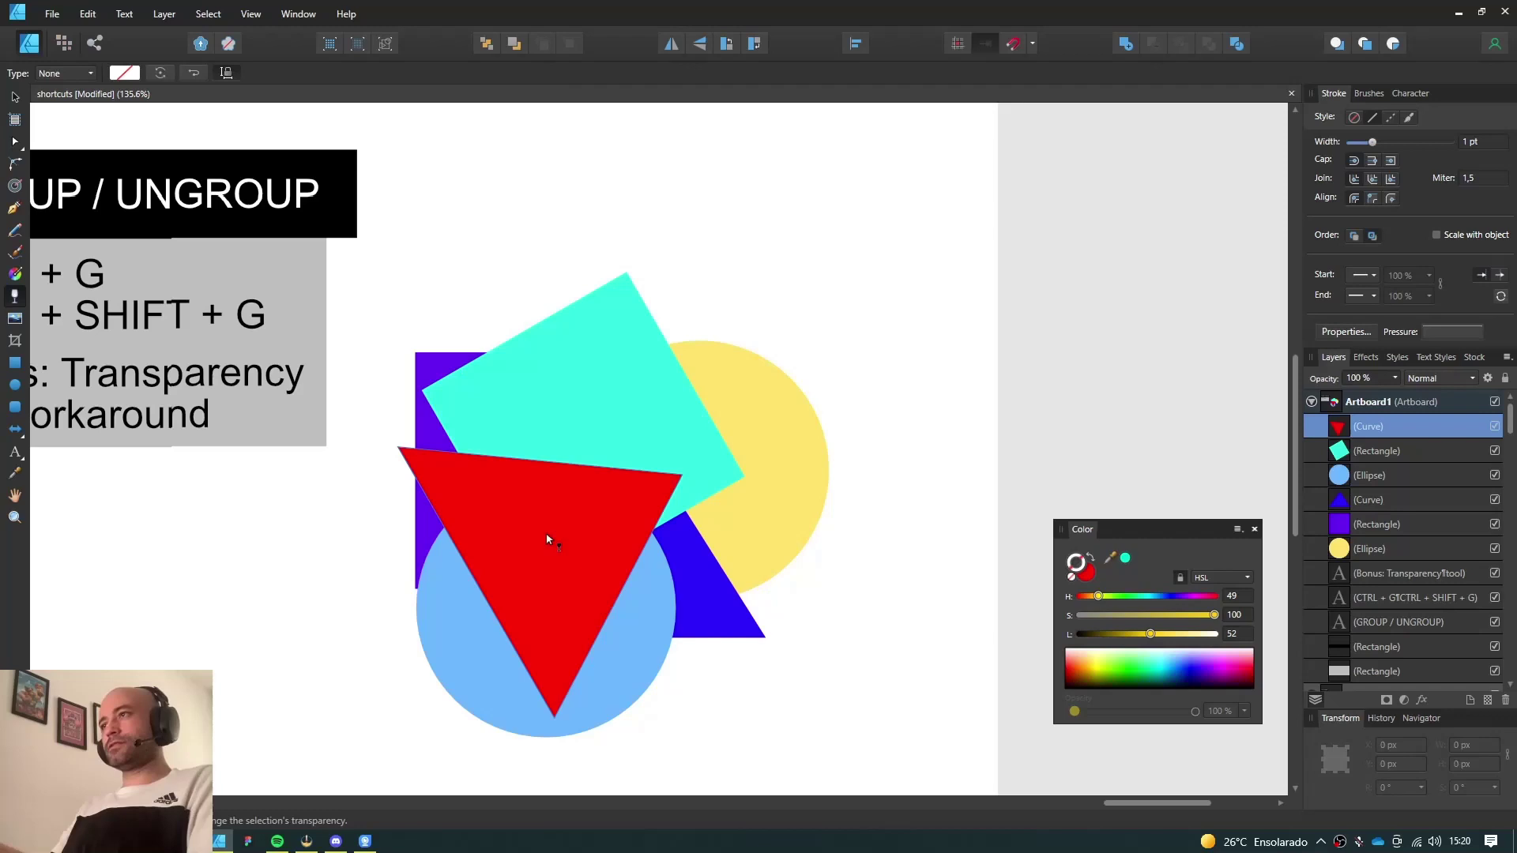
pyautogui.moveTo(525, 556); pyautogui.dragTo(664, 484)
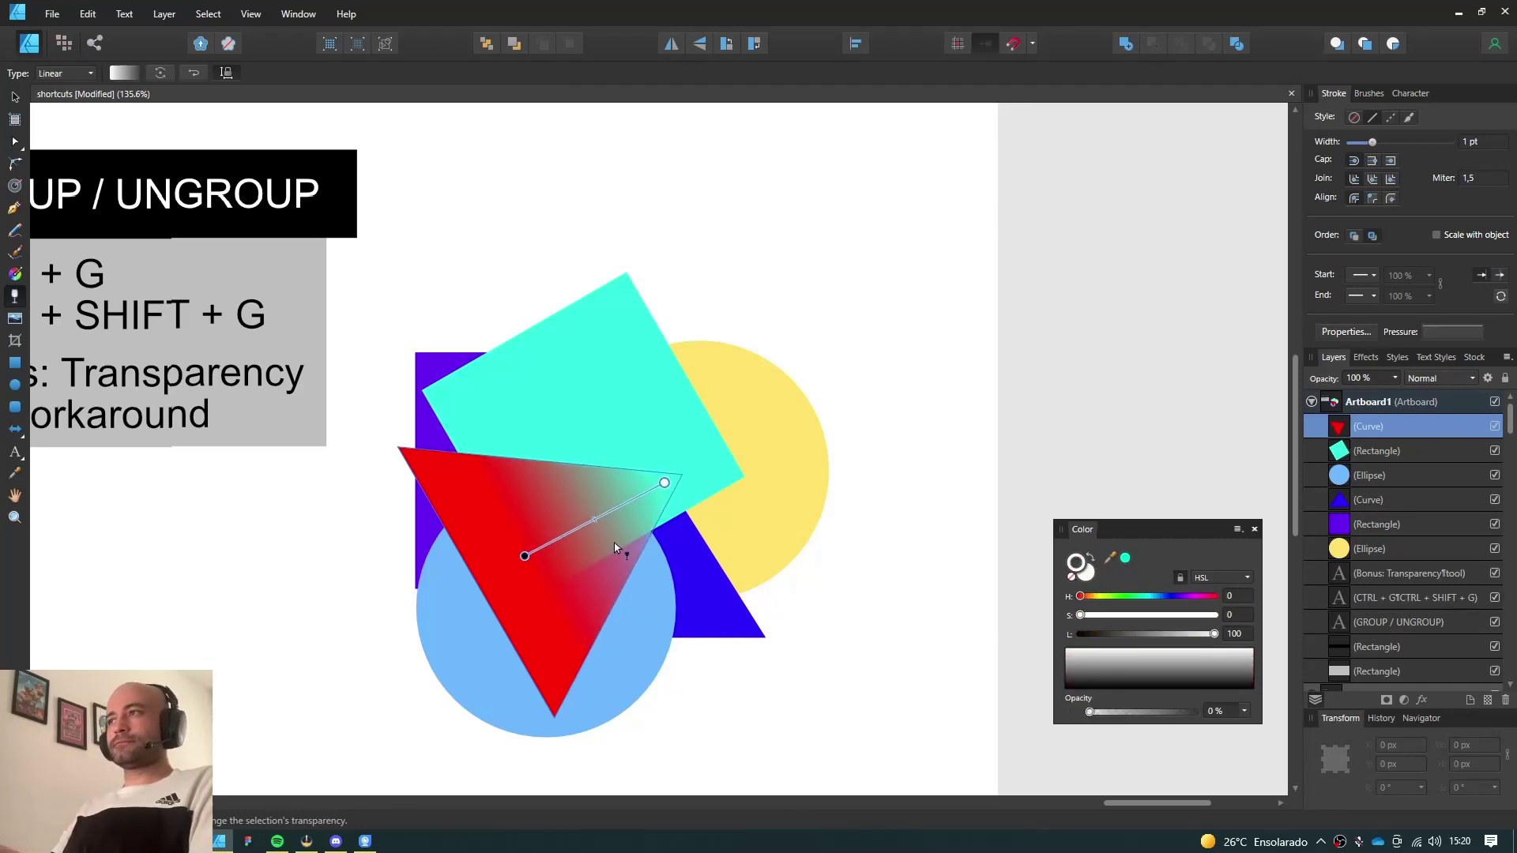
pyautogui.press('v')
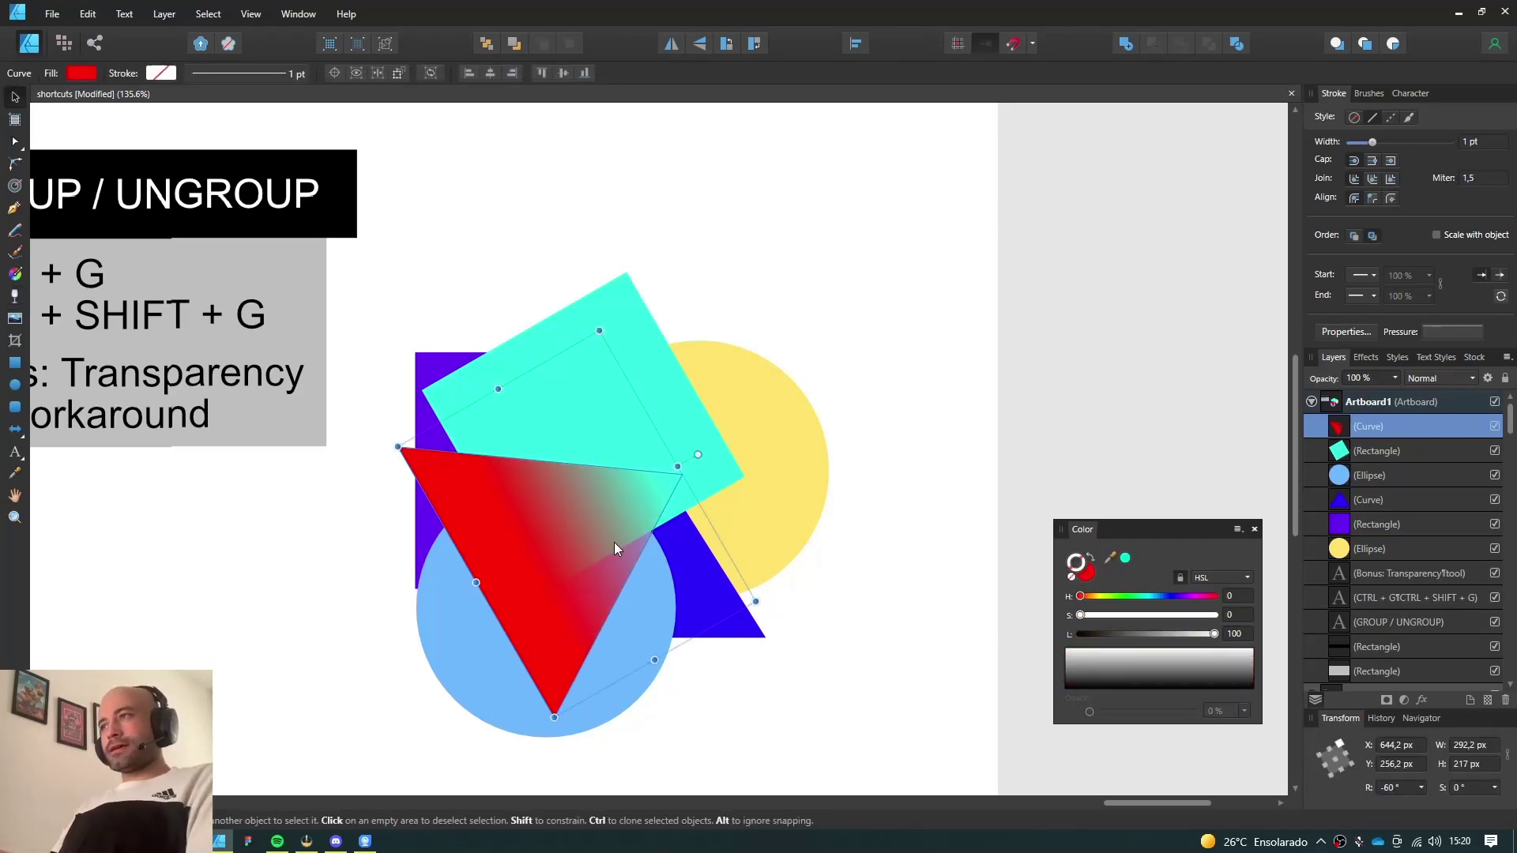
# Try drawing a second transparency fade towards the triangle's lower-left edge directly on the shape, and undo it
pyautogui.press('y')
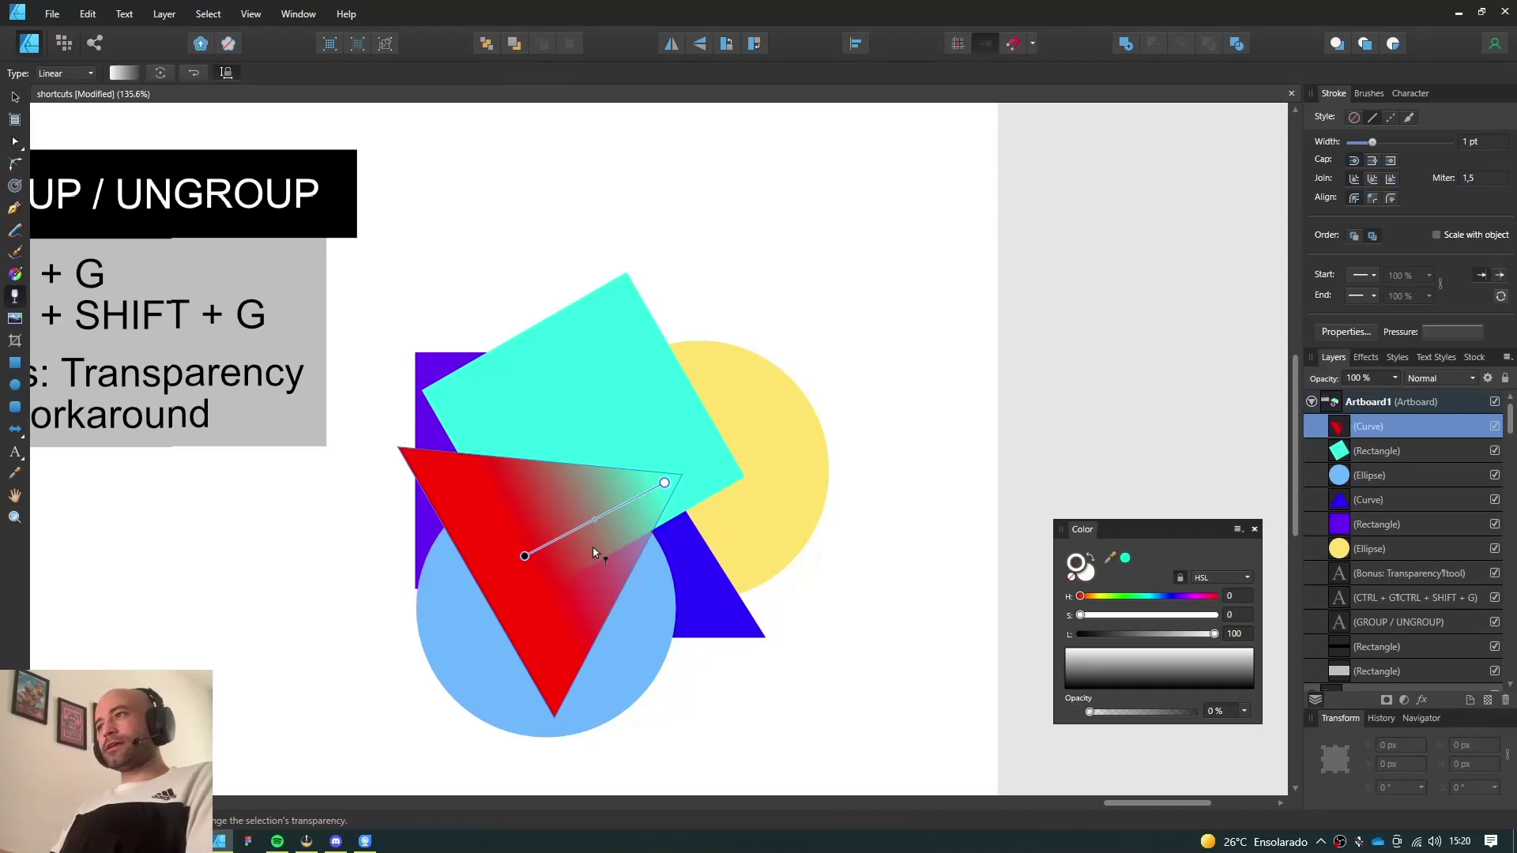
pyautogui.moveTo(593, 548); pyautogui.dragTo(512, 596)
pyautogui.hotkey('ctrl', 'z')
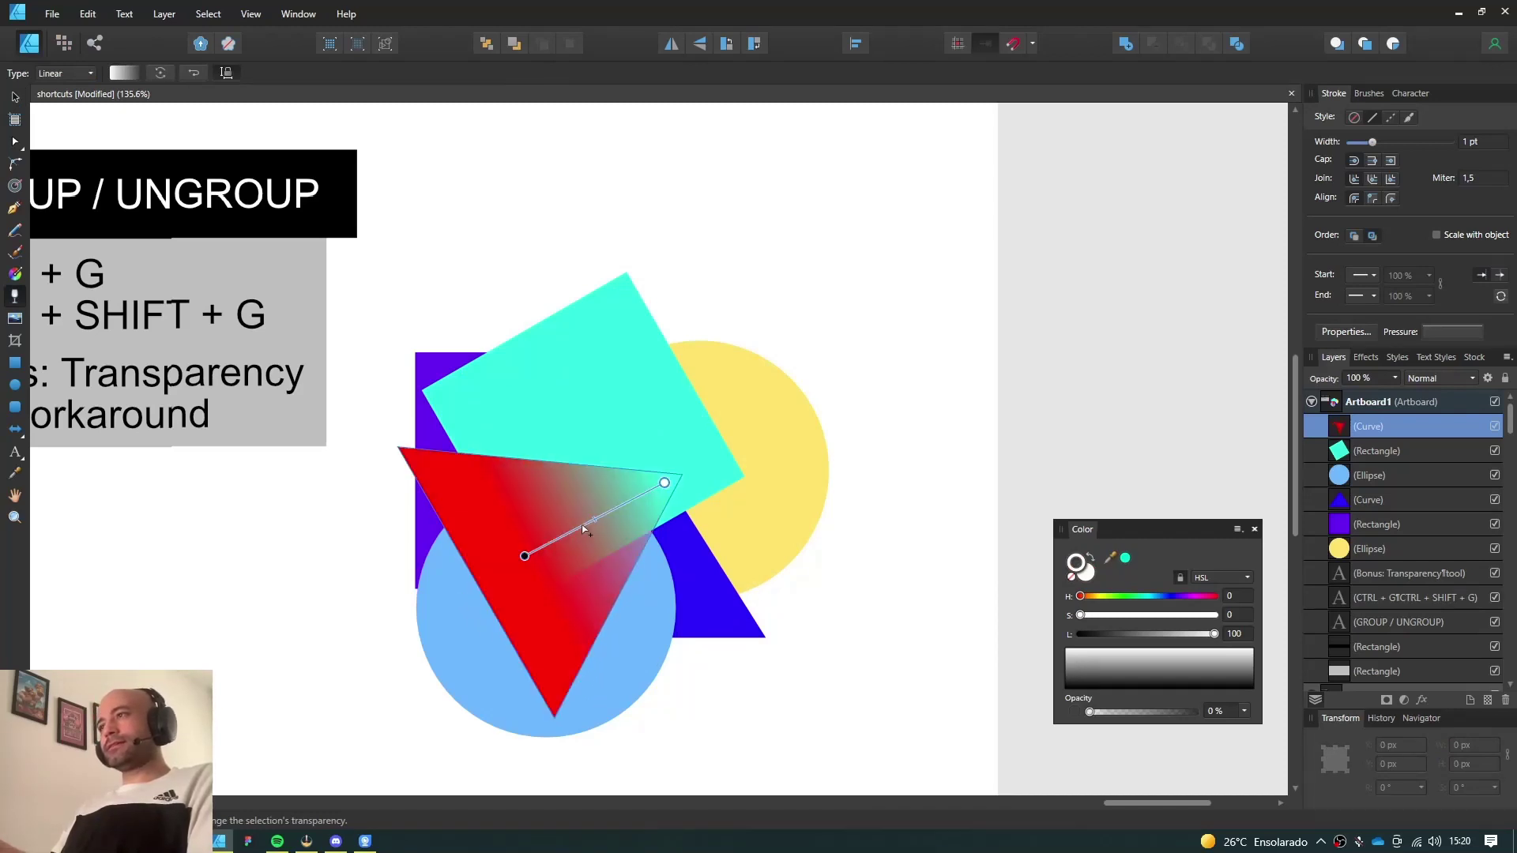
pyautogui.press('v')
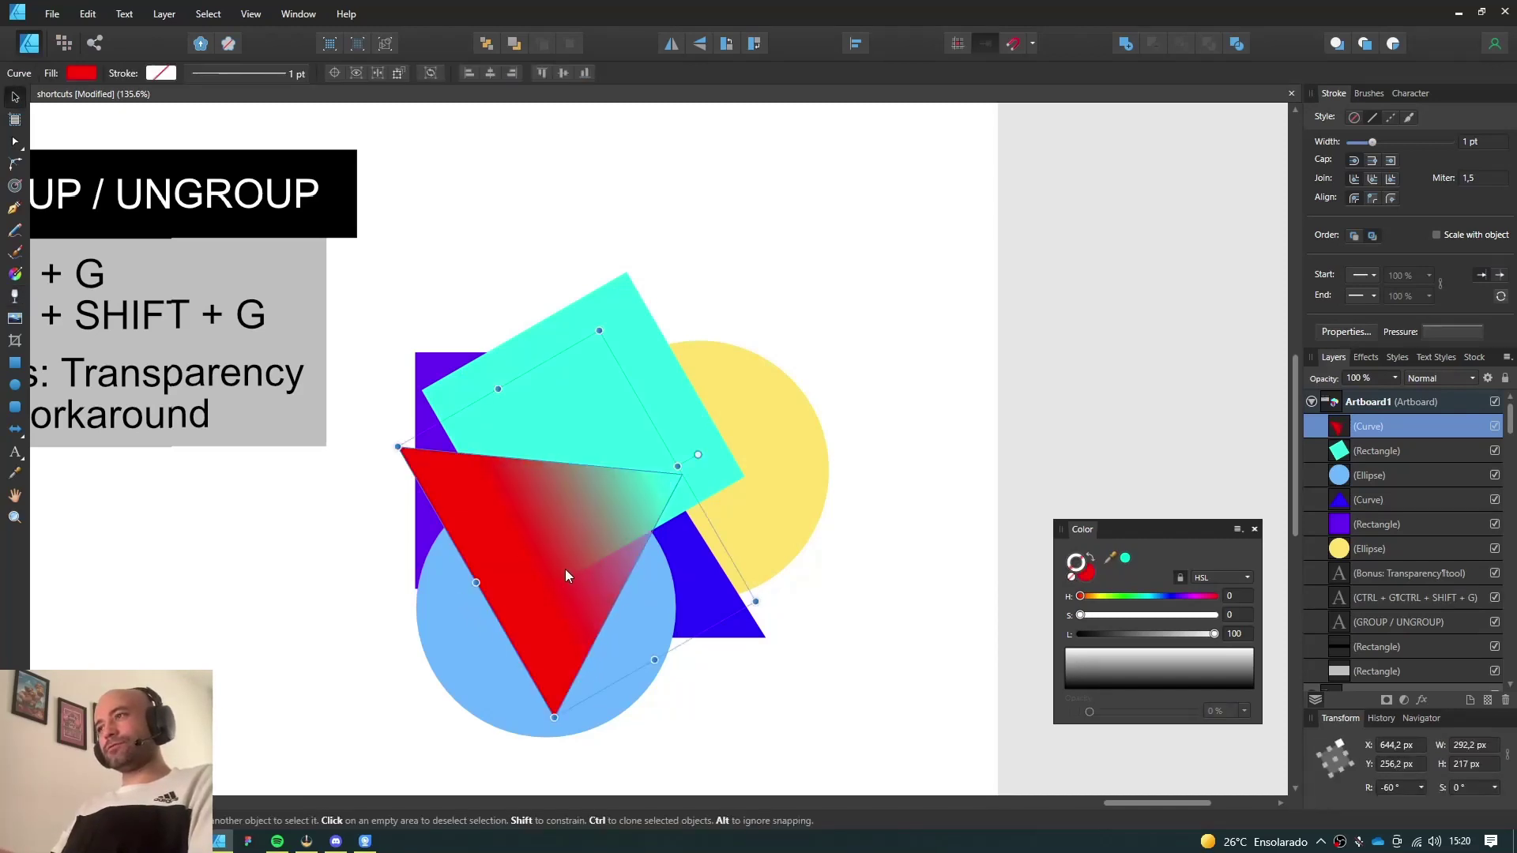
# Group the red triangle on its own and apply a linear transparency to the group, fading out towards the triangle's lower-left edge
pyautogui.hotkey('ctrl', 'g')
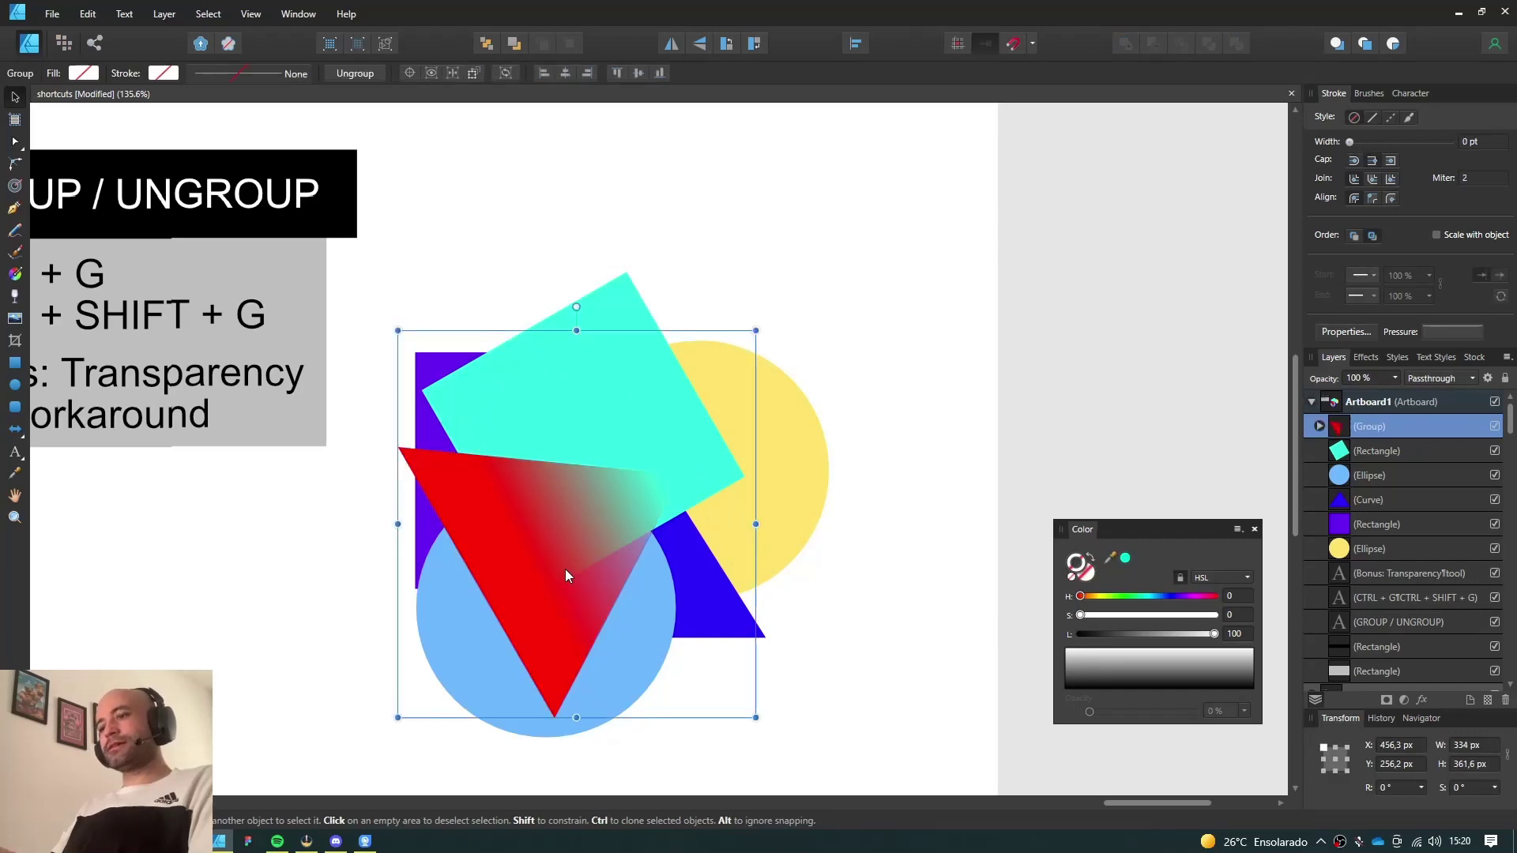
pyautogui.press('y')
pyautogui.moveTo(544, 530); pyautogui.dragTo(477, 569)
pyautogui.moveTo(546, 530); pyautogui.dragTo(558, 527)
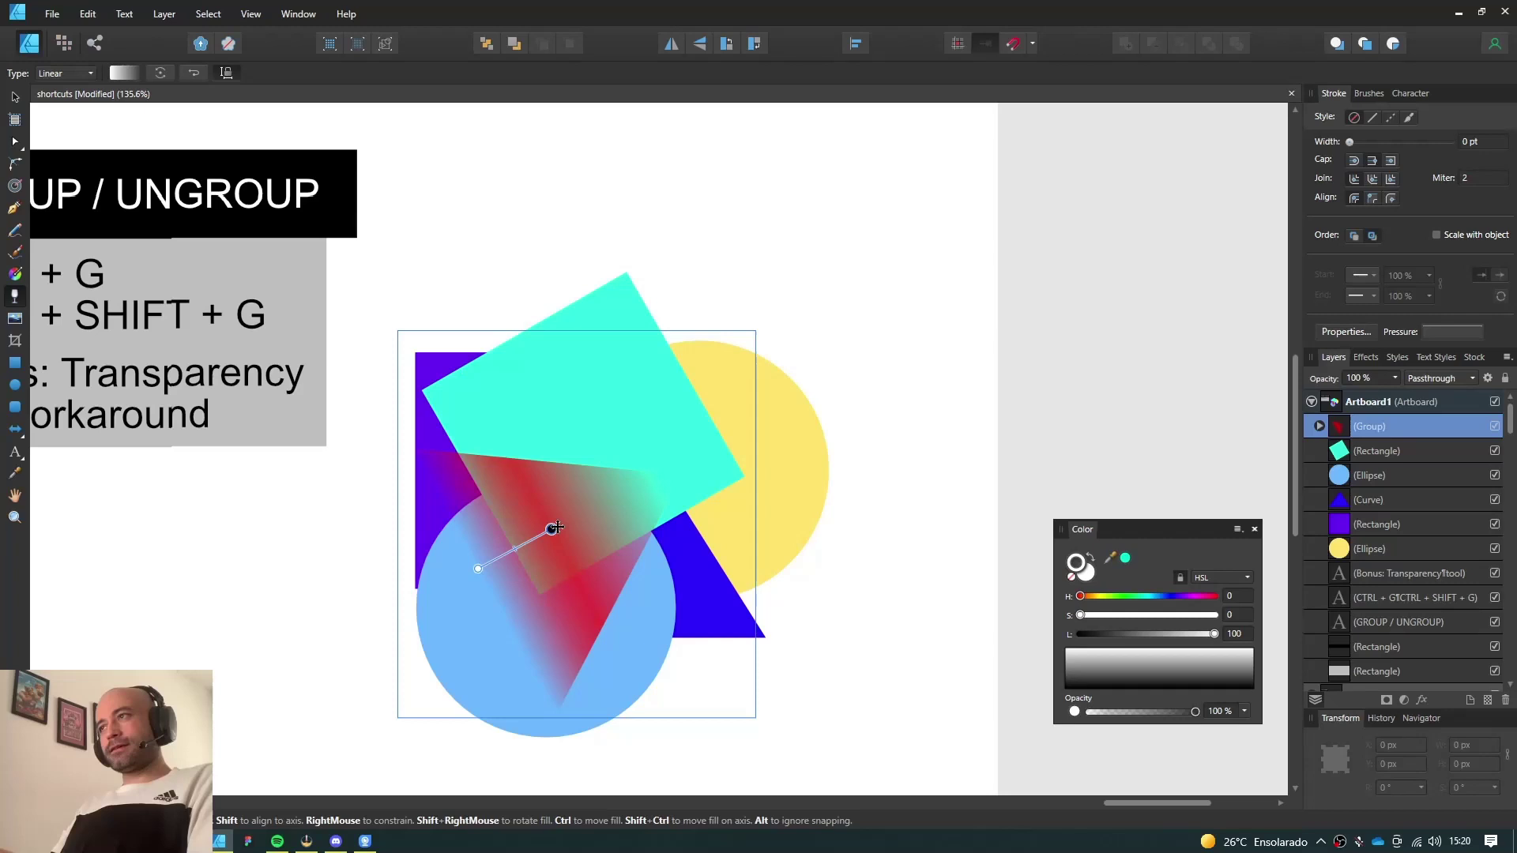
pyautogui.press('v')
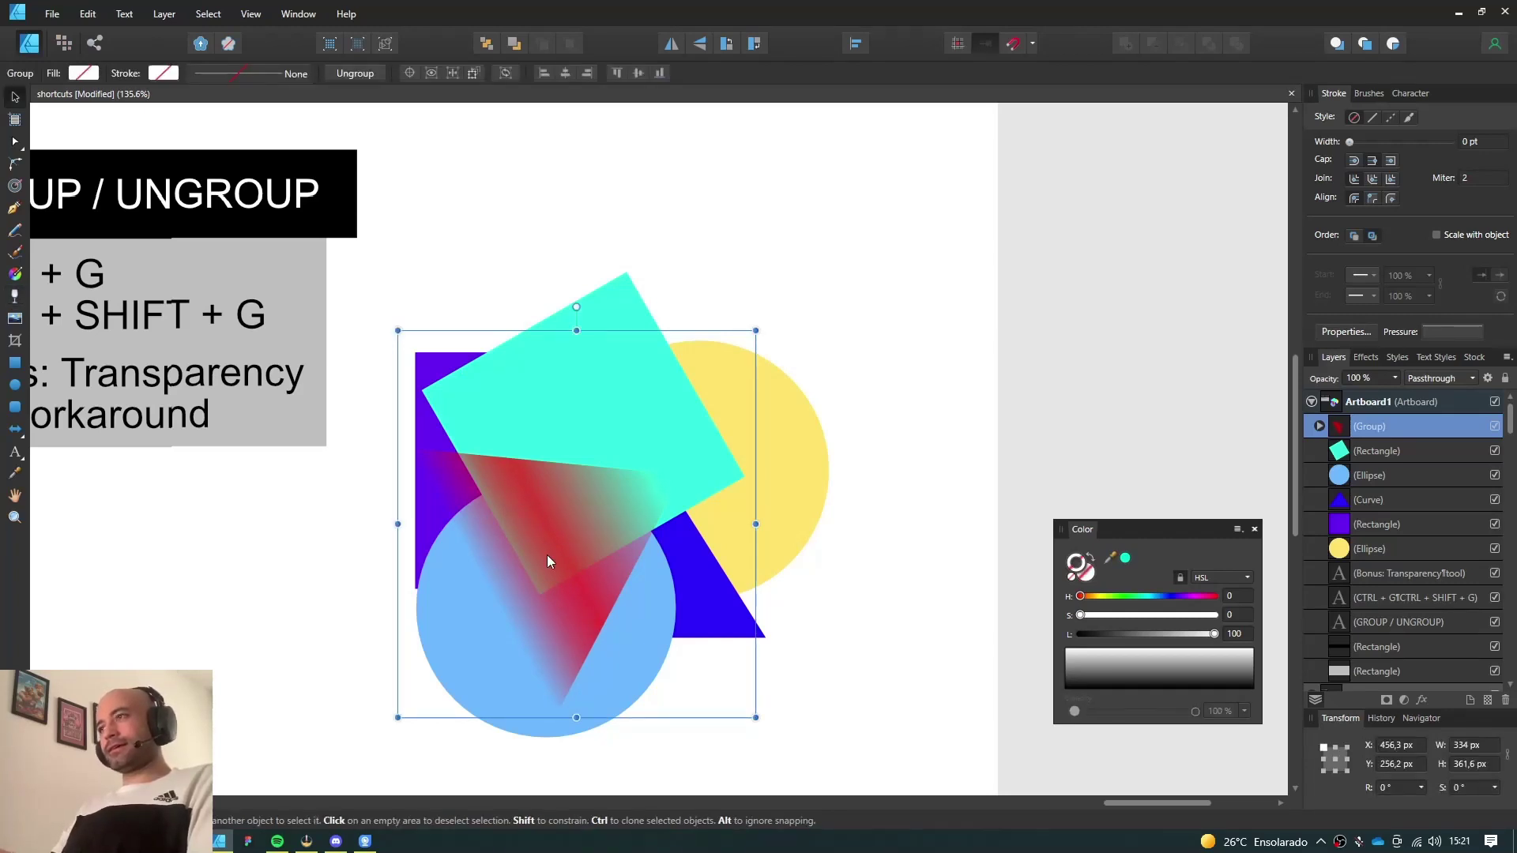
# Nest the triangle's group in further groups, adding one transparency fade towards its lower-right edge and another towards its top edge
pyautogui.press('y')
pyautogui.moveTo(558, 574); pyautogui.dragTo(605, 600)
pyautogui.press('v')
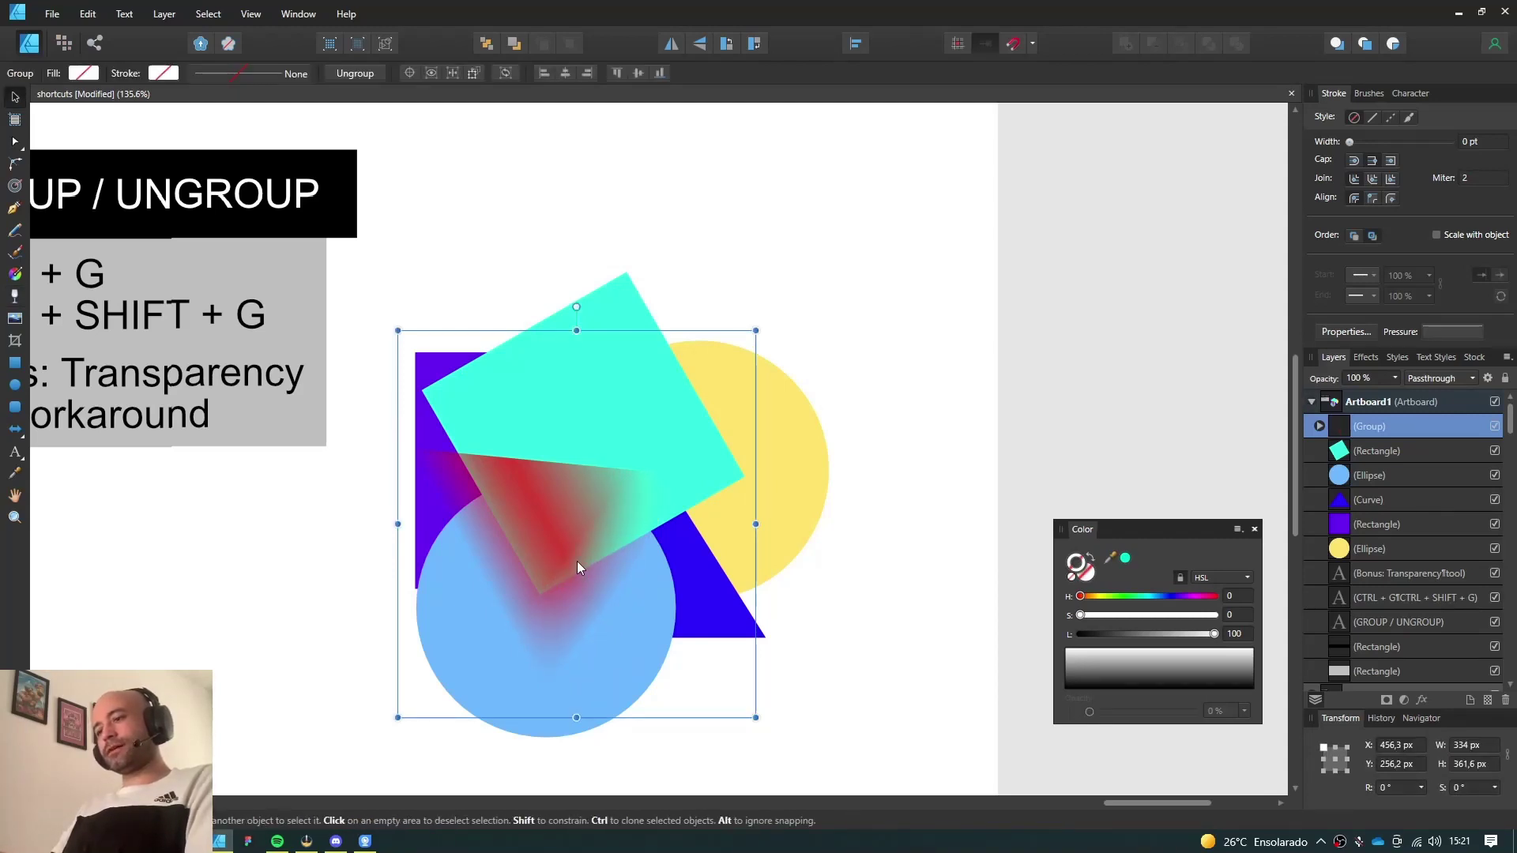
pyautogui.press('y')
pyautogui.moveTo(547, 527); pyautogui.dragTo(534, 468)
pyautogui.press('v')
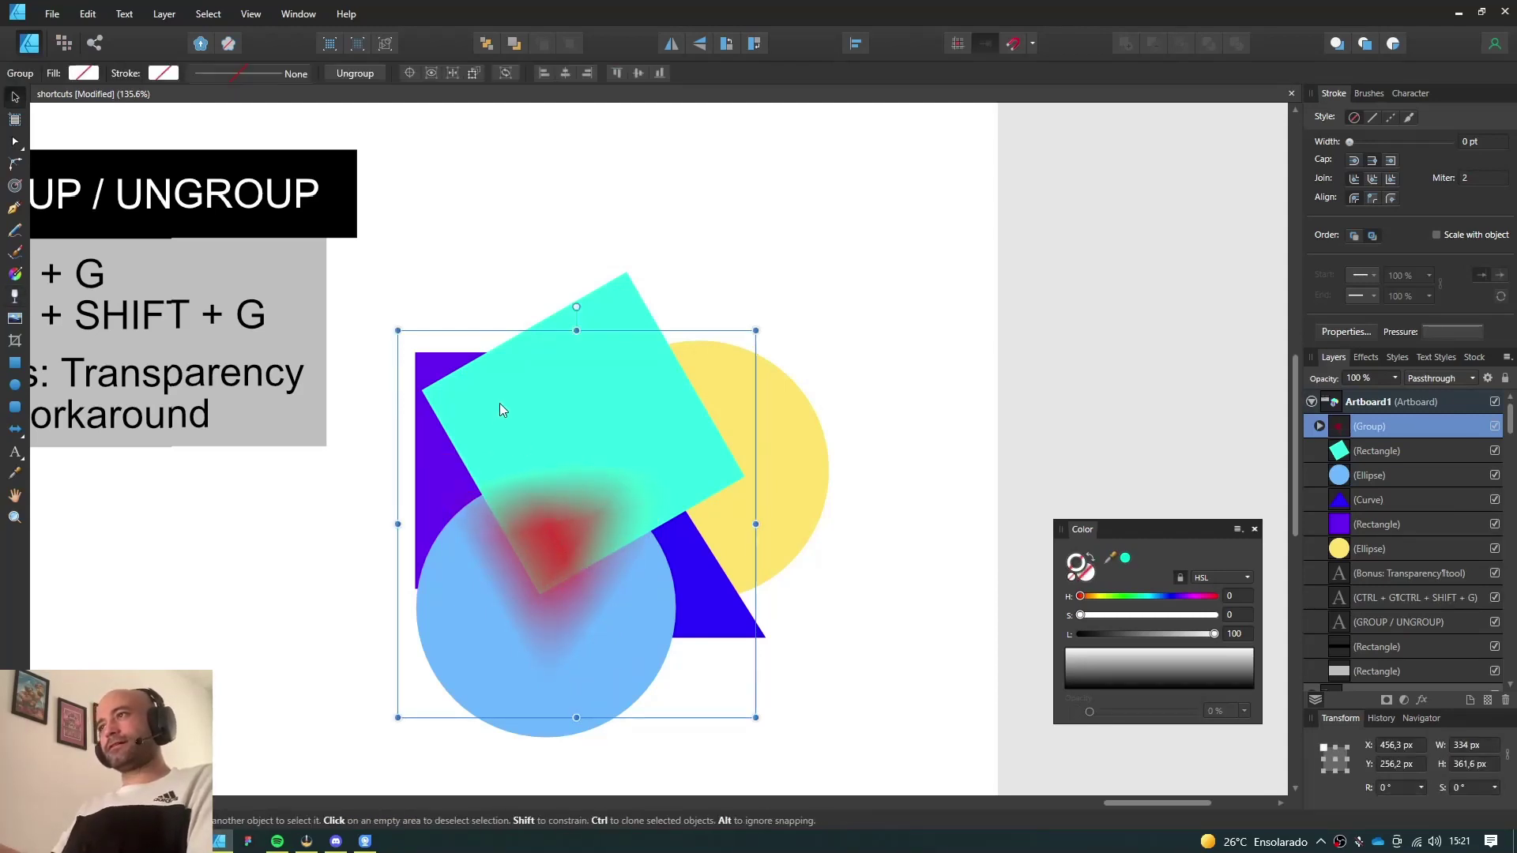
# Group the turquoise rectangle, light blue circle and dark blue triangle together, leaving the red triangle's group out
pyautogui.click(500, 401)
pyautogui.keyDown('shift'); pyautogui.click(540, 557); pyautogui.keyUp('shift')
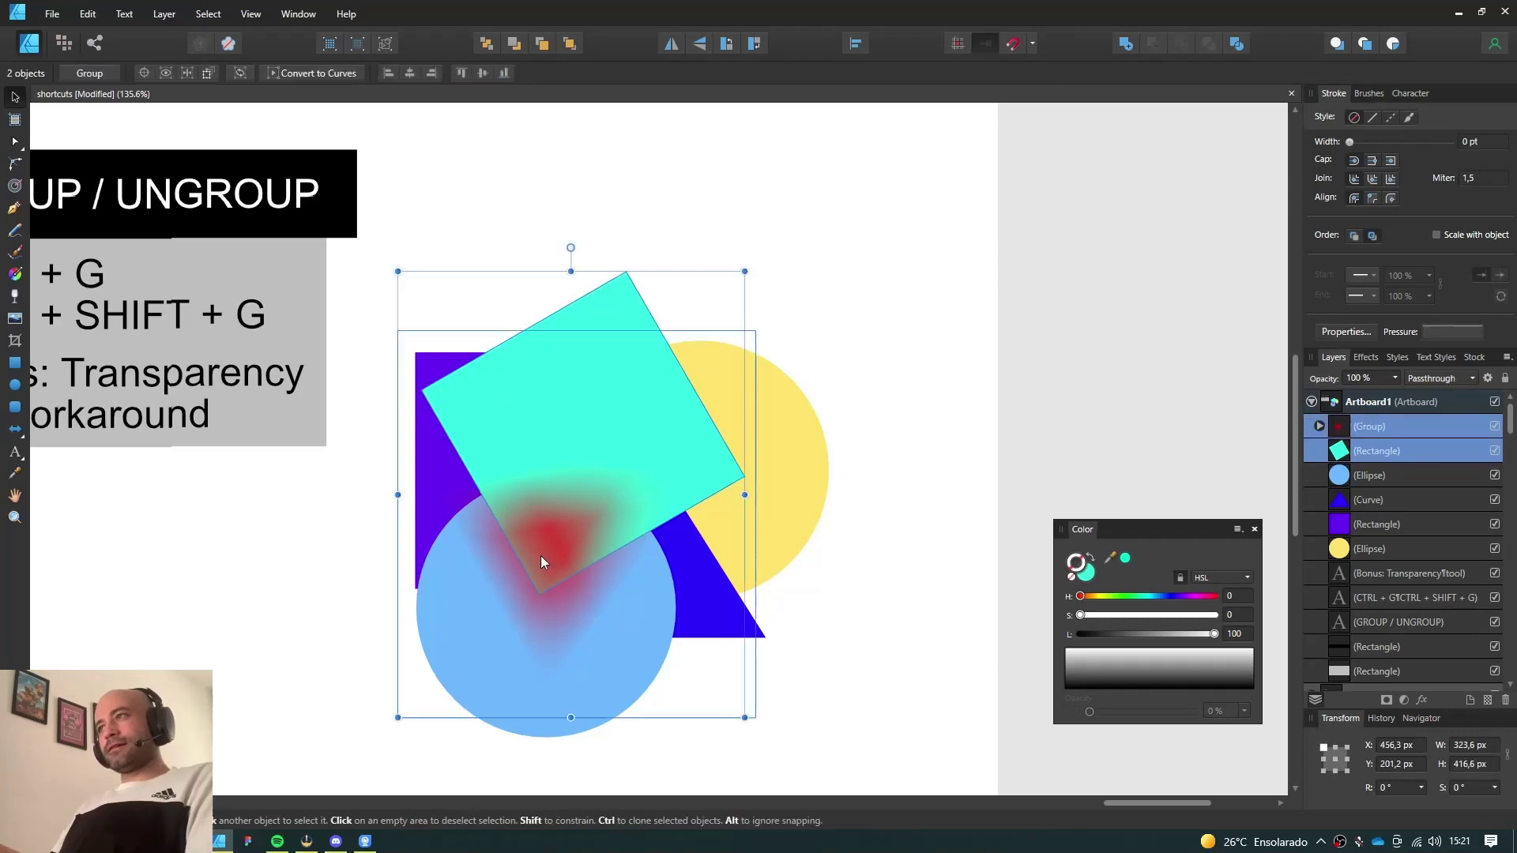
pyautogui.keyDown('shift'); pyautogui.click(694, 584); pyautogui.keyUp('shift')
pyautogui.keyDown('shift'); pyautogui.click(648, 657); pyautogui.keyUp('shift')
pyautogui.moveTo(648, 653); pyautogui.dragTo(618, 623)
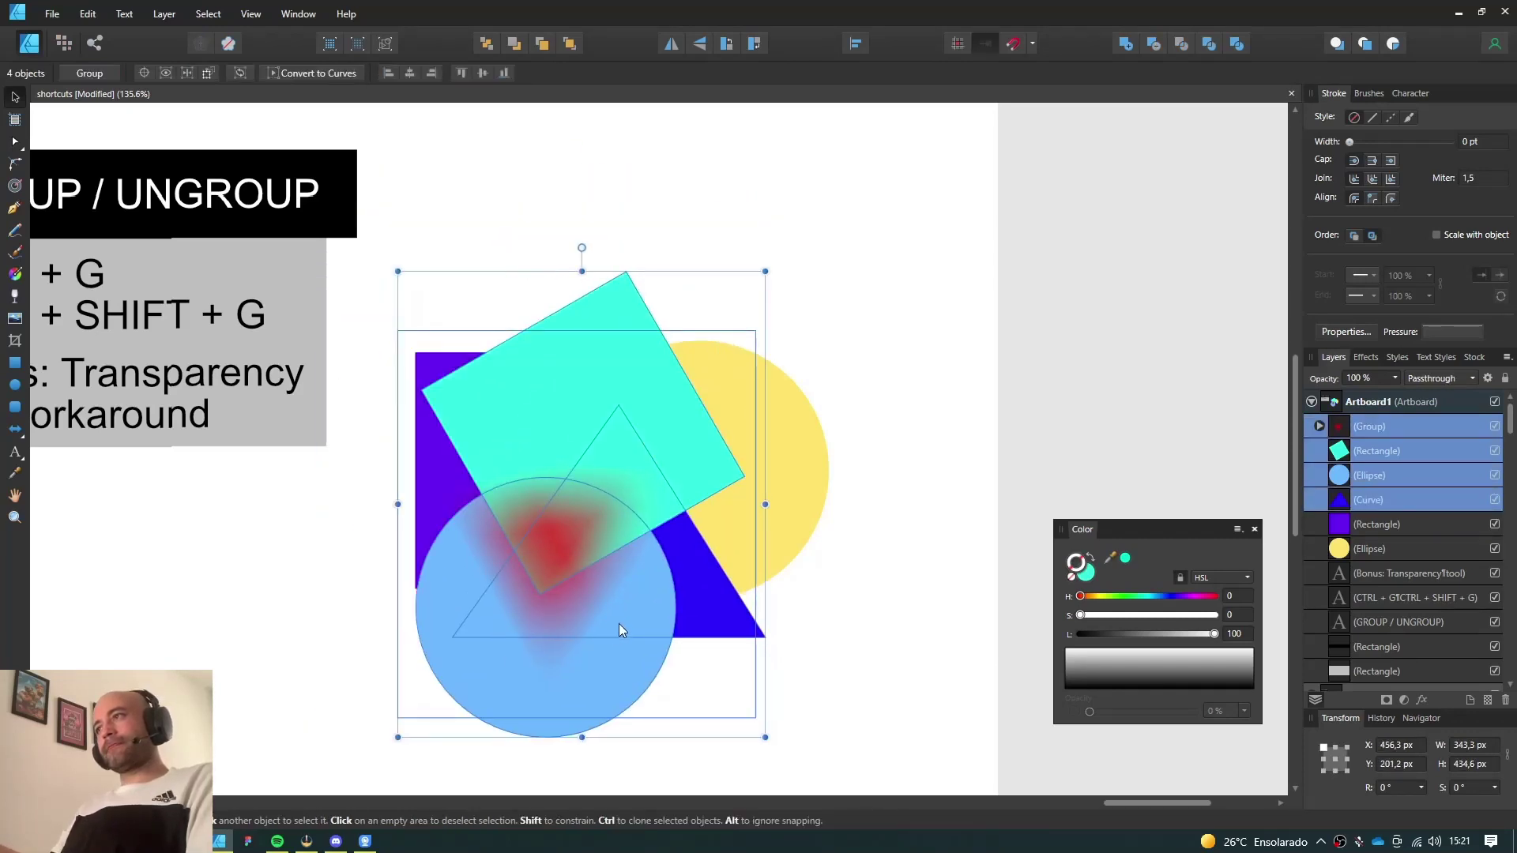
pyautogui.keyDown('shift'); pyautogui.click(540, 548); pyautogui.keyUp('shift')
pyautogui.moveTo(548, 589); pyautogui.dragTo(695, 637)
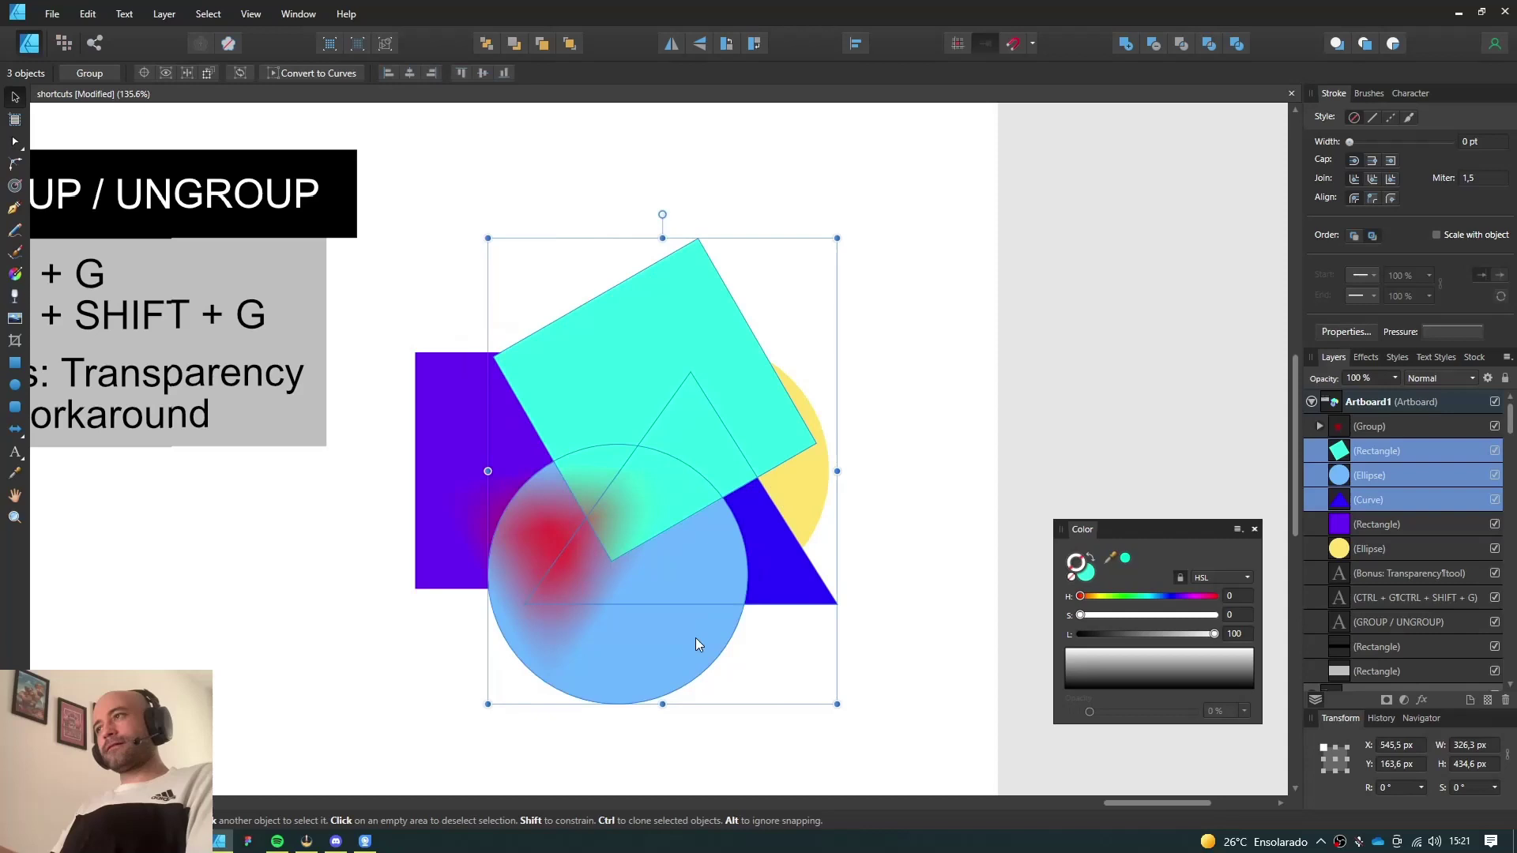
pyautogui.hotkey('ctrl', 'z')
pyautogui.hotkey('ctrl', 'g')
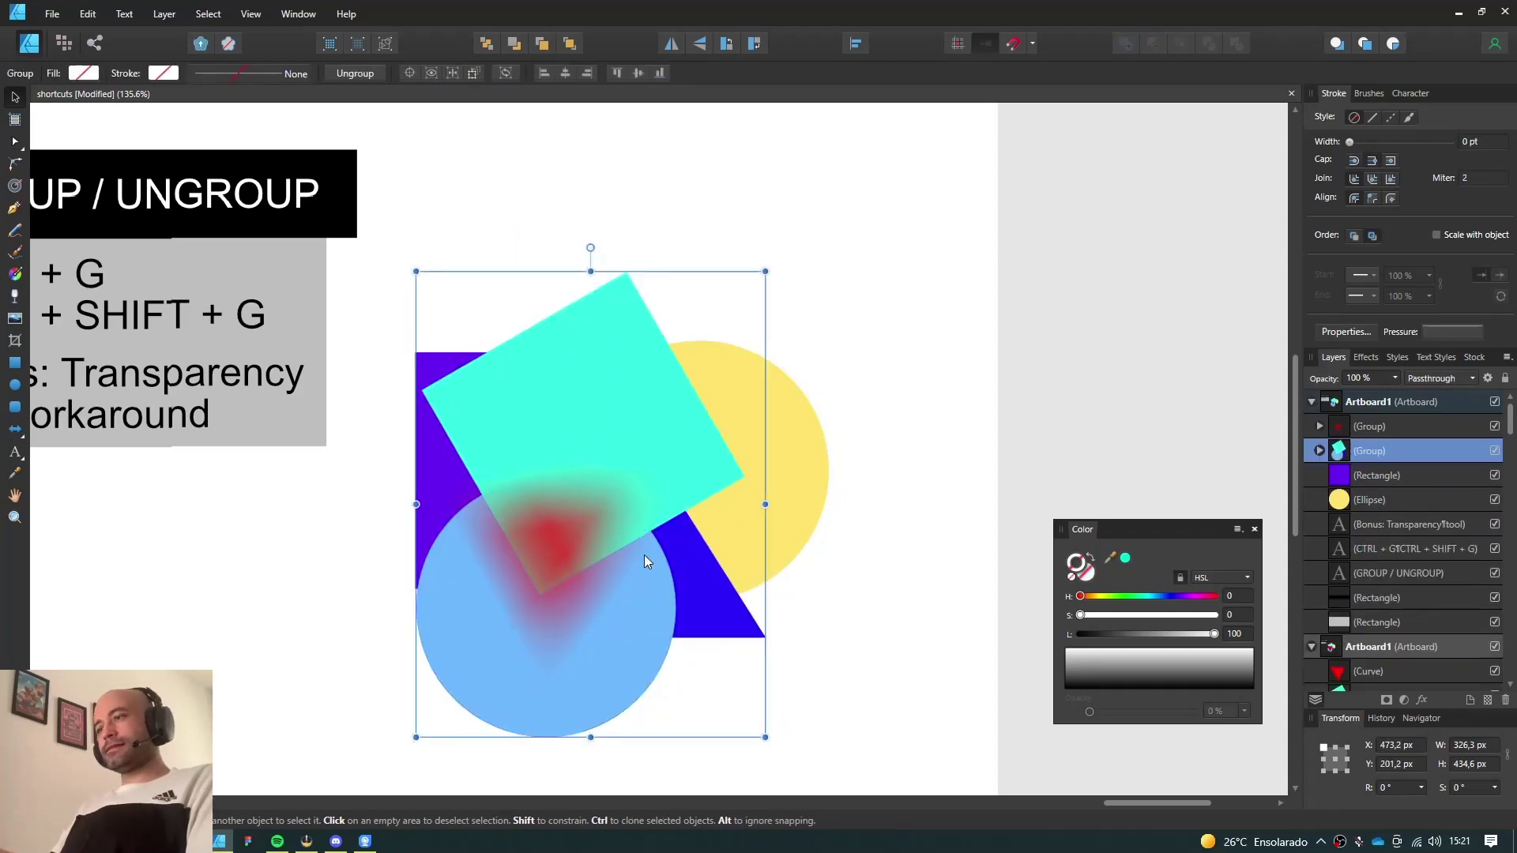
# Apply a linear transparency fading the new group out to the right, and nest it in another group with a fade to the left
pyautogui.press('y')
pyautogui.moveTo(588, 496); pyautogui.dragTo(702, 497)
pyautogui.press('v')
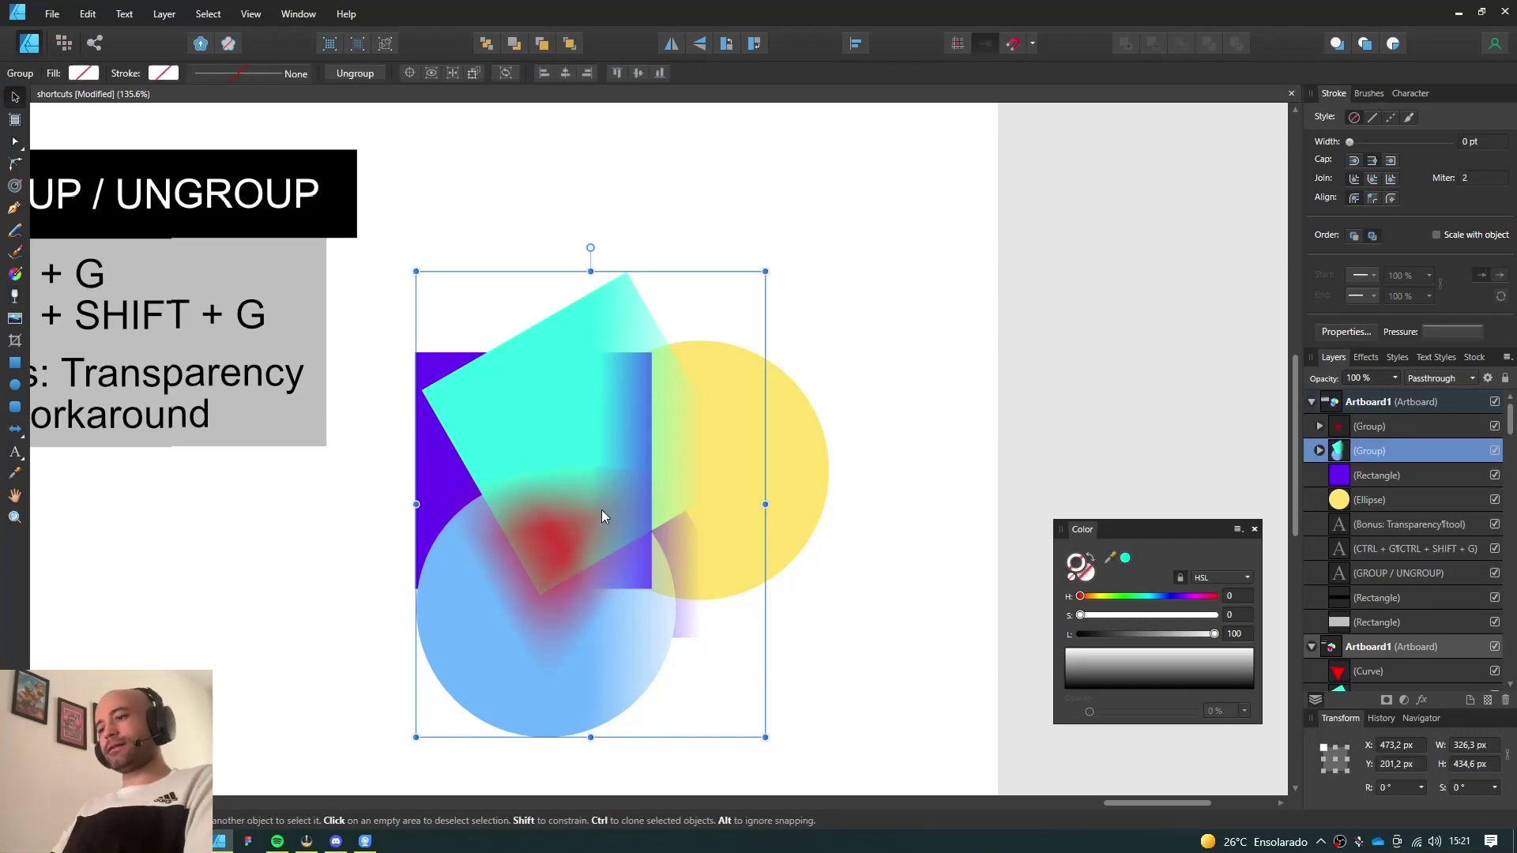
pyautogui.press('y')
pyautogui.moveTo(582, 501); pyautogui.dragTo(445, 503)
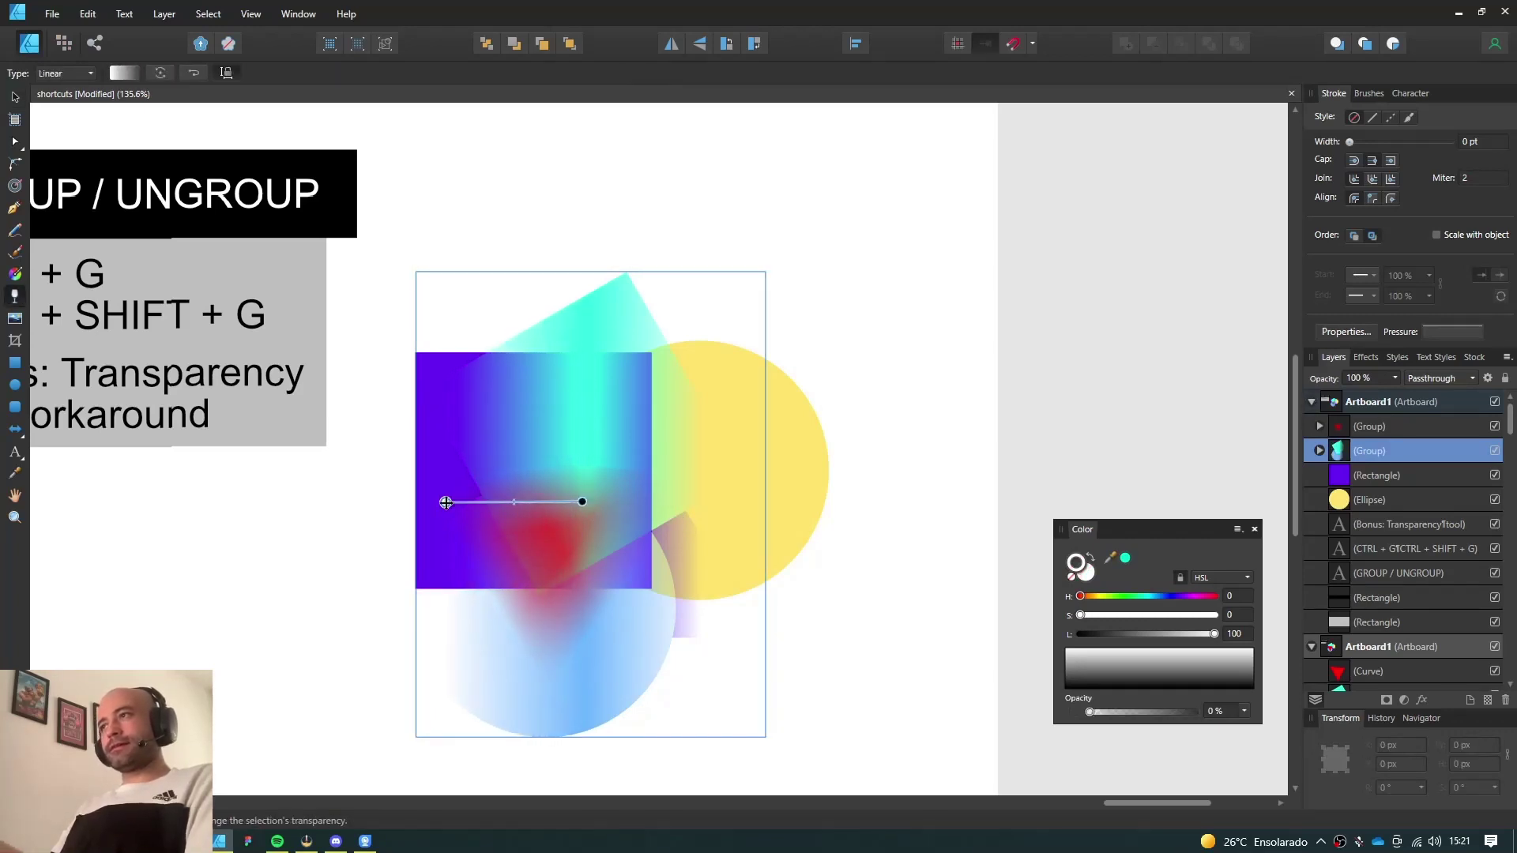
pyautogui.press('v')
pyautogui.press('Escape')
# Group all the example shapes and apply a linear transparency running from the purple square's lower-left area to its upper-right corner
pyautogui.scroll(-2, 448, 515)
pyautogui.scroll(1, 474, 520)
pyautogui.scroll(1, 537, 543)
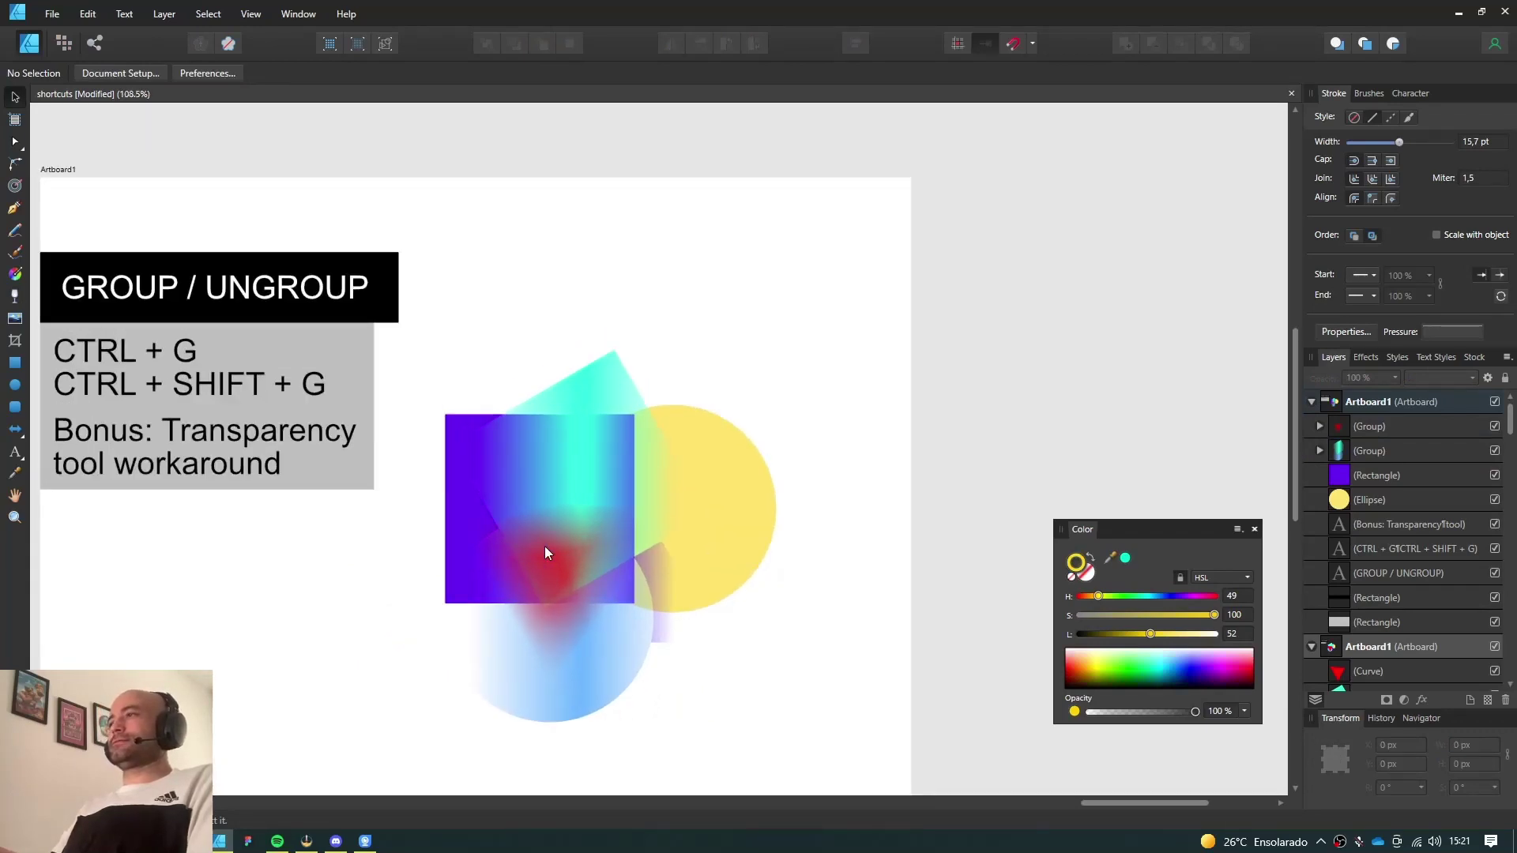
pyautogui.moveTo(866, 739); pyautogui.dragTo(391, 252)
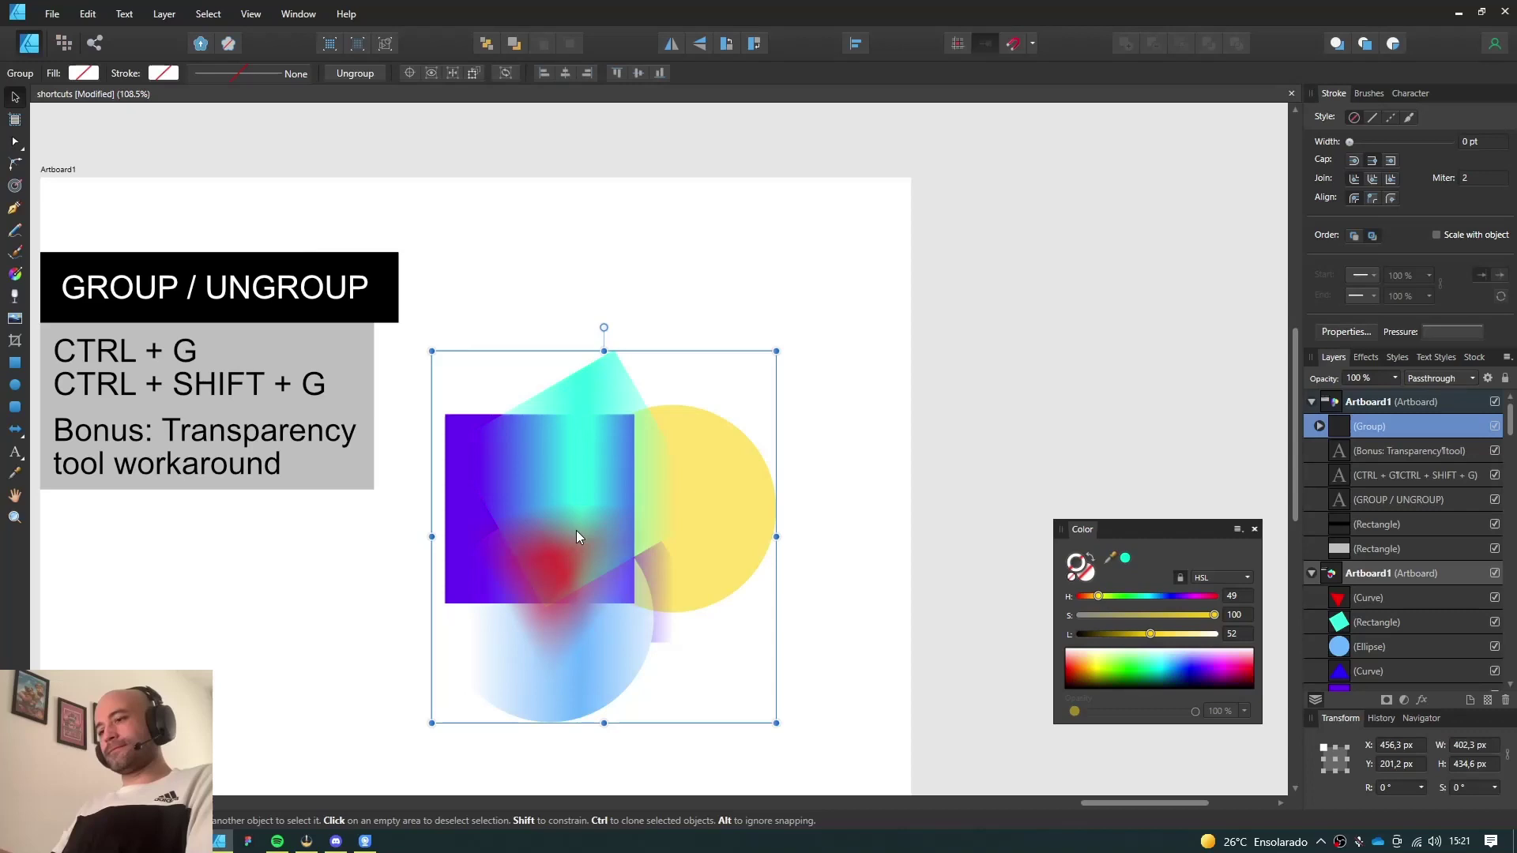
pyautogui.press('y')
pyautogui.moveTo(561, 527); pyautogui.dragTo(630, 415)
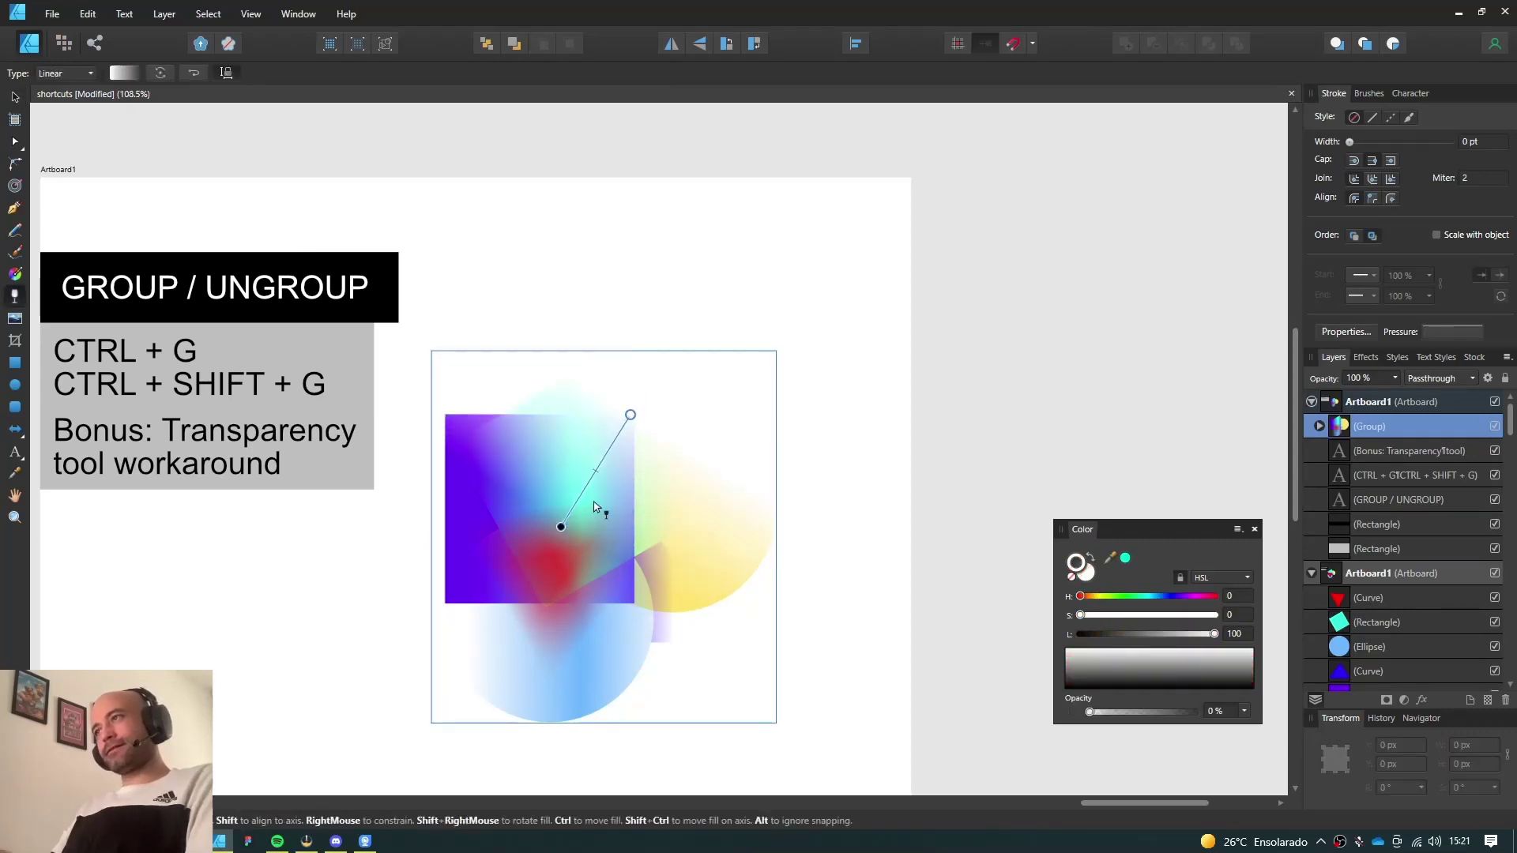
pyautogui.moveTo(561, 527); pyautogui.dragTo(472, 562)
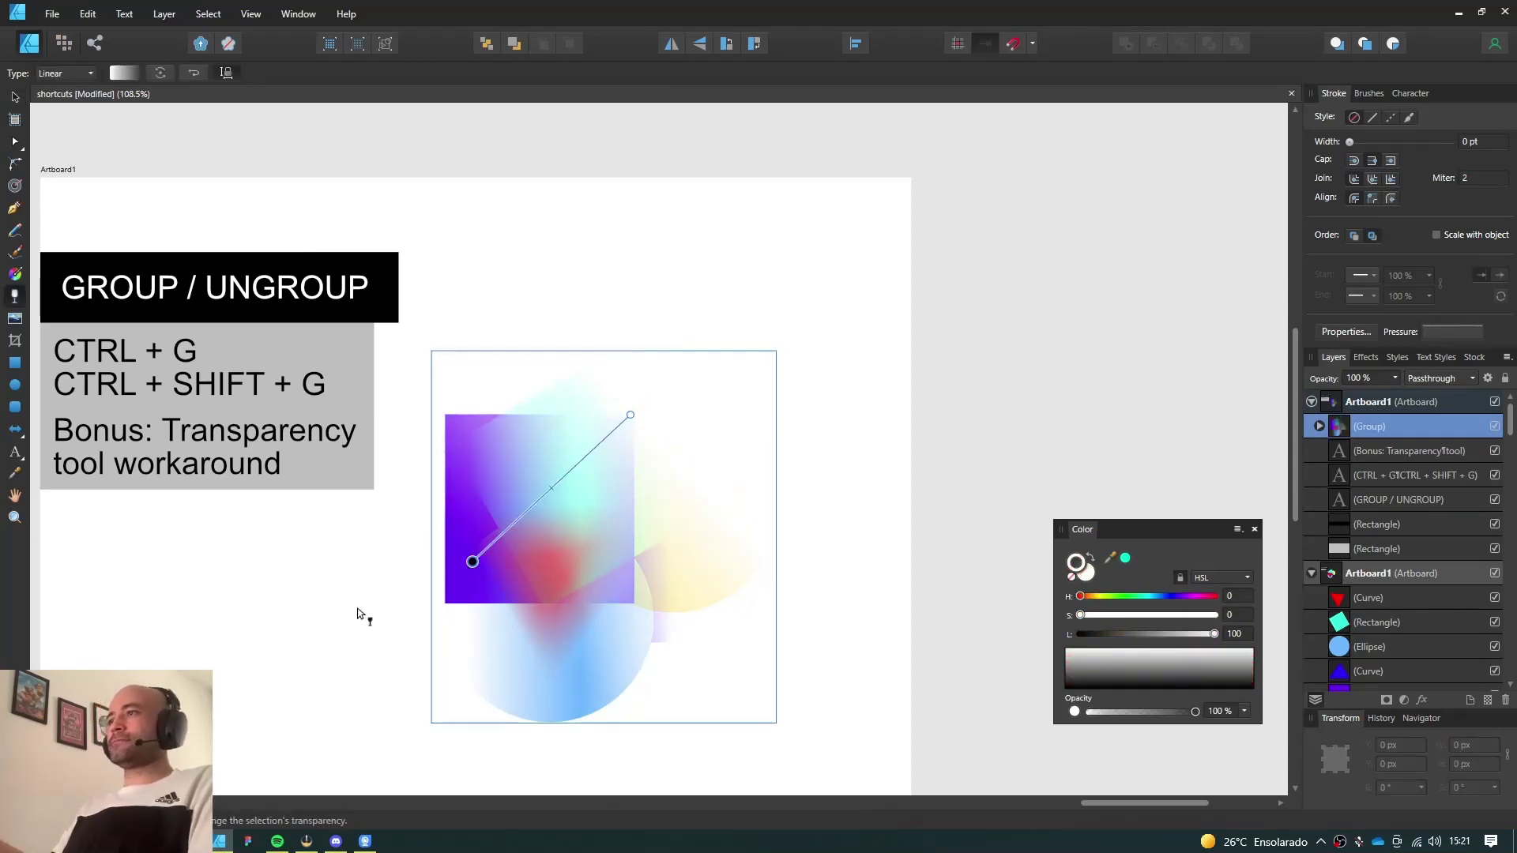
pyautogui.press('v')
pyautogui.click(358, 609)
pyautogui.moveTo(325, 588); pyautogui.dragTo(485, 590)
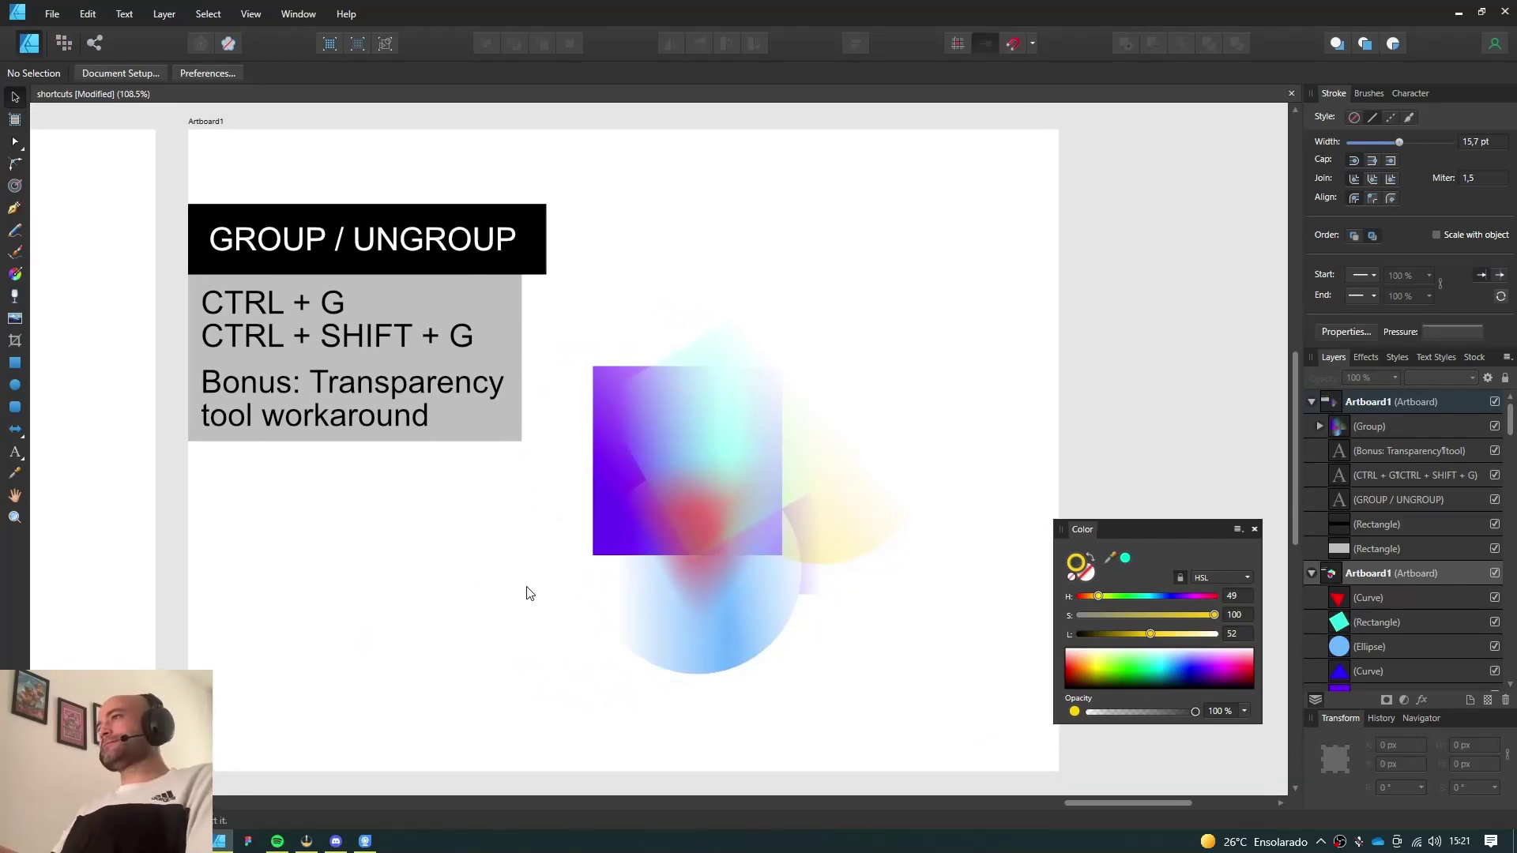